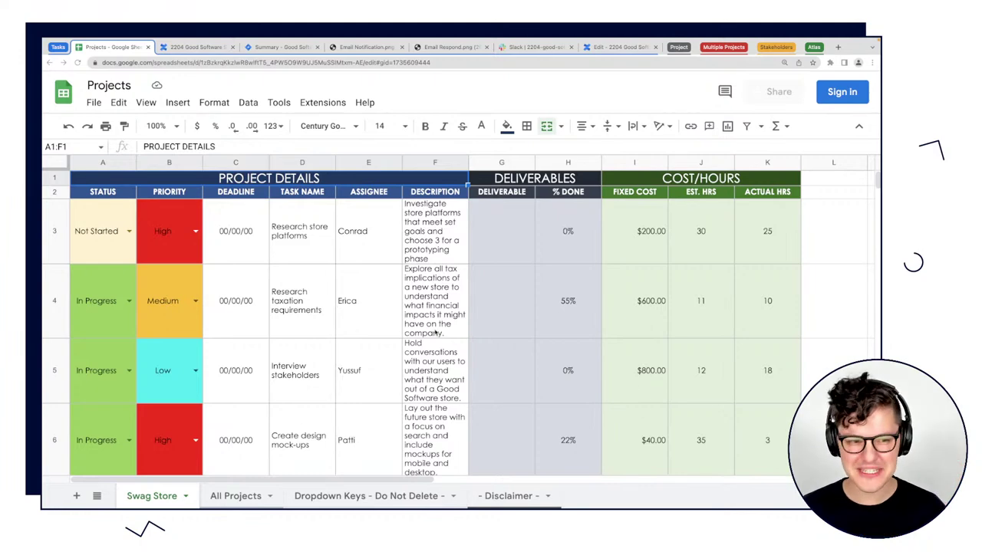
Check the priority options available for the Research taxation requirements task on the Swag Store sheet.
scroll(418, 326, down, 1)
scroll(418, 326, up, 1)
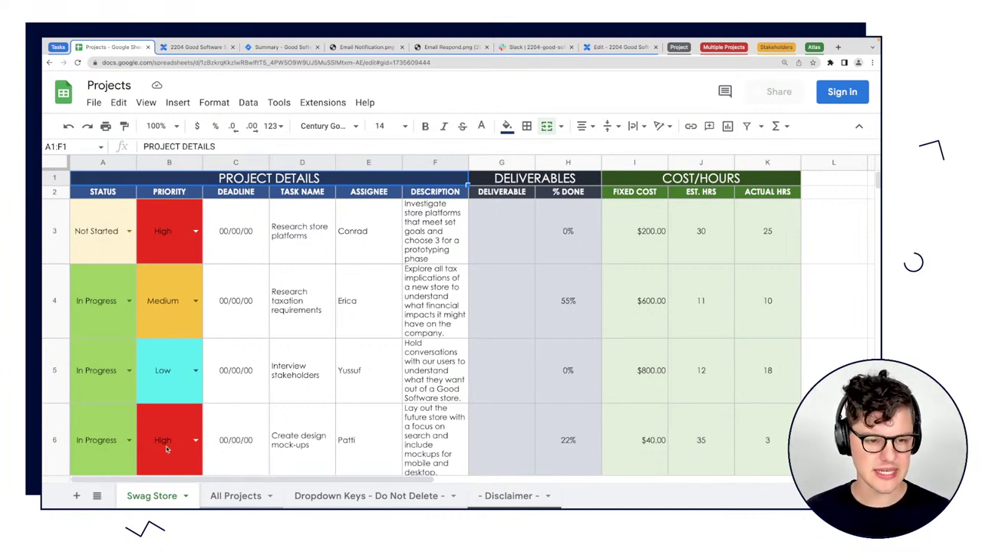
click(184, 331)
click(184, 331)
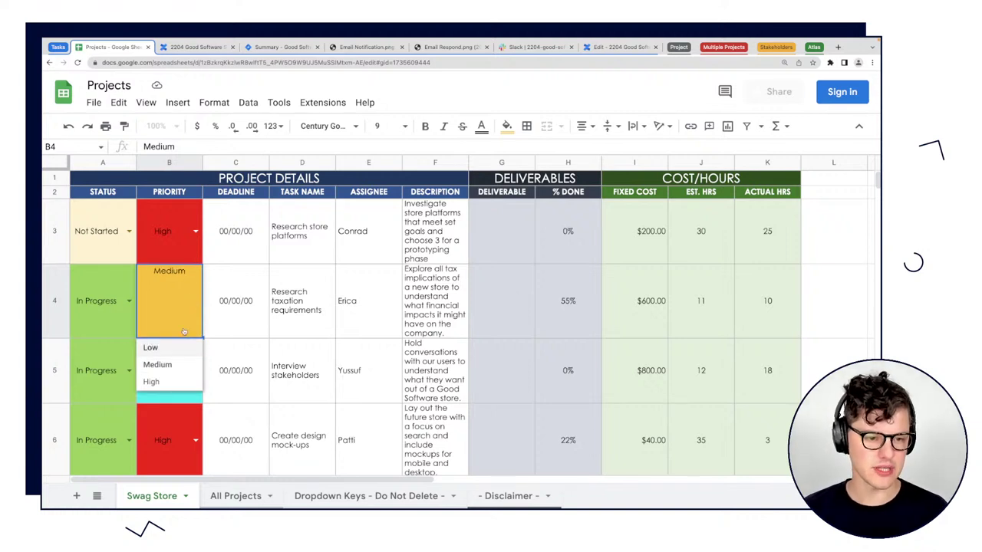
click(221, 290)
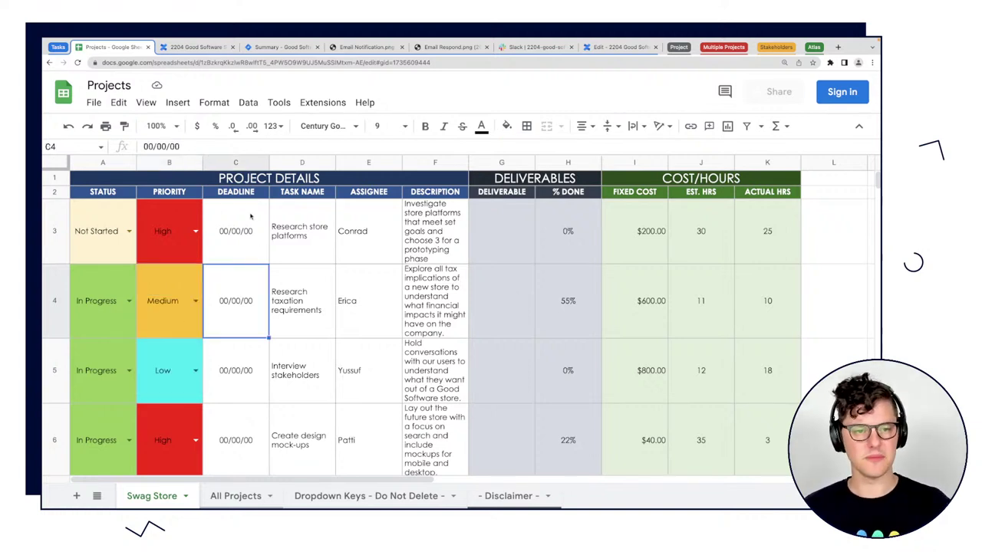
Read the full task descriptions in rows 3 to 6 of the Swag Store sheet.
double_click(434, 227)
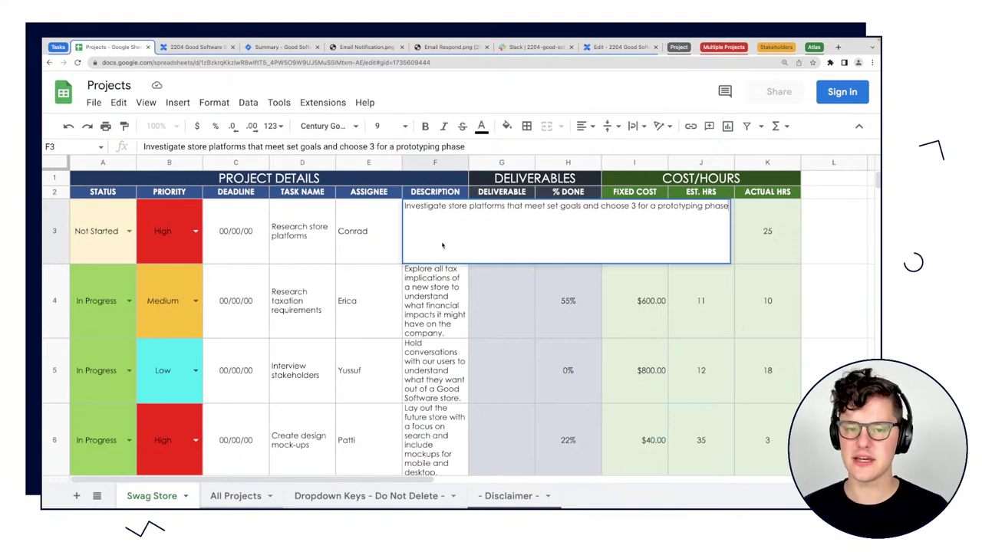
click(440, 297)
click(443, 219)
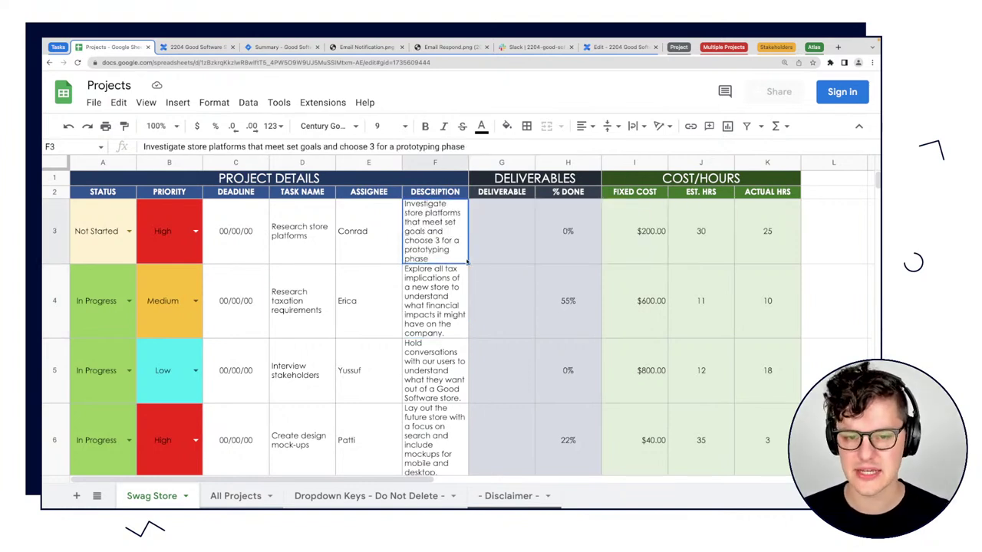
click(445, 319)
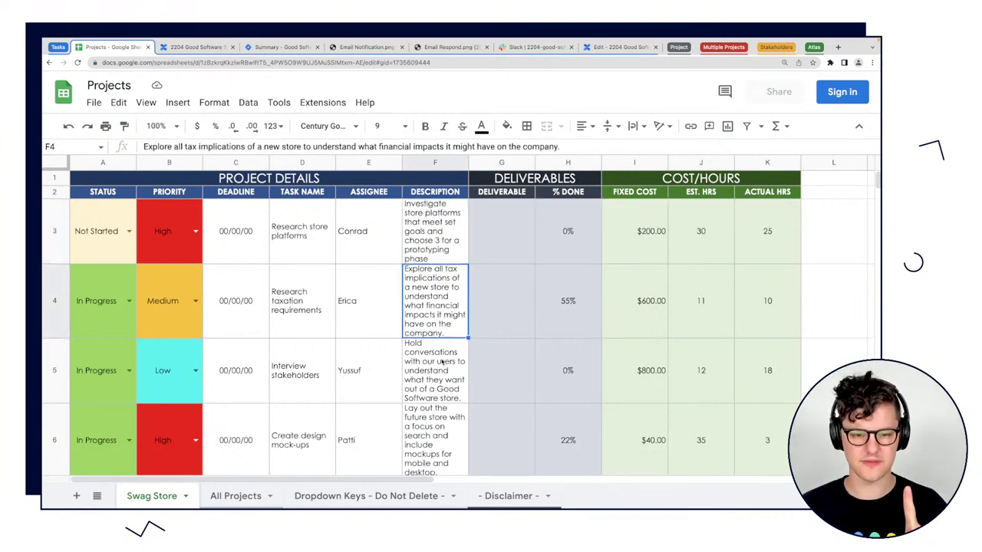
click(443, 362)
click(447, 410)
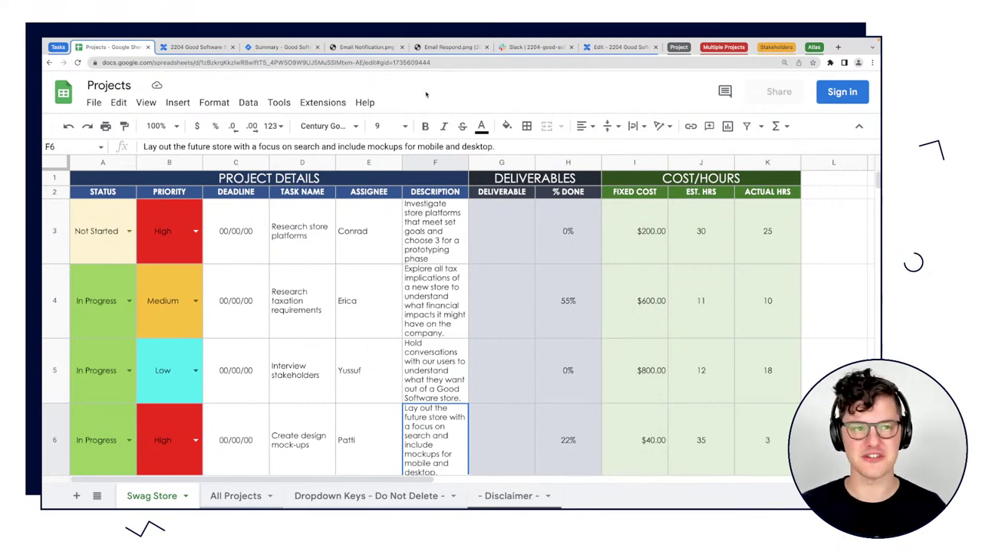
Switch to the 2204 Good Software SWAG overview in Confluence and review the project details, scope and Jira issue table.
click(201, 47)
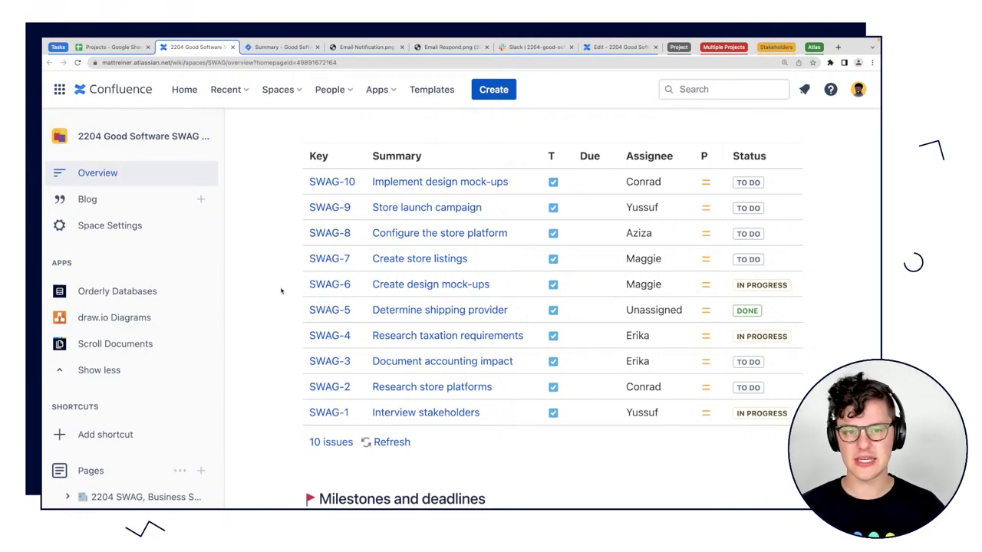
scroll(270, 292, up, 15)
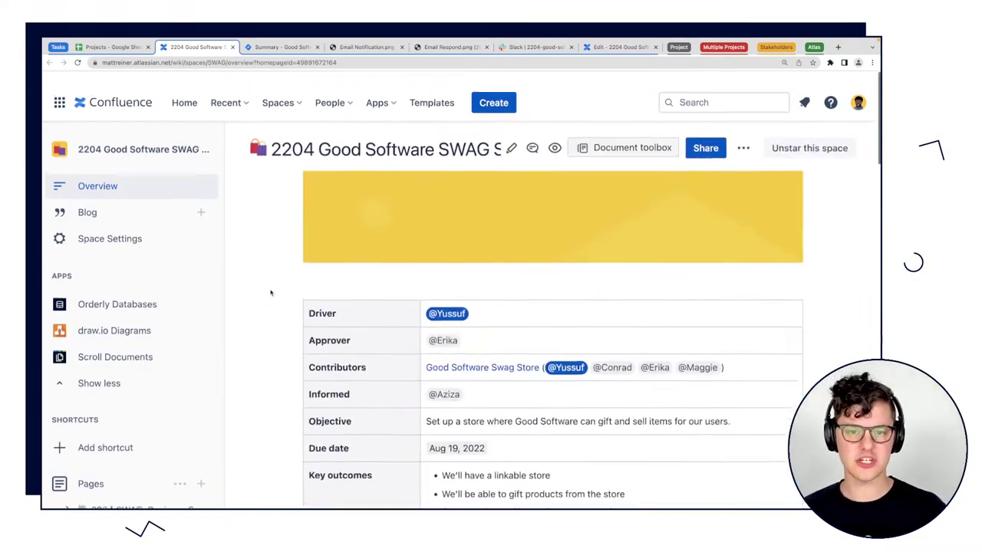
scroll(270, 291, down, 15)
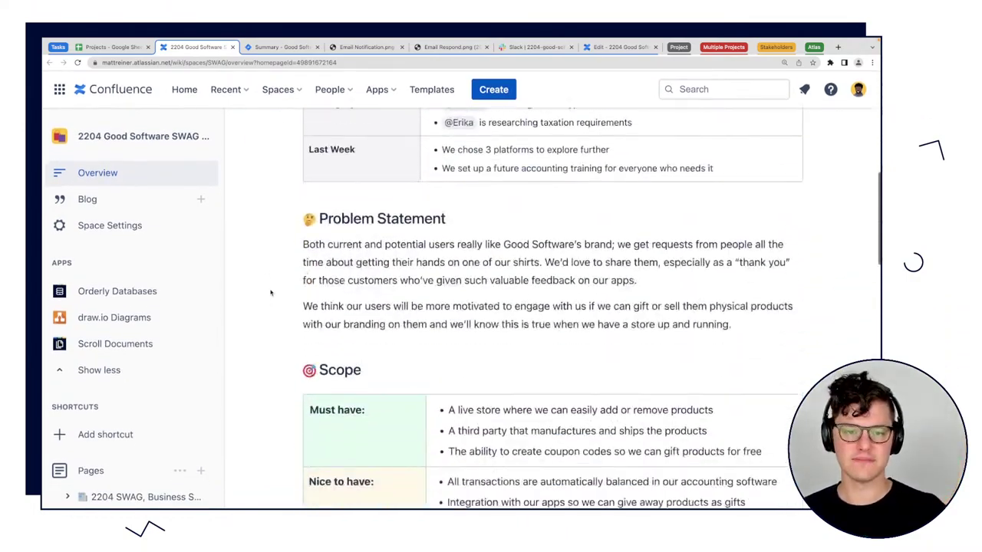
scroll(270, 291, down, 5)
scroll(270, 292, up, 5)
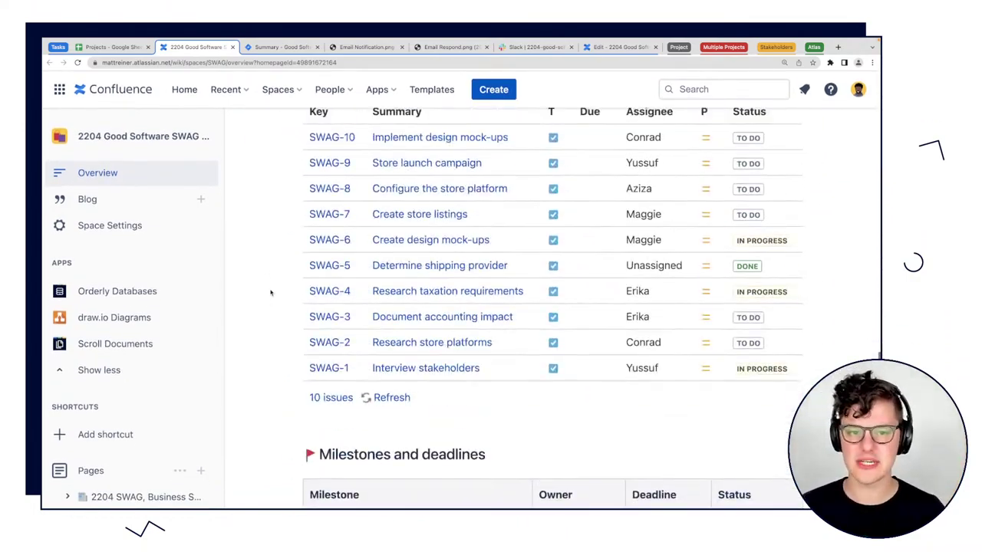
scroll(270, 291, down, 2)
scroll(469, 192, down, 1)
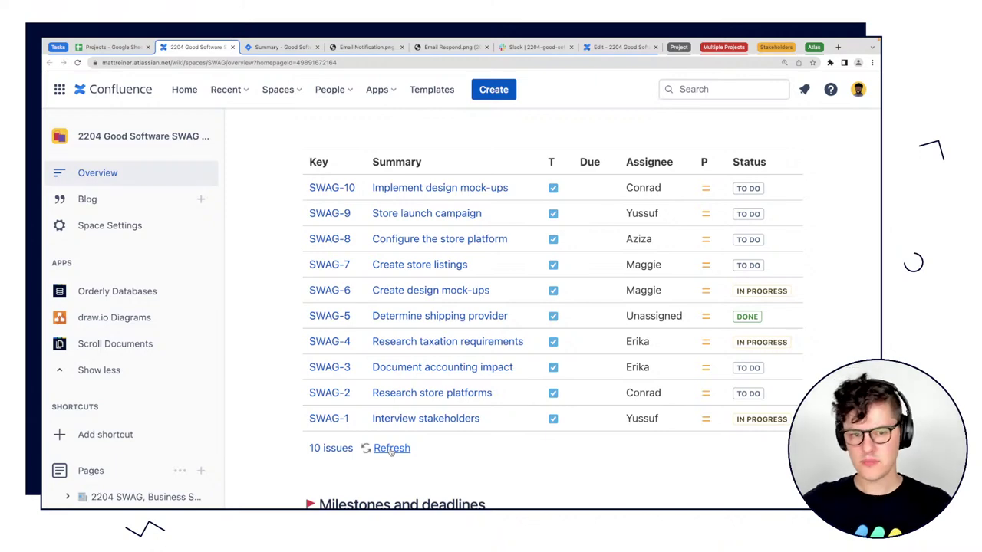
Compare the task rows in the Projects spreadsheet with the Jira issue table on the Confluence overview.
click(101, 48)
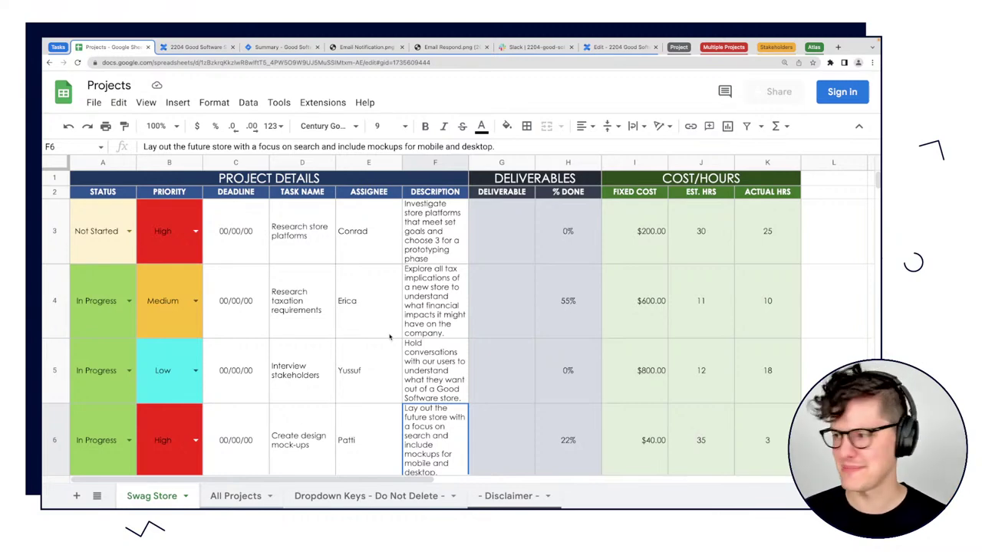
click(184, 46)
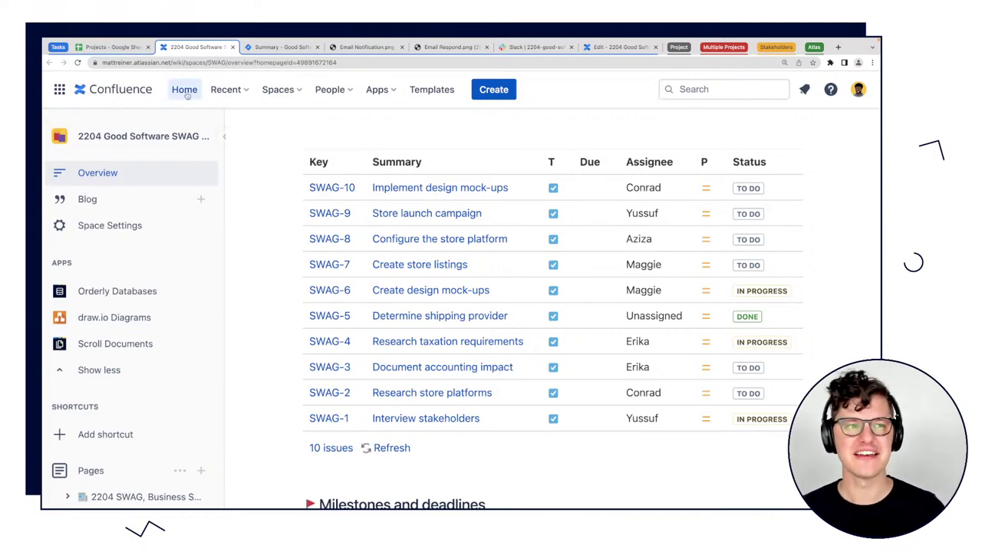
click(115, 47)
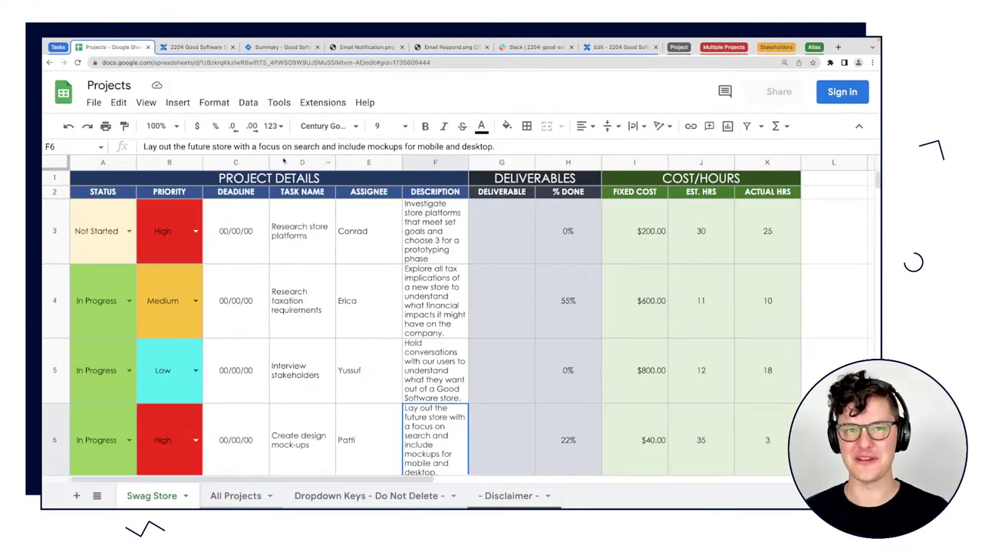
click(193, 47)
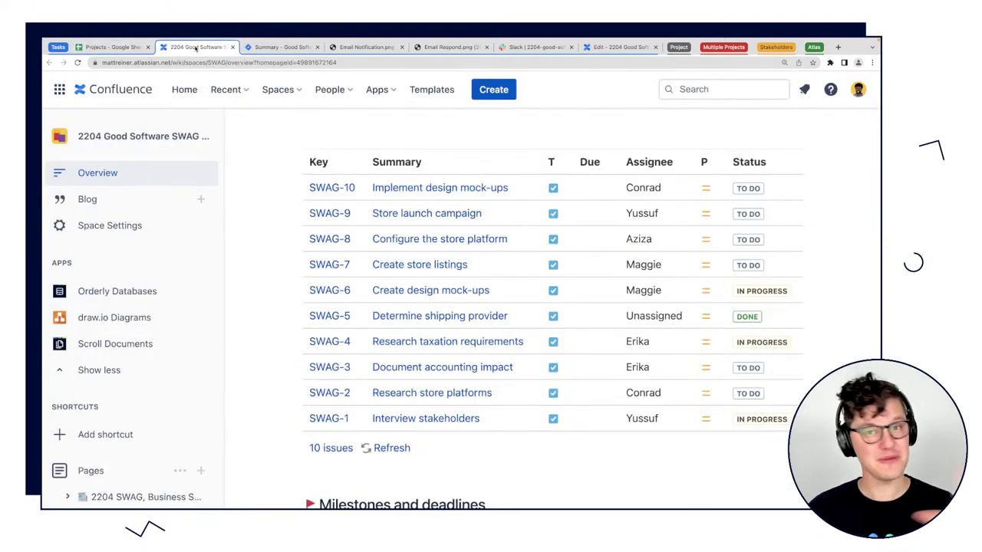
Switch to Jira and review the Good Software Swag Store summary alongside the Confluence issue table.
click(268, 52)
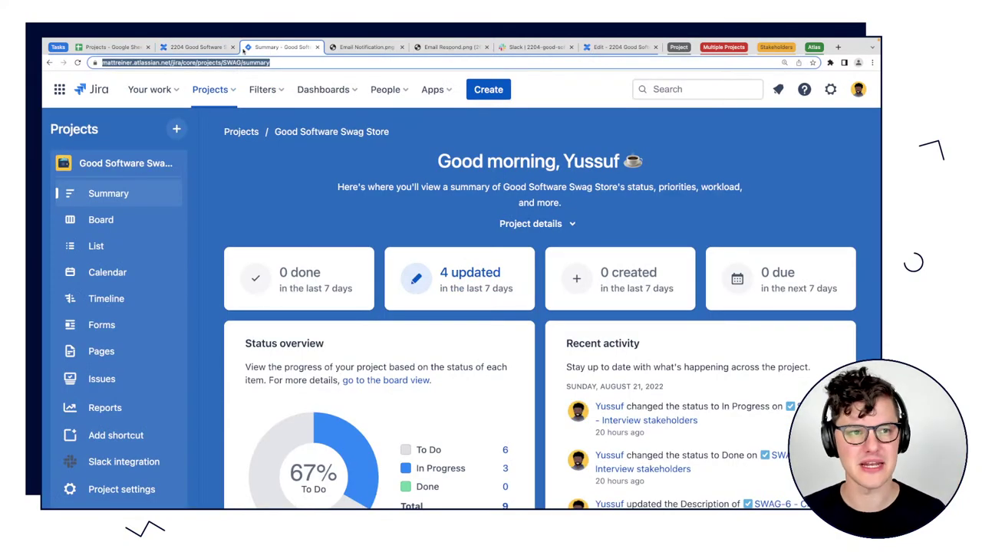
click(291, 167)
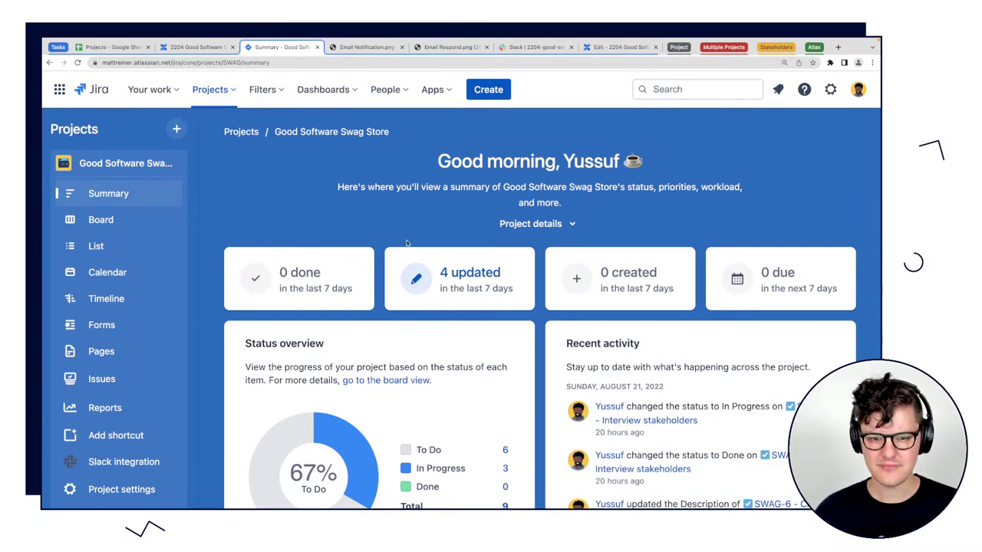
scroll(407, 244, down, 3)
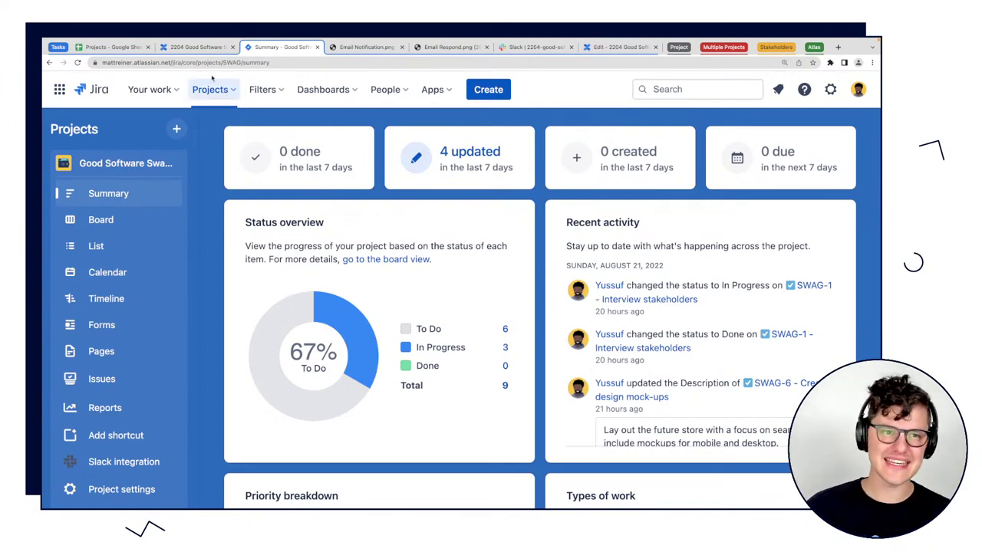
click(198, 54)
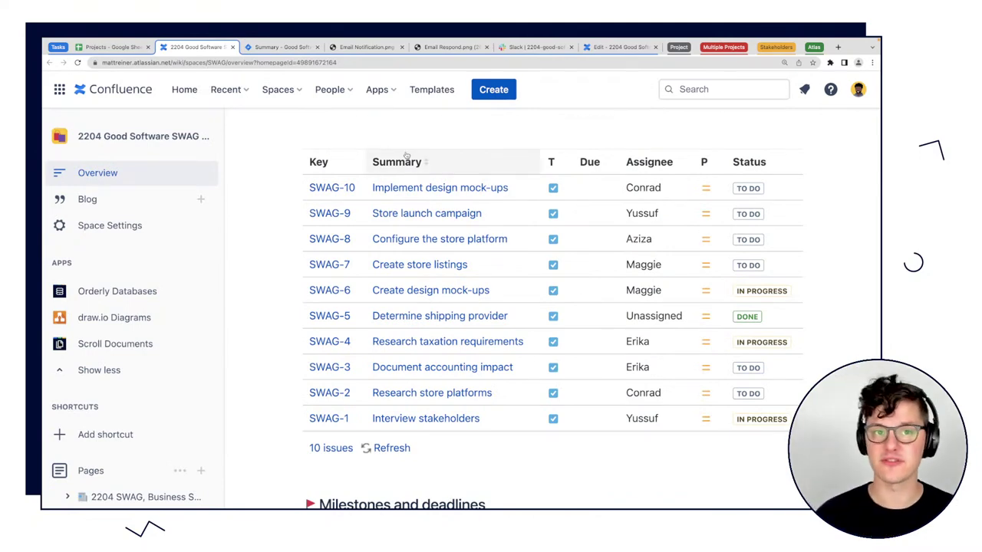
click(286, 48)
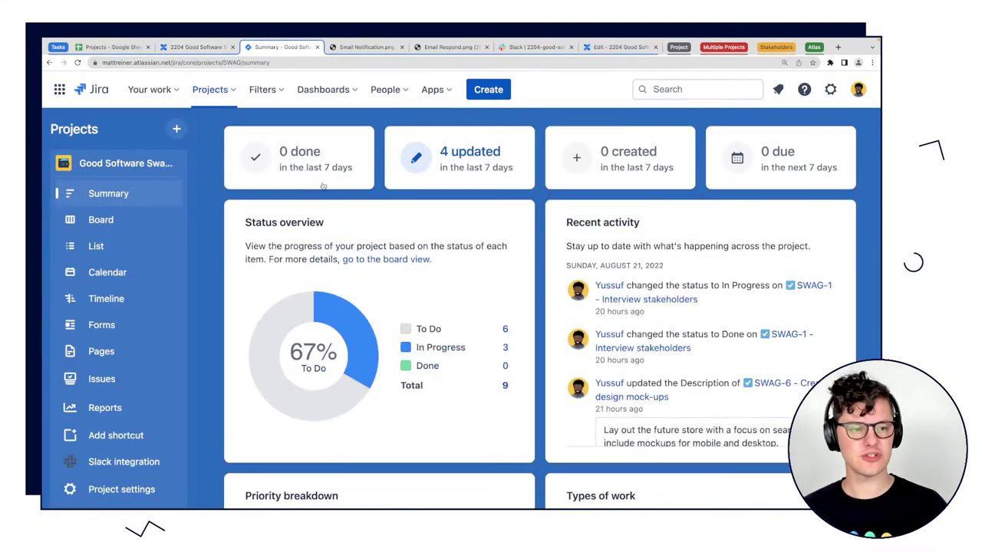
View the Good Software Swag Store board and its list of linked project pages.
click(119, 221)
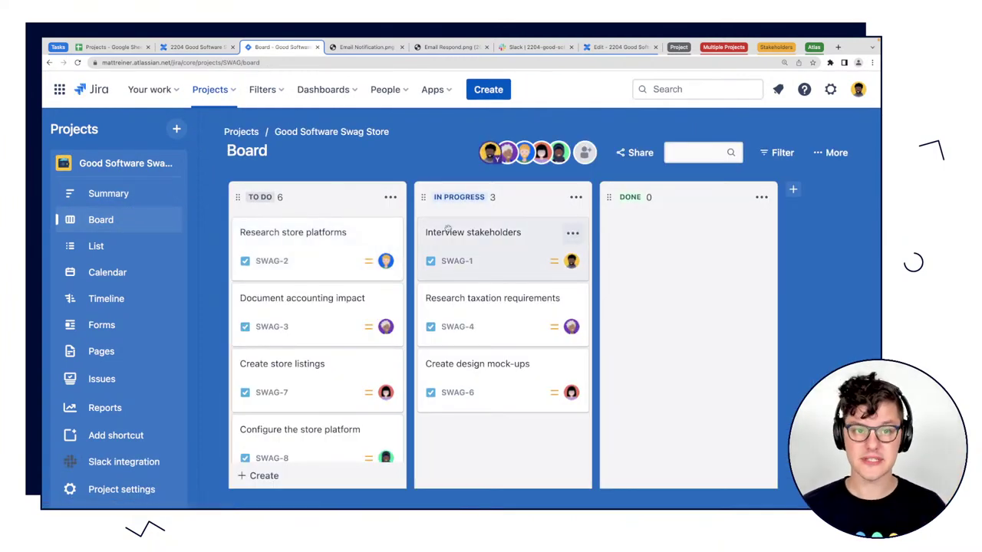
click(98, 355)
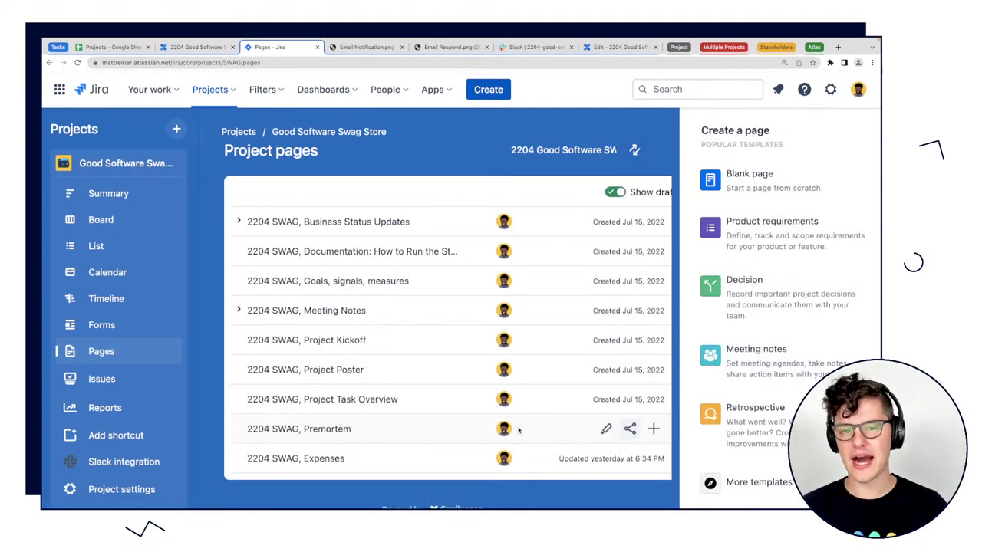
mouse_move(504, 315)
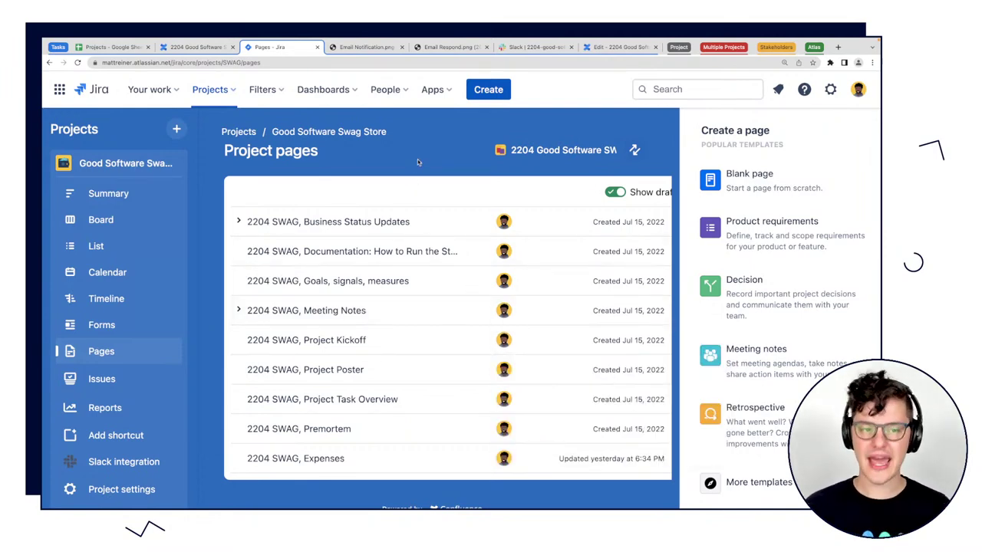
Open the 22-05-09 status update under Business Status Updates, read through it and close the preview.
click(239, 221)
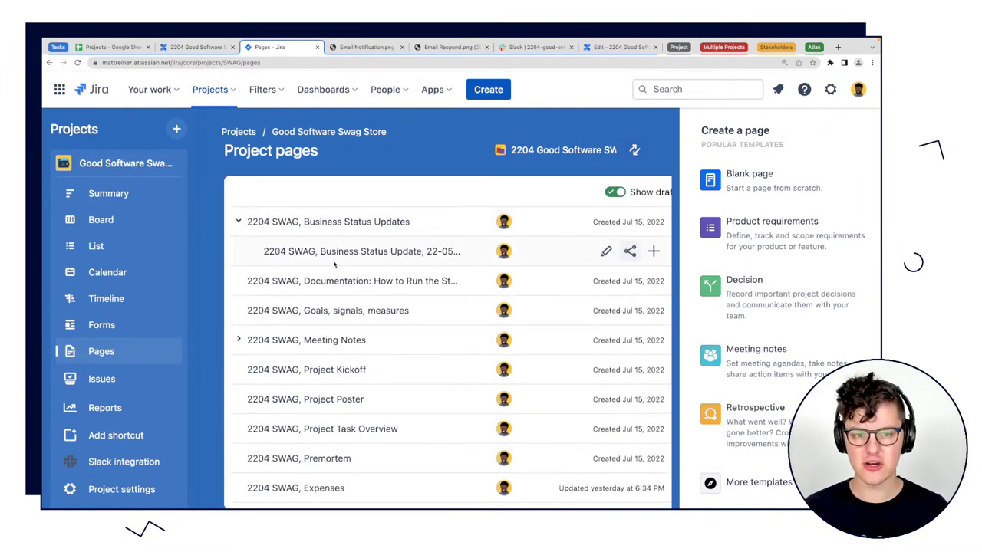
click(352, 255)
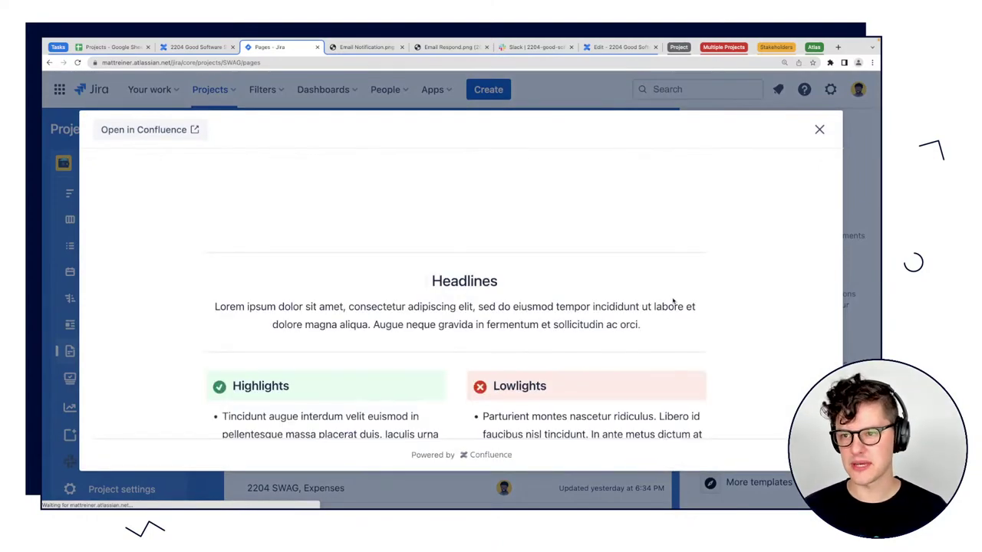
scroll(674, 301, down, 7)
scroll(674, 301, up, 2)
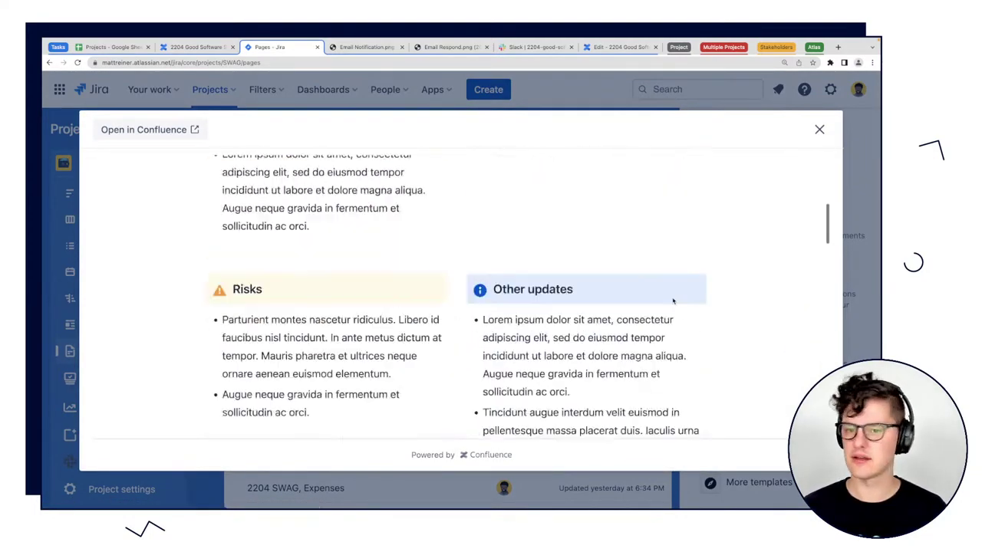
scroll(674, 301, up, 5)
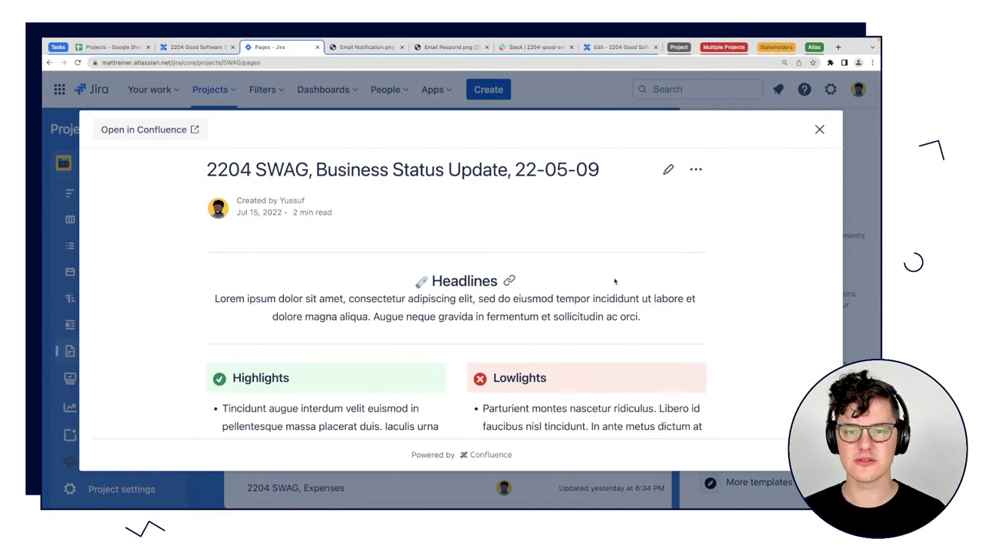
scroll(615, 281, down, 1)
scroll(552, 279, up, 1)
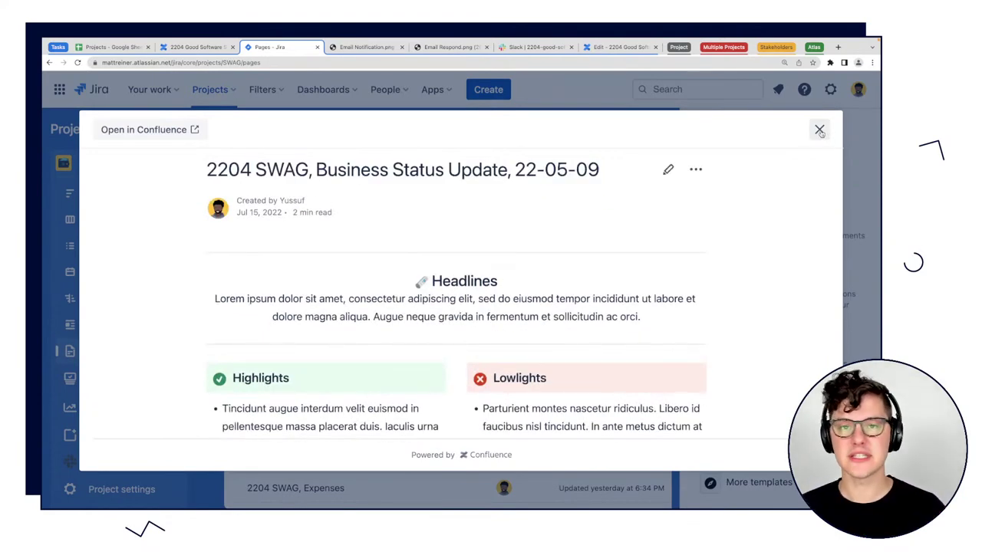
scroll(679, 358, down, 10)
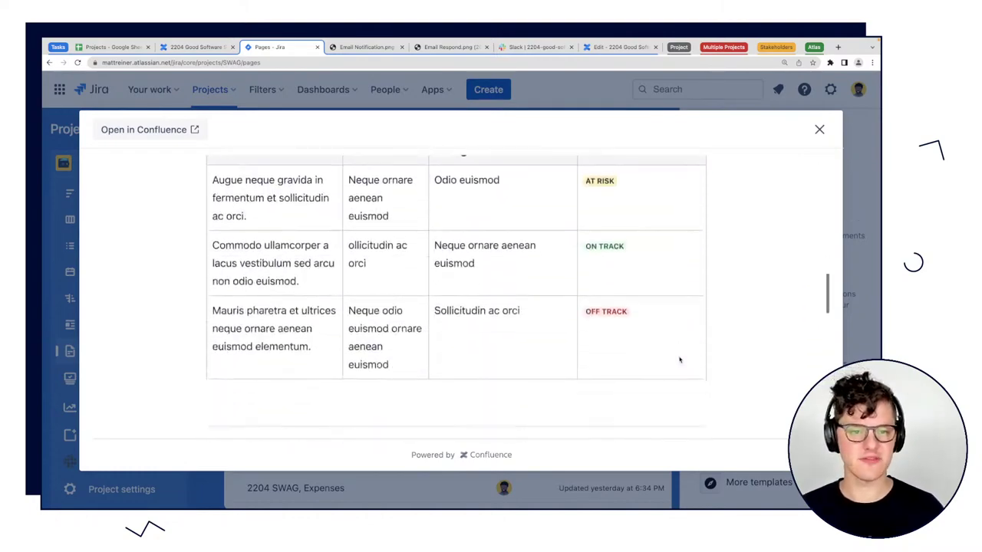
scroll(680, 358, down, 10)
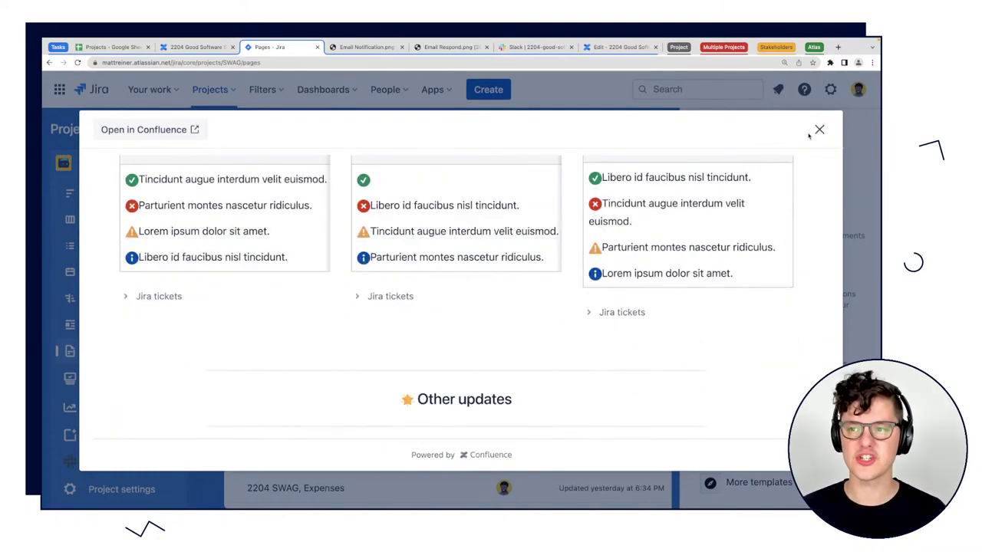
click(818, 130)
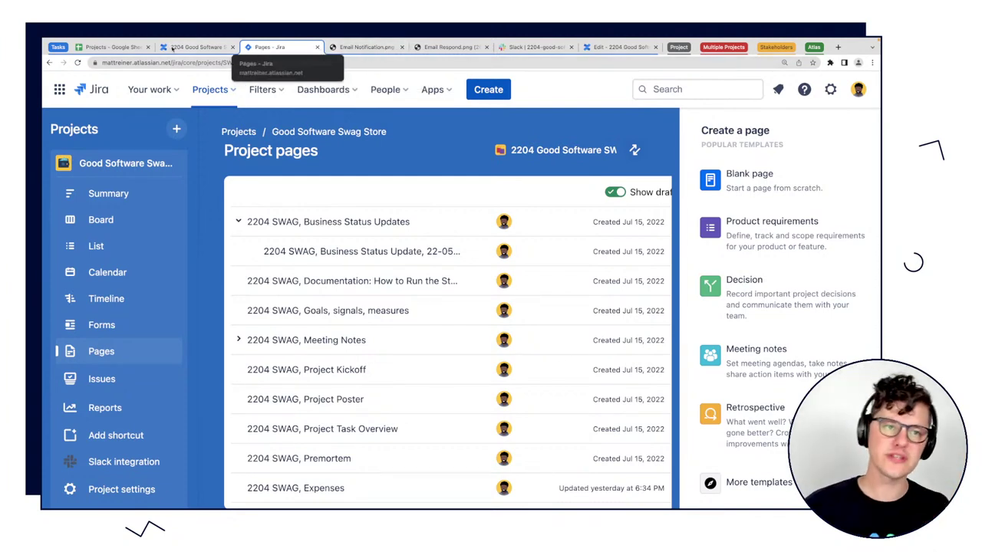
Switch to the Email Notification image and examine the mention on the 2204 SWAG, Premortem page.
click(356, 49)
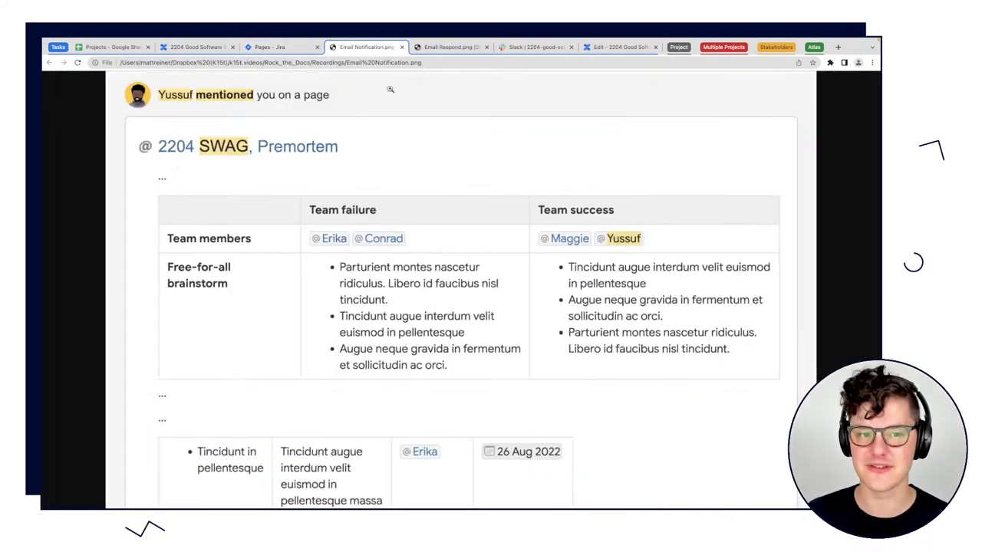
click(568, 145)
click(568, 146)
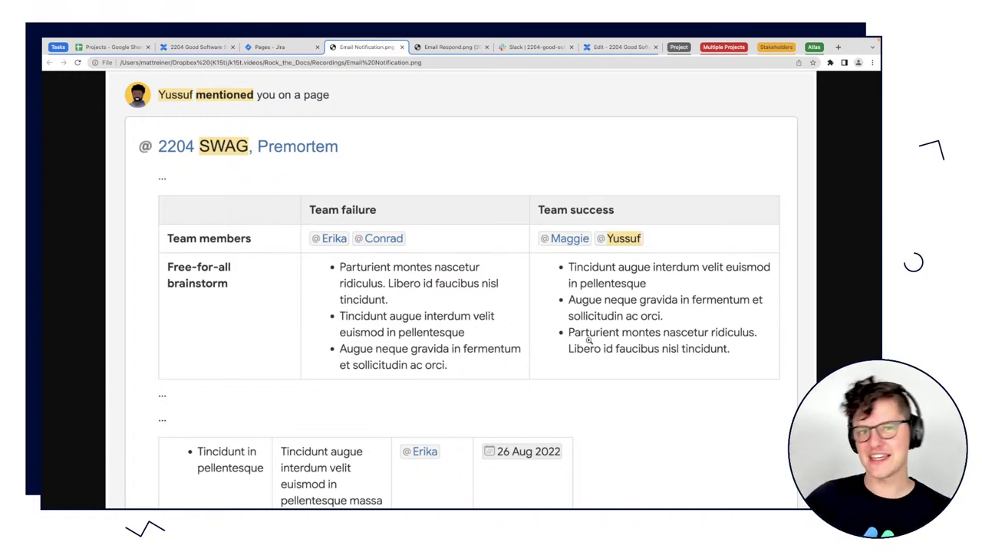
scroll(546, 435, down, 1)
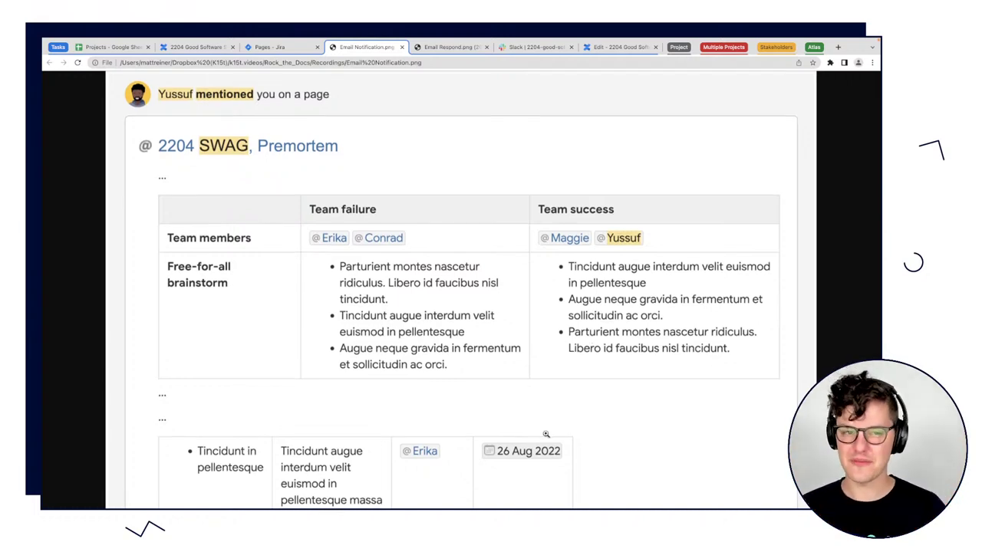
View the Email Respond image's page and comment links, and switch to the swag store channel in Slack.
scroll(546, 434, up, 1)
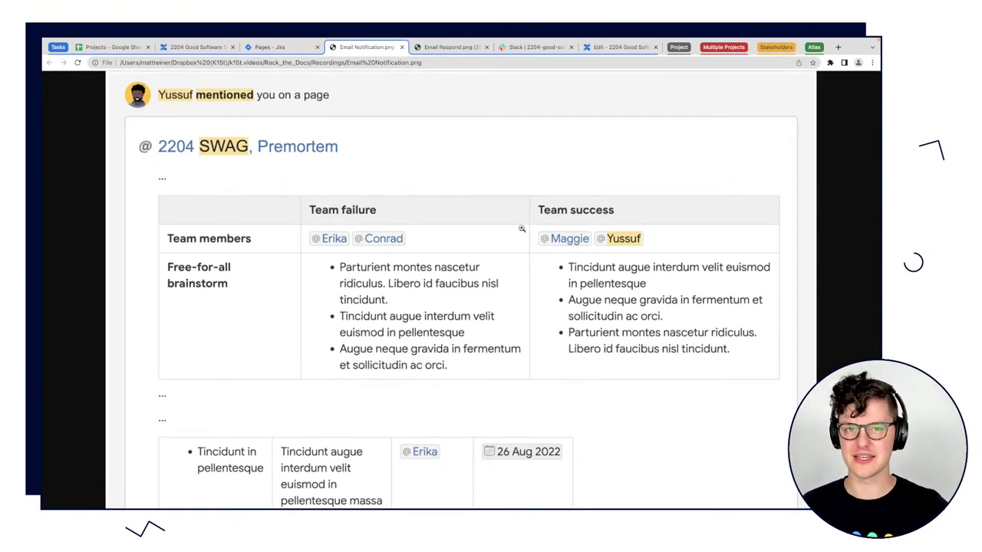
click(449, 49)
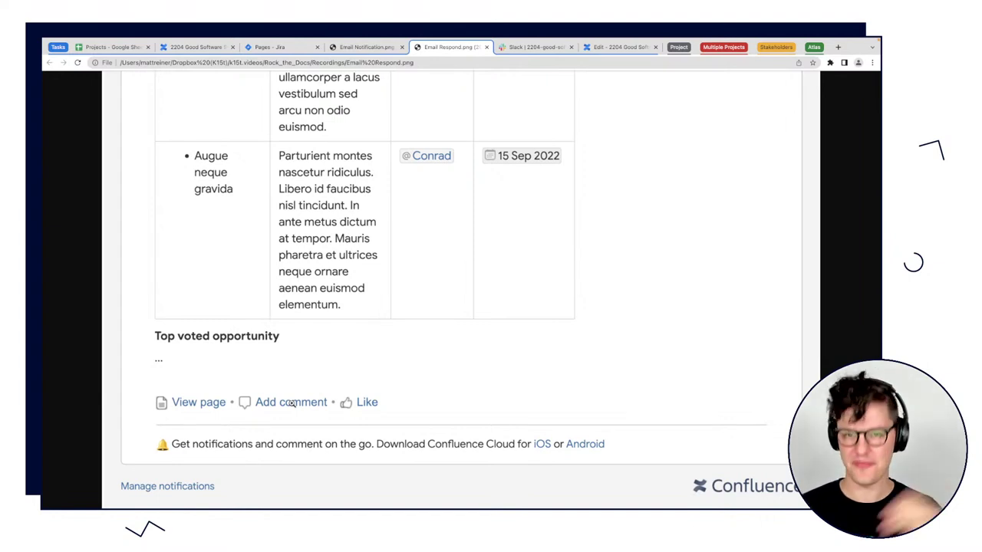
click(533, 47)
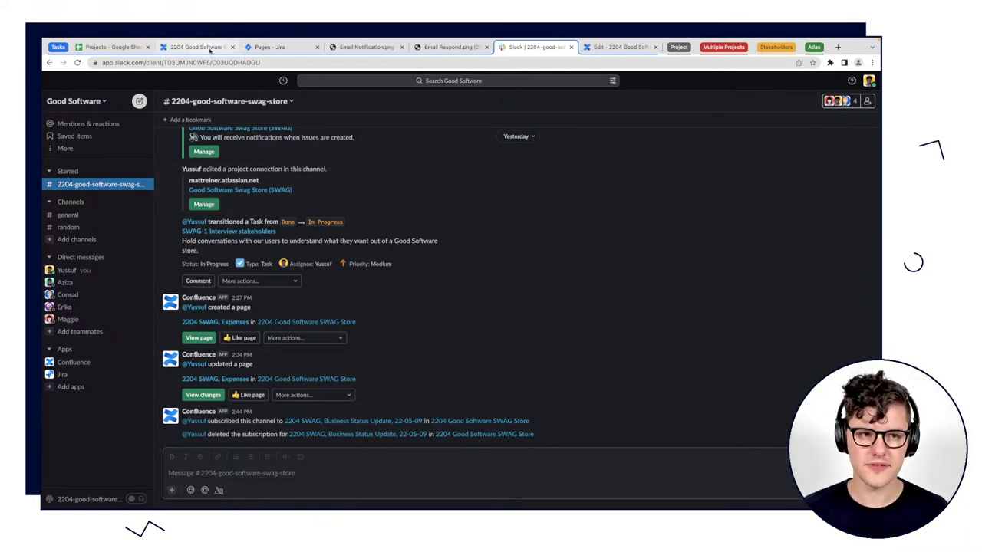
Switch to Jira, preview the "2204 SWAG, Documentation: How to Run the Store" page, skim it and close the preview.
click(264, 48)
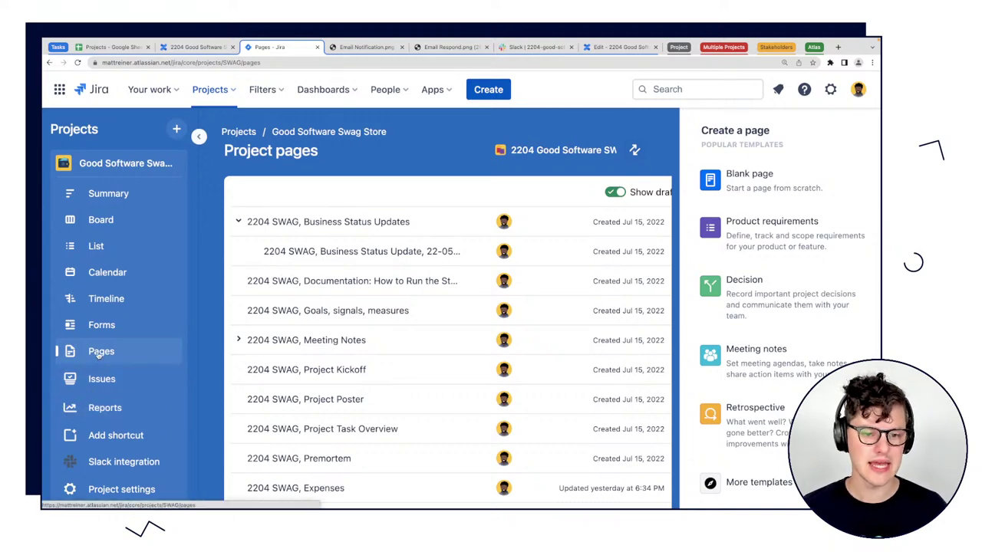
click(343, 281)
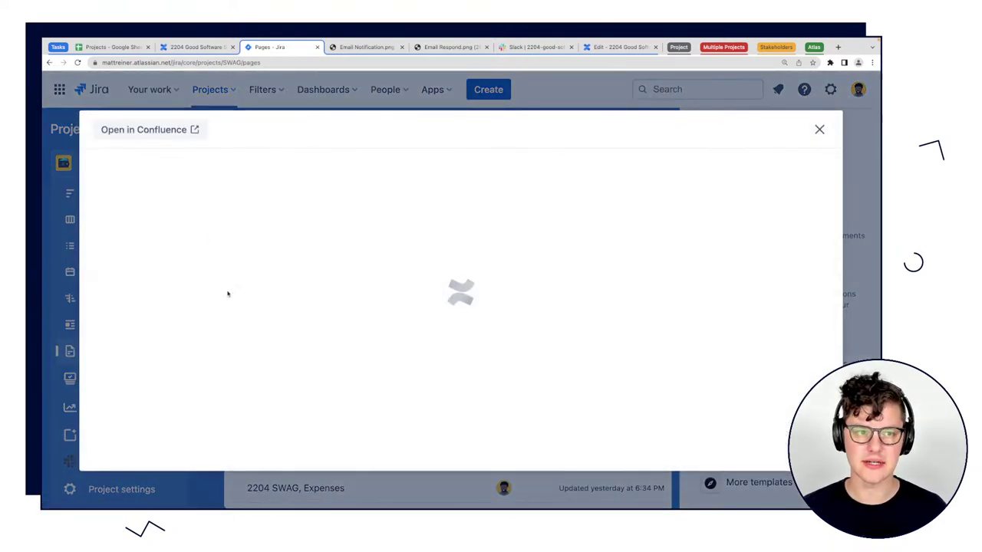
scroll(390, 349, down, 3)
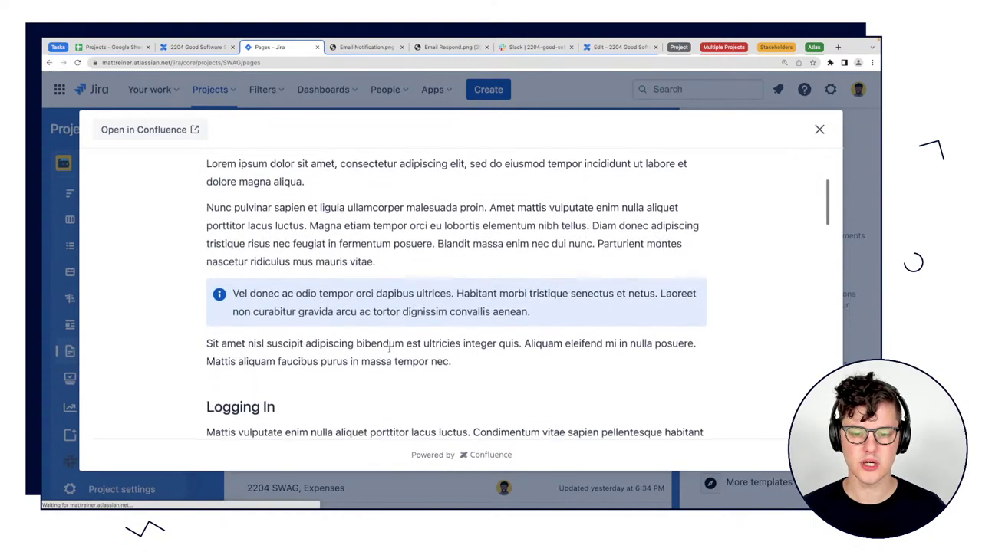
scroll(390, 349, up, 3)
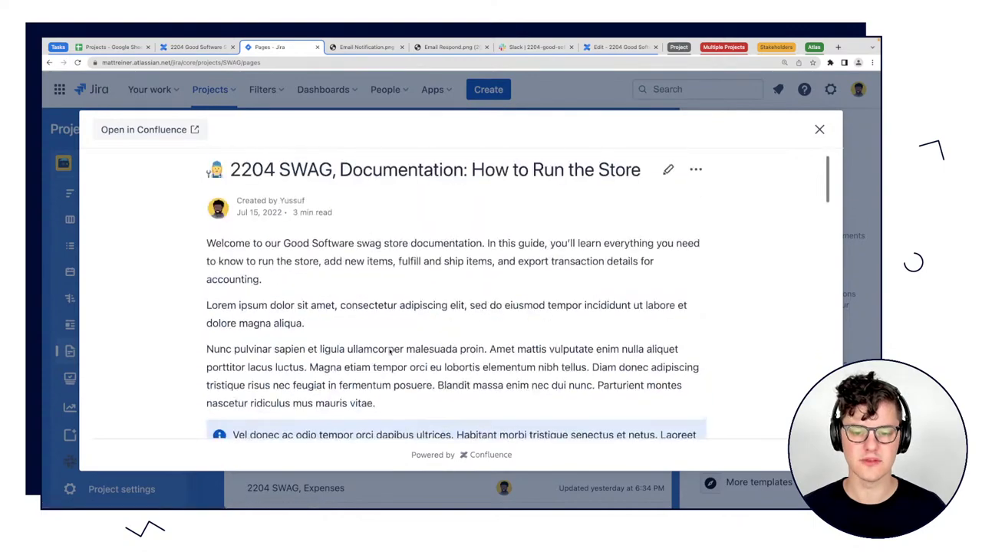
click(699, 170)
click(699, 170)
click(820, 130)
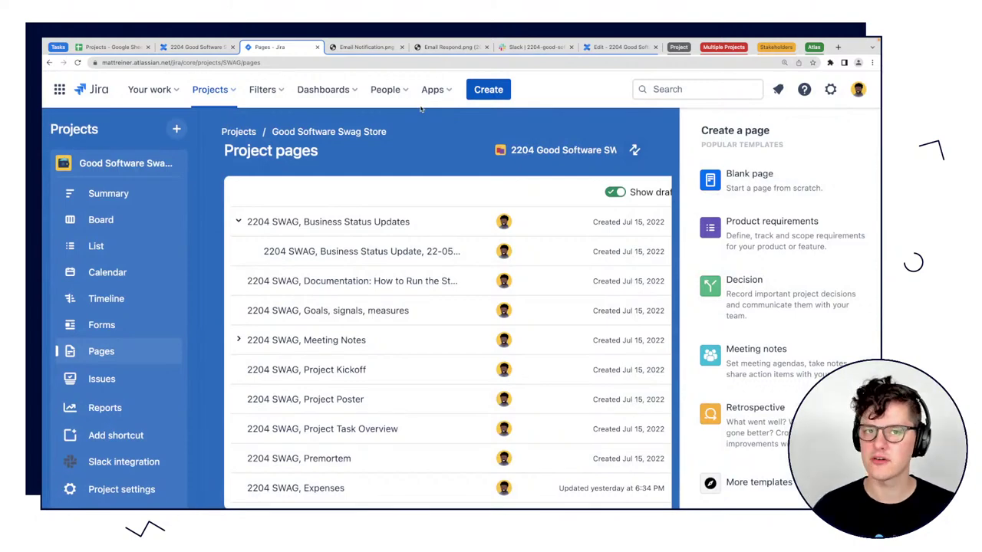
Switch to Slack and check the additional actions offered on the notification about the updated 2204 SWAG, Expenses page.
click(535, 47)
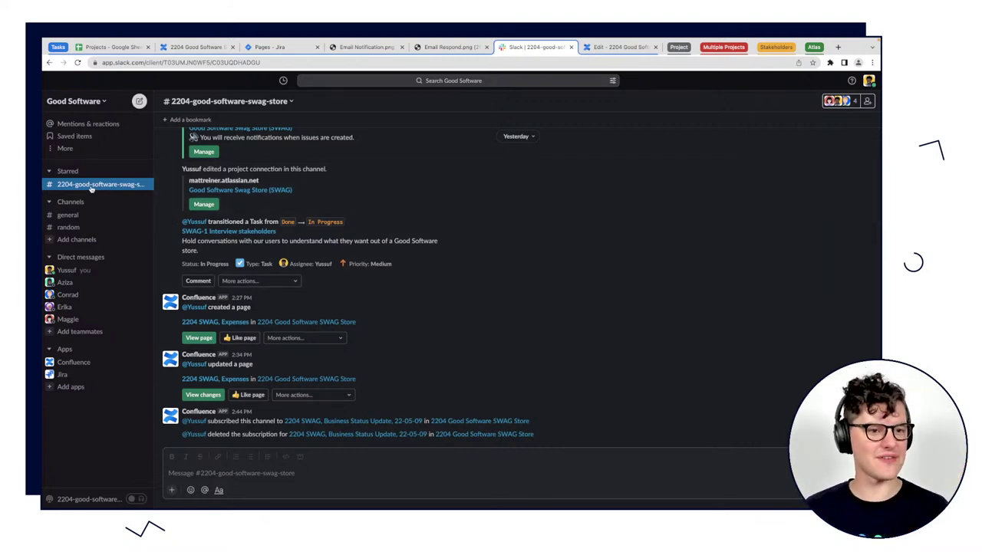
click(170, 305)
click(192, 331)
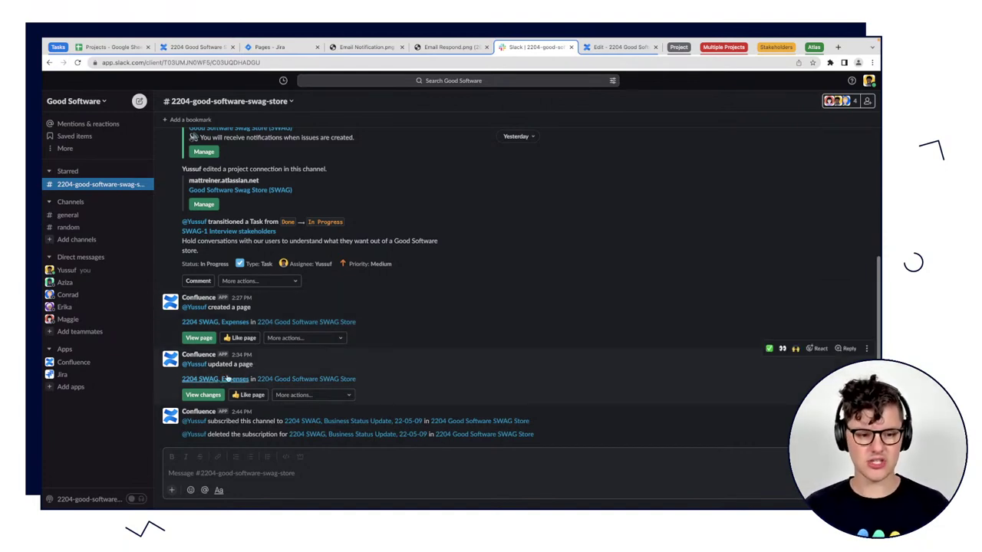
click(301, 395)
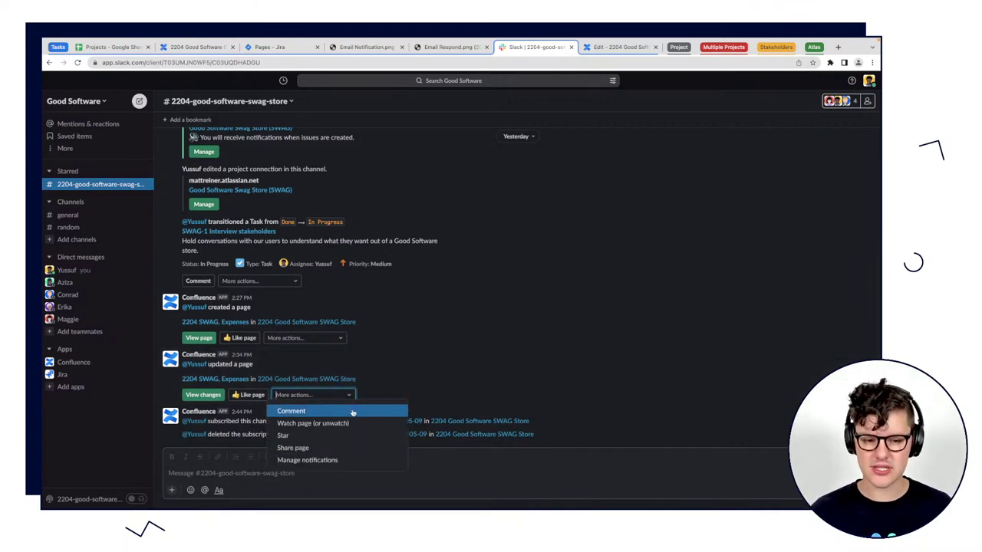
click(402, 386)
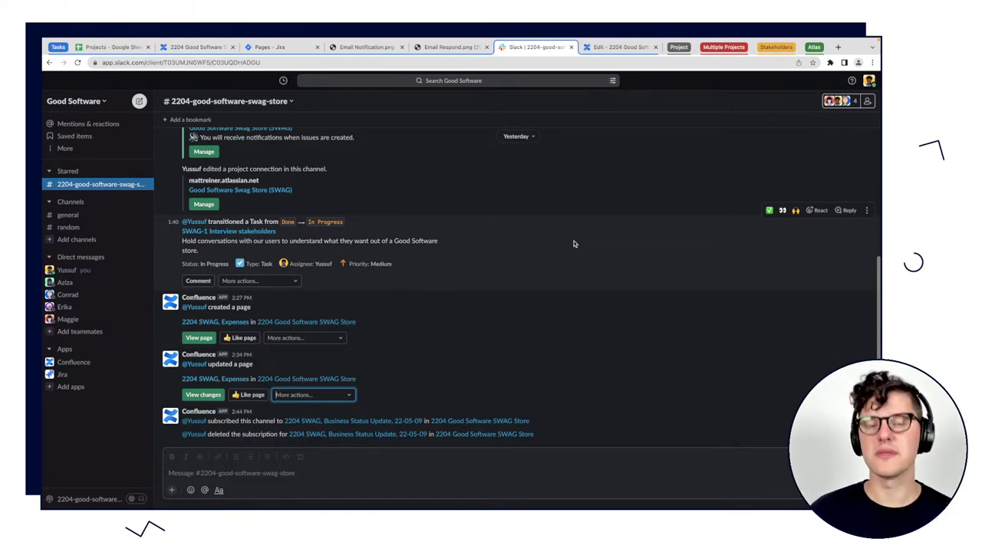
Switch to the 2204 Good Software Swag Store Home draft in Confluence and change the whole task table's text to the dark colour.
click(612, 49)
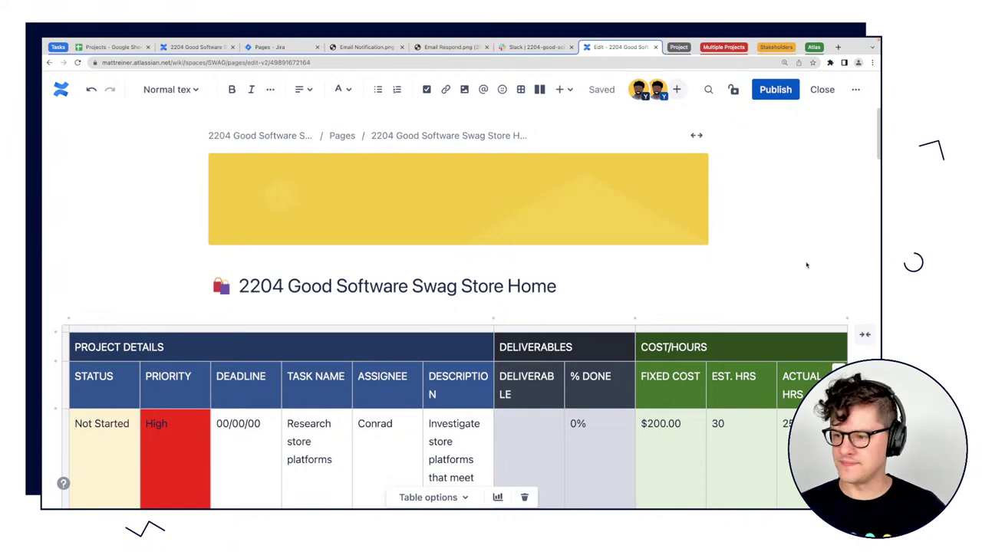
scroll(845, 267, down, 5)
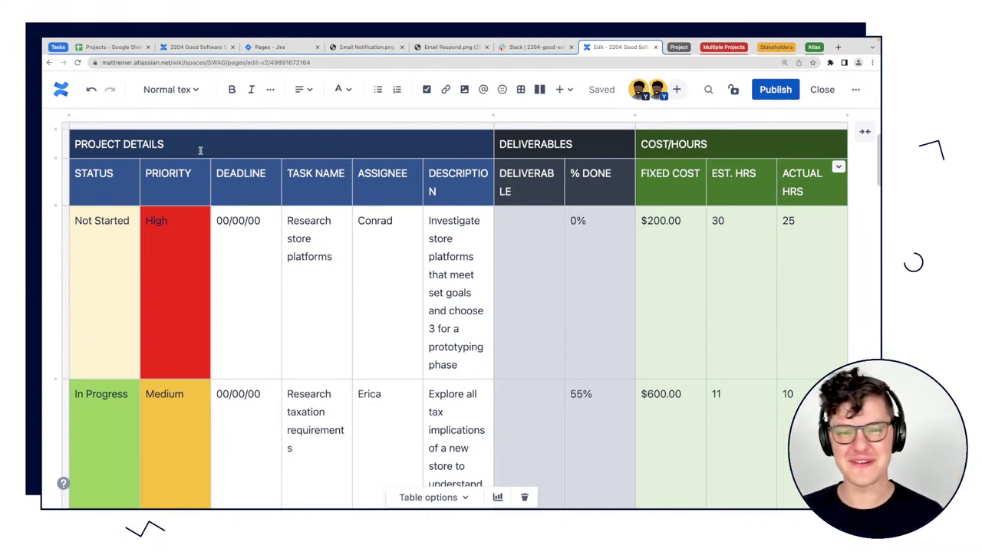
click(68, 128)
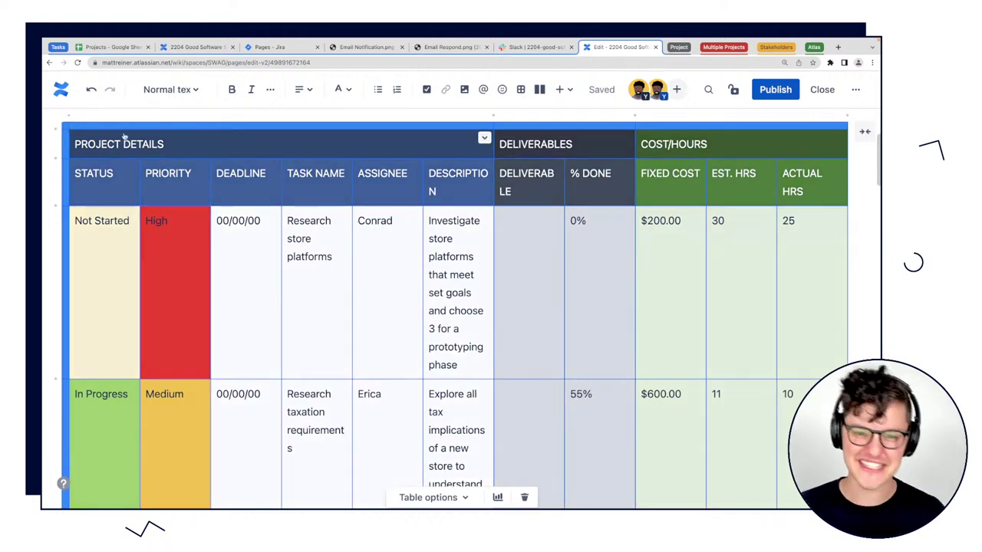
scroll(454, 317, down, 3)
scroll(453, 317, up, 3)
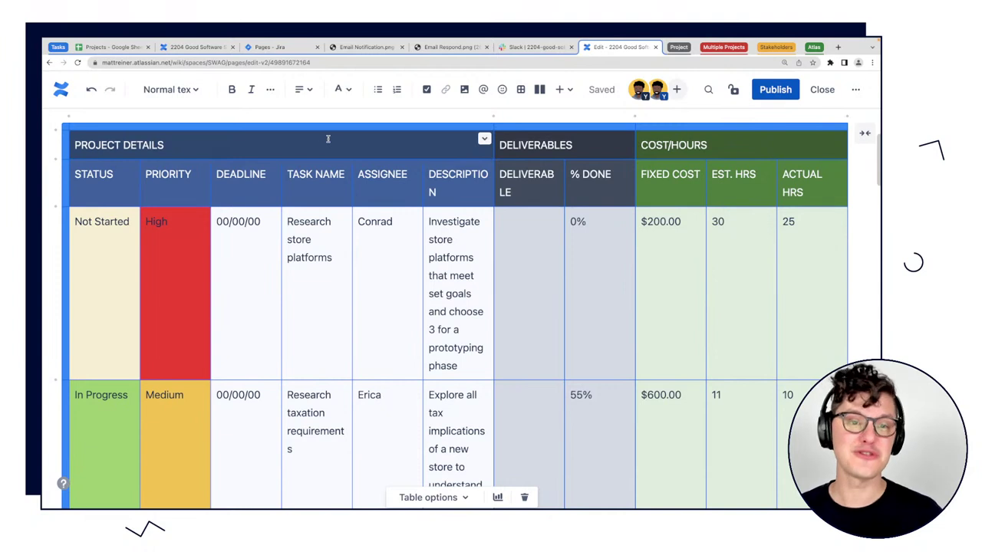
click(465, 498)
click(465, 497)
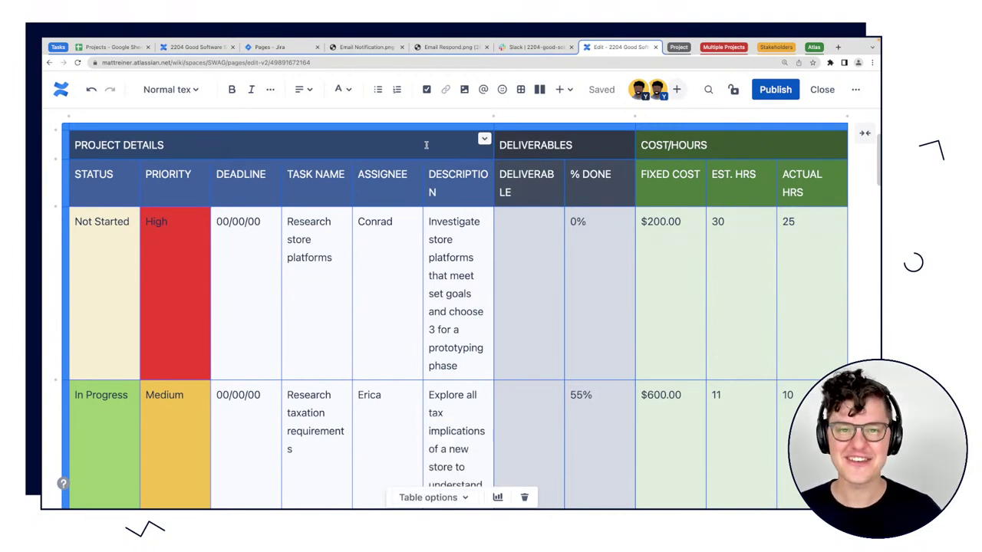
click(340, 89)
click(344, 129)
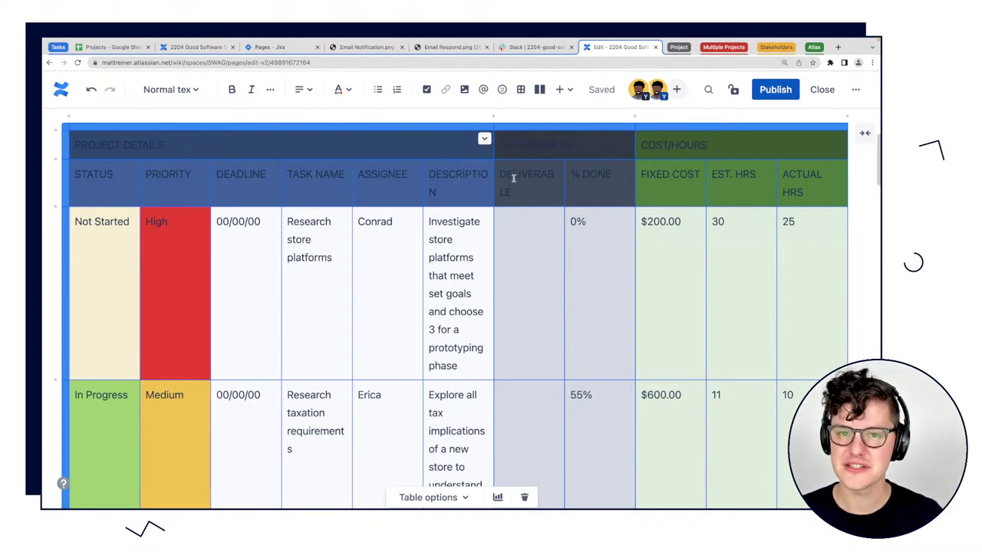
Set the background of all cells in the task table to white and deselect the table.
click(464, 498)
click(463, 498)
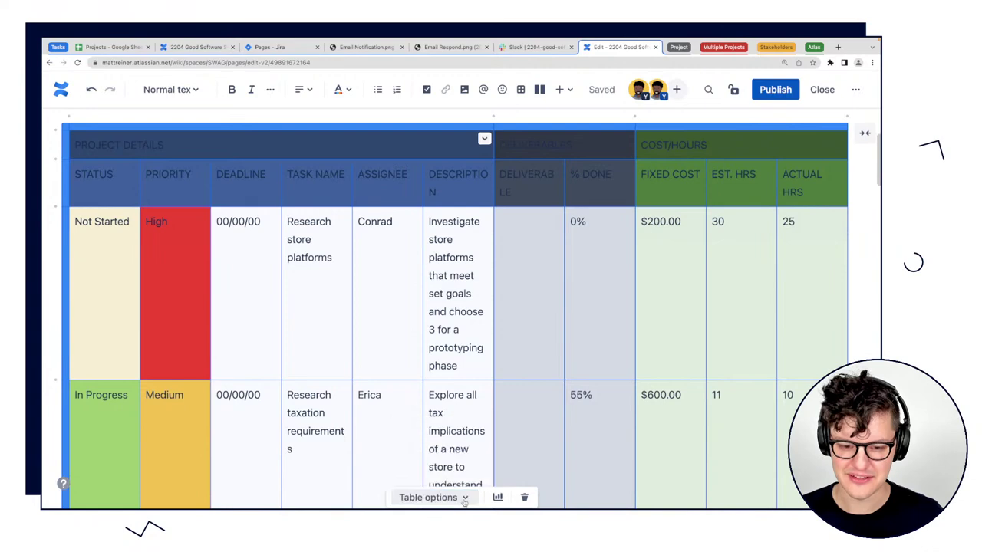
scroll(481, 249, down, 8)
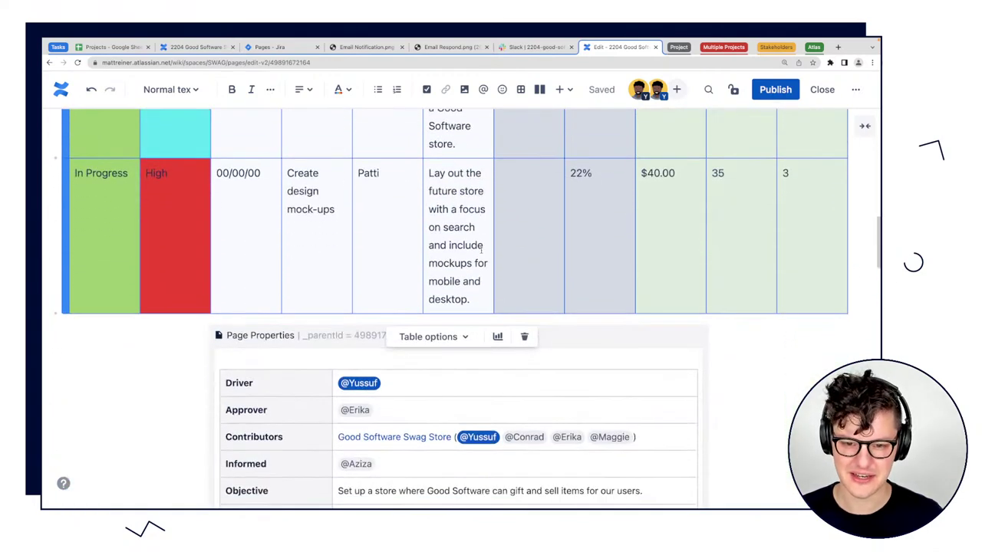
scroll(481, 248, up, 4)
scroll(481, 248, up, 5)
scroll(472, 199, down, 1)
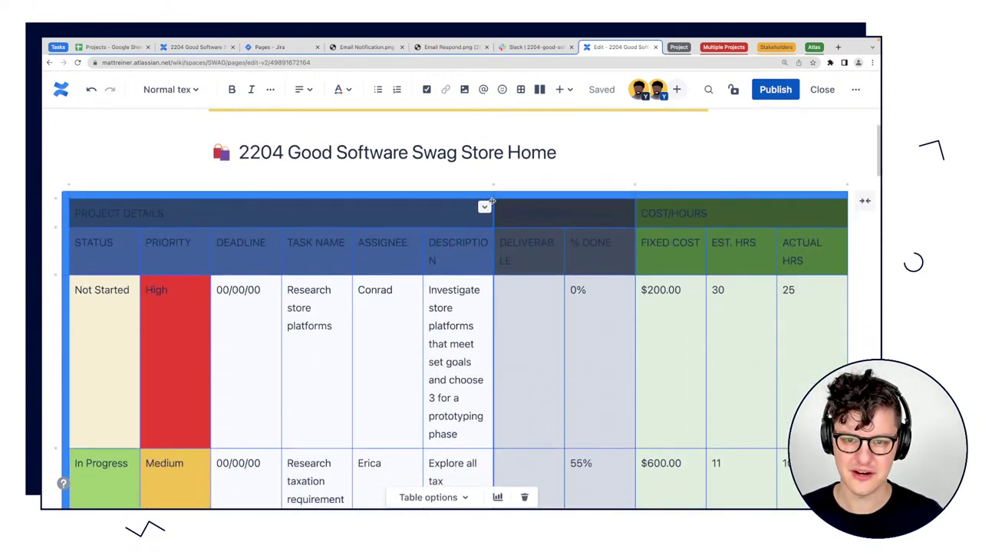
click(485, 208)
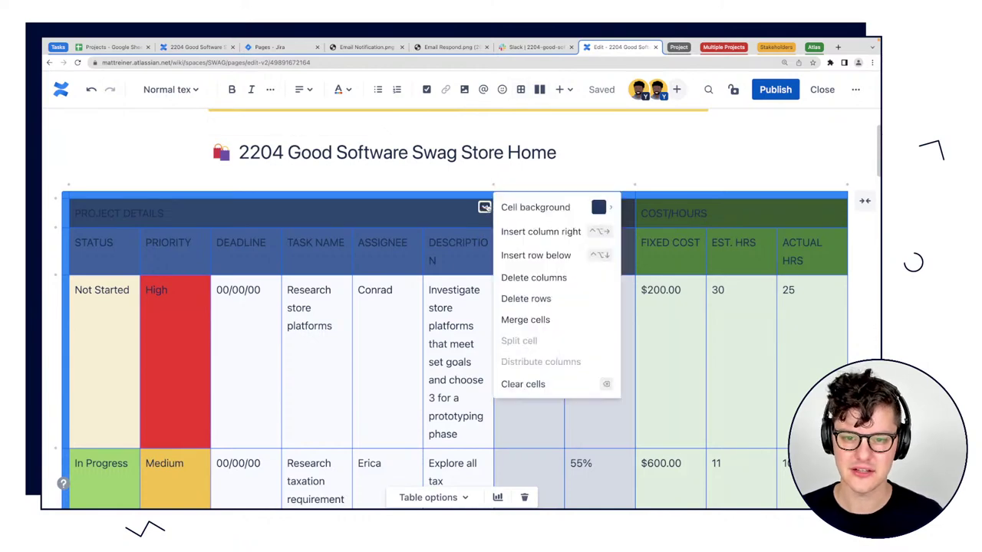
click(343, 273)
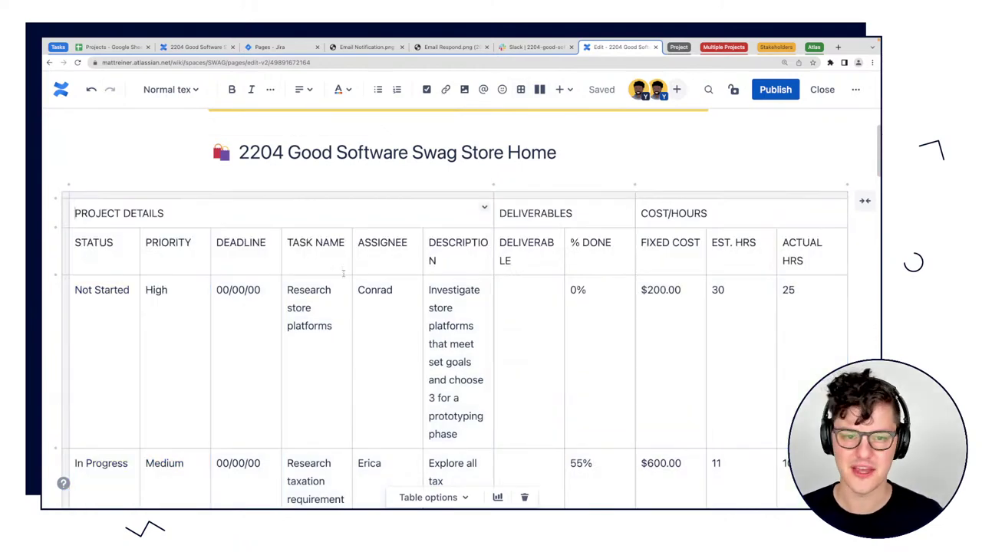
click(184, 182)
scroll(358, 420, down, 1)
scroll(358, 420, down, 1)
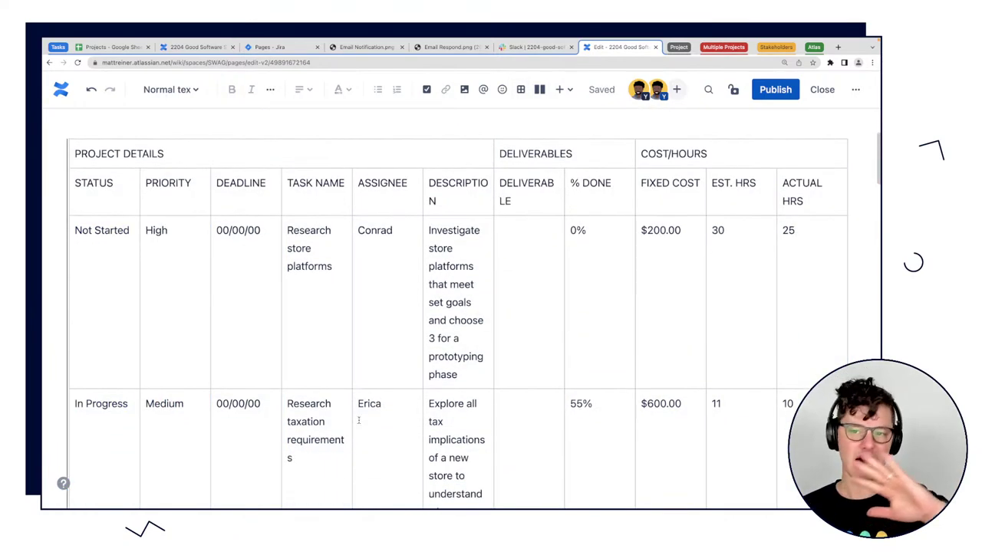
scroll(358, 421, down, 2)
scroll(358, 421, up, 1)
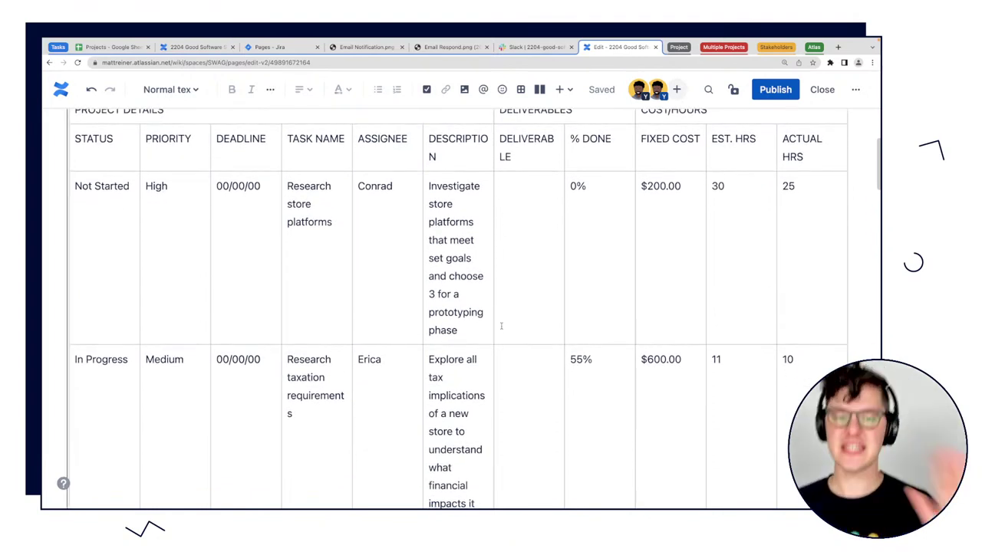
scroll(501, 325, down, 1)
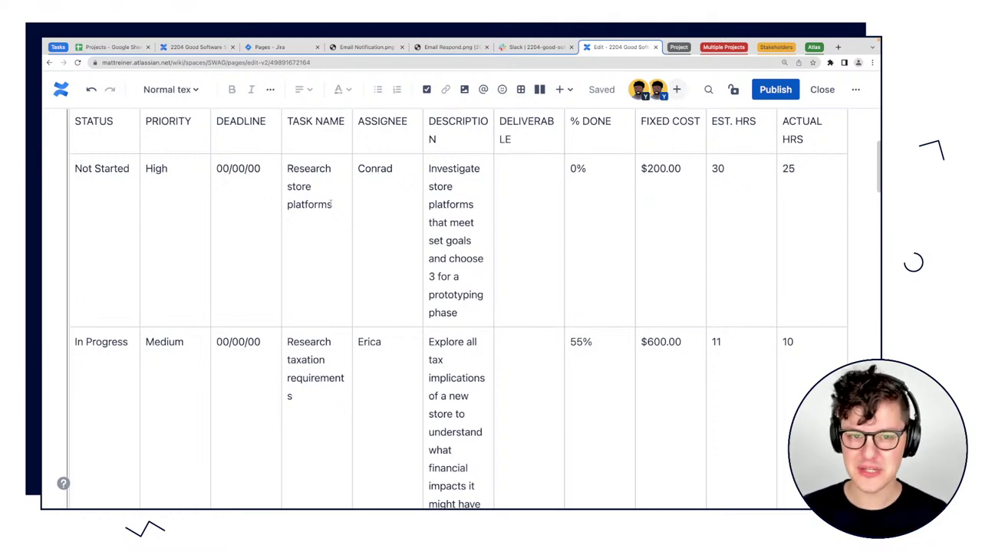
click(377, 169)
double_click(390, 169)
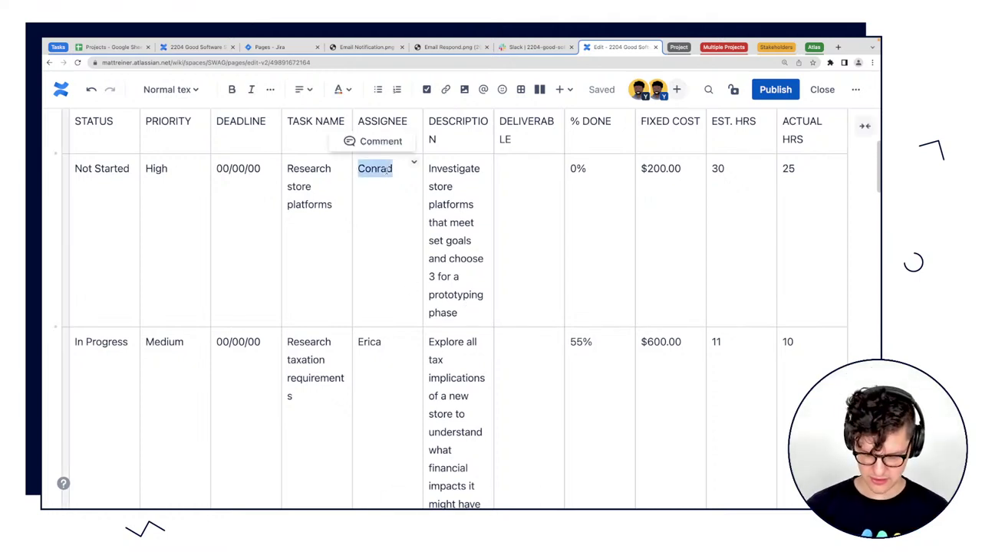
key(BackSpace)
text(@con)
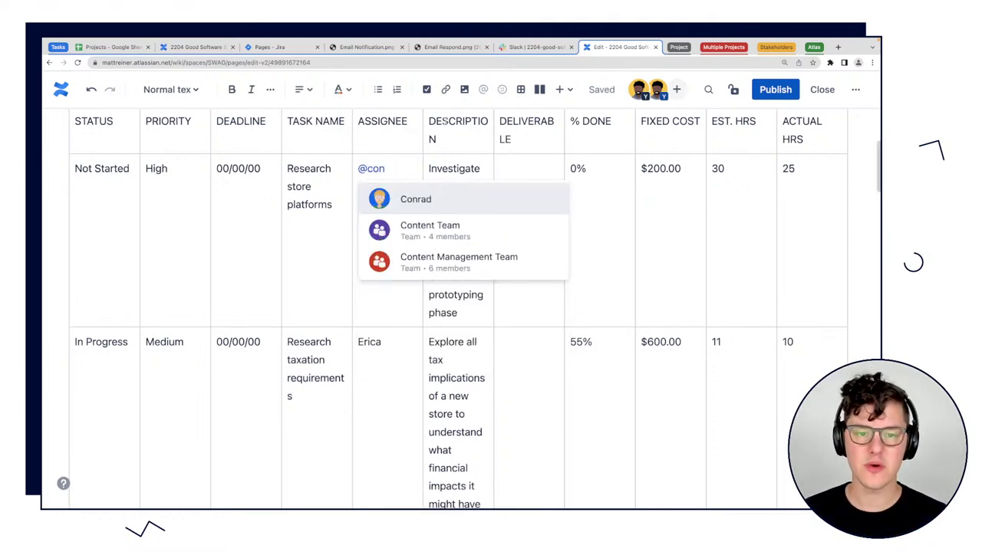
click(417, 195)
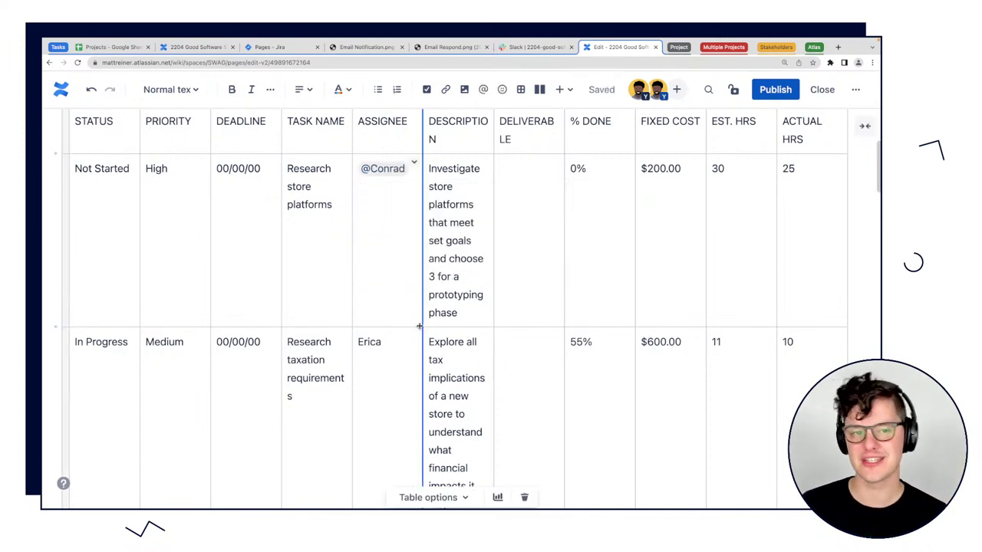
Replace the placeholder deadline in the Research store platforms row with a date element set to Aug 24, 2022.
click(267, 178)
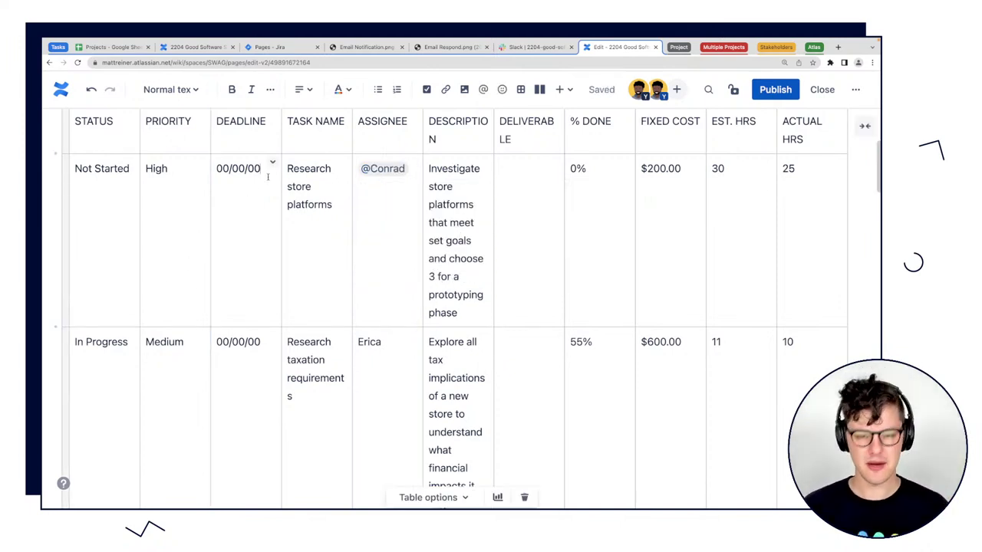
key(BackSpace)
key(BackSpace)
key(BackSpace)
key(BackSpace)
key(BackSpace)
key(BackSpace)
key(BackSpace)
key(BackSpace)
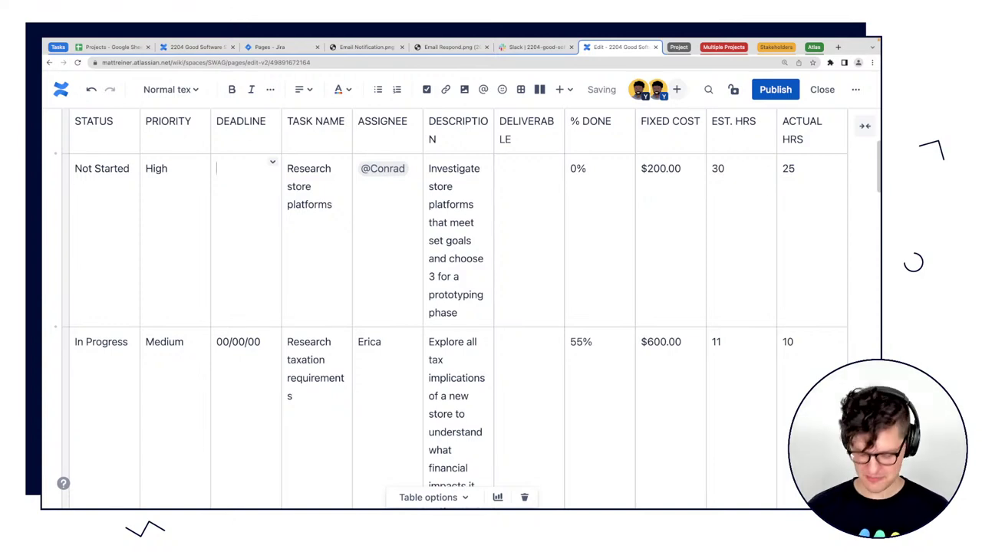
text(//)
click(287, 200)
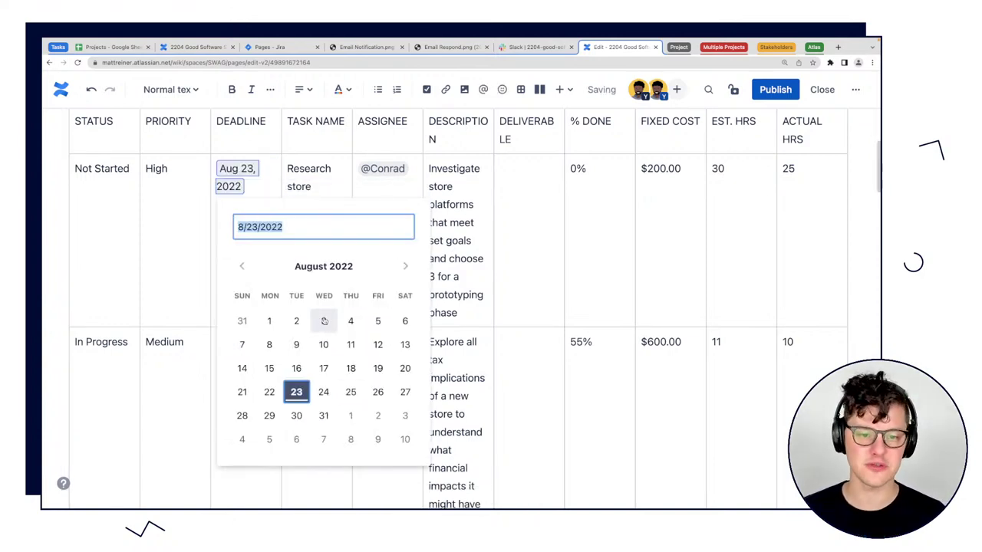
click(324, 392)
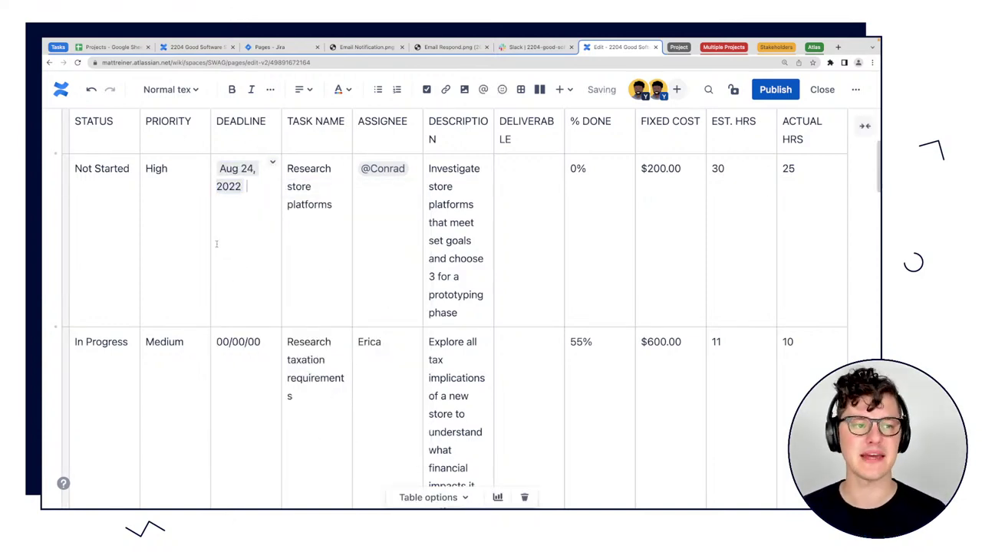
Replace the plain-text status in the Research store platforms row with a blue status element reading IN PROGRESS.
drag(128, 168, 74, 168)
key(BackSpace)
text(/)
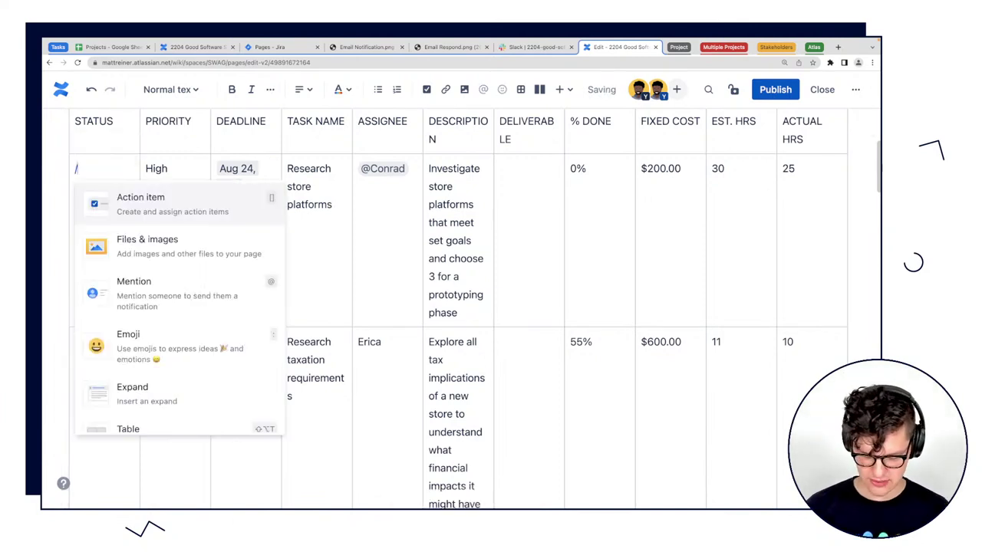
text(status)
click(132, 193)
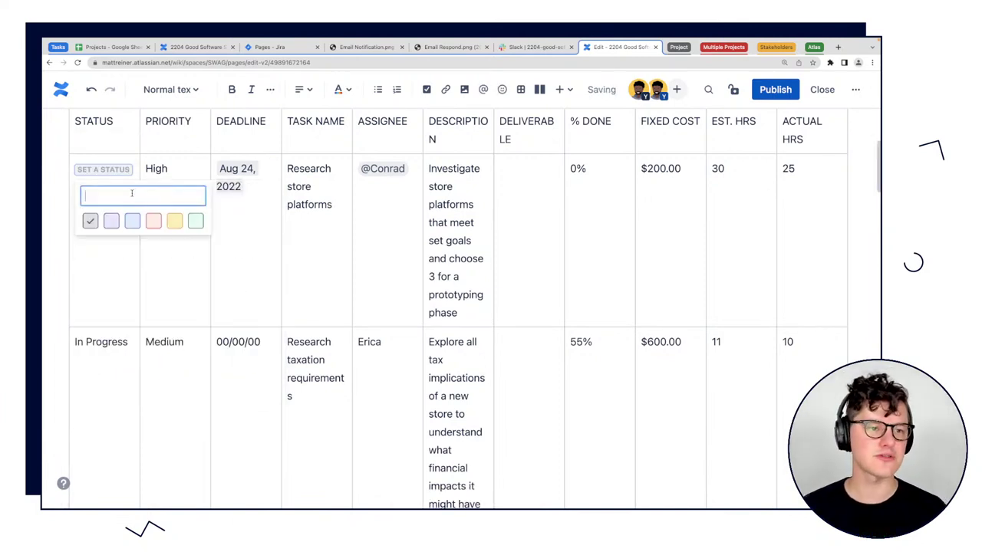
click(132, 221)
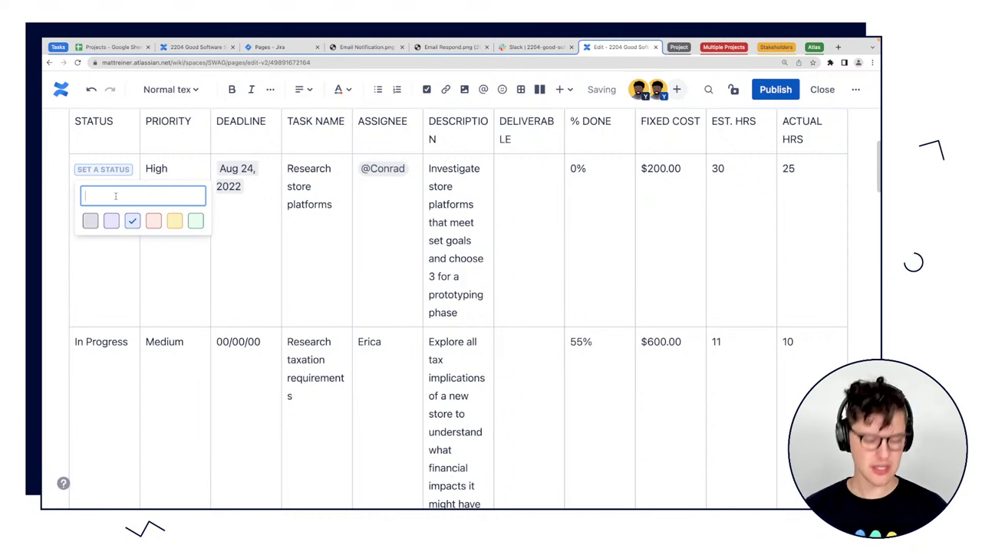
text(IN PROC)
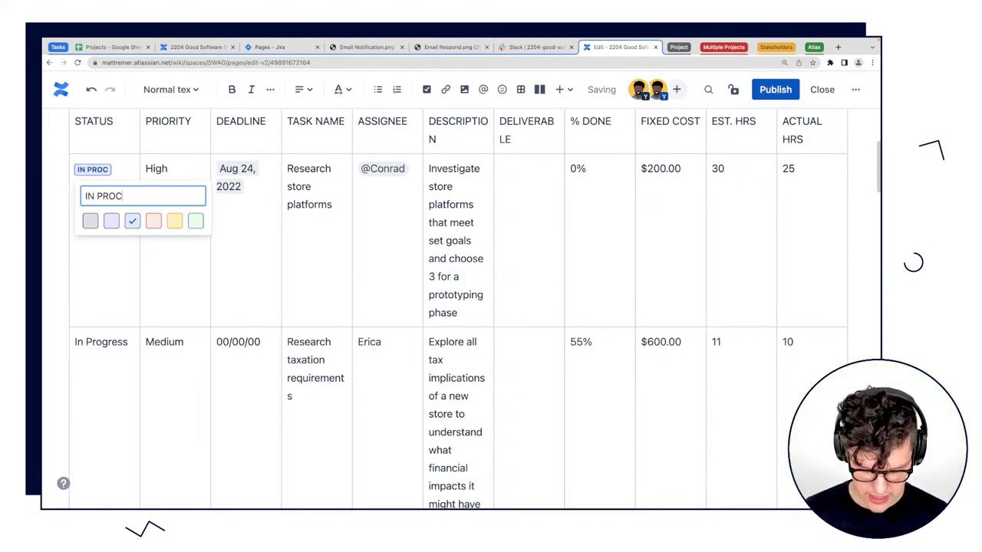
key(BackSpace)
text(GRESS)
key(Return)
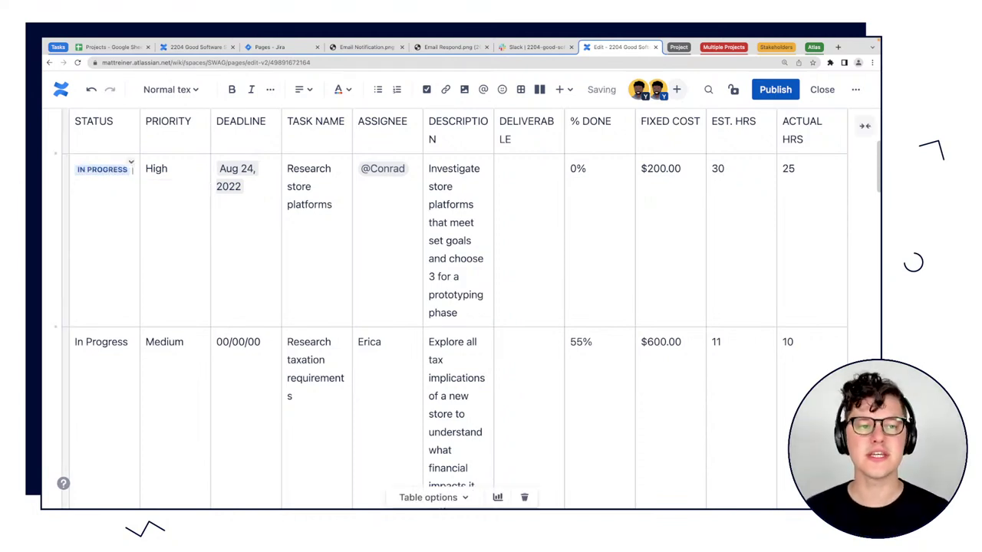
click(618, 200)
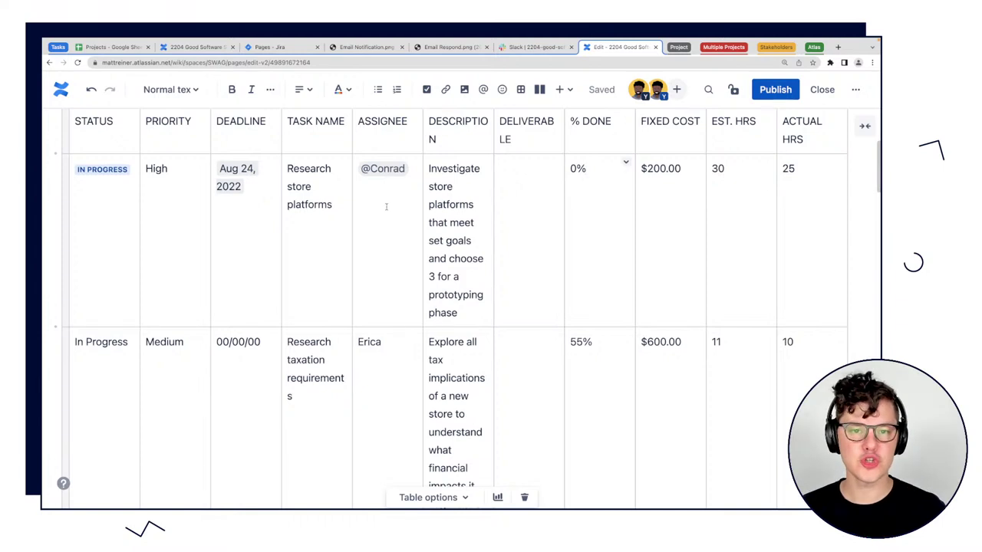
click(527, 186)
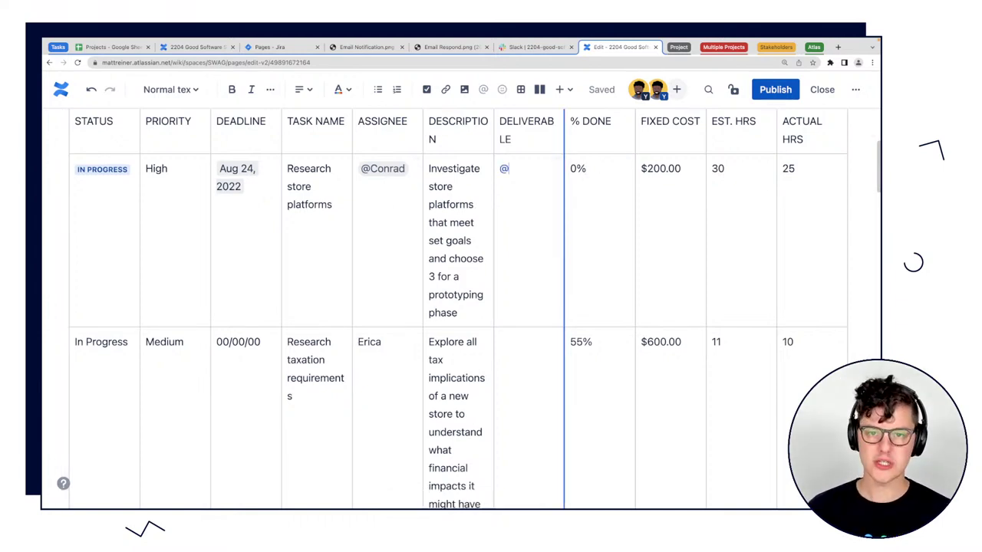
click(426, 89)
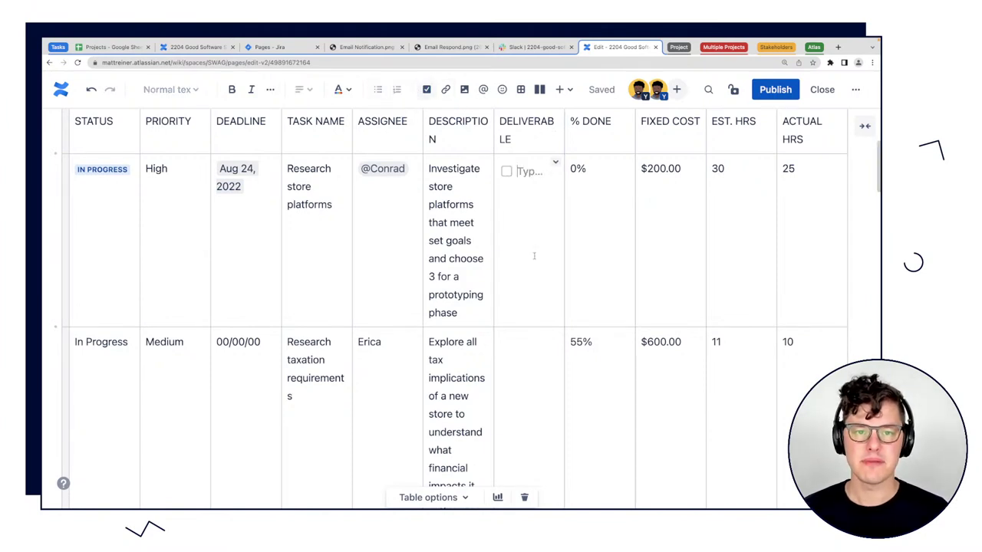
text(Do this)
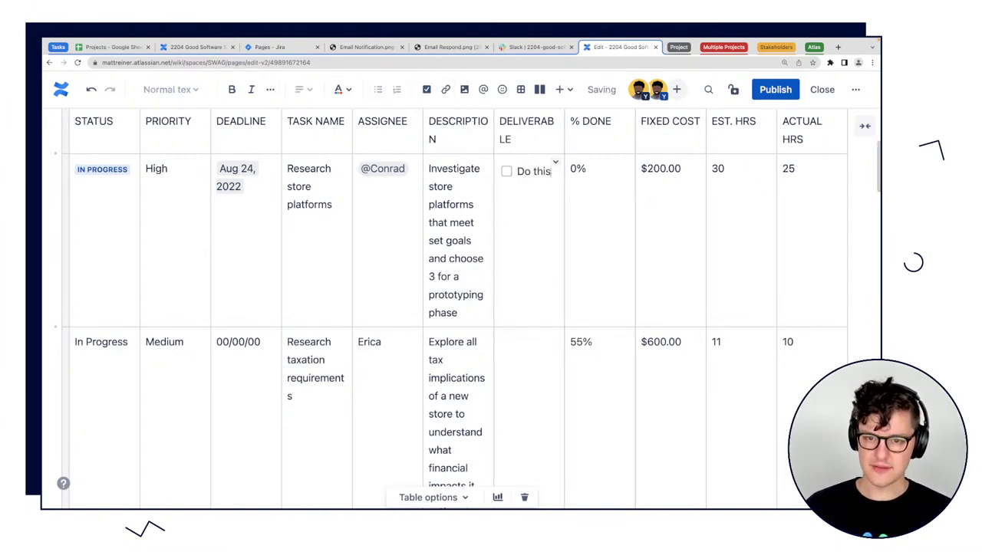
text( @con)
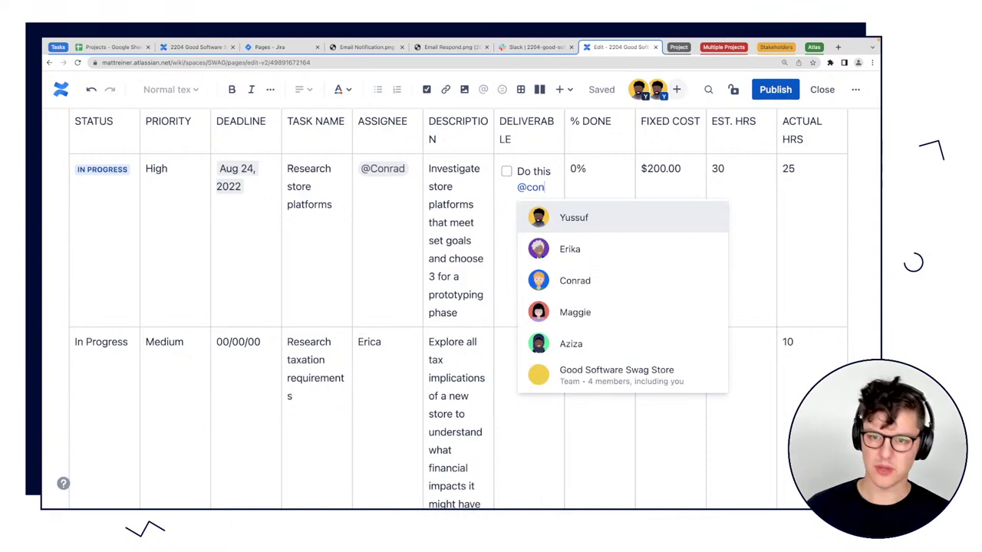
click(572, 218)
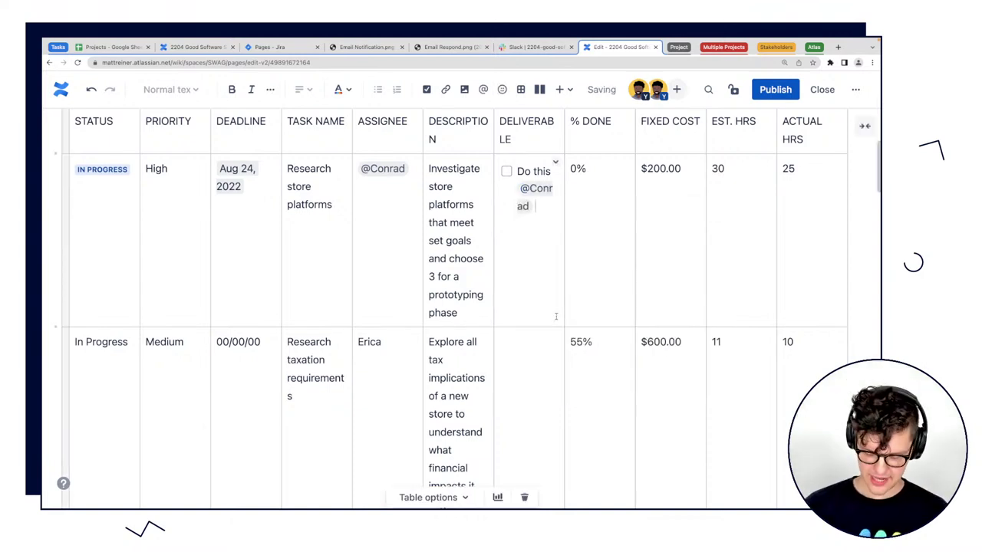
Add a date element set to Aug 24, 2022 after the mention in the Deliverable action item.
text(/date)
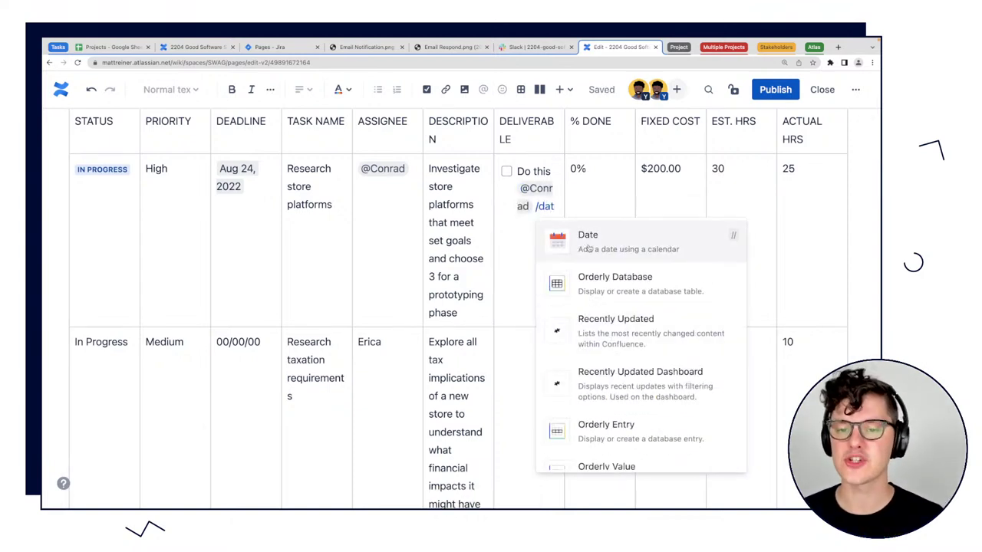
click(593, 250)
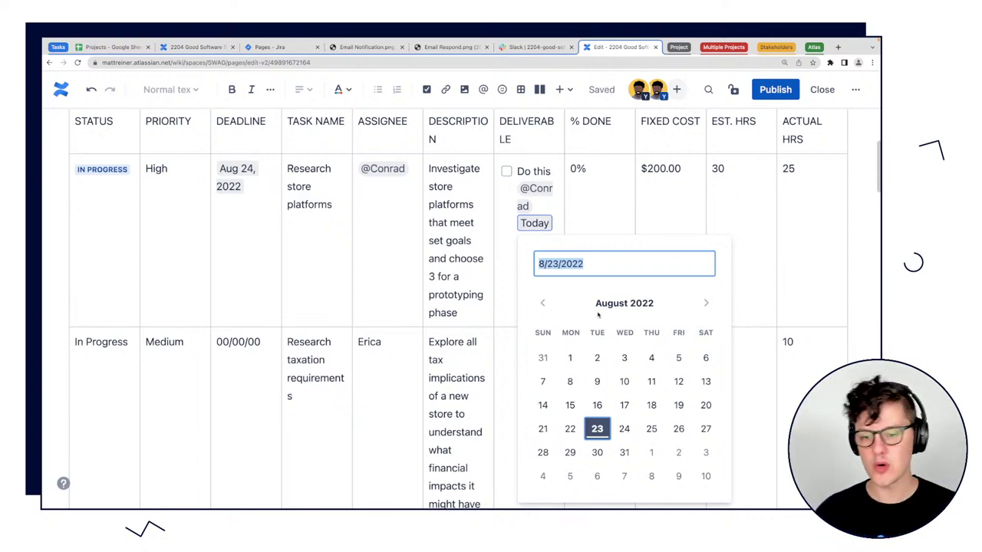
click(624, 429)
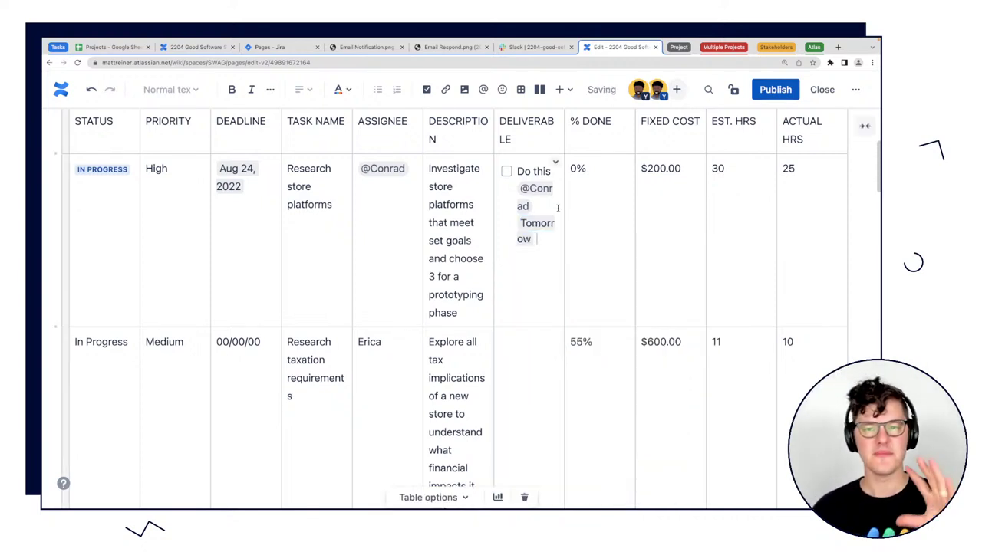
Widen the Deliverable column and add a bulleted list with Task 1 and Task 2 below the action item.
drag(565, 132, 628, 132)
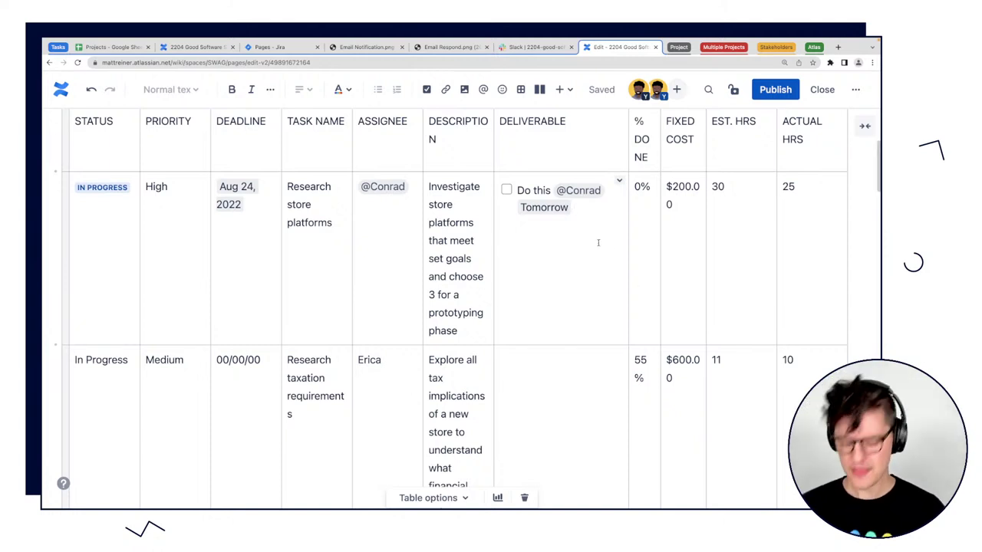
key(Return)
key(BackSpace)
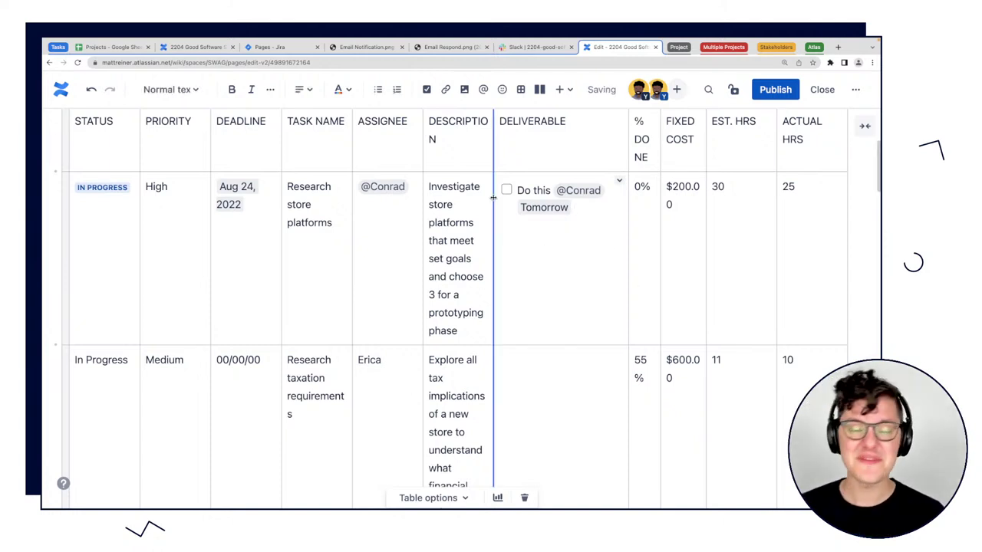
click(377, 89)
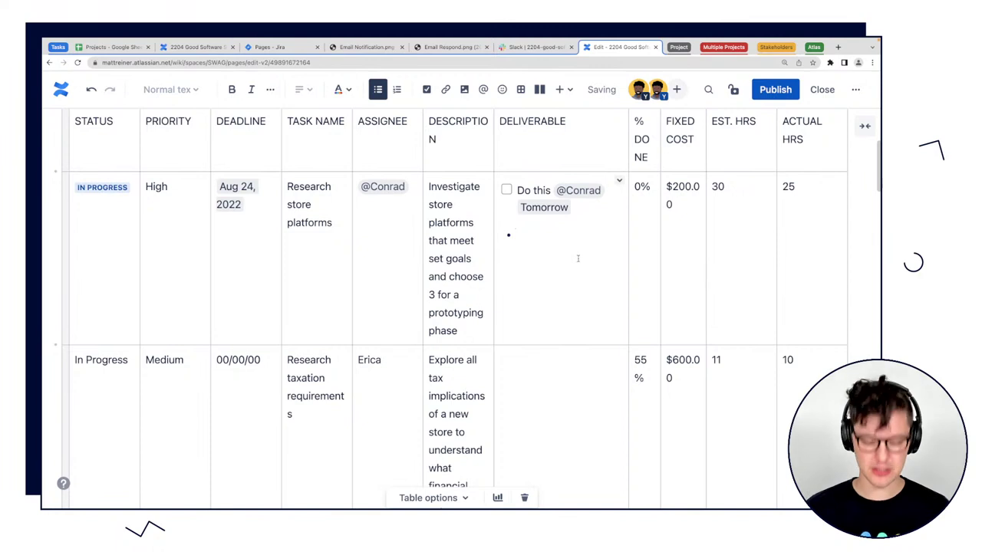
text(Task1 )
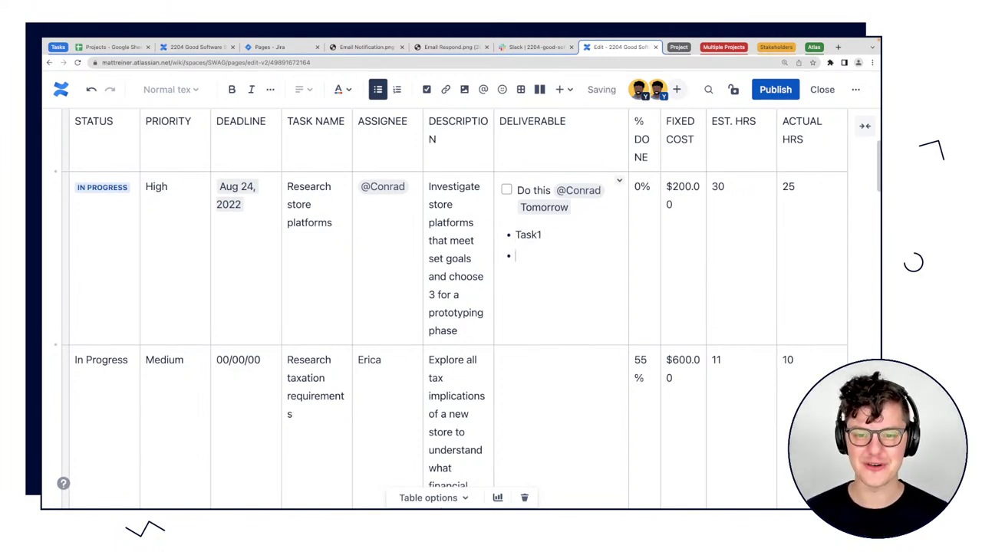
text(Task 2)
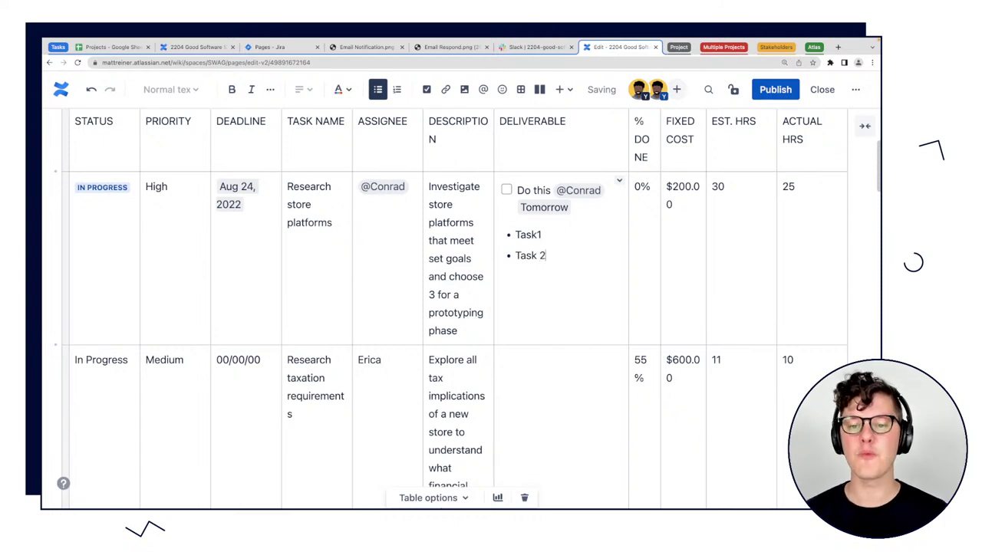
click(540, 234)
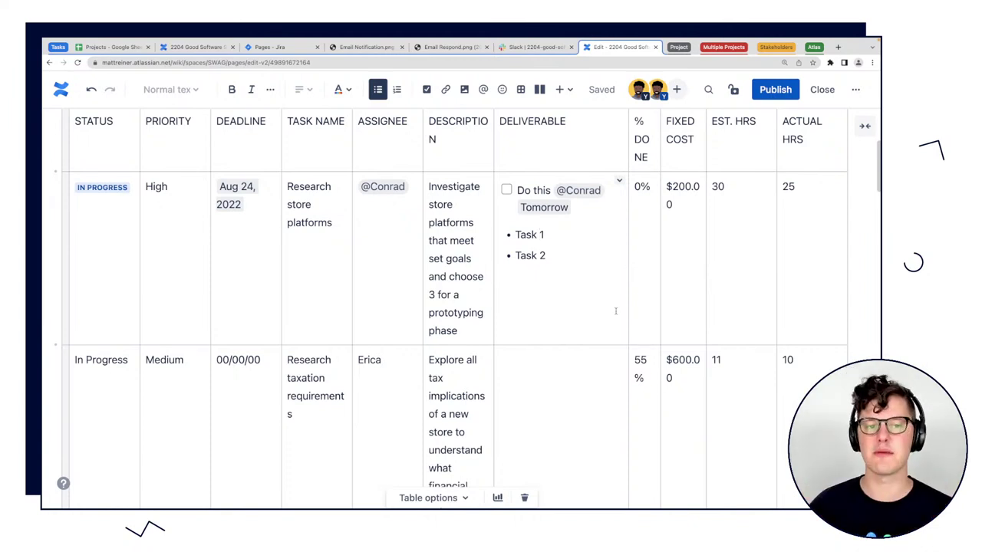
double_click(308, 186)
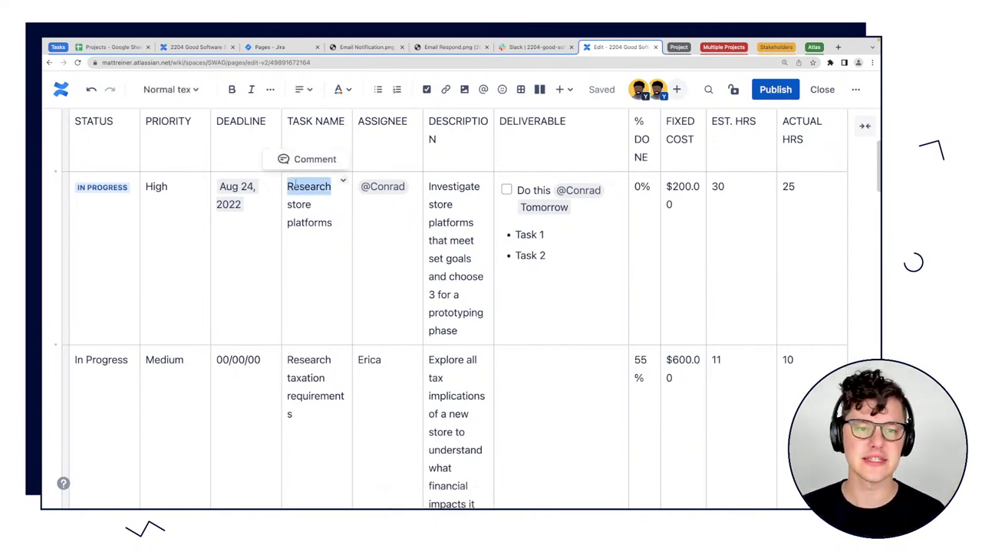
click(301, 159)
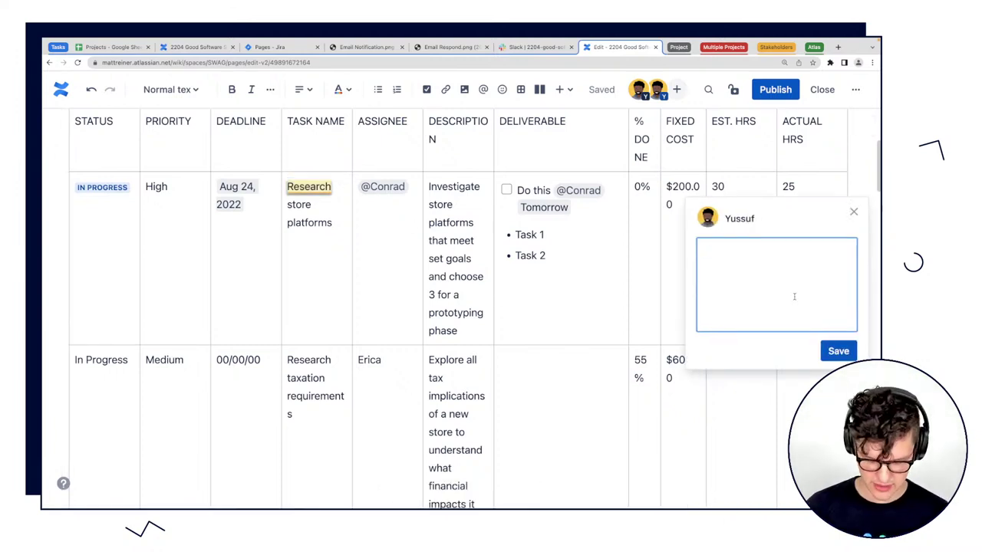
text(@con)
key(Return)
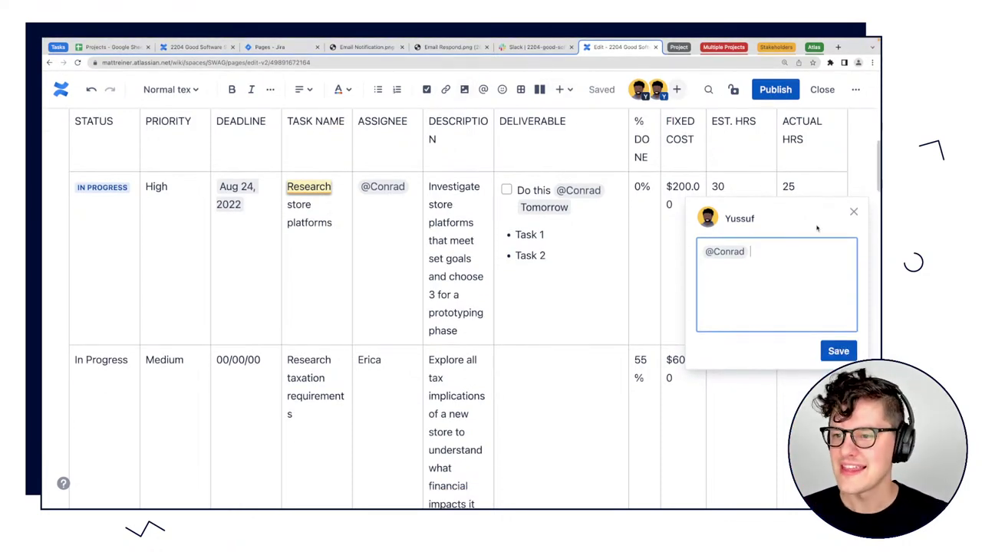
click(854, 212)
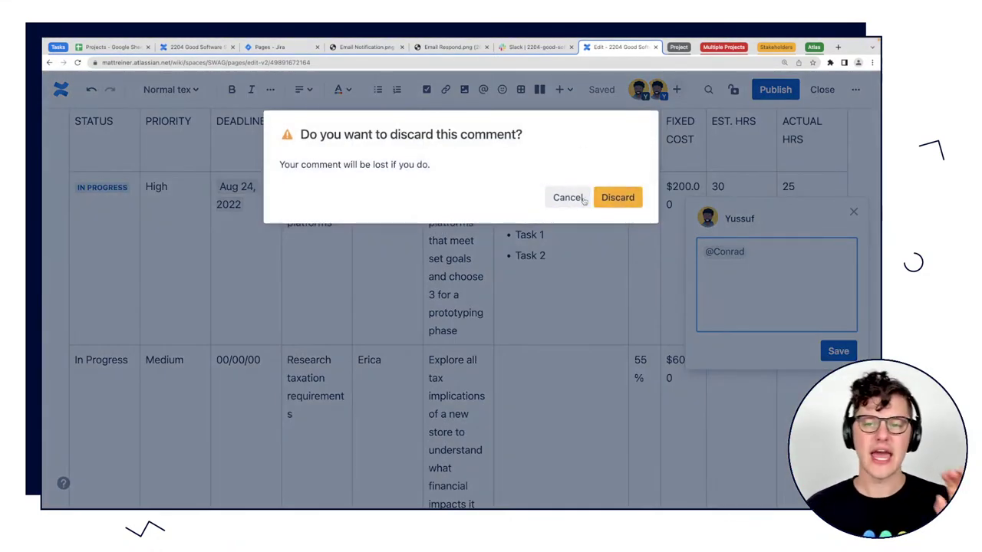
click(569, 196)
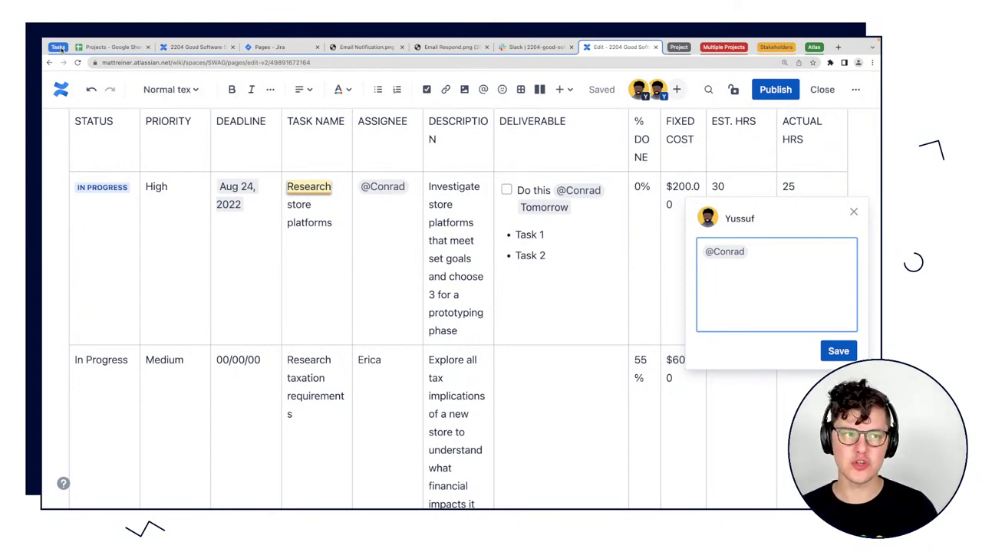
click(853, 213)
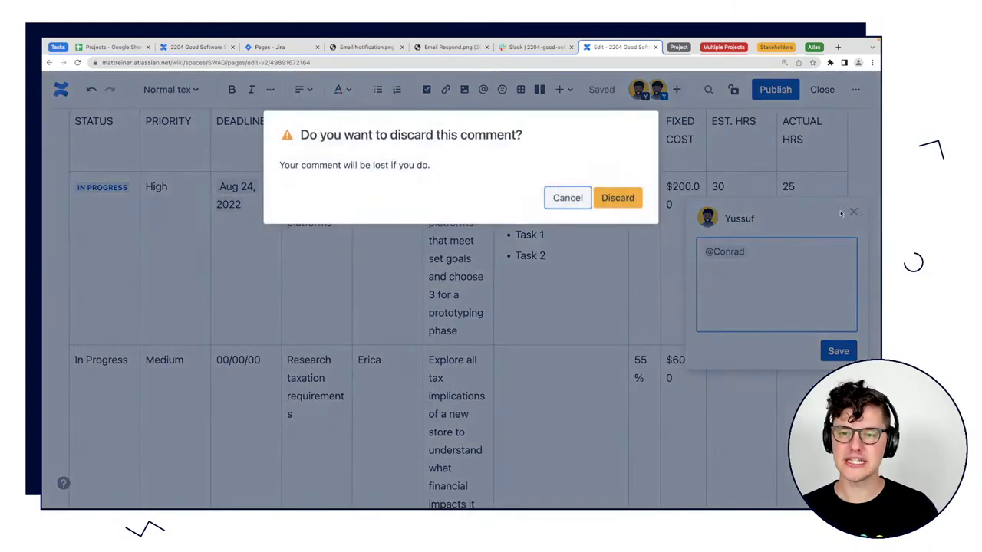
click(618, 198)
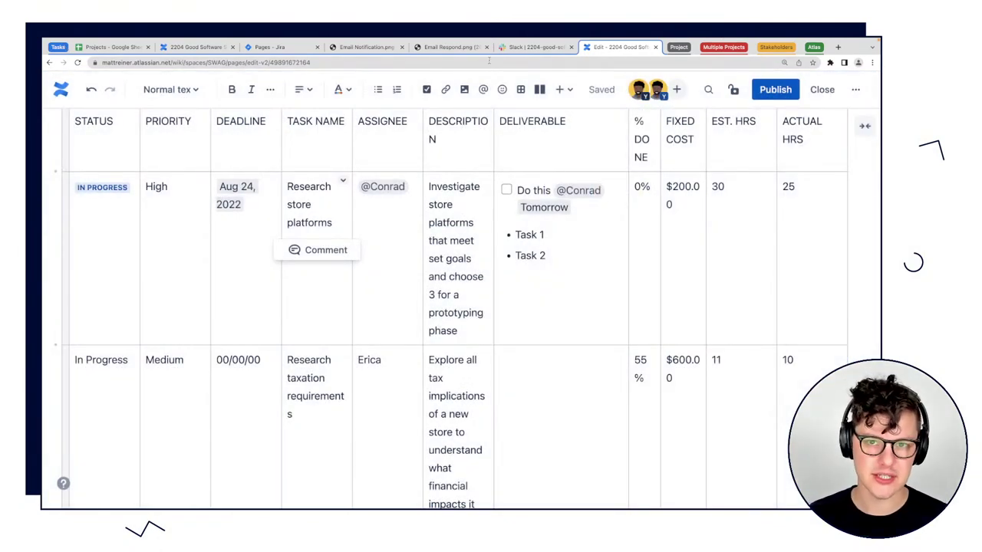
Expand the Project tab group and review the Swag Store Home draft's task table and page properties, glancing at the 1906, Smart App Project page.
click(679, 47)
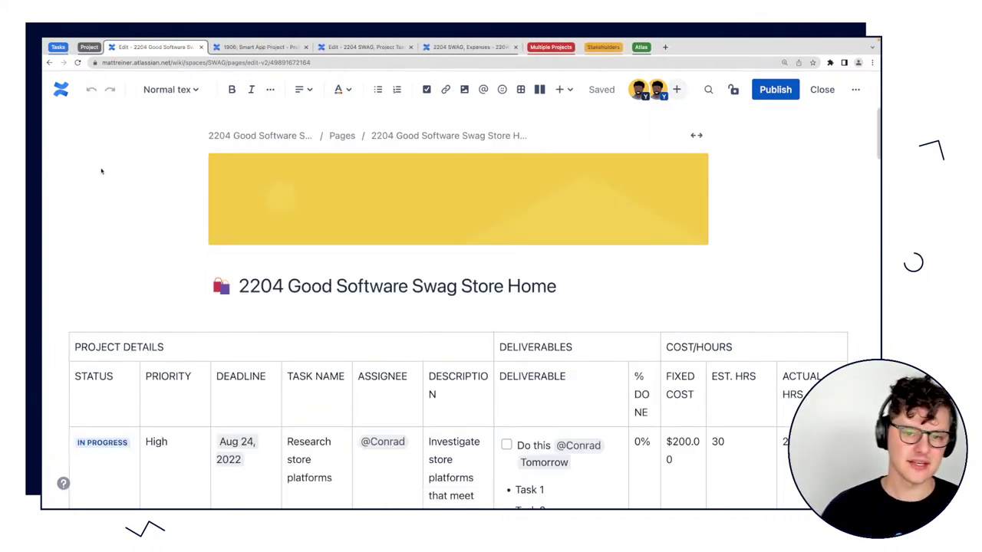
scroll(829, 280, down, 3)
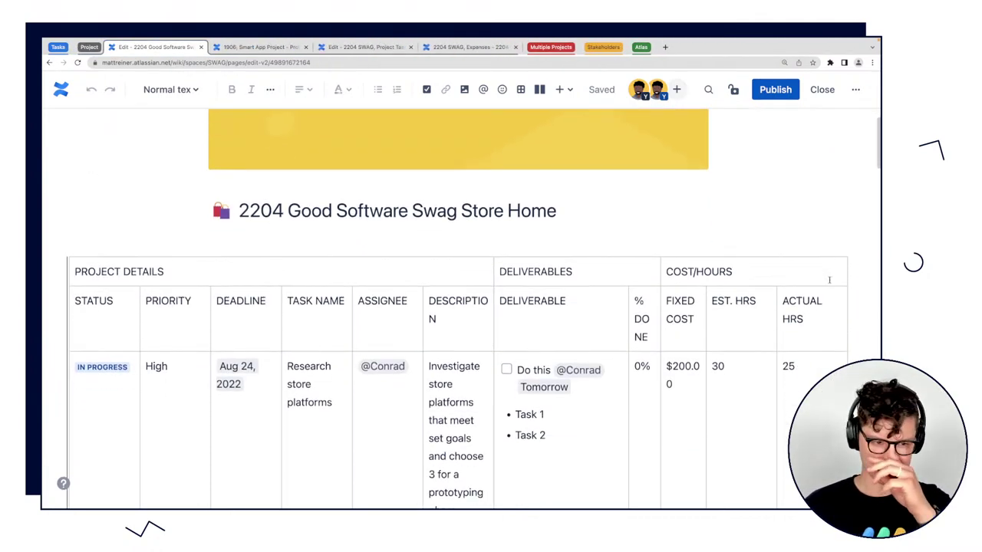
scroll(829, 280, down, 2)
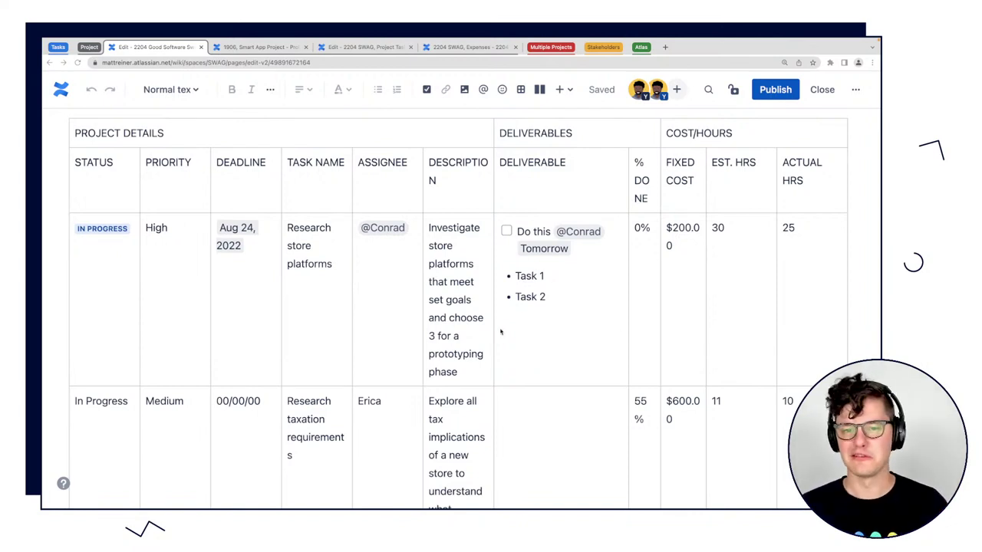
scroll(500, 331, down, 3)
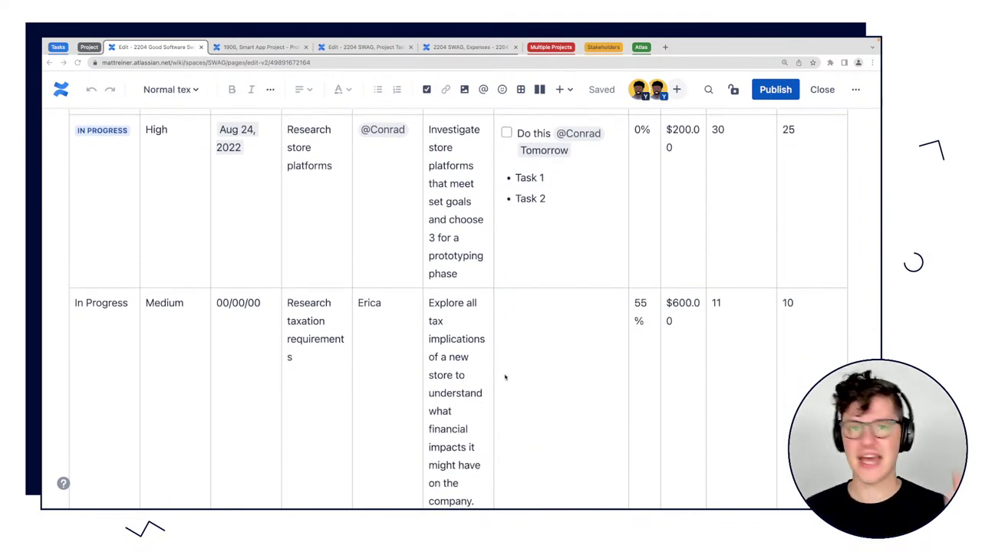
scroll(513, 414, down, 15)
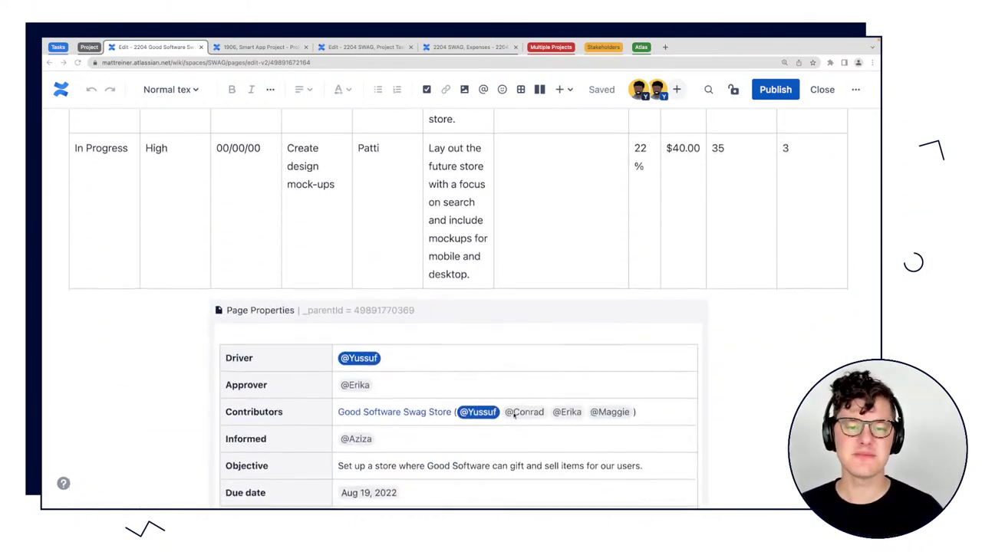
scroll(514, 414, up, 15)
scroll(512, 407, down, 3)
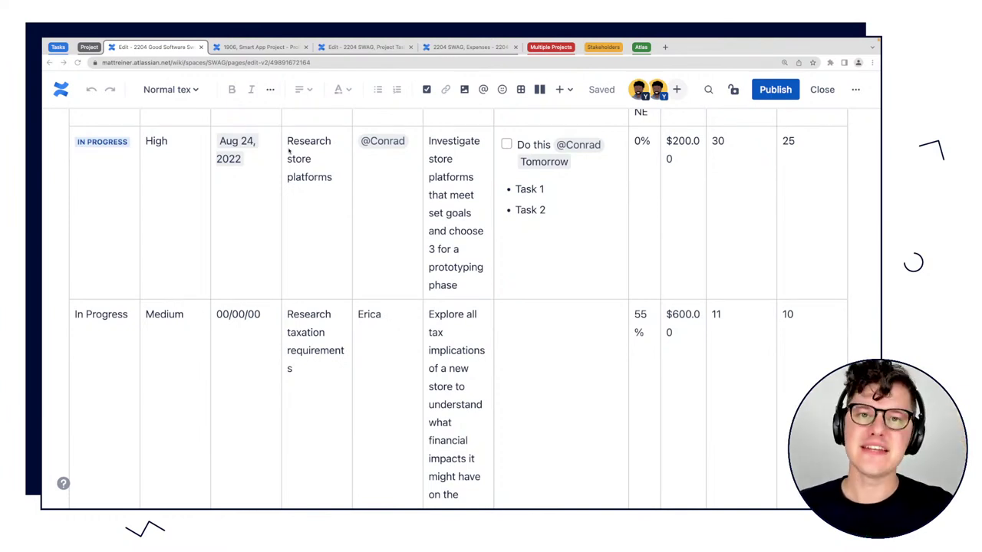
click(247, 48)
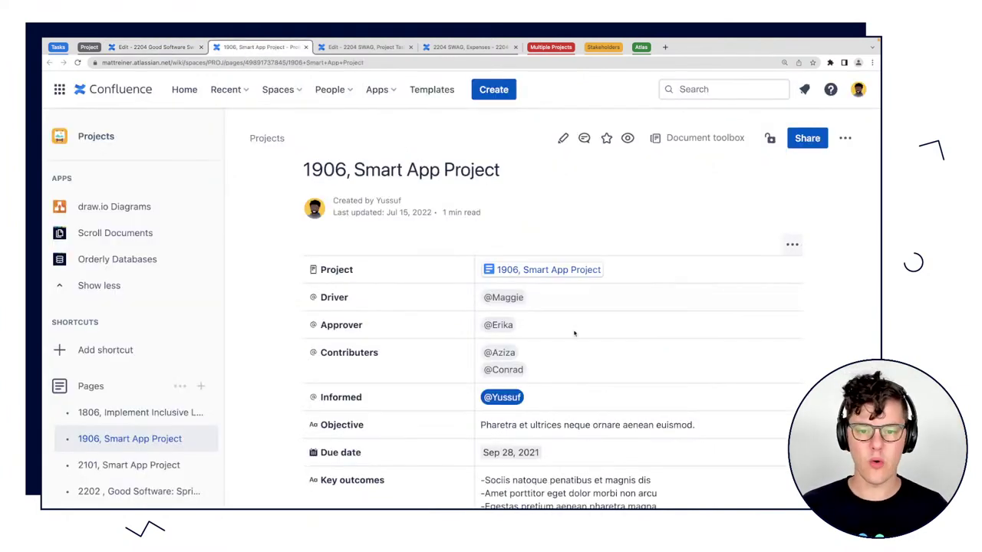
key(ctrl+shift+Tab)
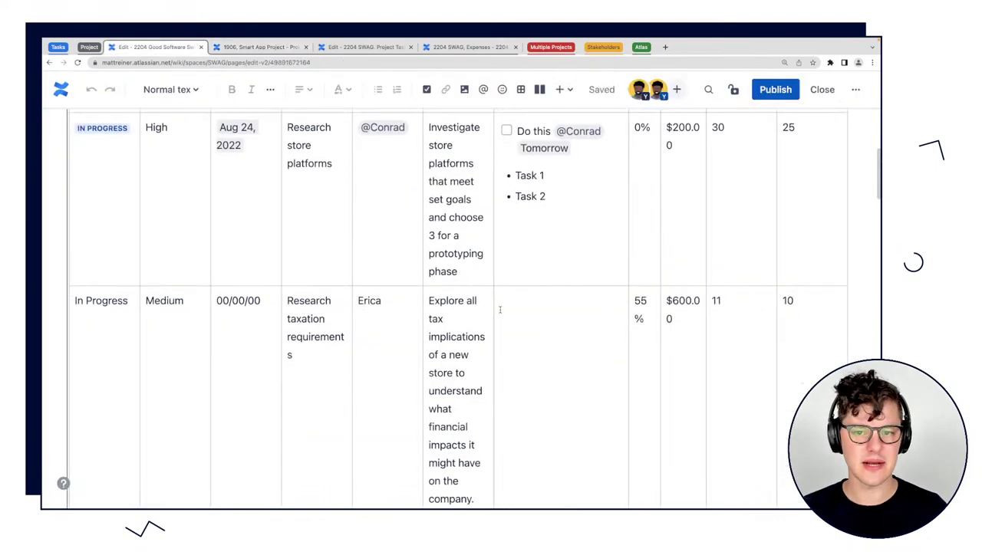
Clear and delete the entire pasted task table above the page properties on the Swag Store Home draft.
scroll(500, 310, down, 10)
scroll(499, 309, up, 2)
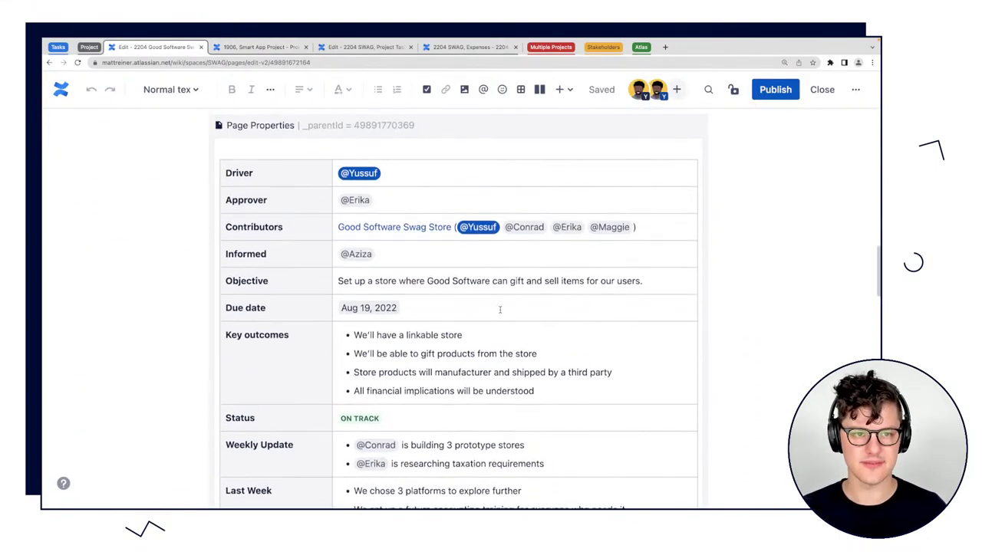
scroll(502, 311, down, 1)
scroll(464, 250, up, 10)
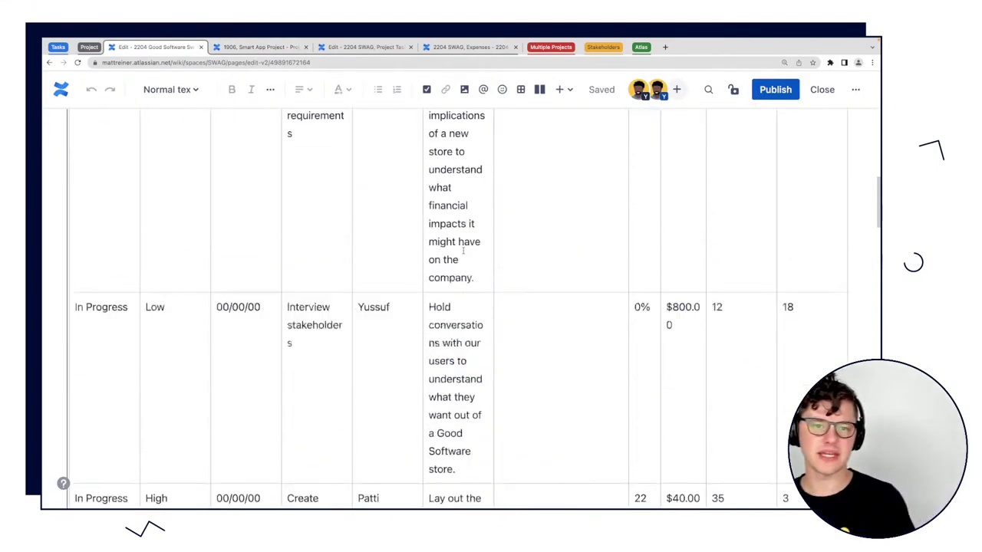
scroll(463, 251, up, 10)
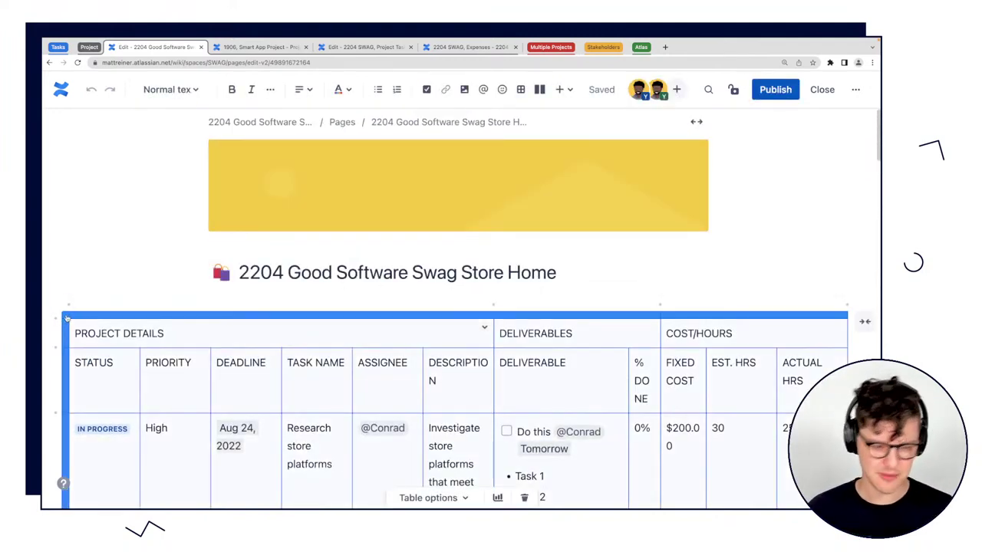
click(66, 318)
key(Delete)
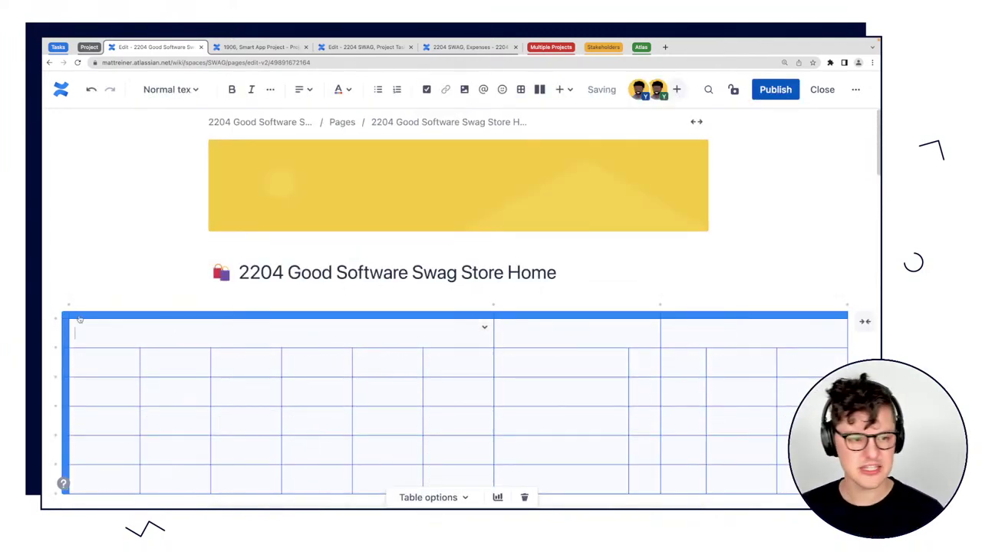
click(525, 498)
Open the Good Software Swag Store team link from the Contributors row of the page properties table.
scroll(385, 284, down, 2)
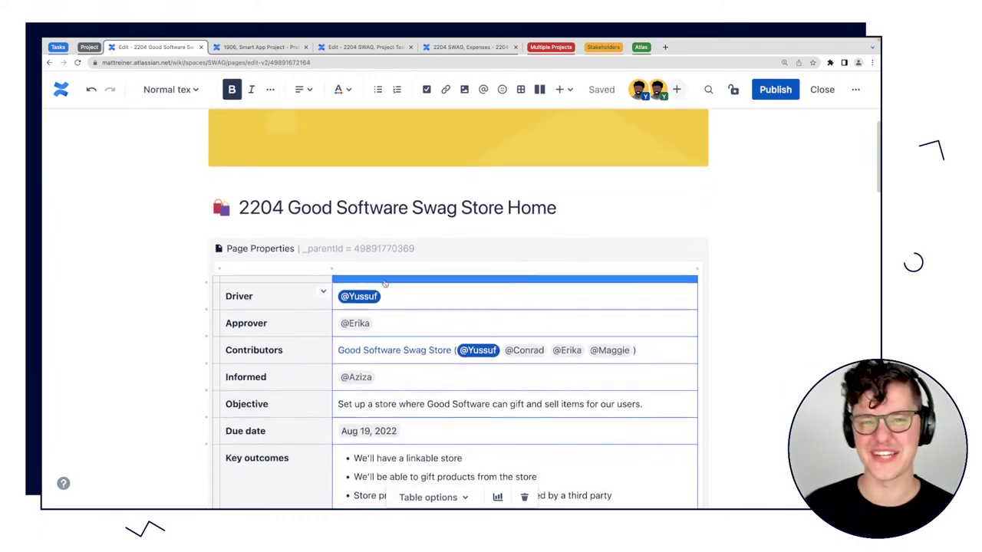
scroll(385, 284, down, 3)
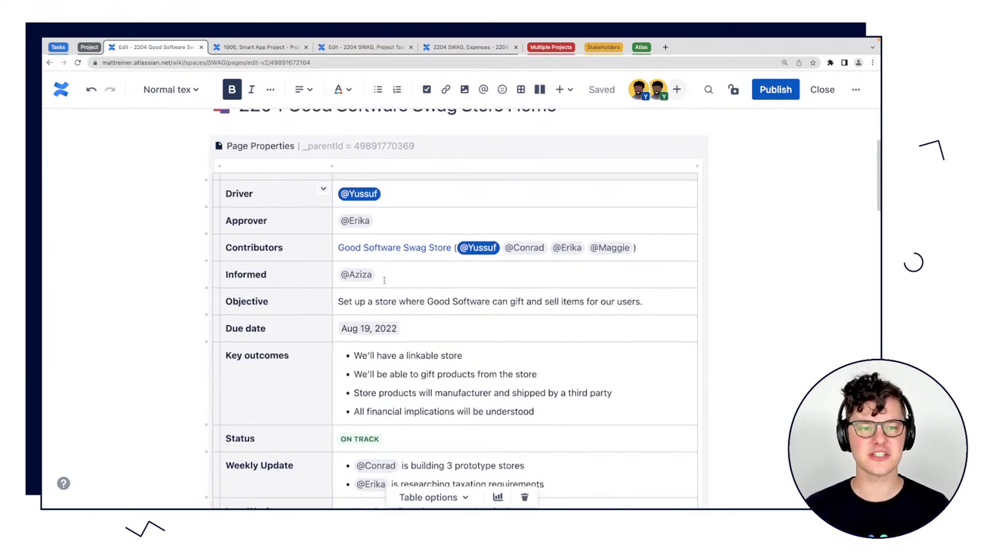
scroll(384, 280, down, 2)
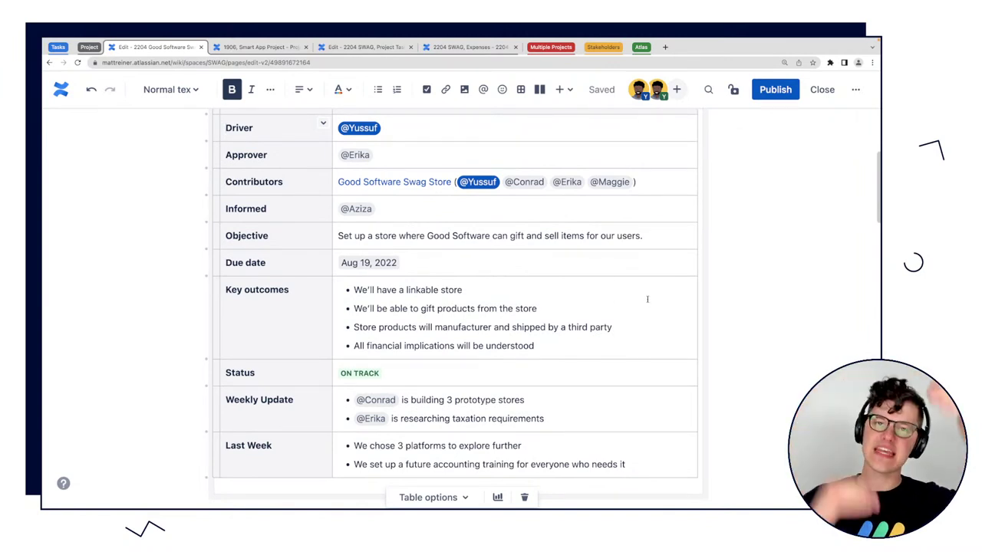
click(389, 158)
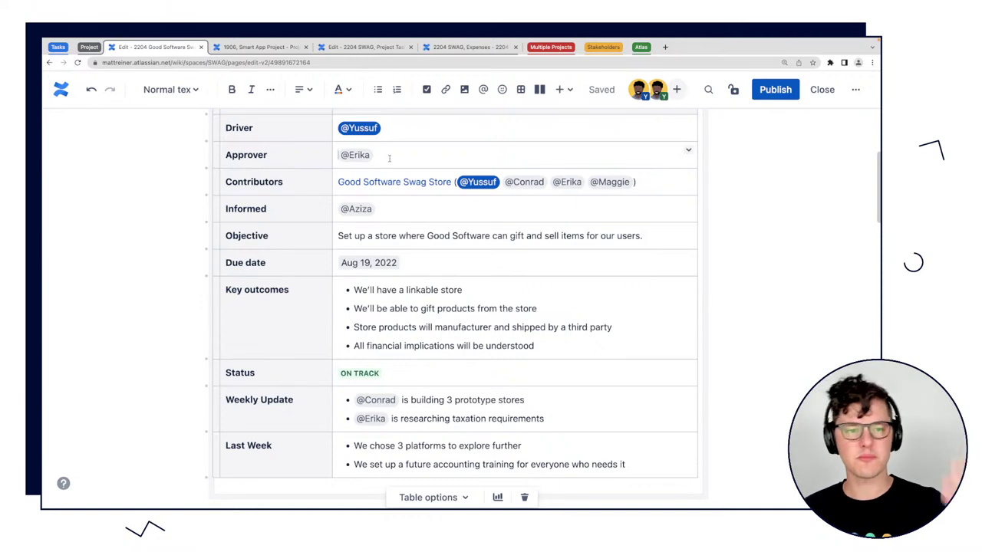
click(391, 158)
click(414, 192)
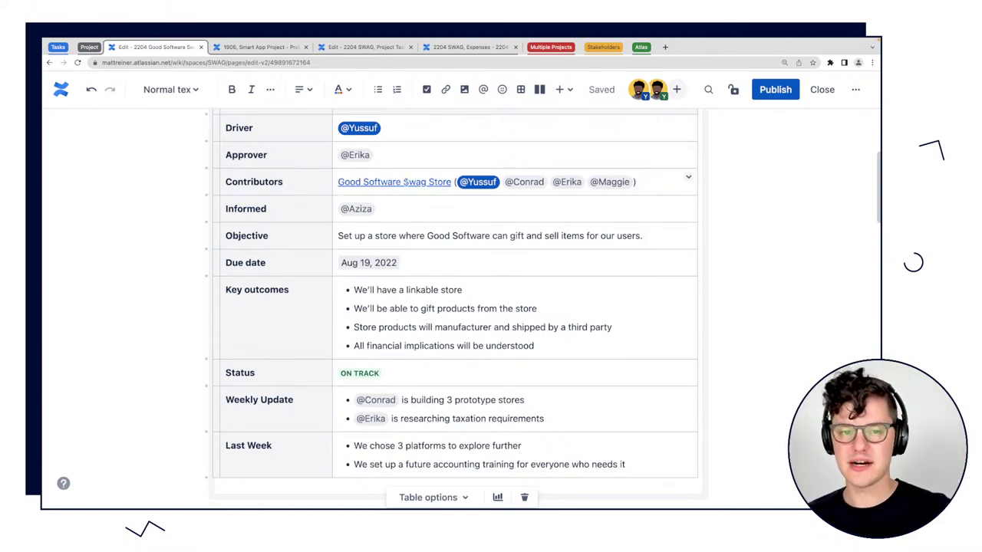
click(395, 182)
click(415, 206)
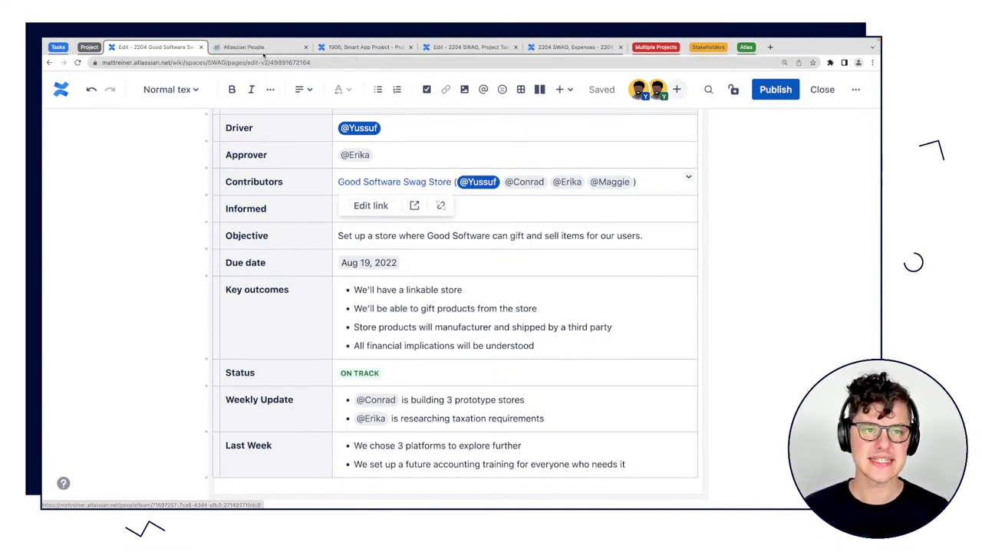
Review the Good Software Swag Store team page's members, activity and help articles, and return to the project page draft.
click(263, 49)
scroll(430, 468, down, 2)
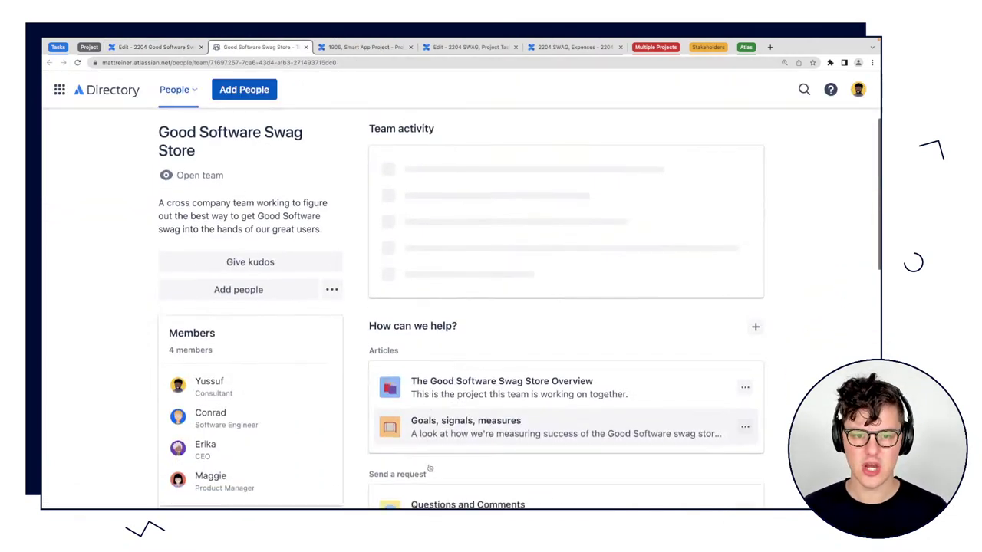
scroll(429, 467, down, 3)
scroll(548, 187, up, 1)
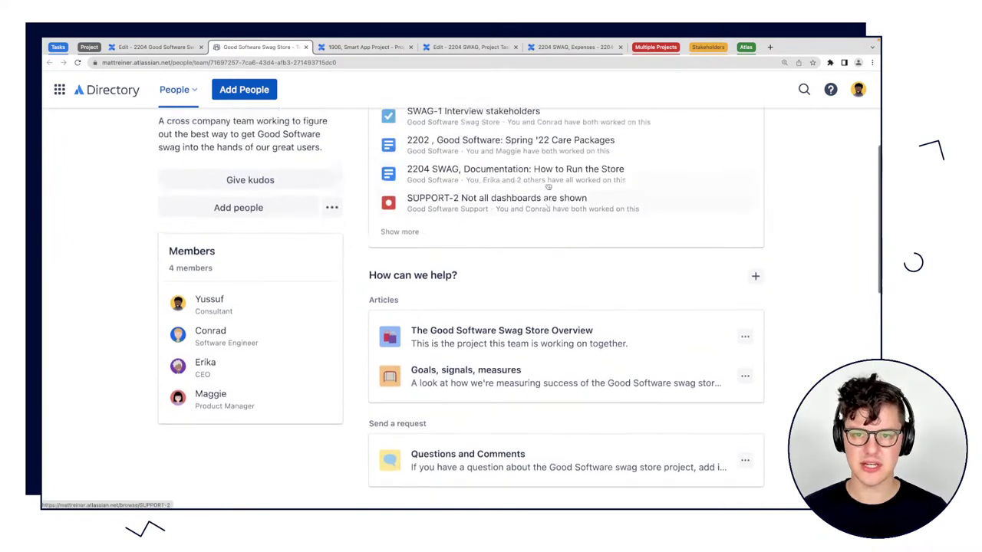
scroll(548, 187, up, 1)
scroll(548, 187, down, 3)
click(153, 47)
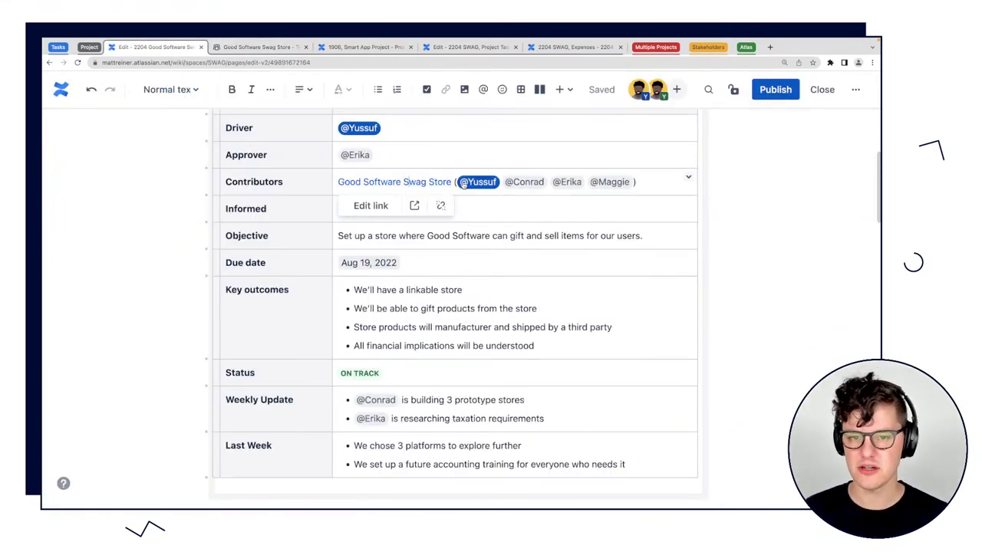
Show the calendar of the Due date in the page properties and close it without picking another date.
click(652, 187)
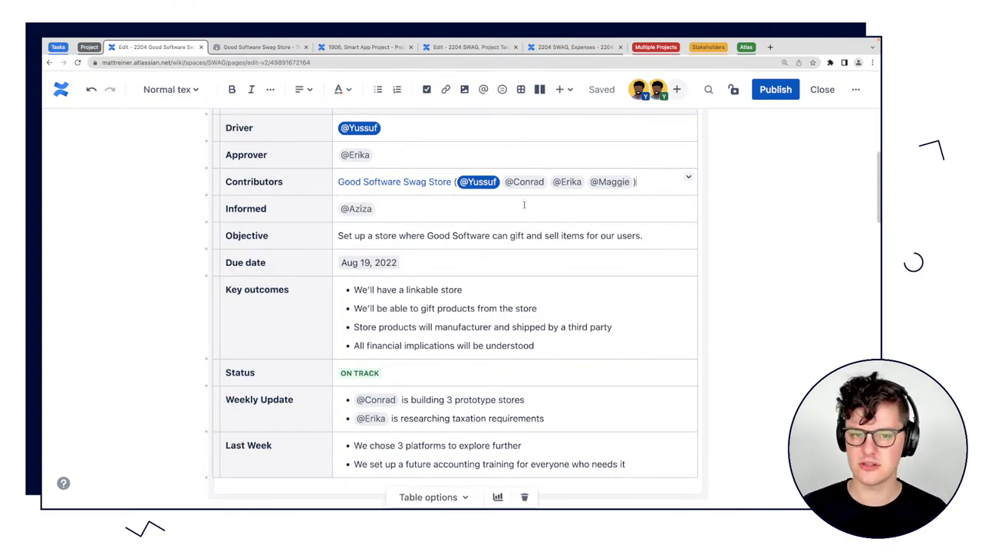
scroll(475, 270, down, 2)
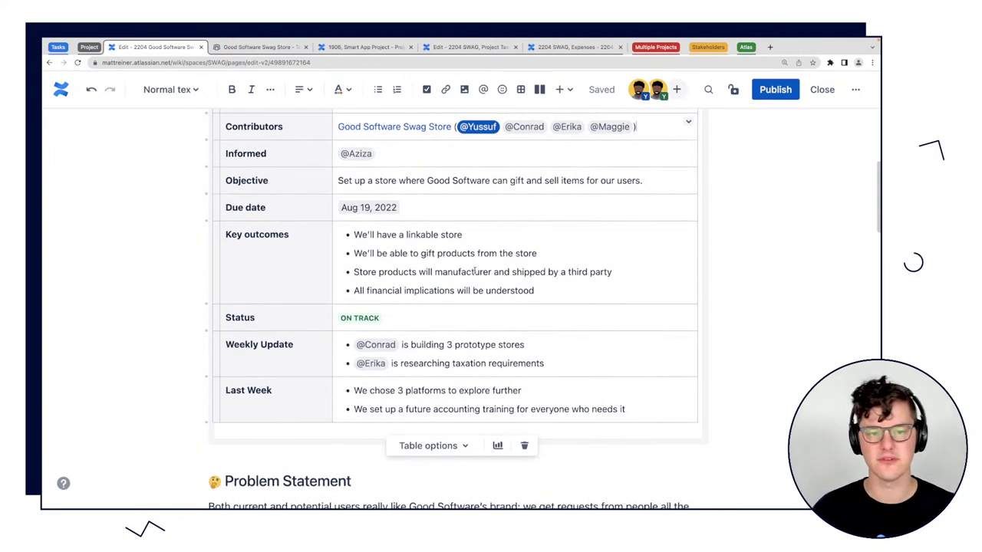
scroll(415, 237, up, 2)
click(393, 261)
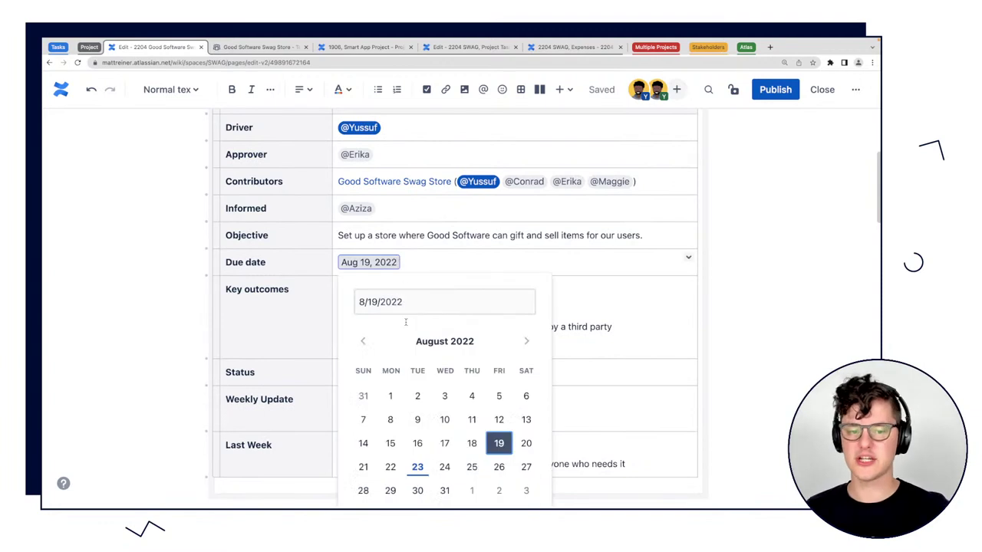
click(296, 345)
Highlight the bullet points in the Weekly Update and Last Week rows to examine them, and clear the selection.
scroll(370, 392, down, 1)
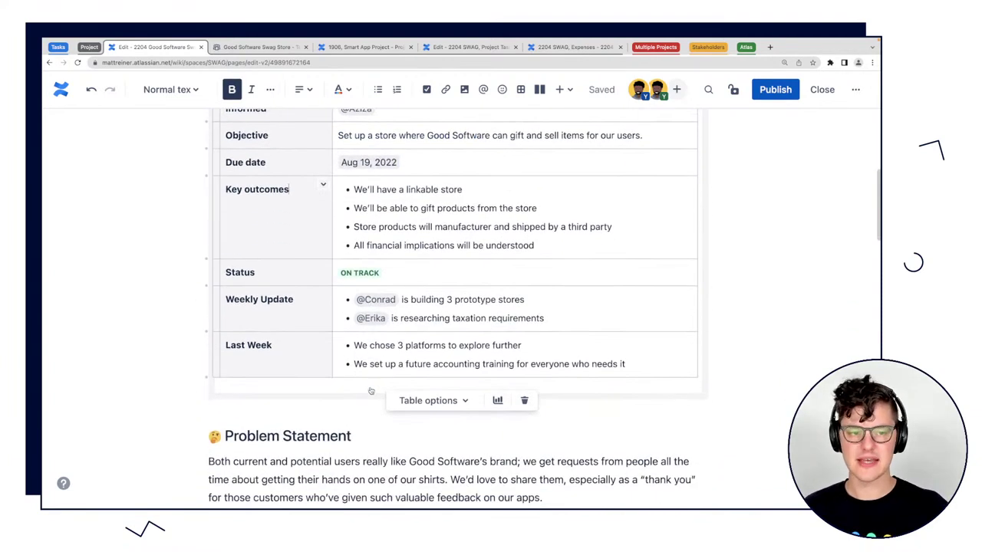
click(543, 318)
drag(545, 317, 449, 298)
click(449, 298)
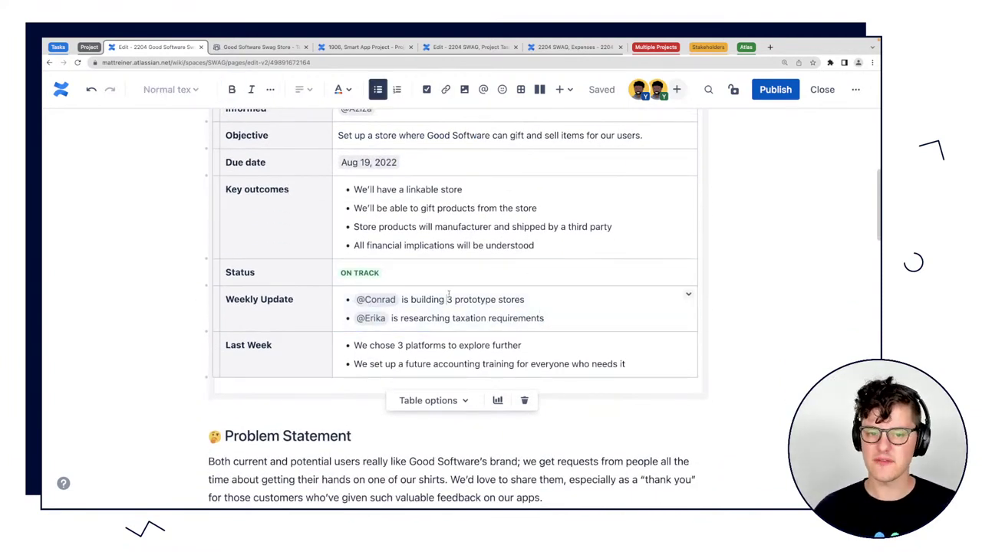
click(630, 352)
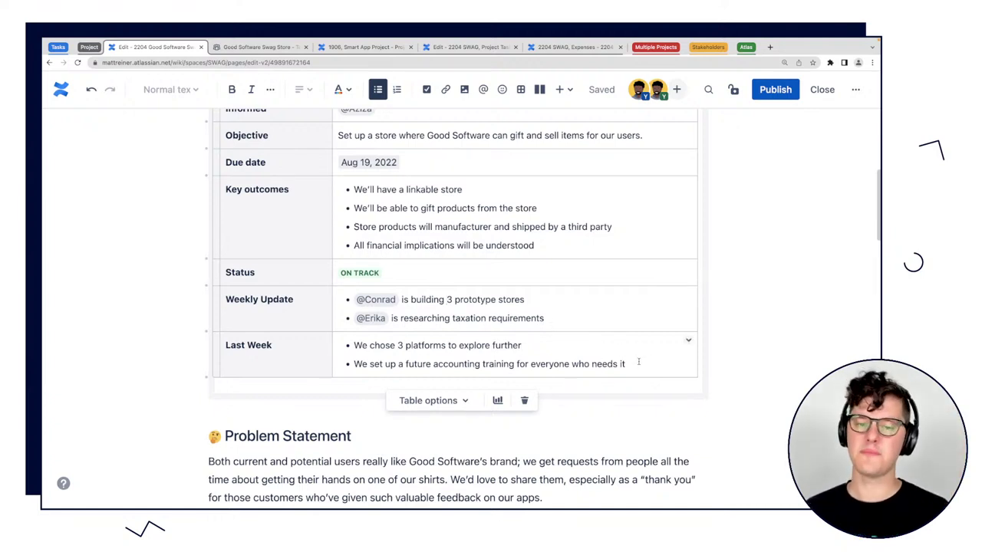
drag(683, 377, 353, 346)
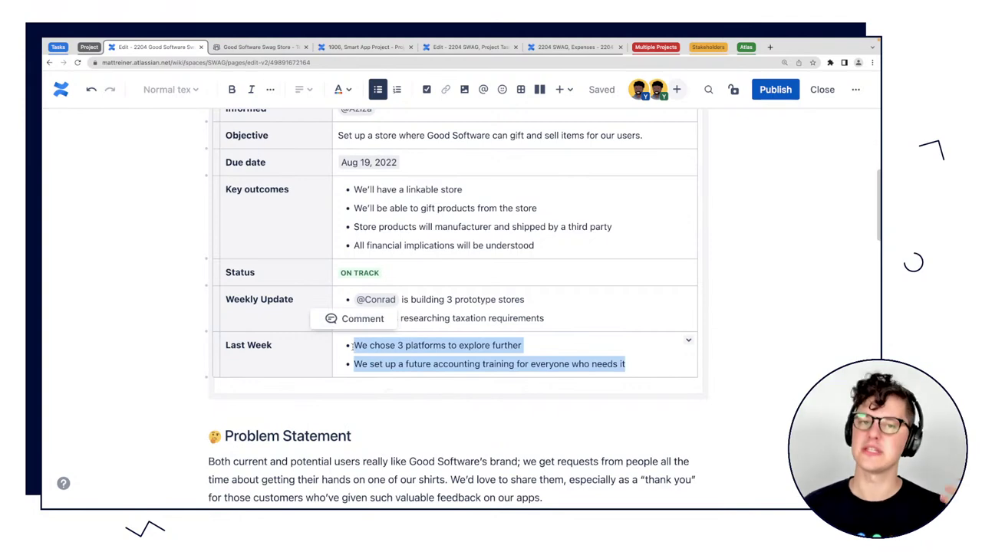
click(755, 251)
Examine the page from its title to the Problem Statement, selecting the Page Properties macro around the project table.
scroll(754, 252, up, 5)
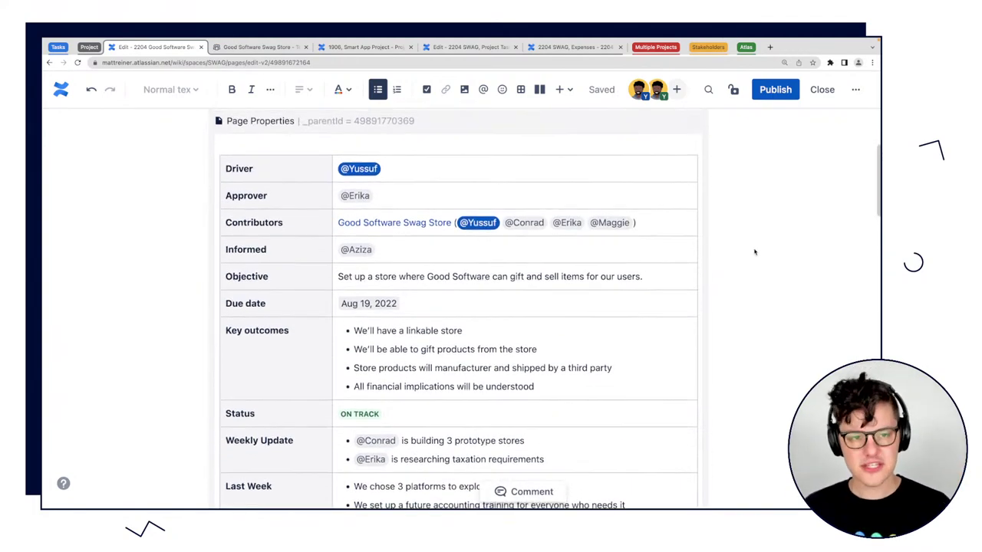
scroll(754, 251, up, 3)
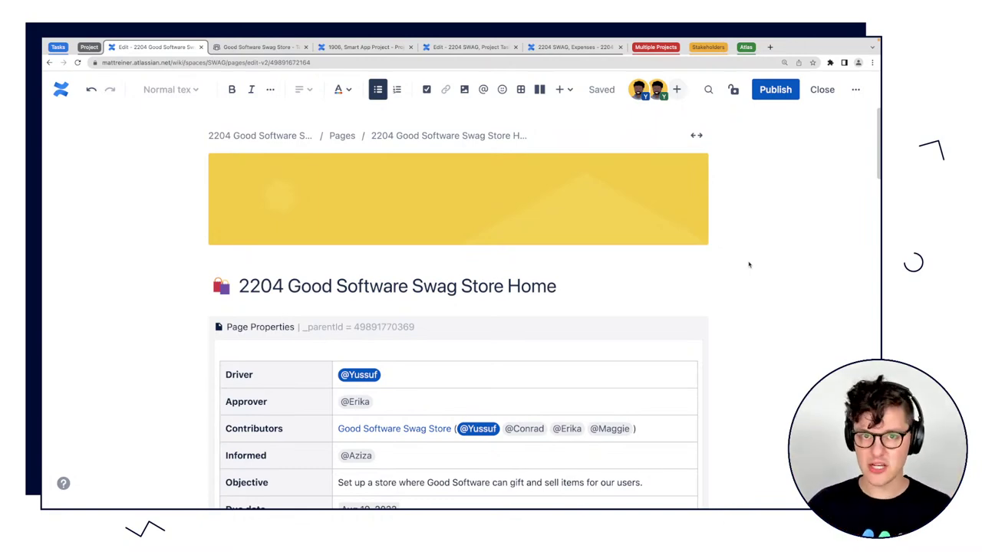
scroll(698, 307, down, 3)
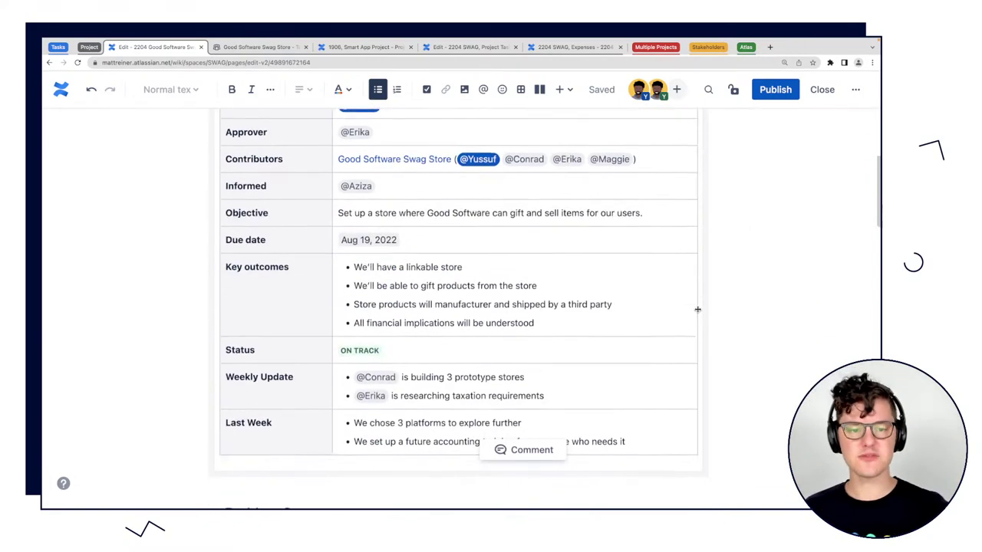
scroll(697, 309, up, 1)
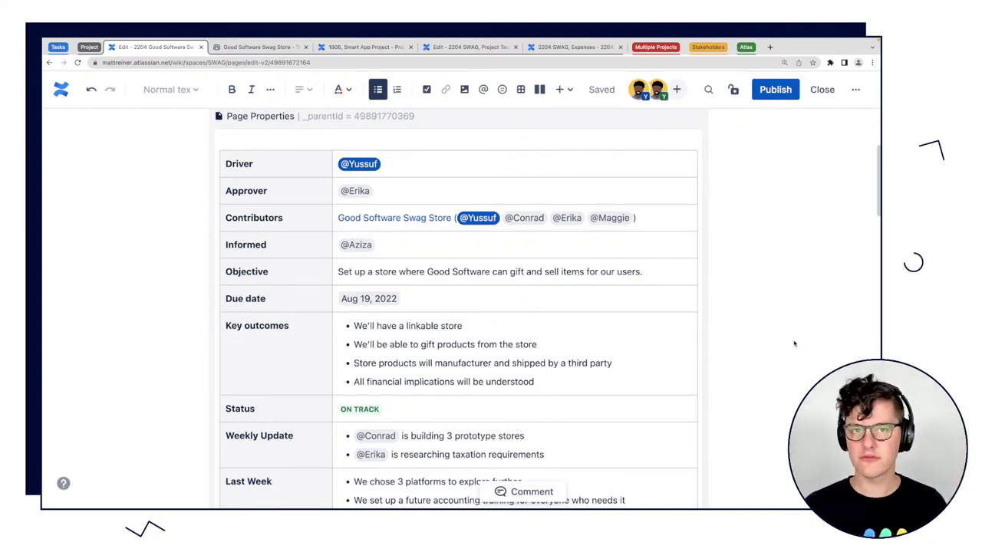
scroll(789, 330, down, 1)
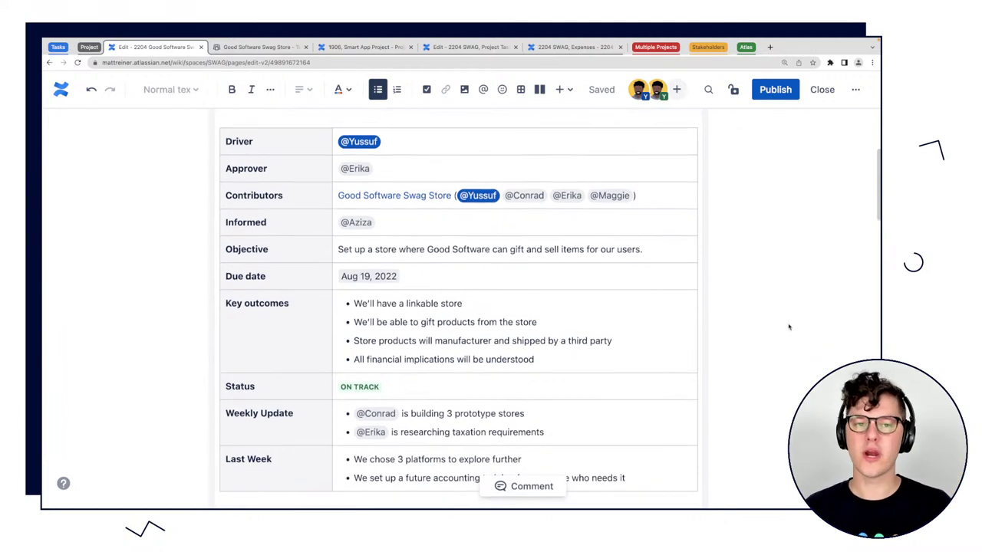
scroll(741, 315, up, 2)
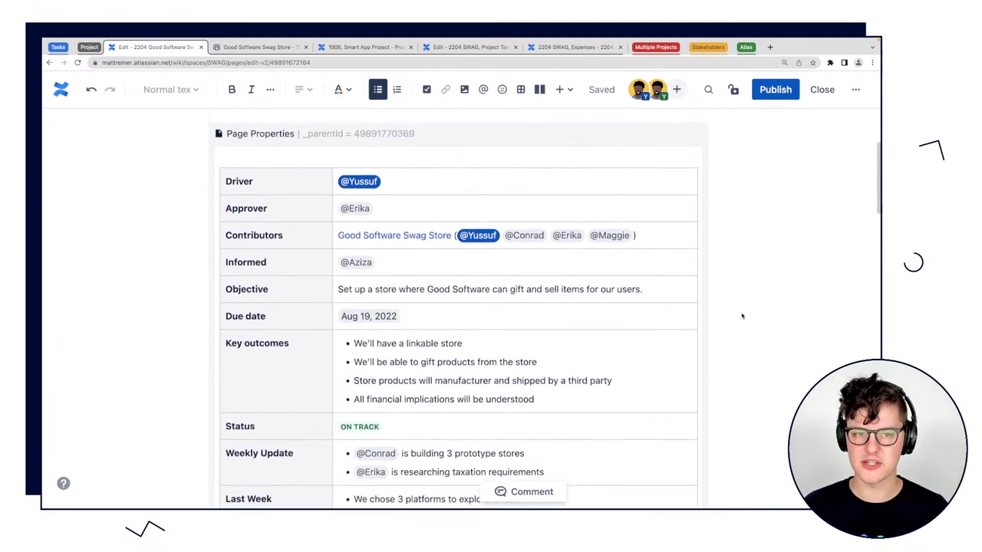
click(266, 149)
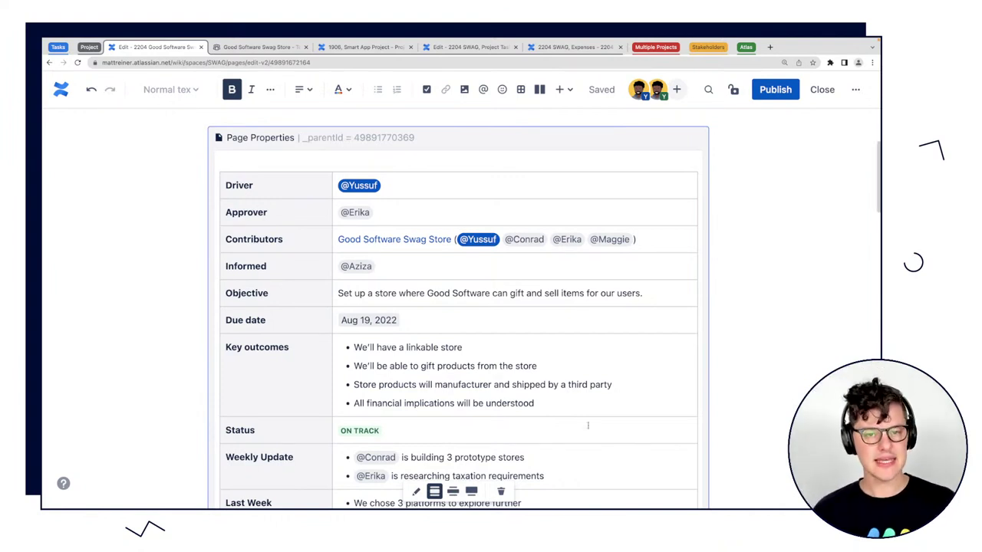
scroll(604, 400, up, 2)
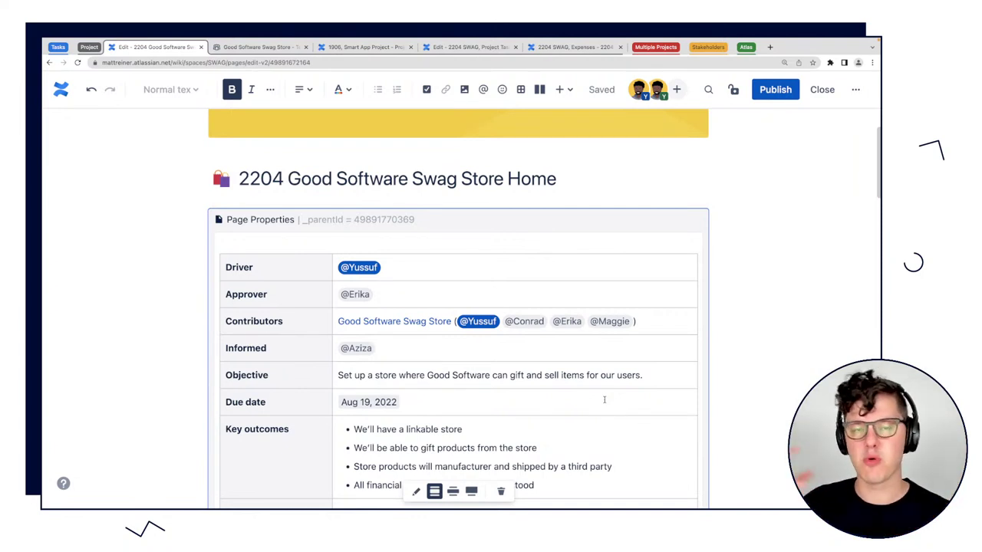
scroll(492, 403, down, 4)
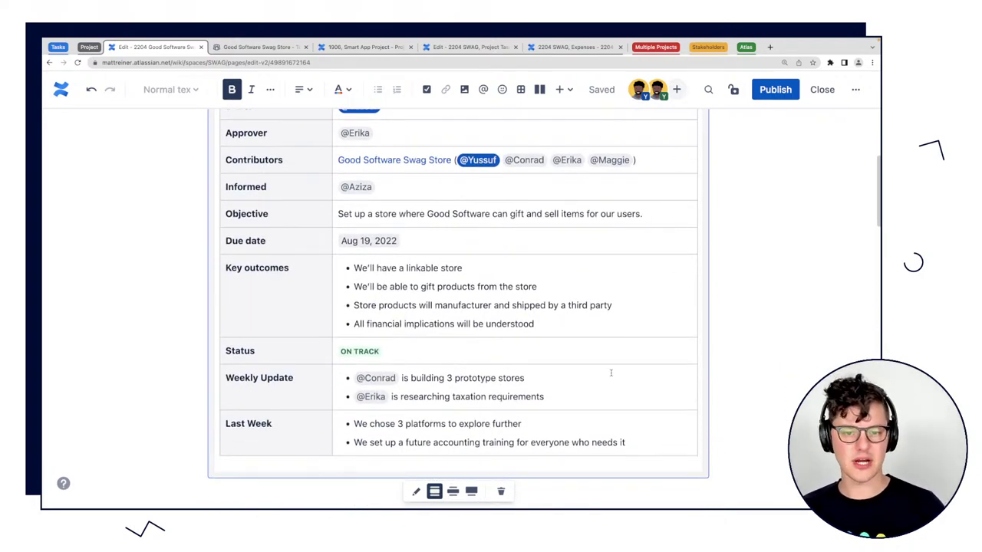
scroll(601, 345, down, 3)
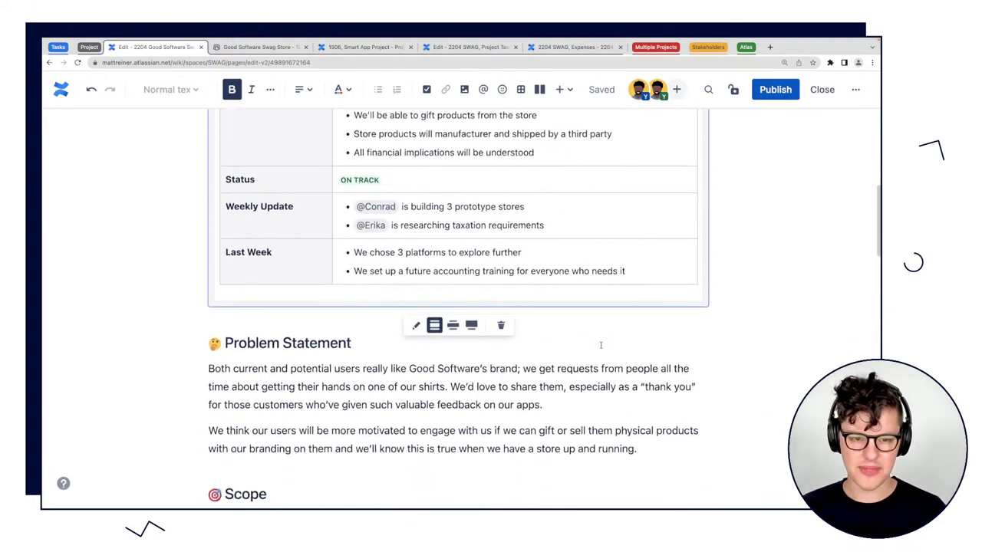
scroll(600, 346, up, 4)
scroll(601, 345, up, 2)
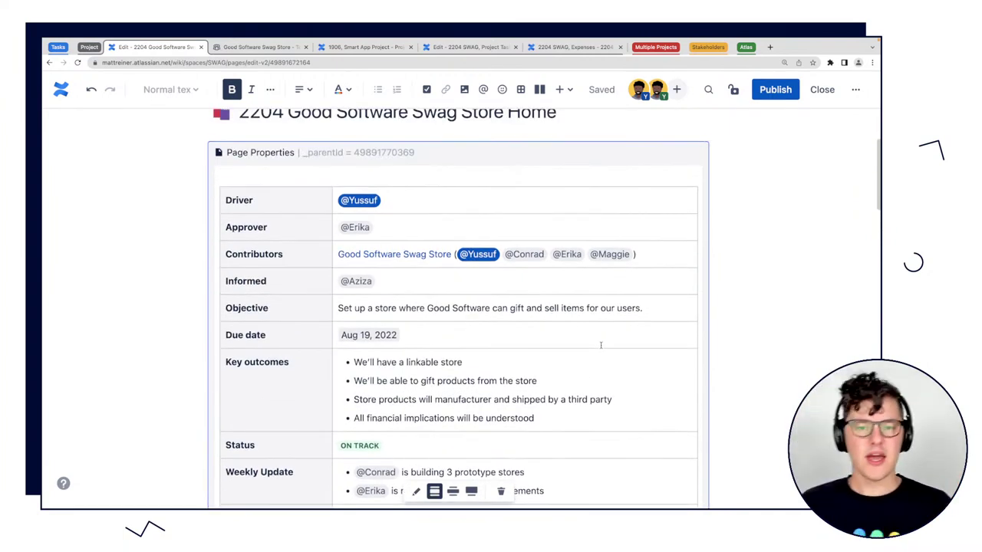
scroll(576, 344, down, 2)
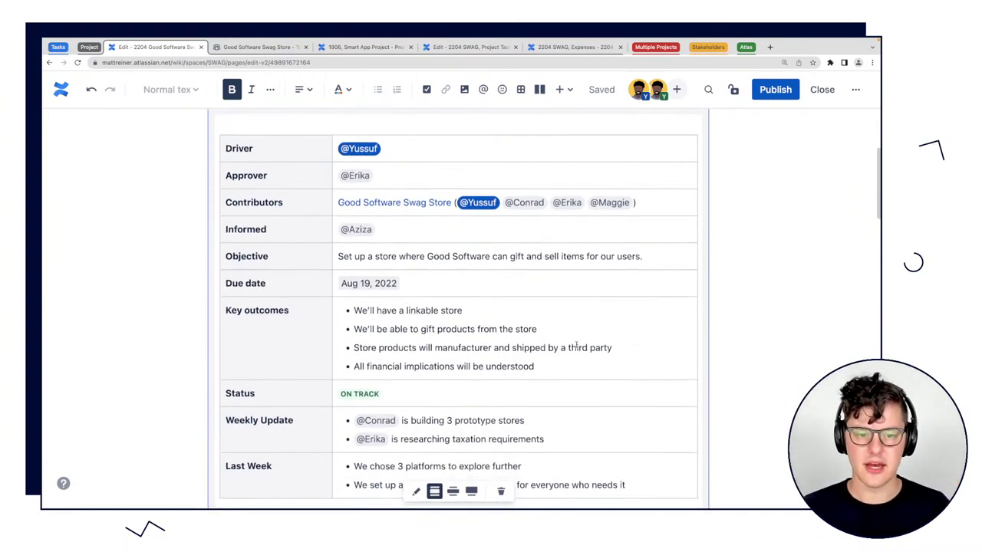
Replace the status lozenge in the Status row of the page properties table with the plain text "This week,".
click(476, 392)
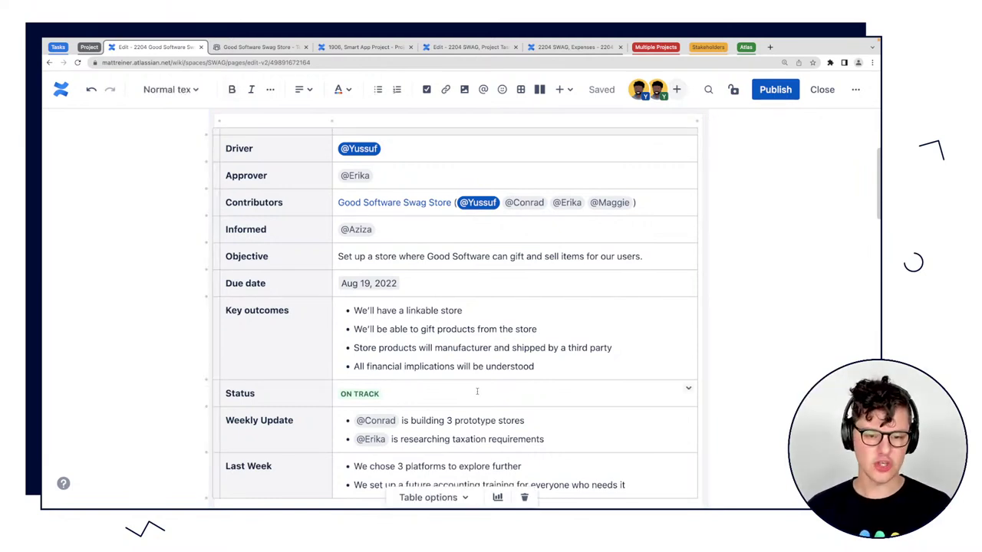
key(BackSpace)
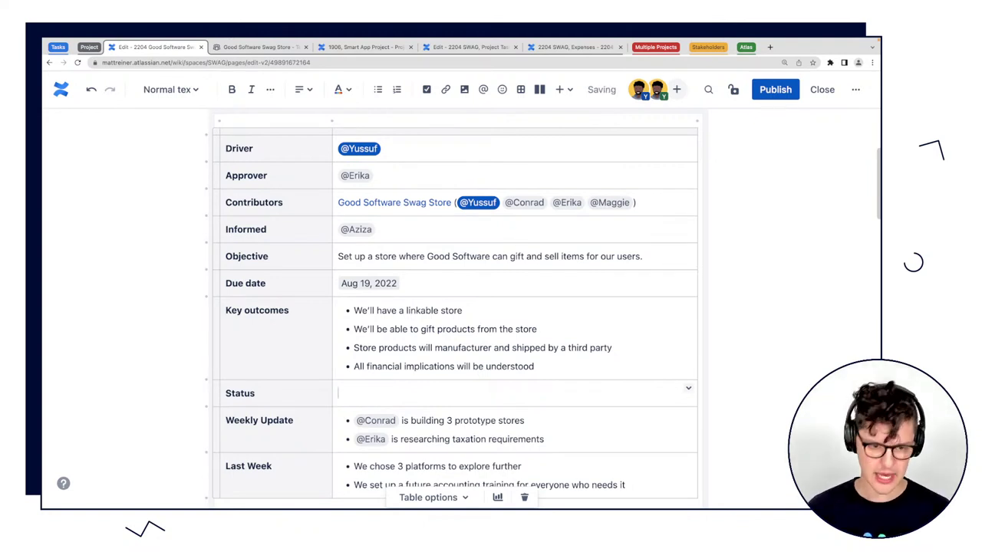
text(T)
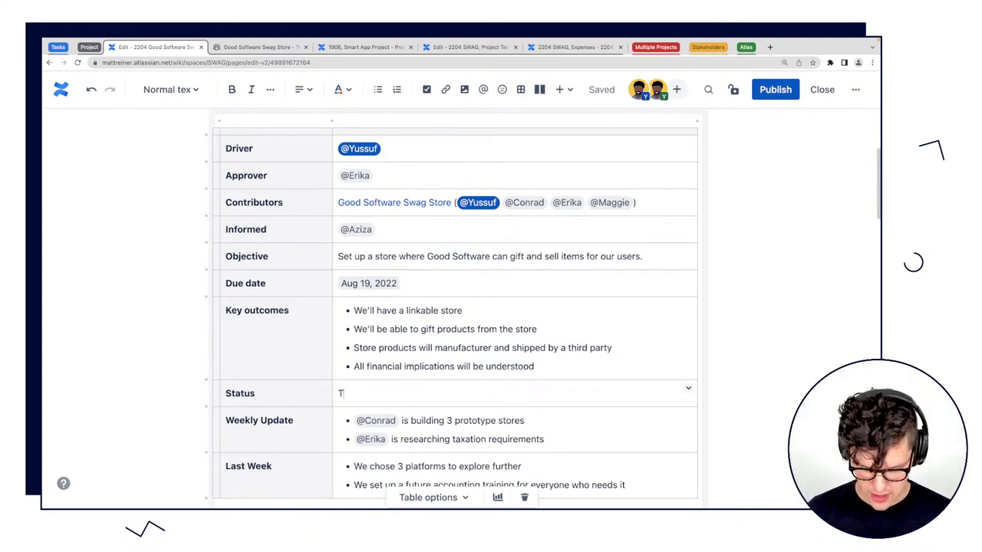
text(his week)
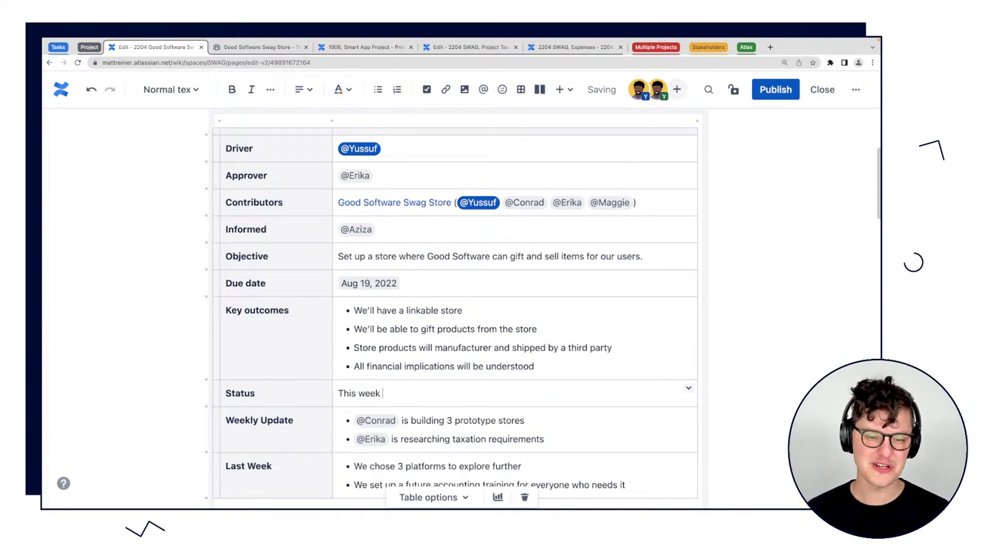
key(BackSpace)
text(,wrklwejrlkwej)
key(BackSpace)
key(BackSpace)
key(BackSpace)
key(BackSpace)
key(BackSpace)
key(BackSpace)
key(BackSpace)
key(BackSpace)
key(BackSpace)
key(BackSpace)
key(BackSpace)
key(BackSpace)
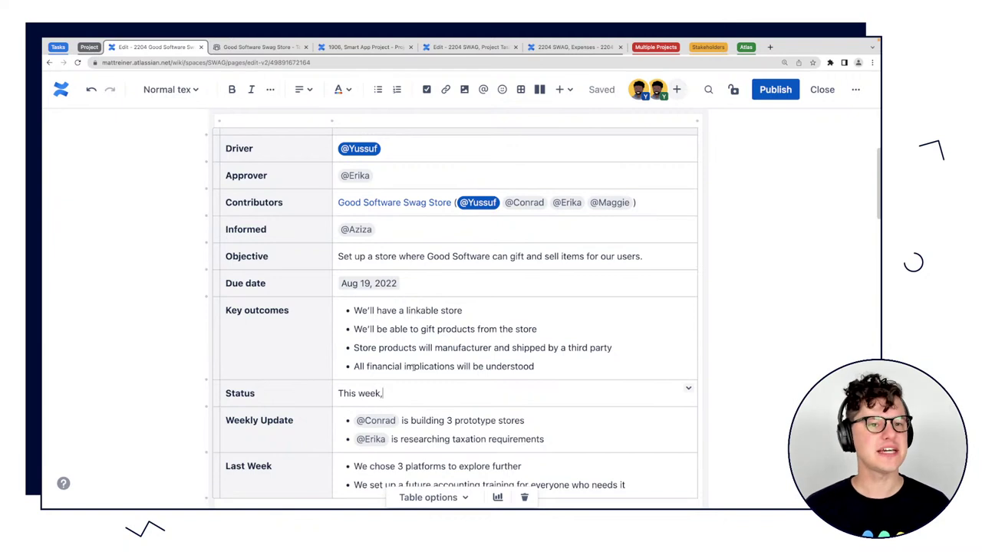
Restore the ON TRACK status lozenge in the Status row in place of the plain text.
scroll(413, 367, up, 2)
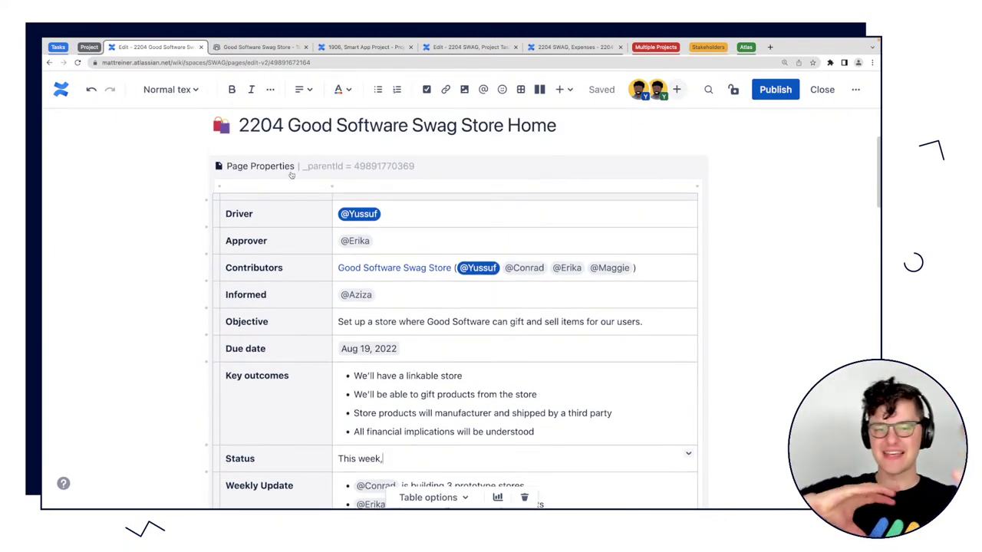
scroll(486, 350, down, 3)
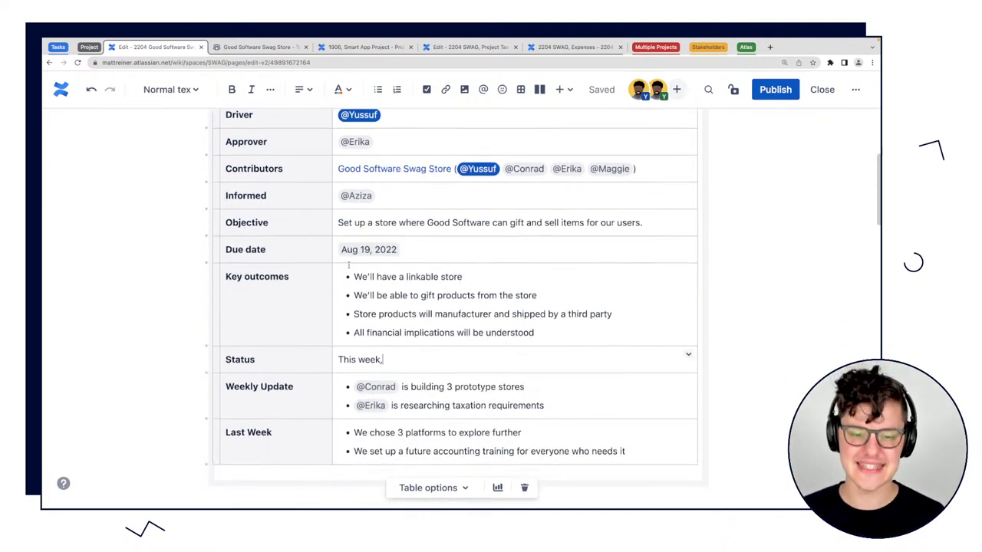
text(/status)
key(Return)
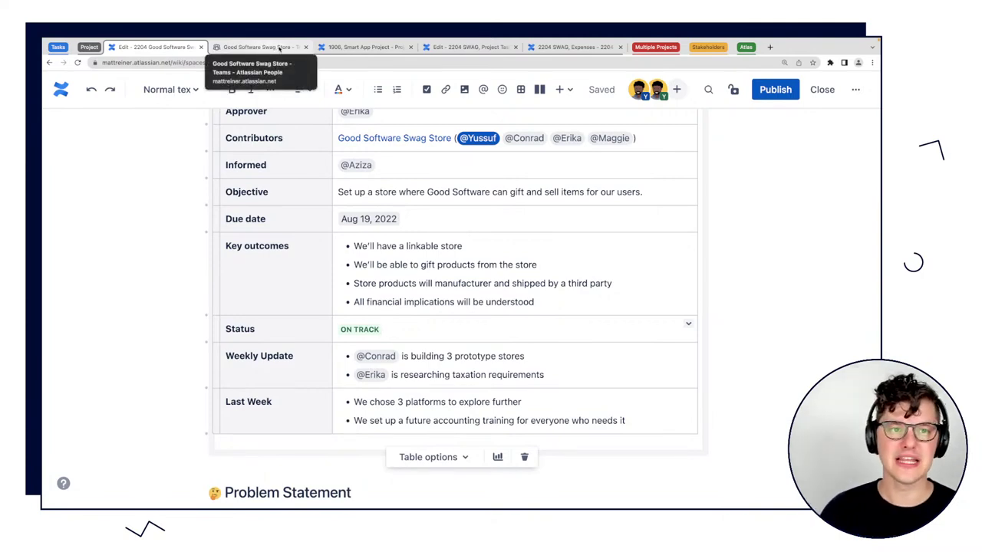
Open the 1906, Smart App Project page and examine its project properties from Project to Last Week.
click(280, 47)
click(360, 47)
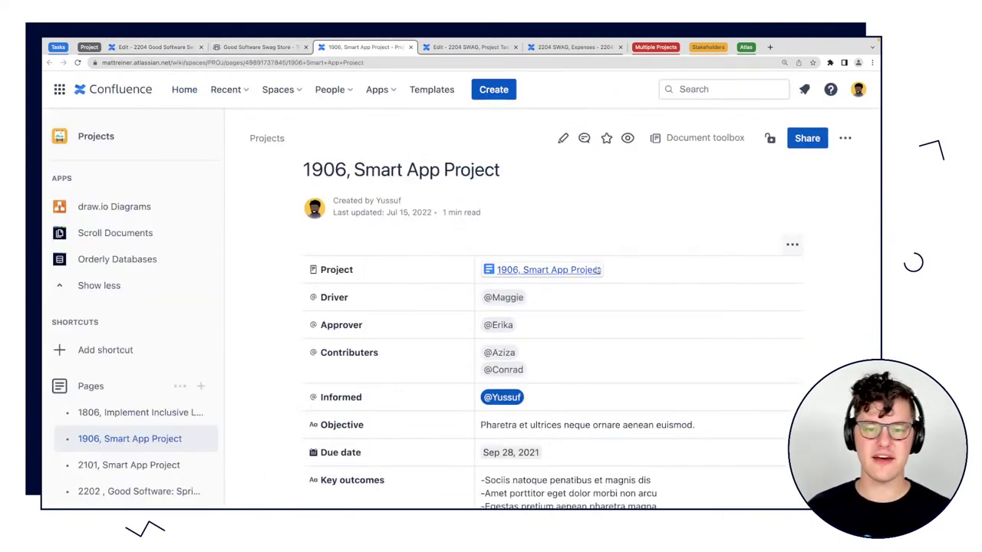
scroll(807, 223, down, 2)
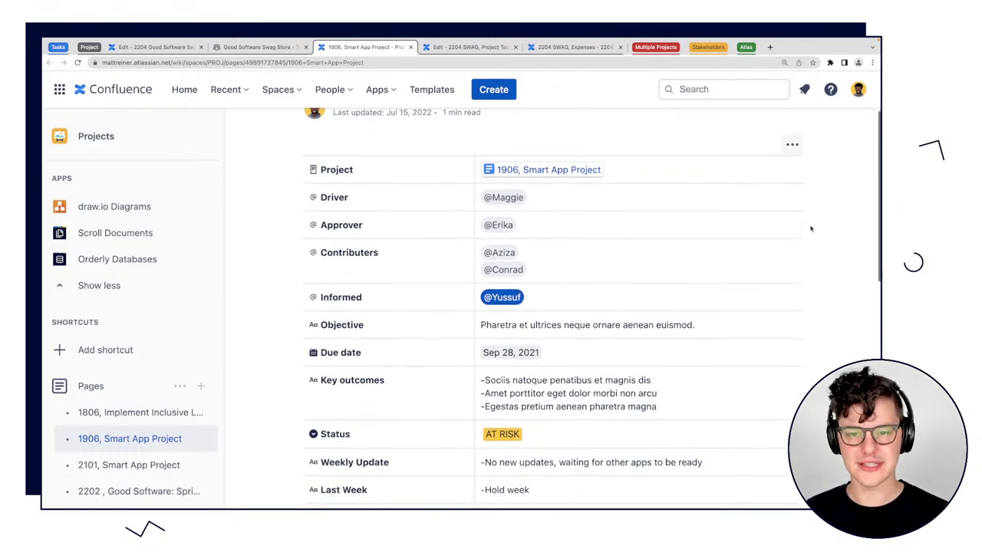
scroll(810, 228, up, 3)
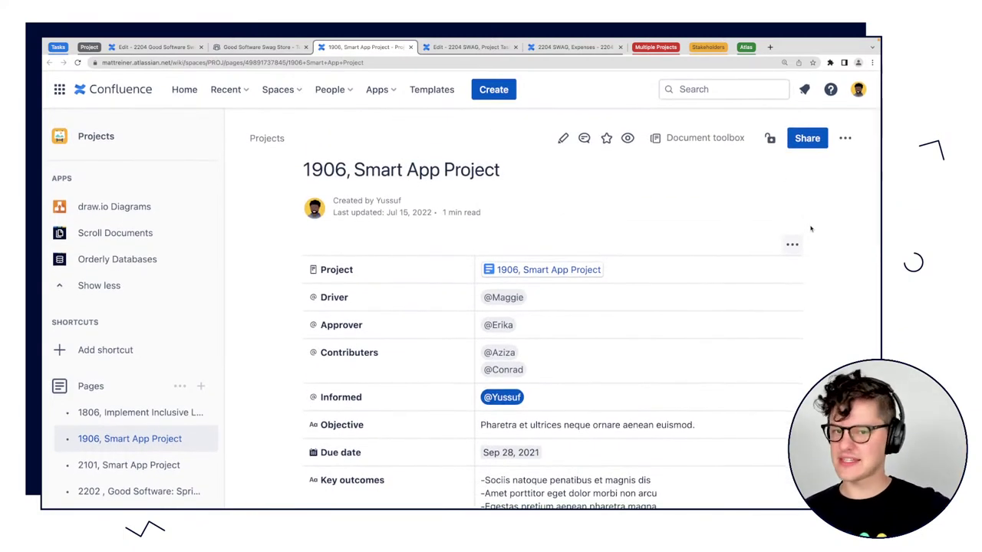
scroll(810, 228, down, 2)
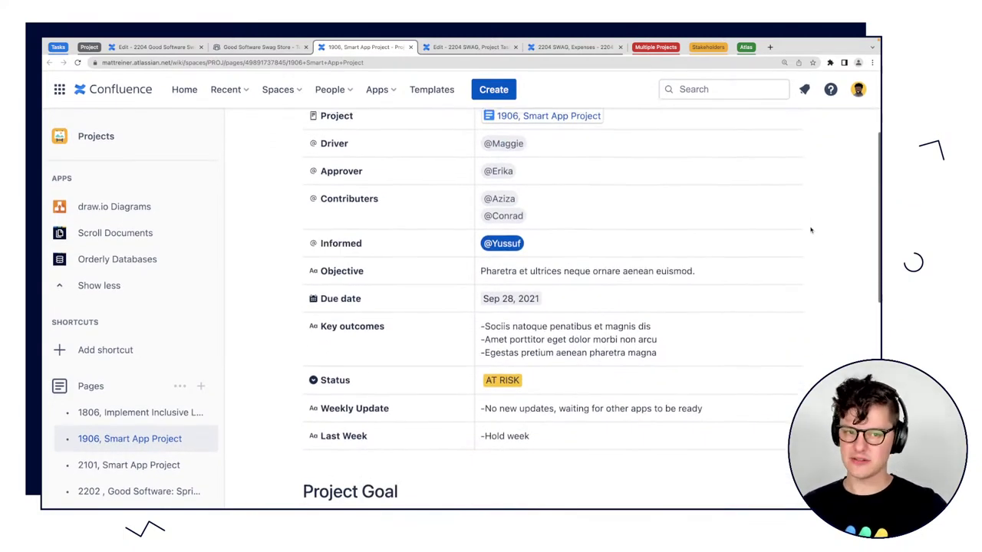
scroll(714, 181, up, 1)
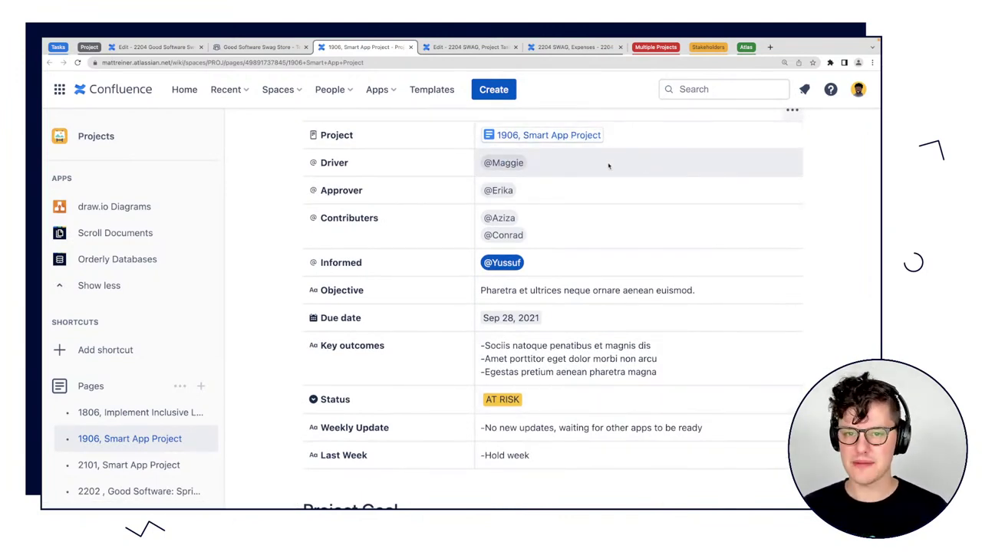
Set the Smart App Project's Status to ON TRACK and open its Weekly Update text for editing with "updates" selected.
click(560, 404)
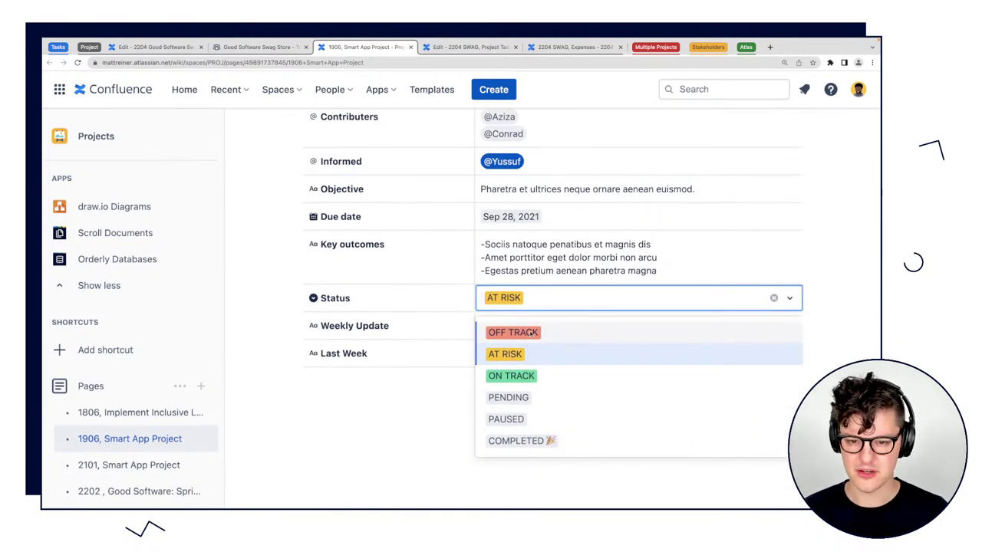
click(572, 373)
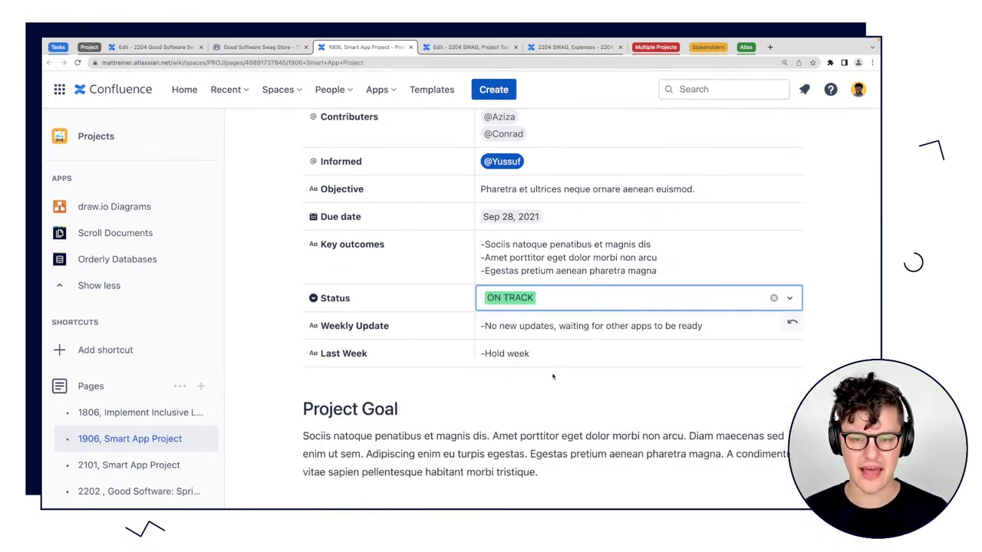
click(524, 326)
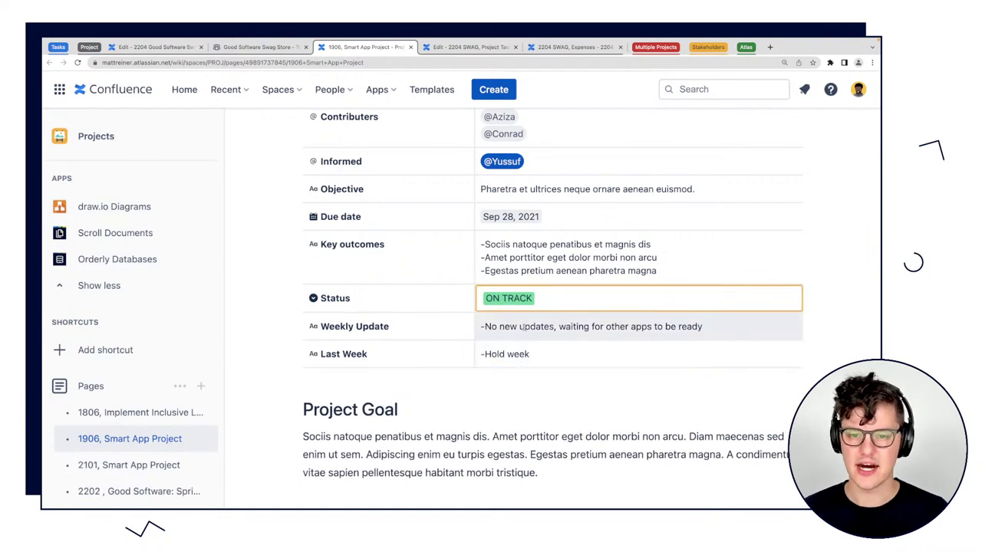
double_click(533, 326)
click(533, 326)
double_click(535, 326)
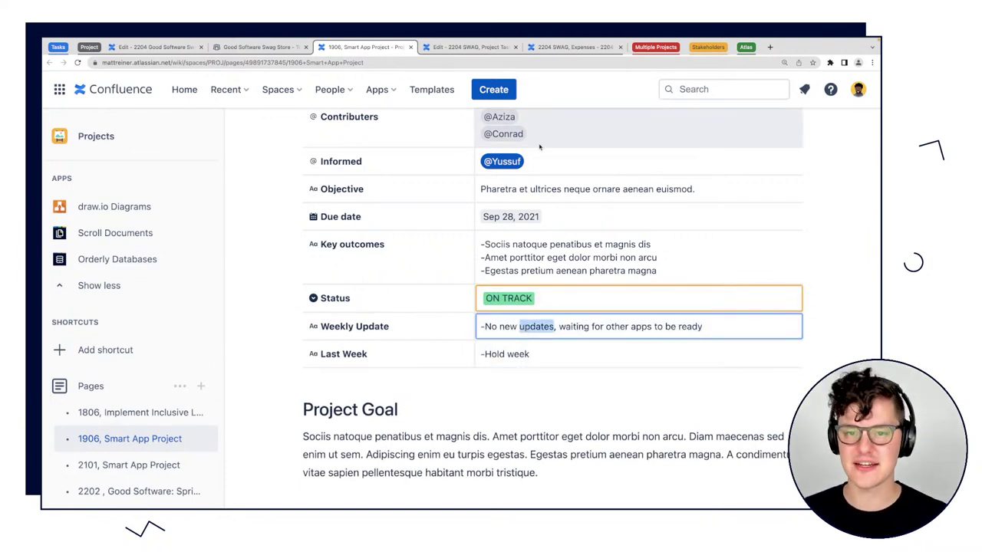
Browse the user choices for the Informed field and close the list without choosing another entry.
click(542, 167)
click(580, 164)
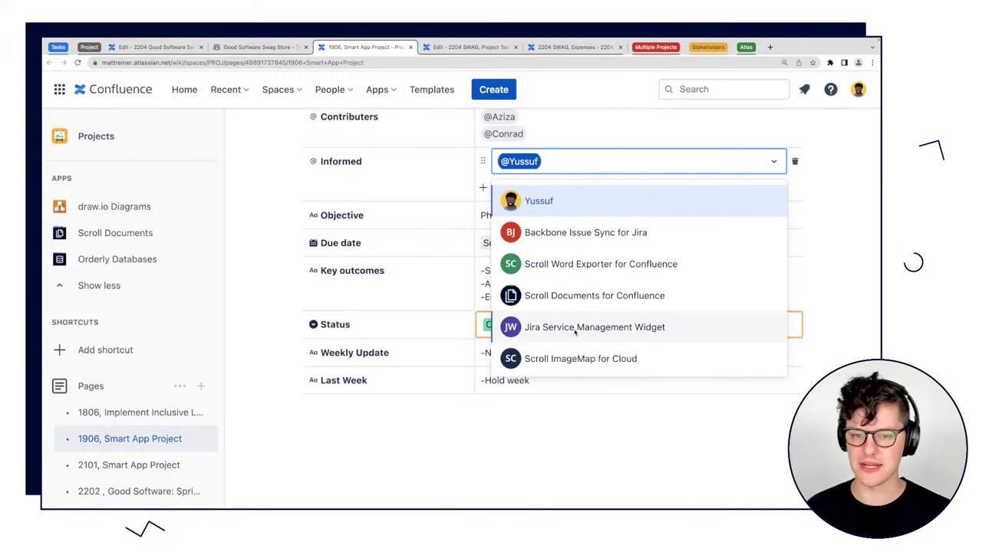
scroll(572, 307, down, 5)
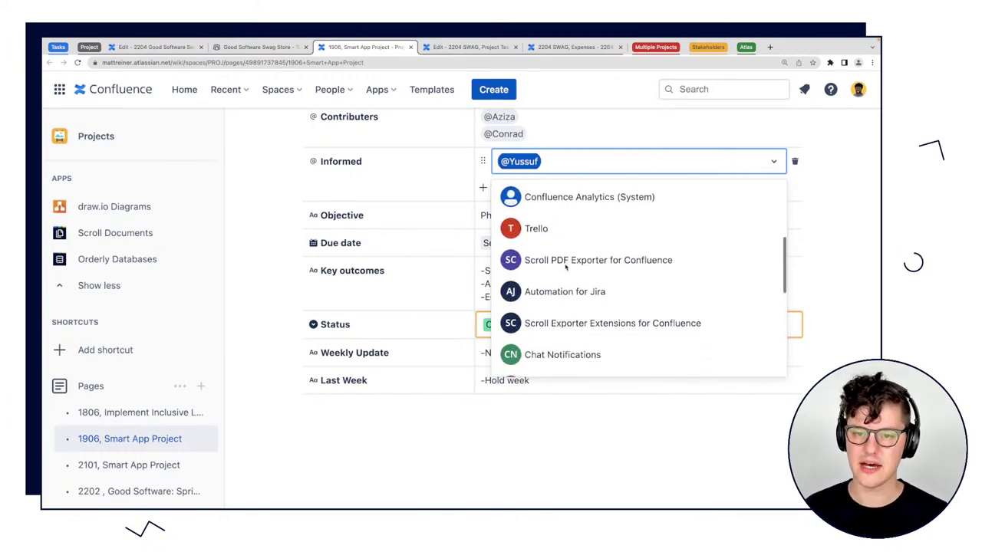
click(839, 192)
Review the project page from its properties to the Milestones table and save the changed properties.
scroll(839, 192, up, 3)
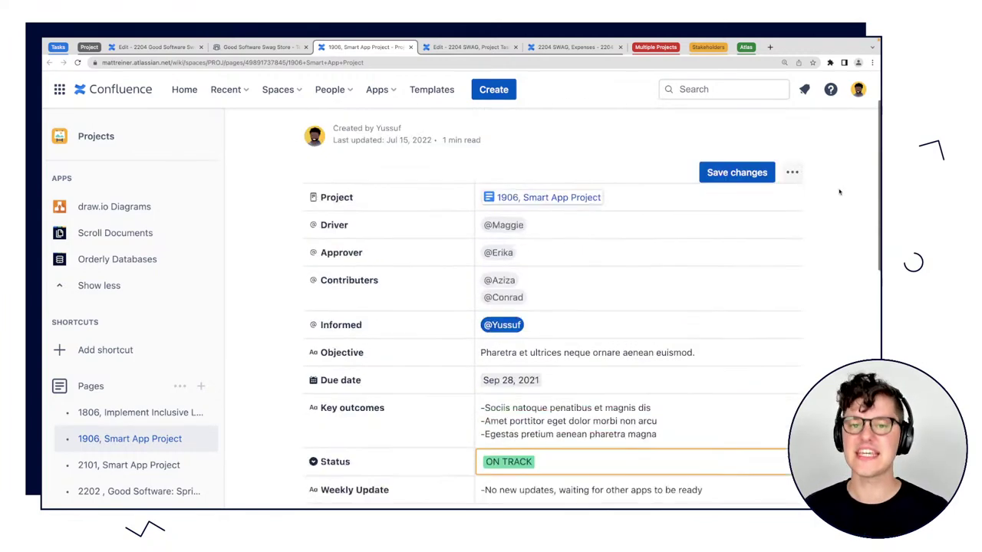
scroll(839, 191, down, 3)
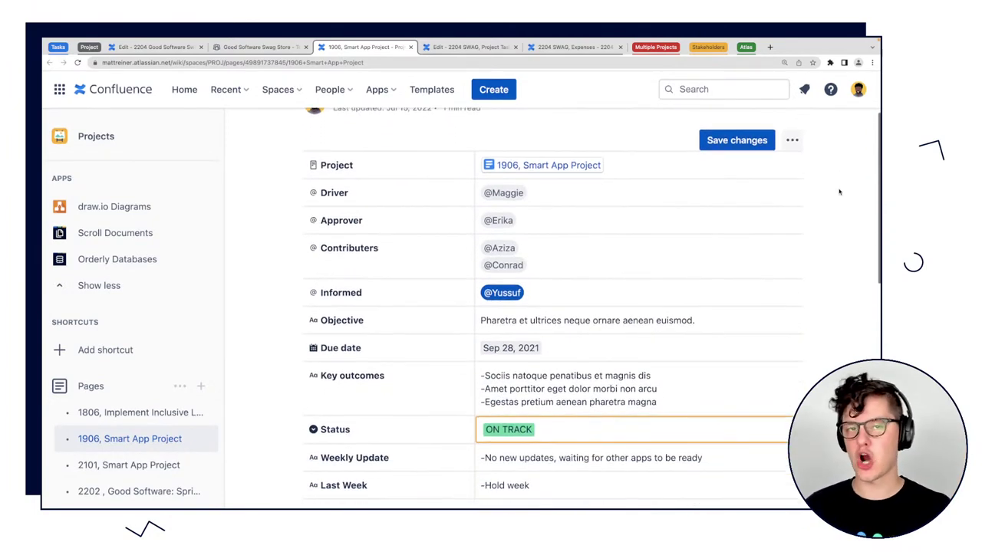
scroll(839, 192, down, 1)
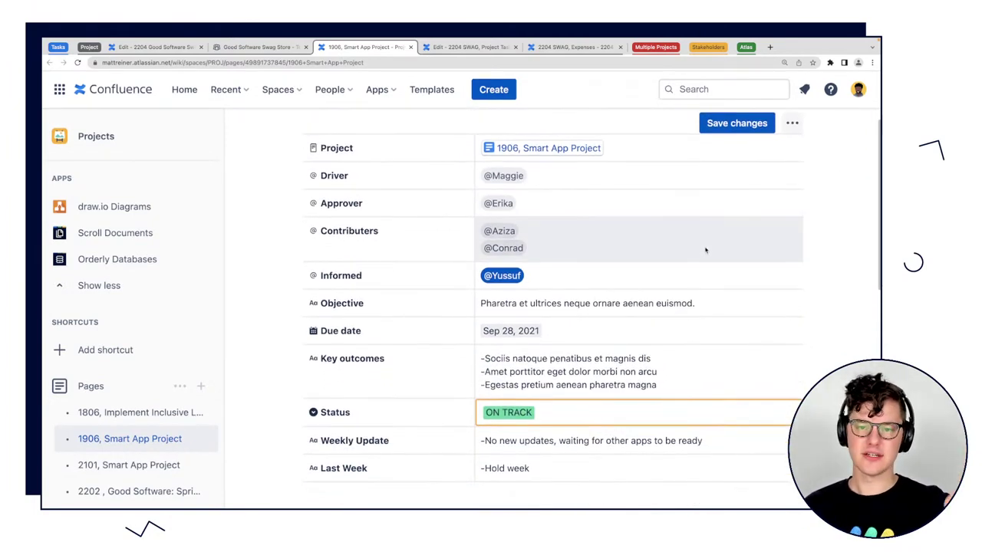
scroll(697, 287, down, 2)
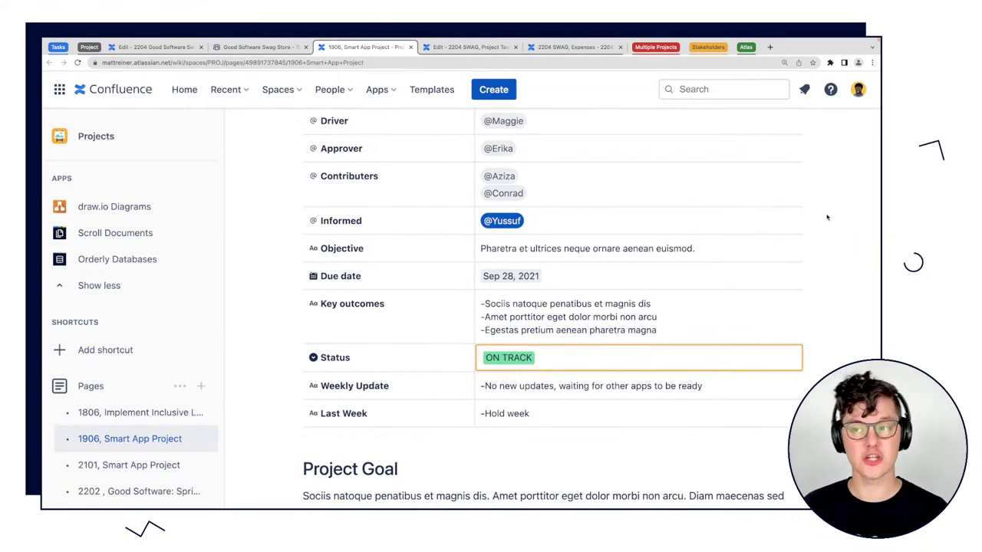
scroll(829, 218, up, 3)
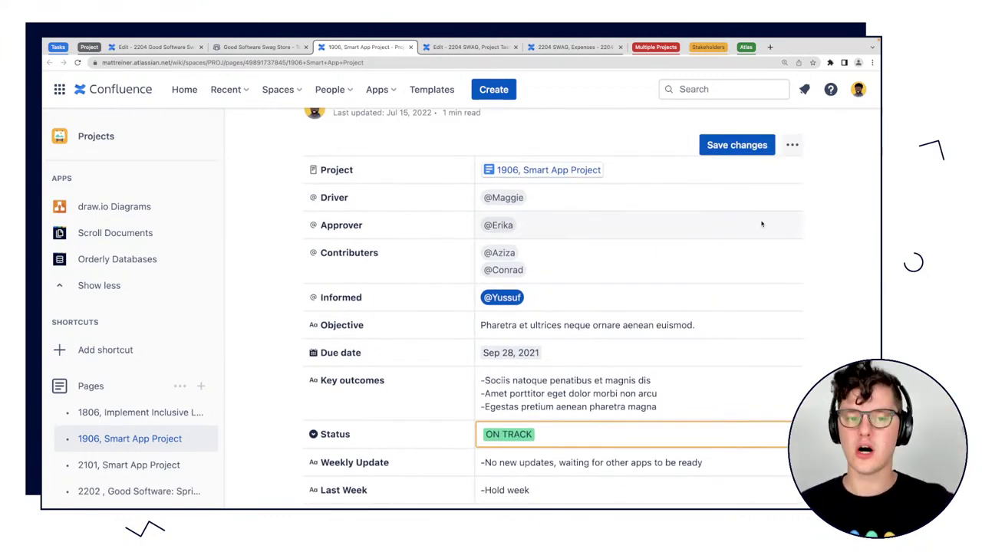
scroll(724, 149, up, 2)
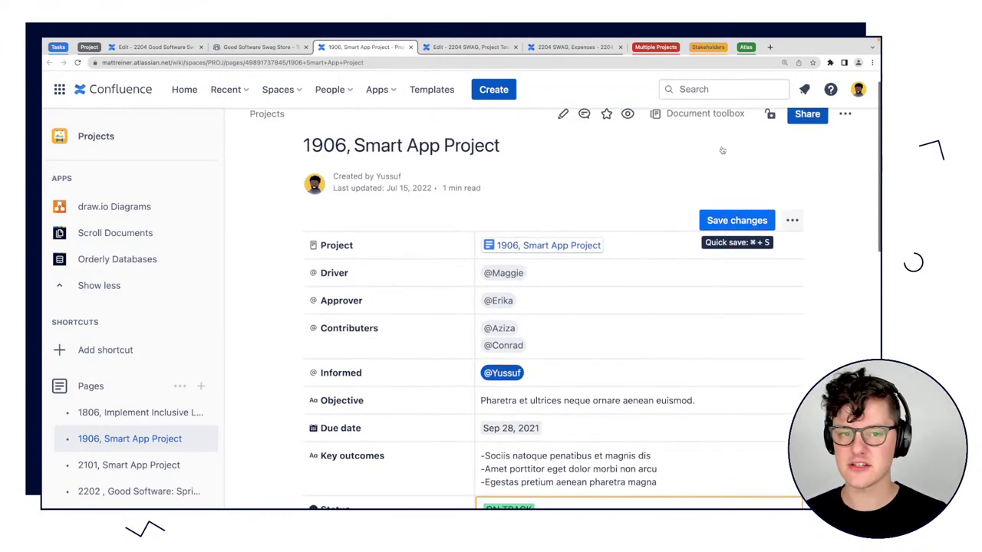
scroll(723, 150, down, 10)
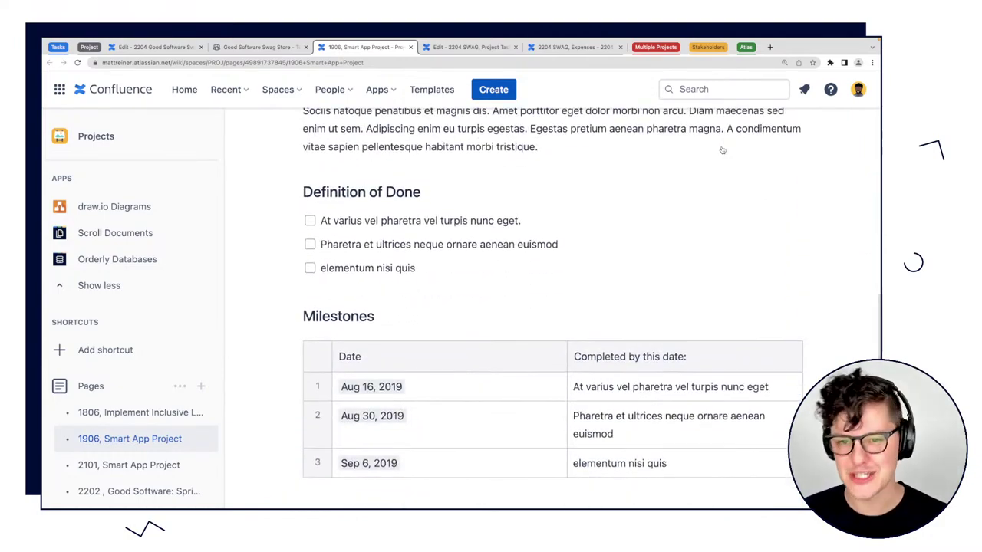
scroll(722, 150, up, 4)
scroll(722, 151, up, 4)
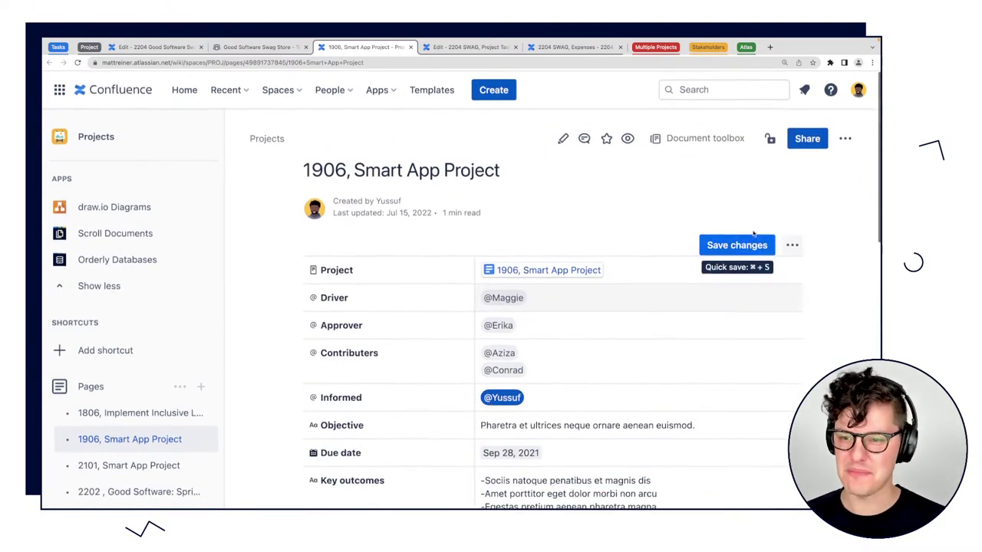
click(760, 243)
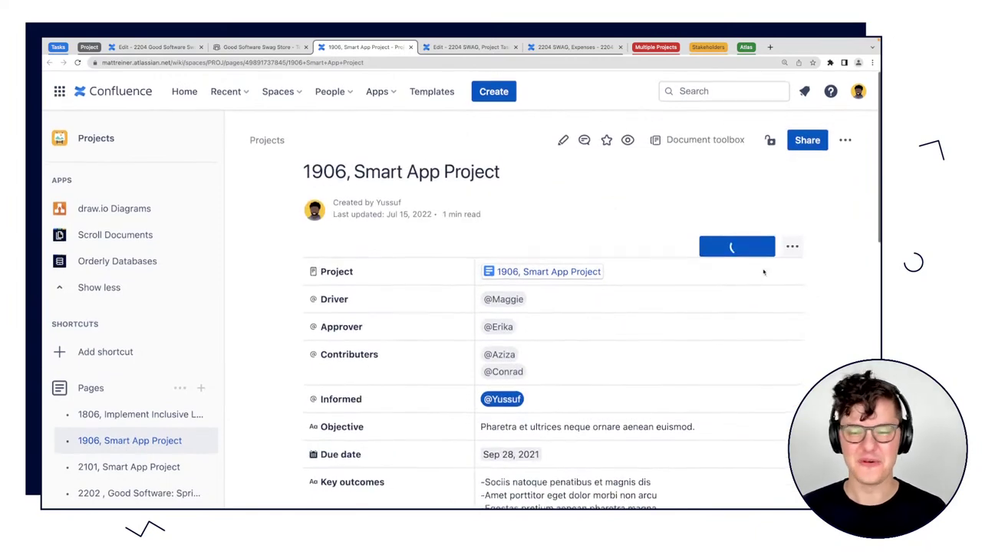
Look through the Project Task Overview draft, the Swag Store team page and the project page draft, and return to 1906, Smart App Project.
click(460, 48)
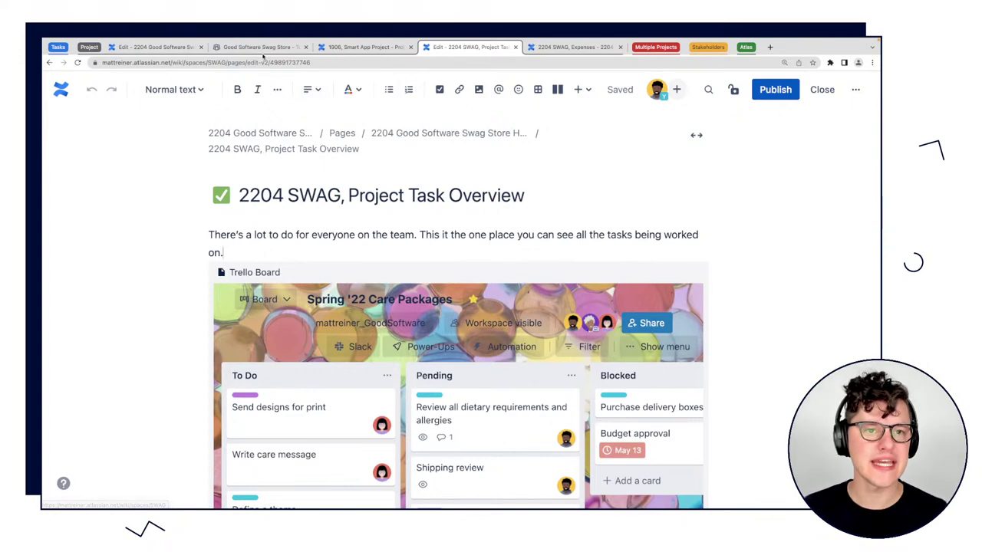
click(261, 47)
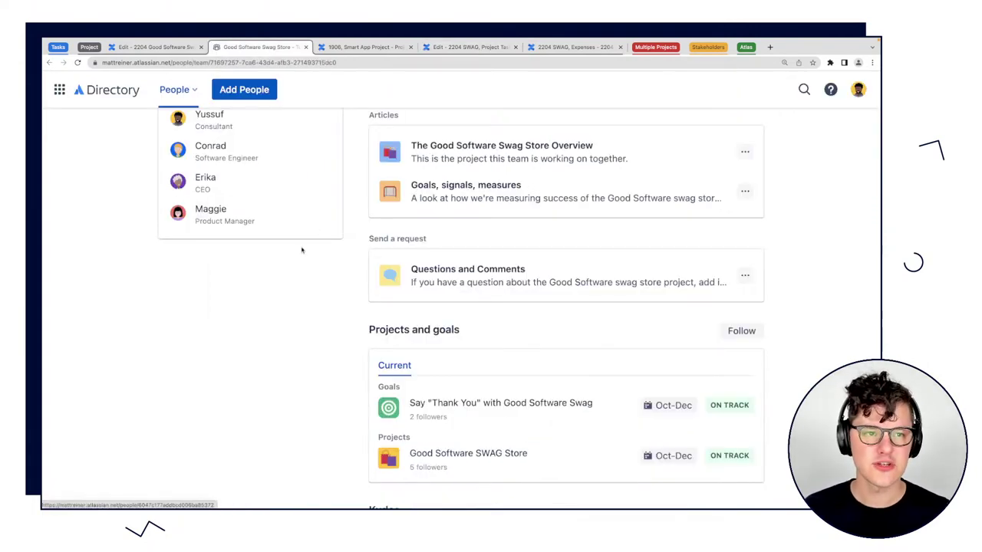
click(176, 47)
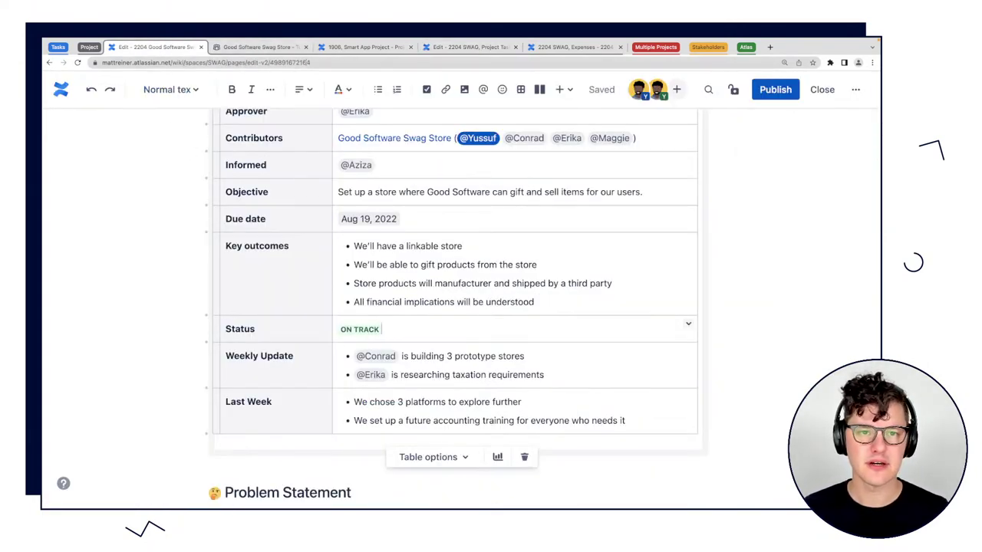
click(350, 48)
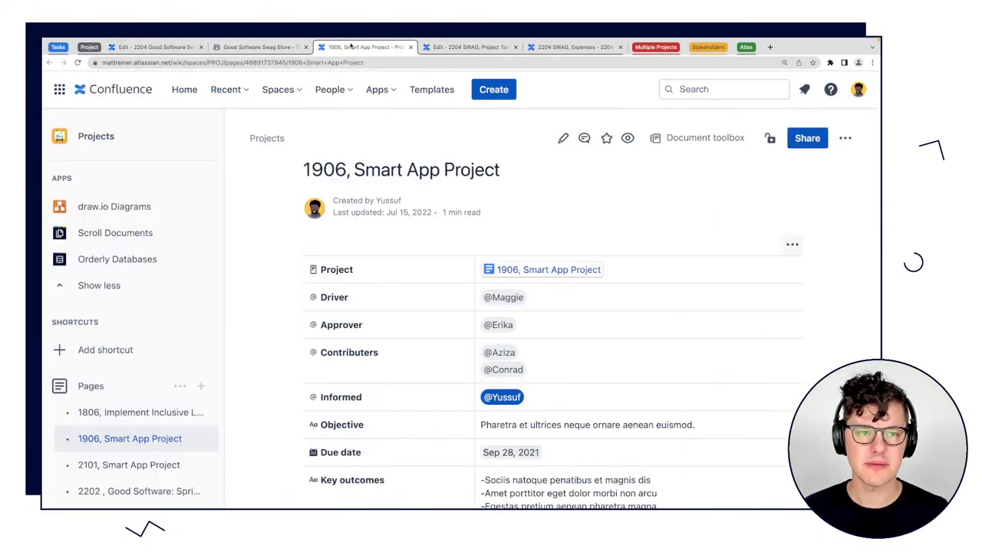
Show the collaborators and teams list with its team creation option, close it, and switch to the Good Software Swag Store team page.
click(351, 91)
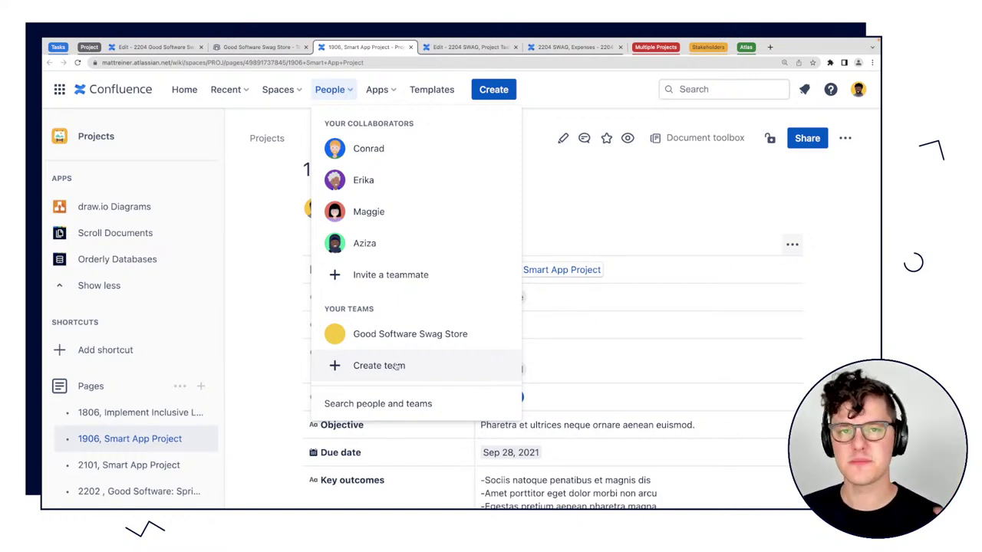
click(547, 166)
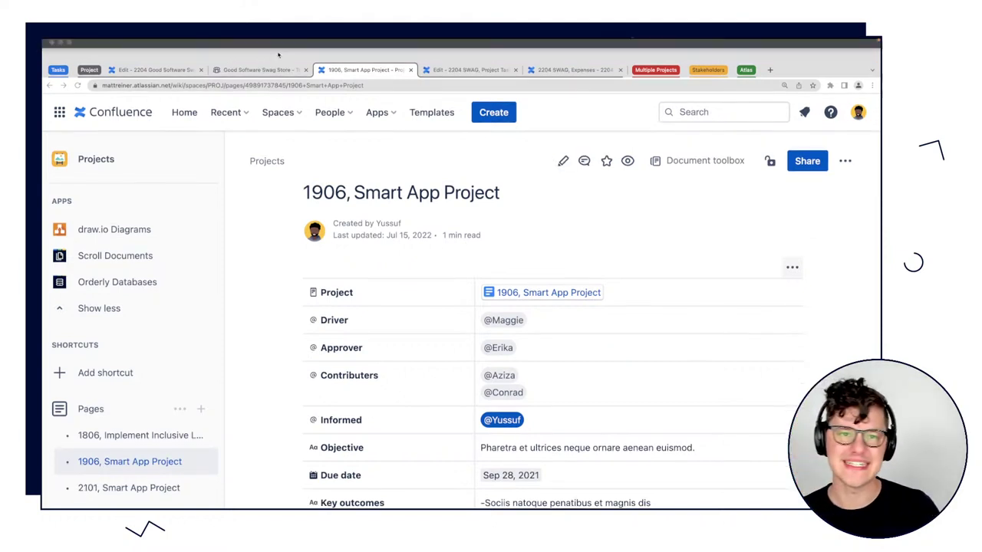
click(257, 47)
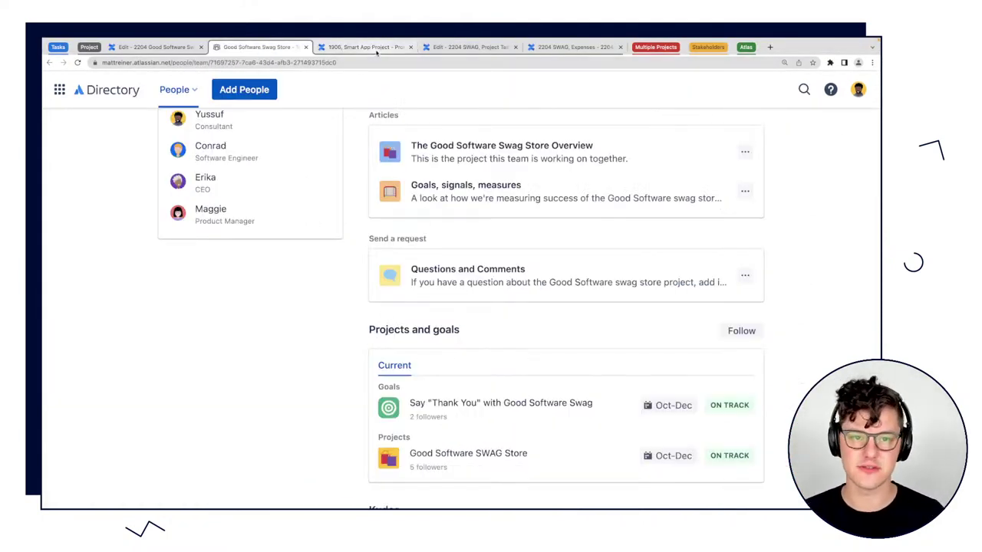
Go back over the Swag Store team page and 1906, Smart App Project, and open the 2204 SWAG, Project Task Overview draft.
scroll(274, 246, up, 5)
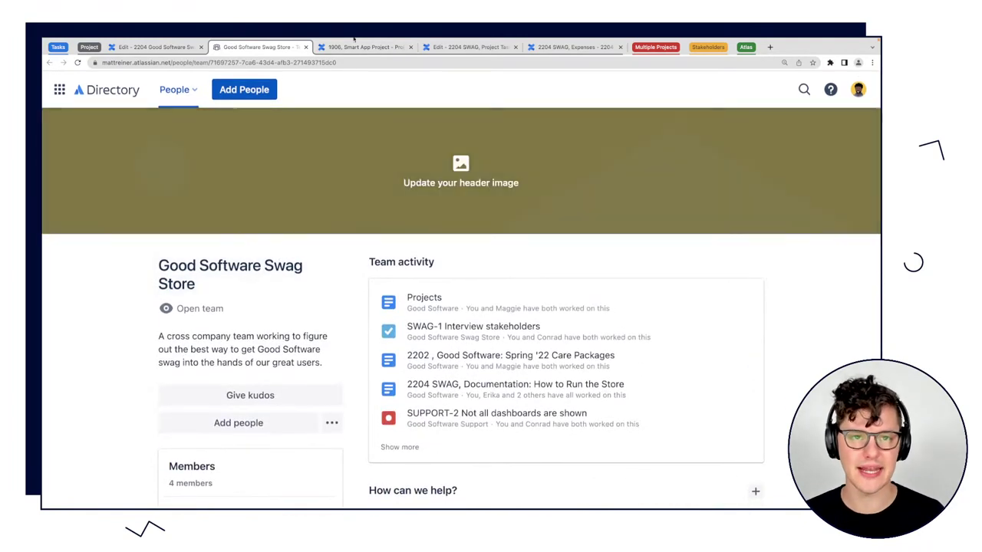
click(360, 47)
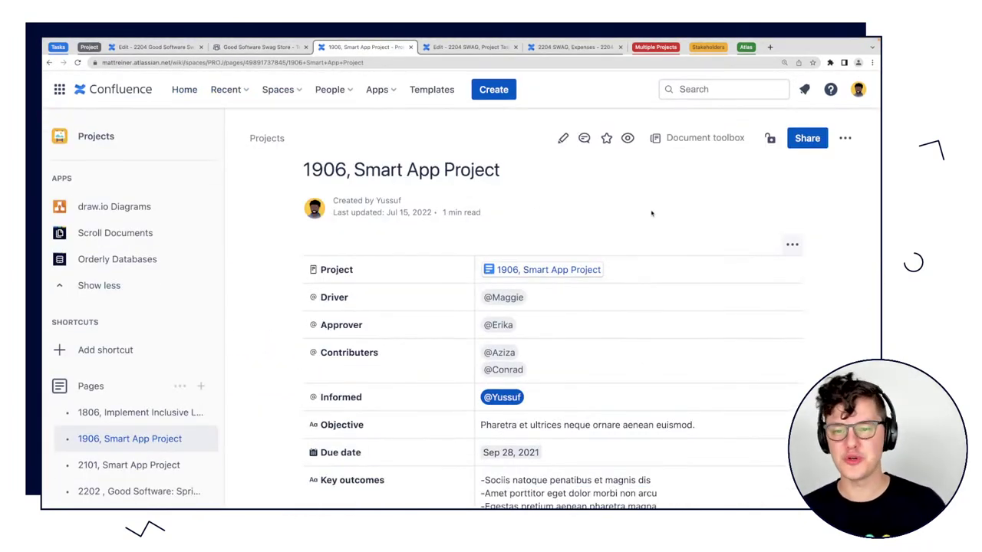
click(468, 47)
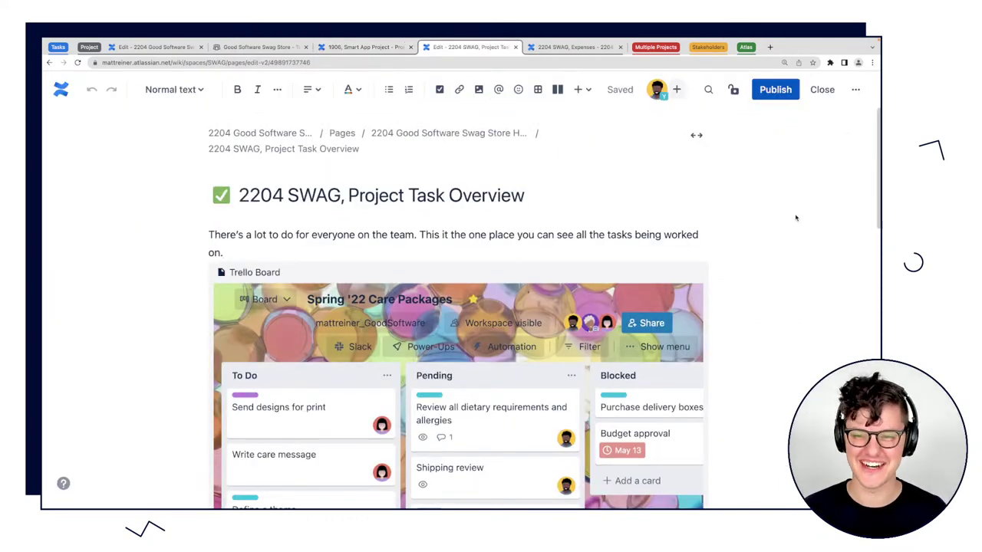
Examine the Trello board Spring '22 Care Packages embedded in the draft, including its To Do, Pending and Blocked lists.
scroll(797, 219, down, 3)
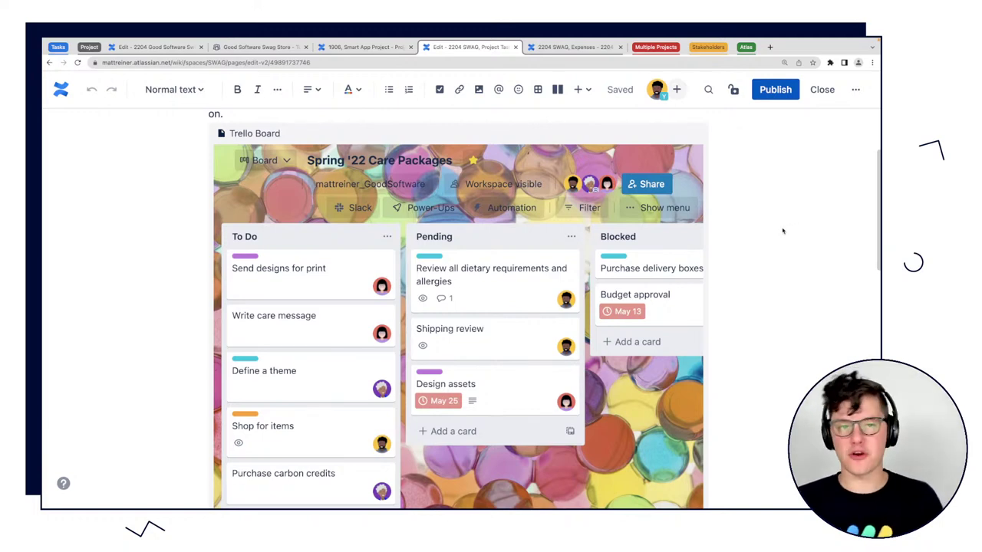
scroll(782, 265, down, 1)
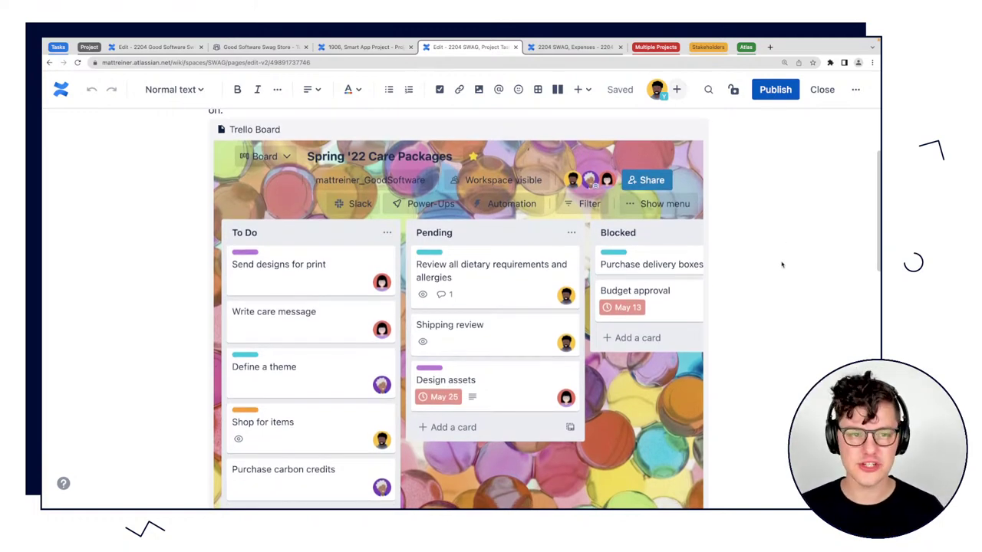
scroll(715, 325, down, 3)
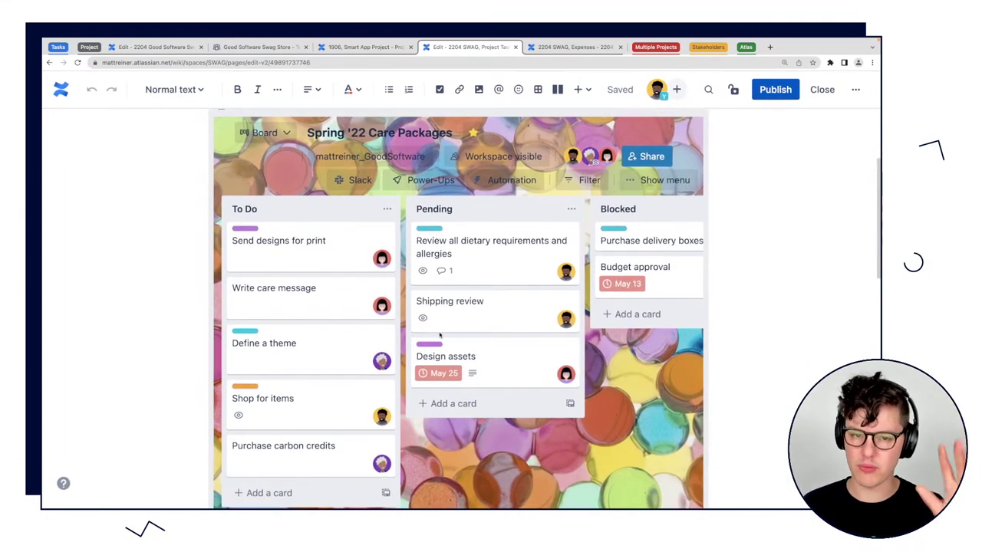
click(599, 368)
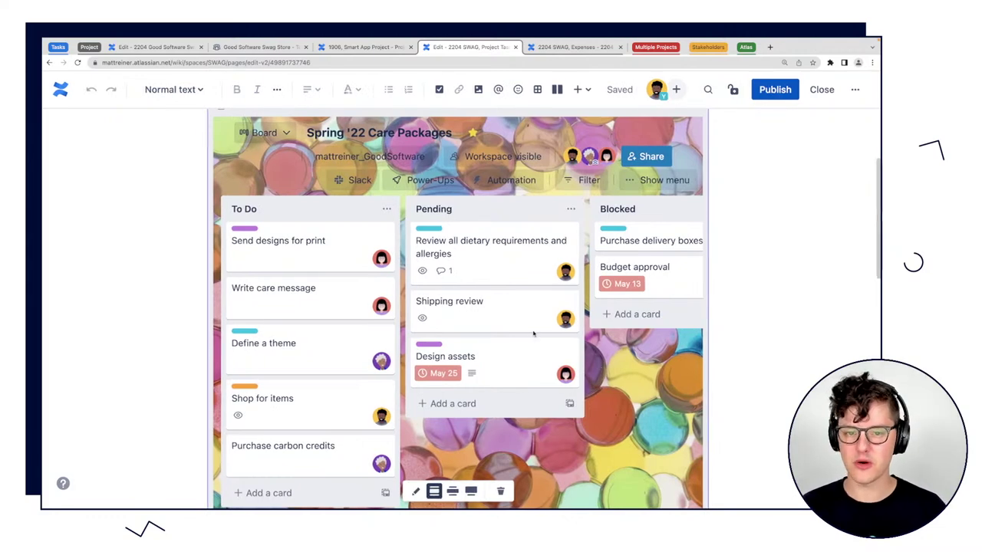
scroll(465, 237, down, 5)
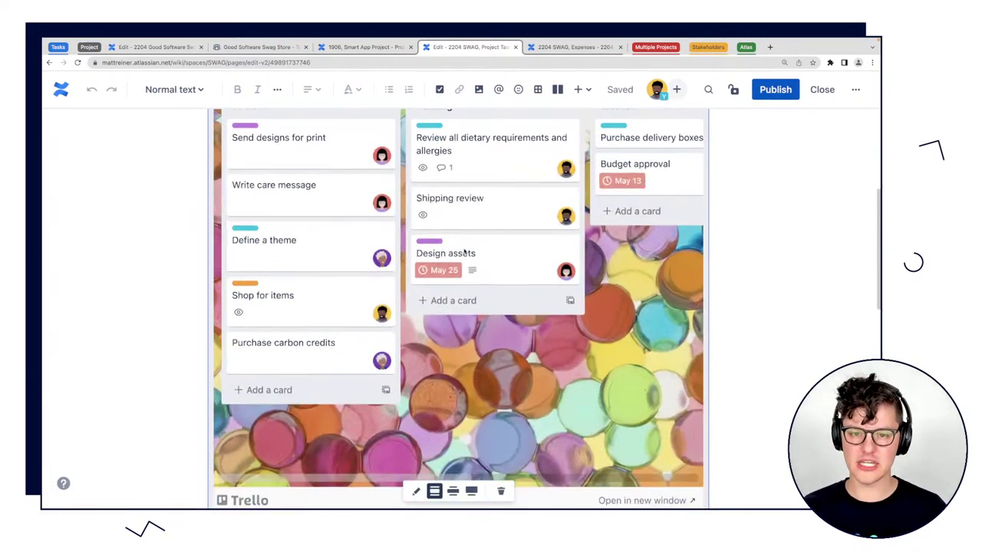
scroll(640, 192, up, 4)
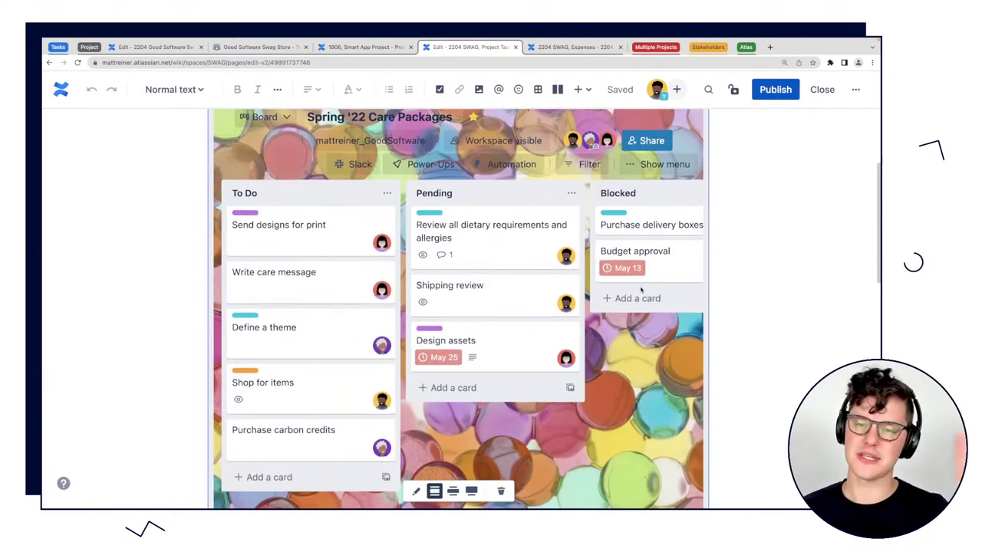
scroll(641, 289, down, 1)
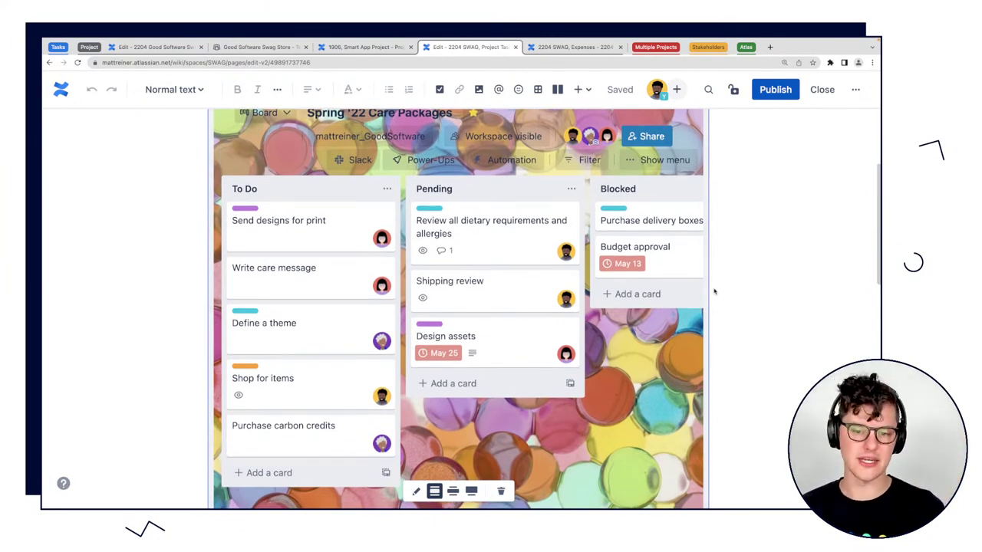
Examine the embedded SmartApp roadmap's sprints, releases and quarters, and continue to the To do, In Progress and Done table beneath it.
scroll(714, 291, down, 15)
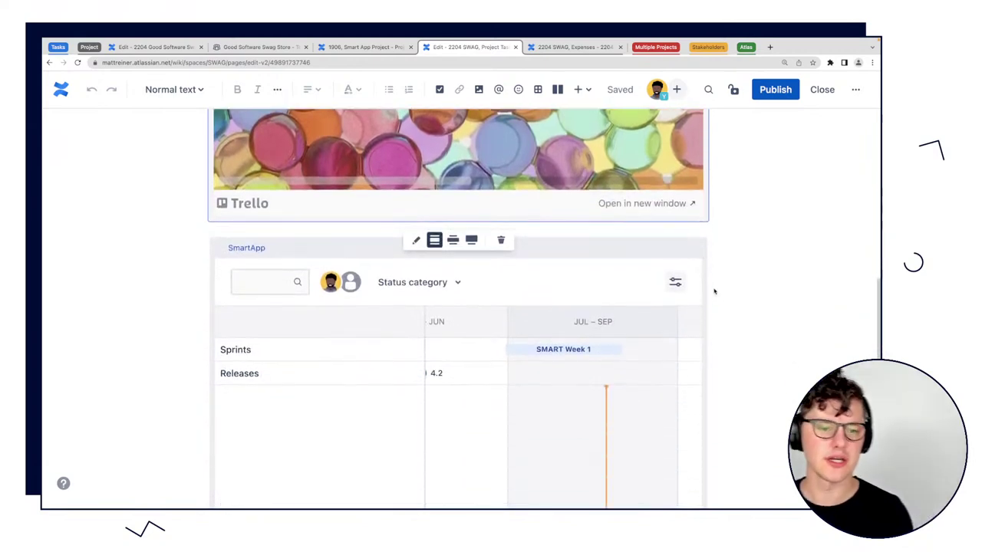
scroll(715, 291, down, 6)
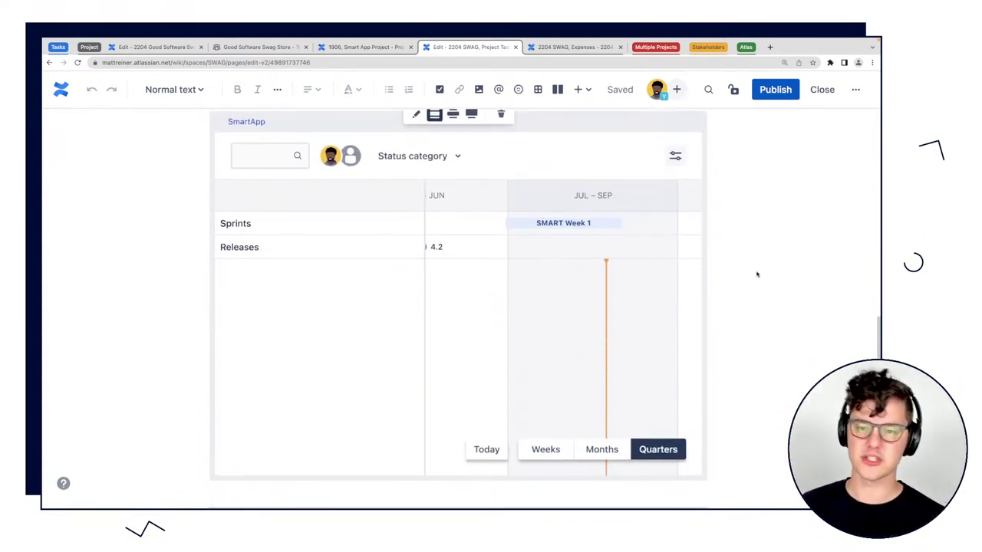
scroll(757, 274, up, 2)
scroll(756, 274, down, 2)
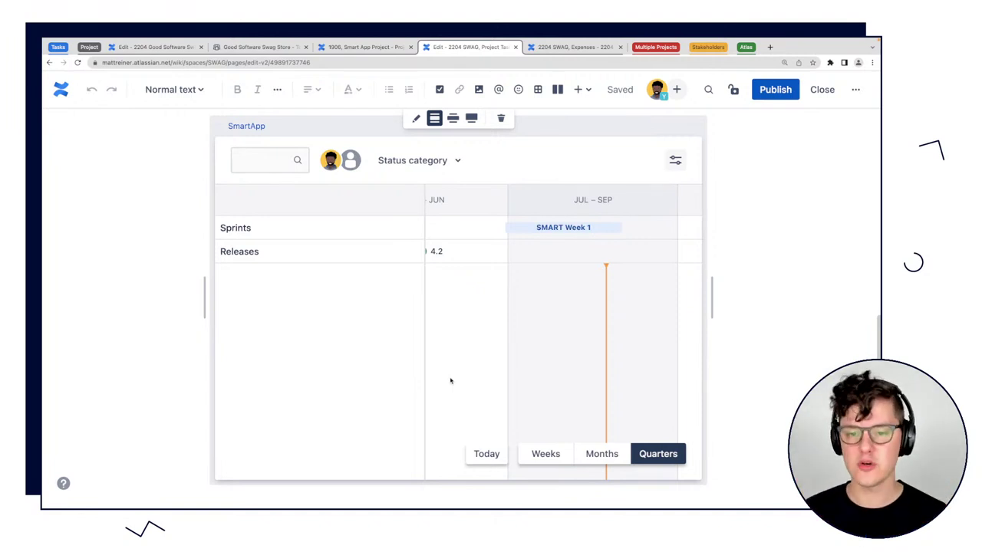
scroll(545, 357, right, 6)
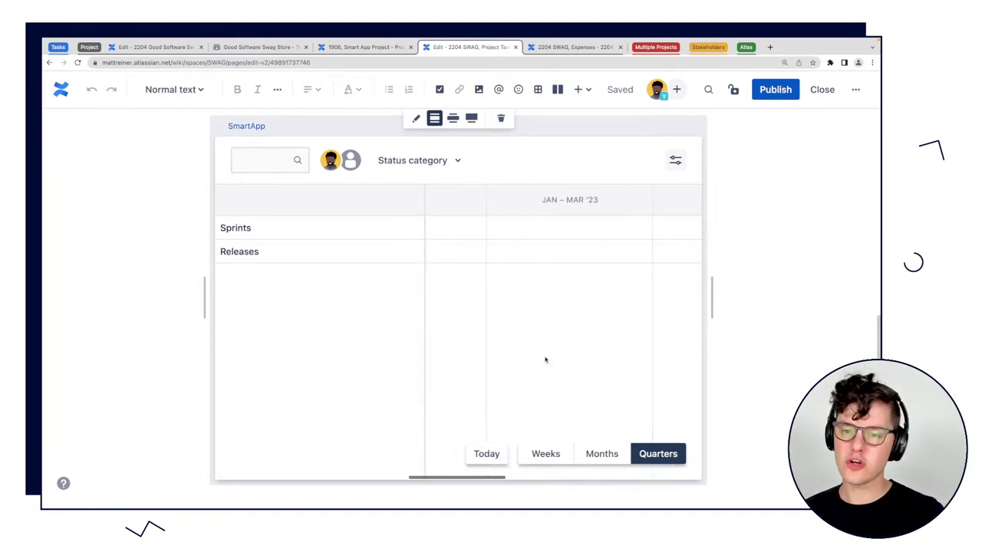
scroll(546, 360, left, 6)
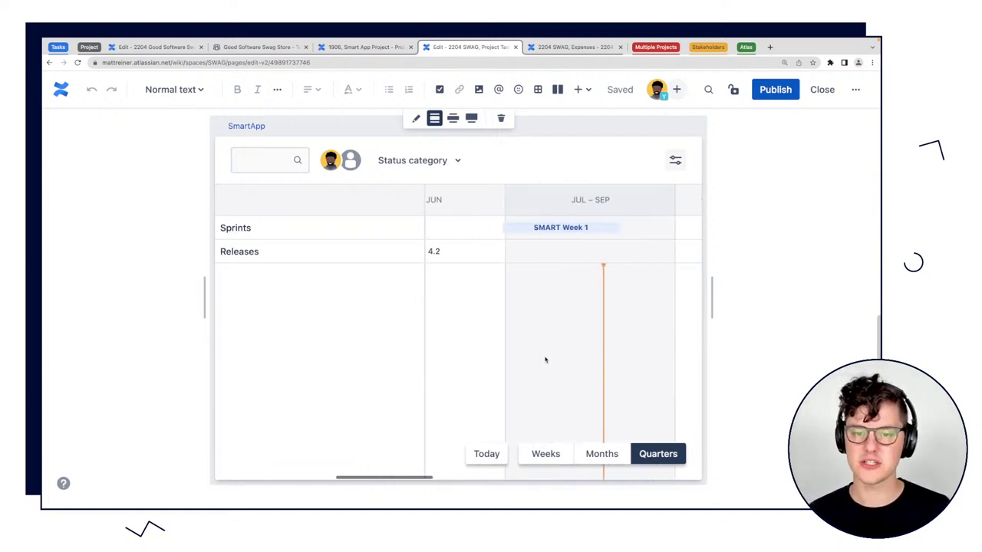
scroll(546, 360, left, 1)
scroll(550, 329, down, 2)
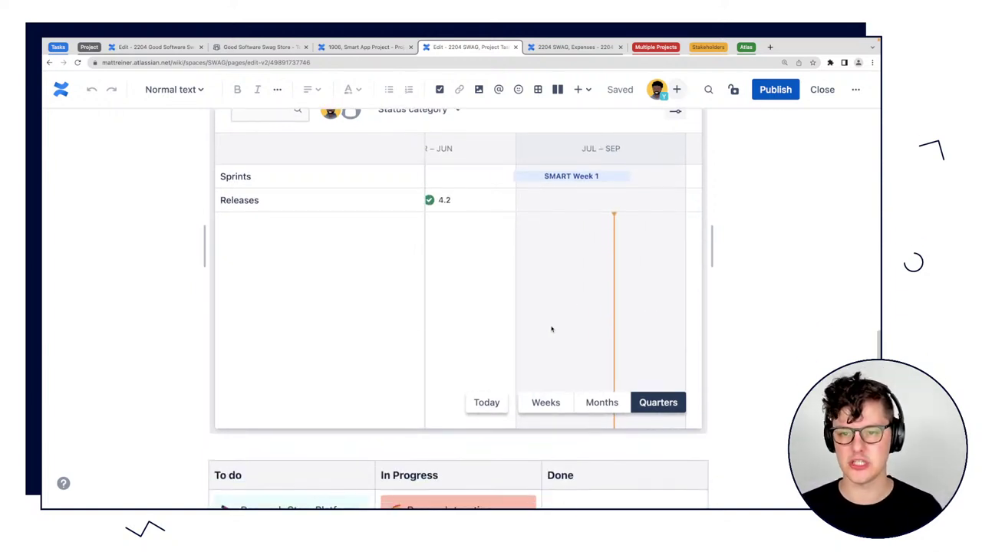
scroll(603, 261, up, 2)
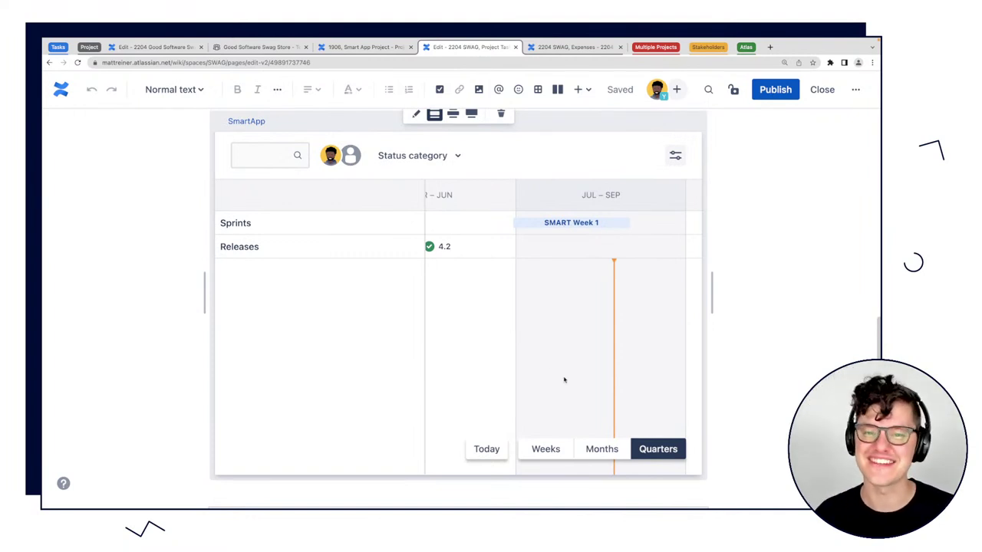
scroll(587, 346, down, 2)
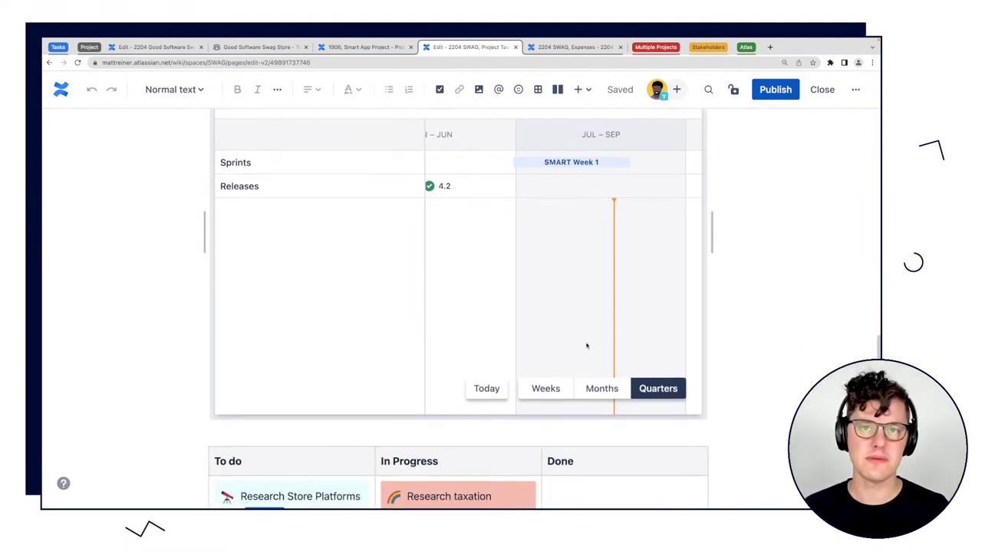
scroll(587, 346, down, 6)
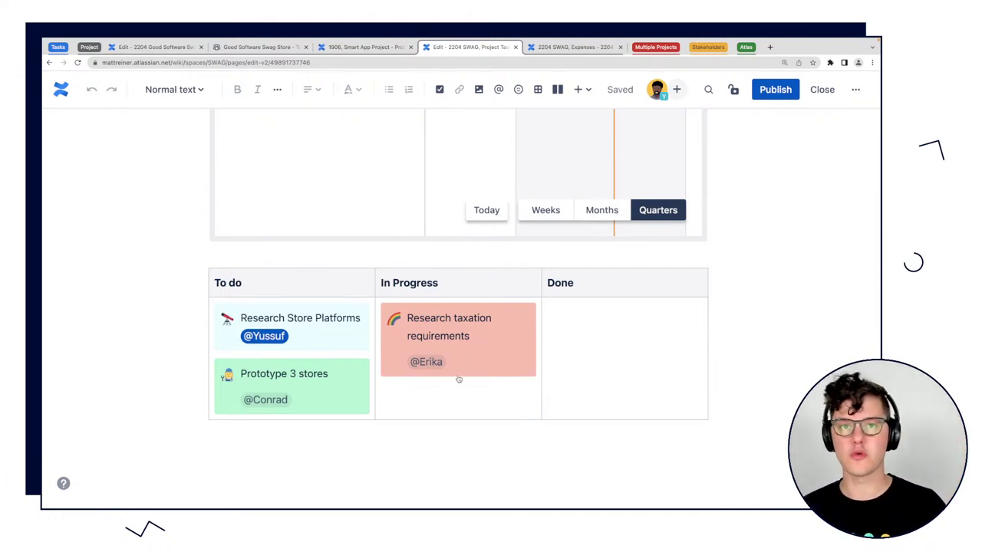
click(300, 275)
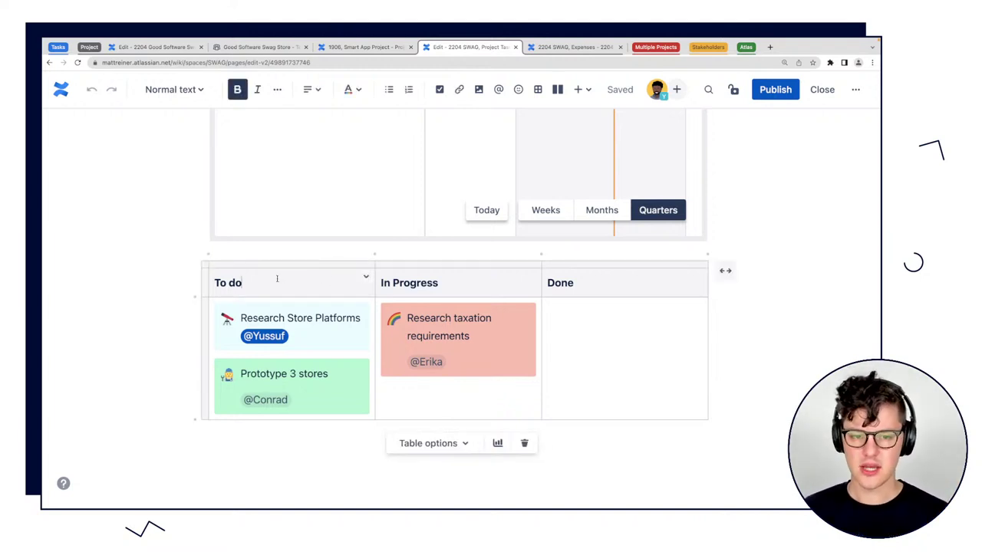
click(707, 254)
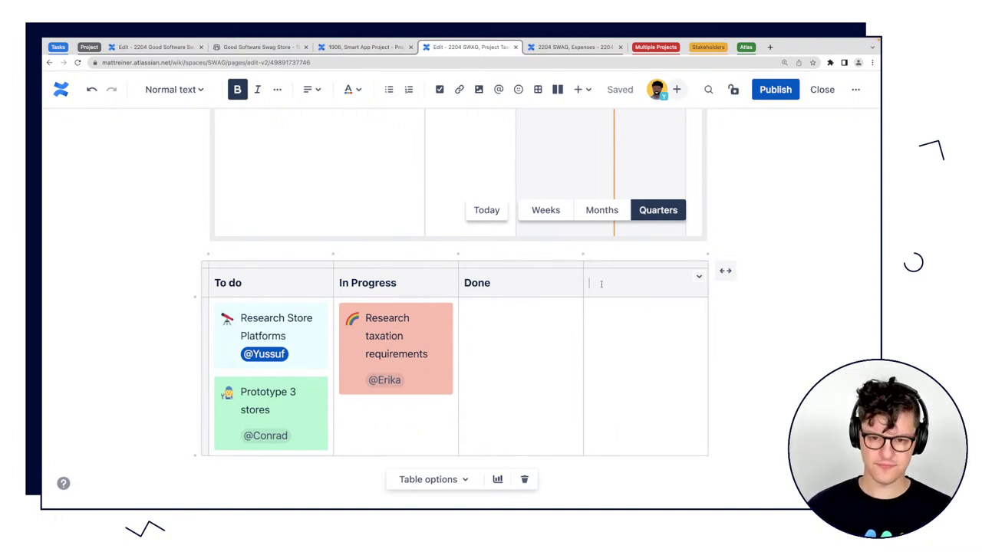
click(646, 254)
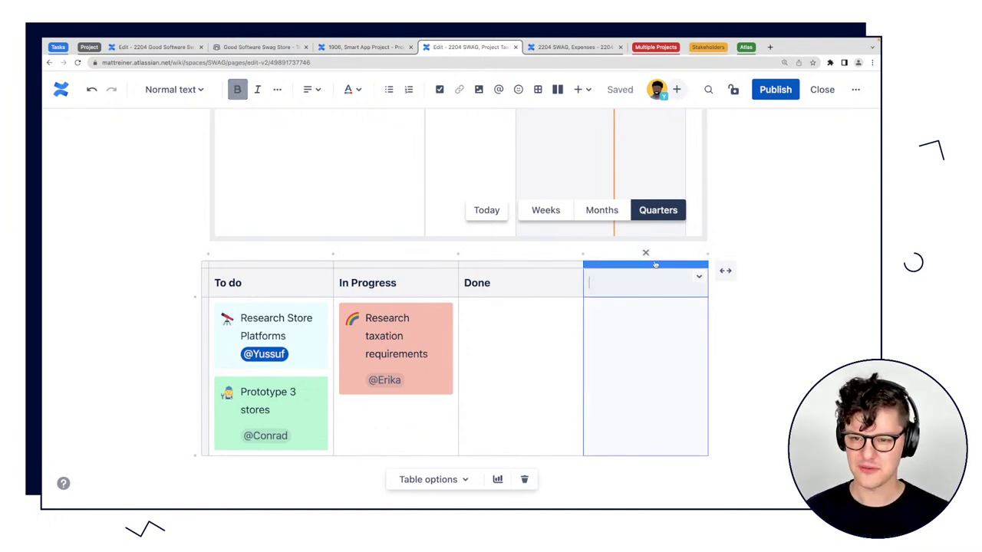
click(646, 252)
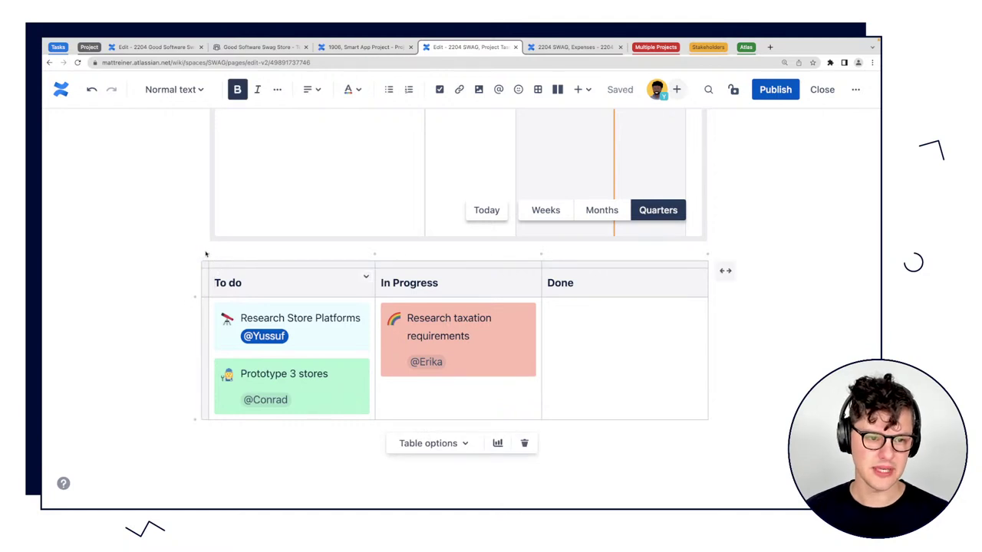
Insert a column before To do in the task table and title it Backlog.
click(208, 259)
click(209, 259)
click(208, 254)
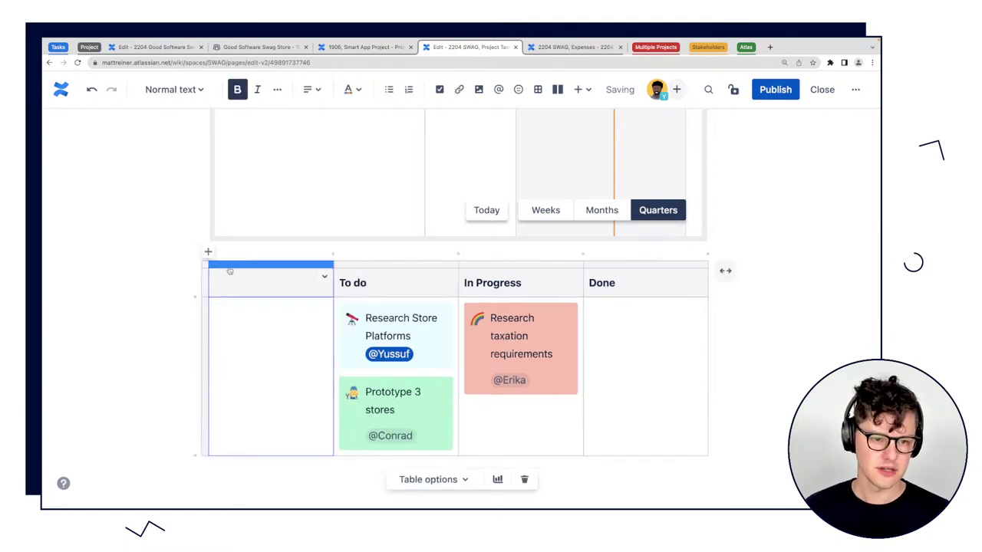
text(Backlog)
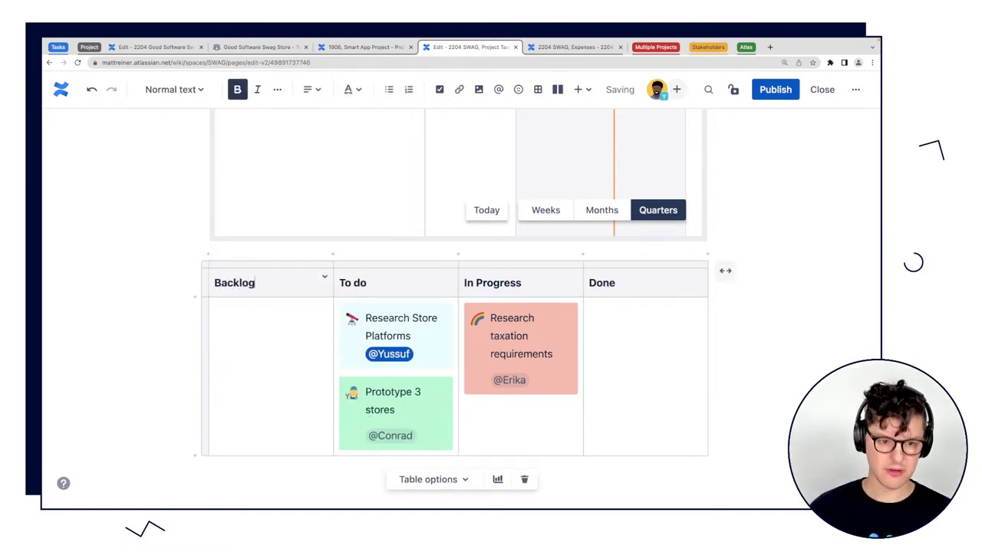
Insert a custom panel in the cell beneath the Backlog heading.
click(215, 323)
text(/pan)
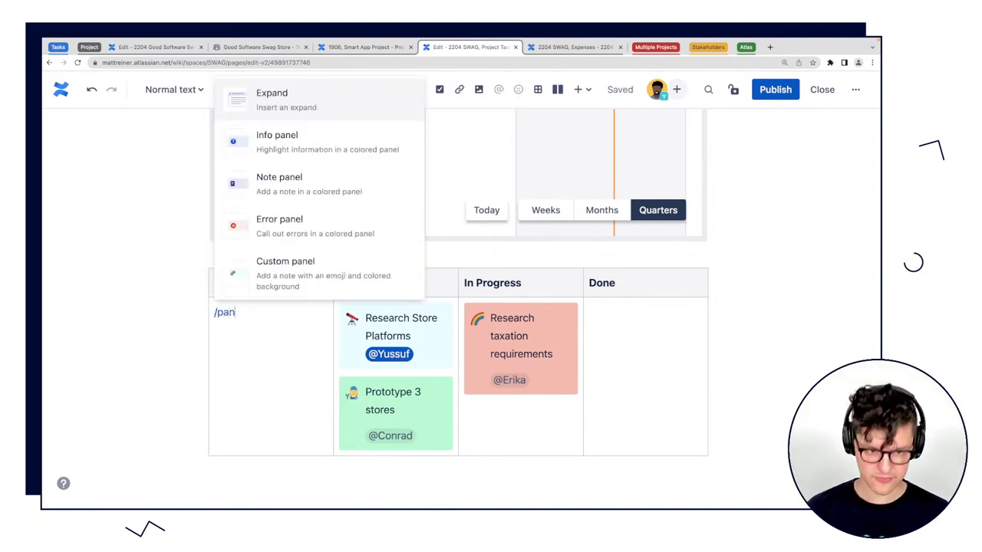
scroll(318, 162, down, 1)
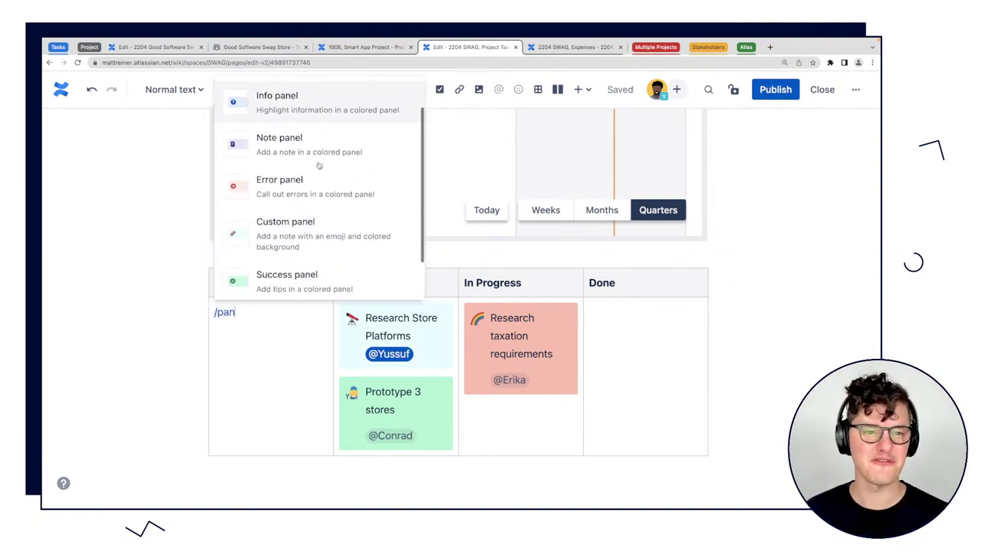
scroll(318, 162, up, 1)
scroll(320, 164, down, 2)
click(293, 203)
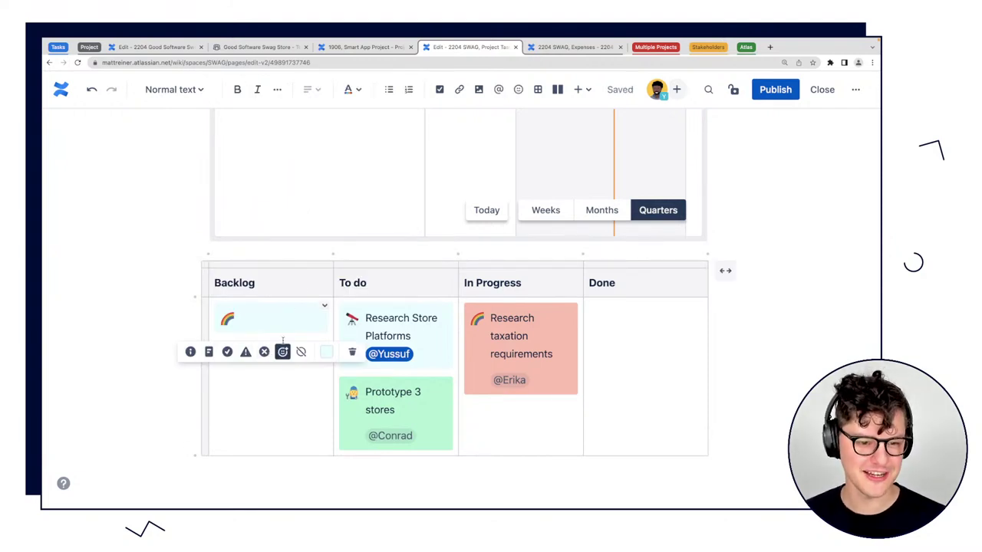
Give the Backlog panel the camping emoji and a purple background.
click(283, 351)
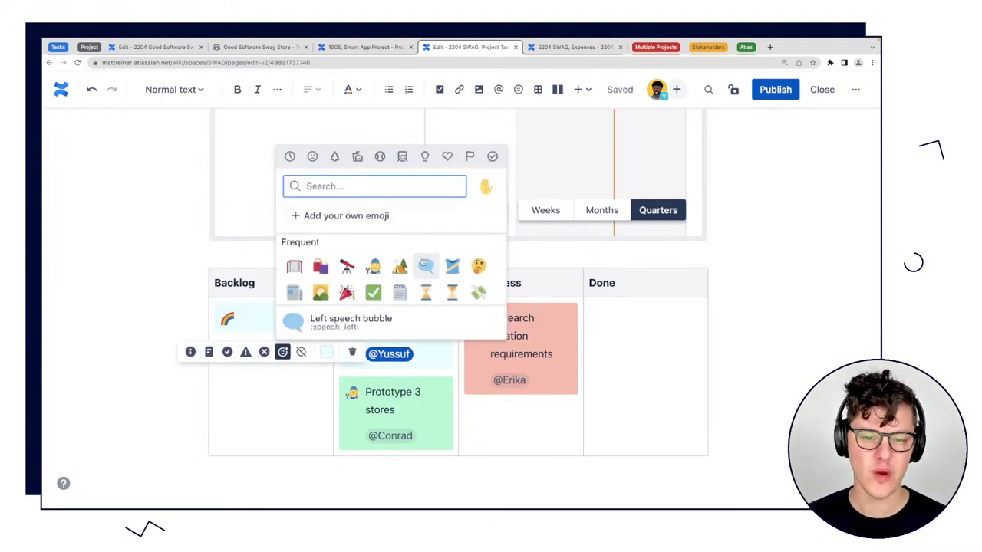
click(399, 266)
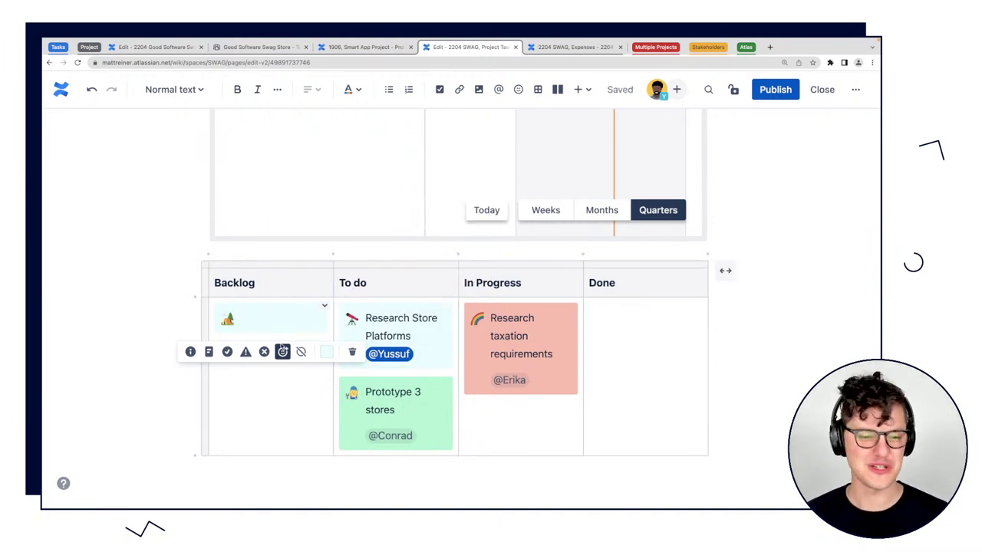
click(327, 351)
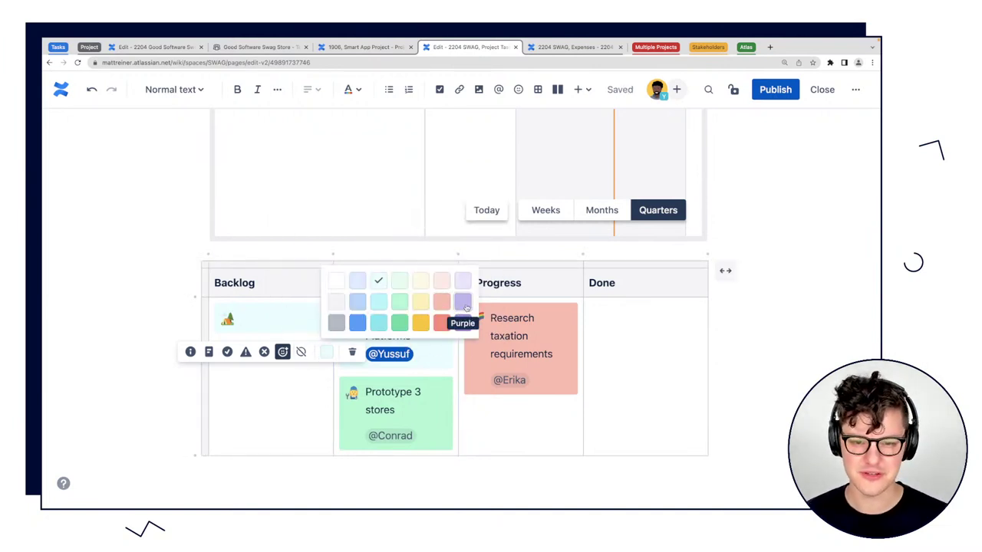
click(463, 302)
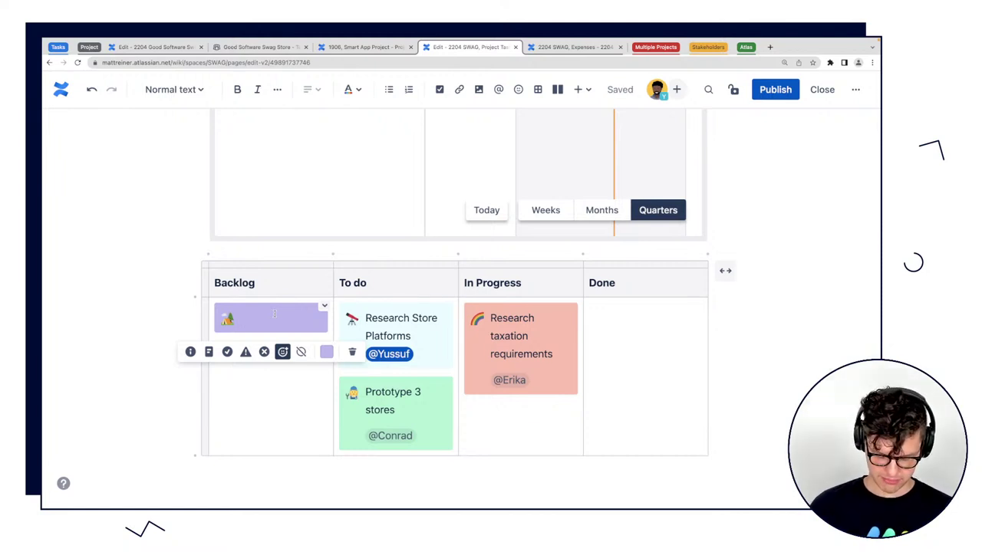
Write "Set up a demo store" in the Backlog panel and mention the teammate assigned to Prototype 3 stores beneath it.
text(t up )
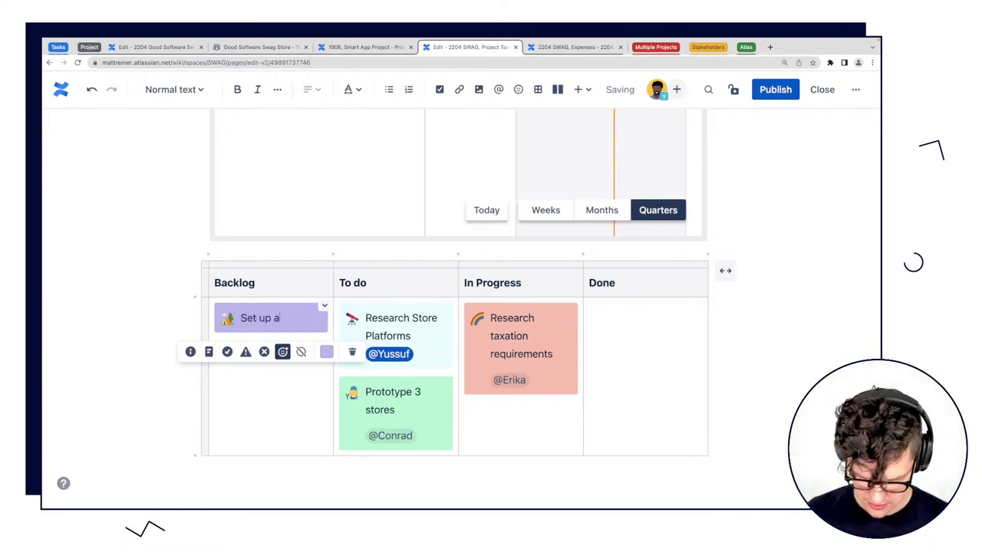
text(a demo store)
key(Return)
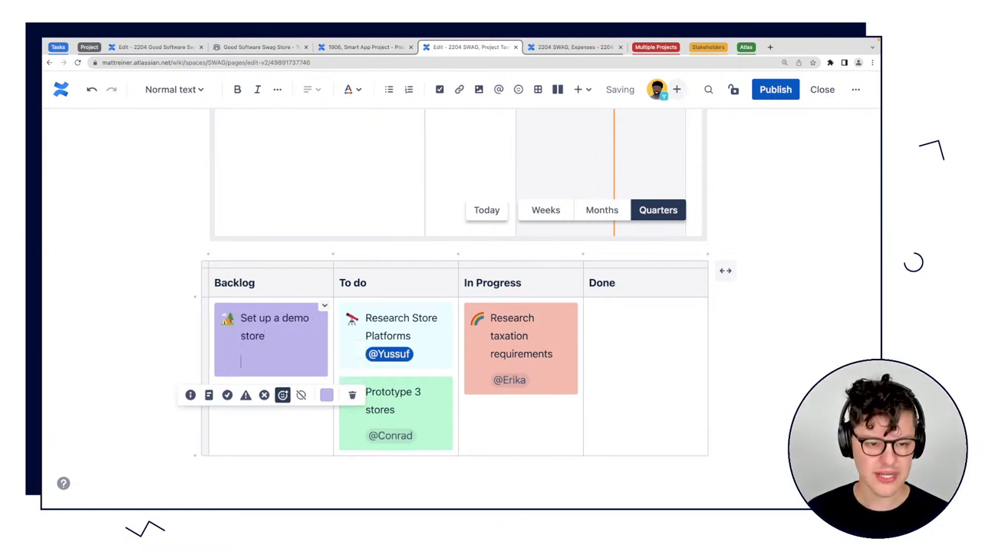
key(BackSpace)
key(Return)
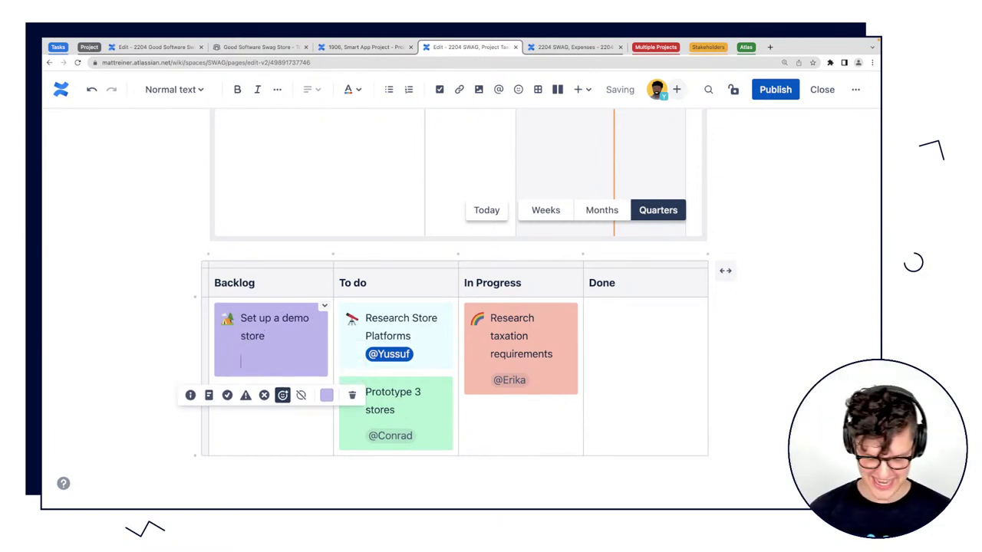
text(@conra)
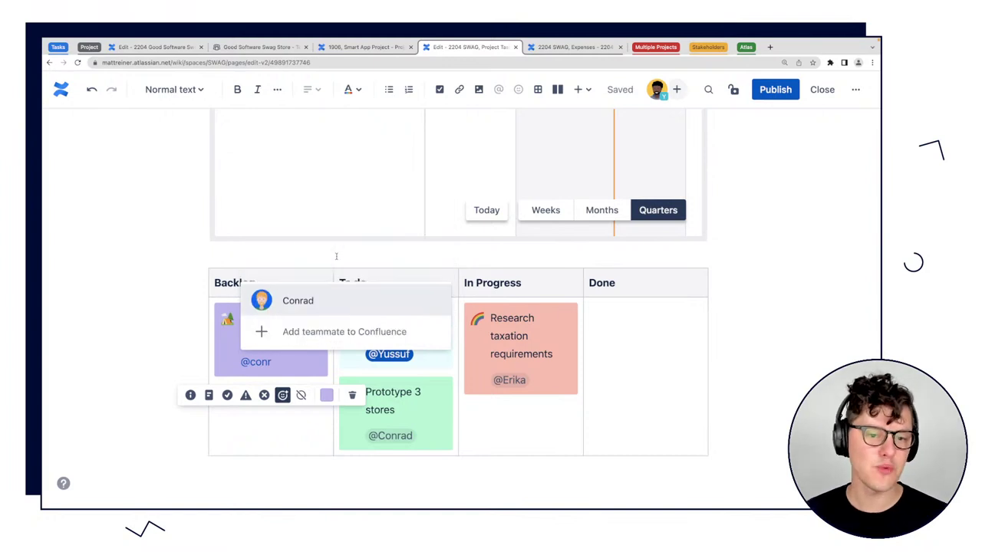
click(310, 296)
click(303, 433)
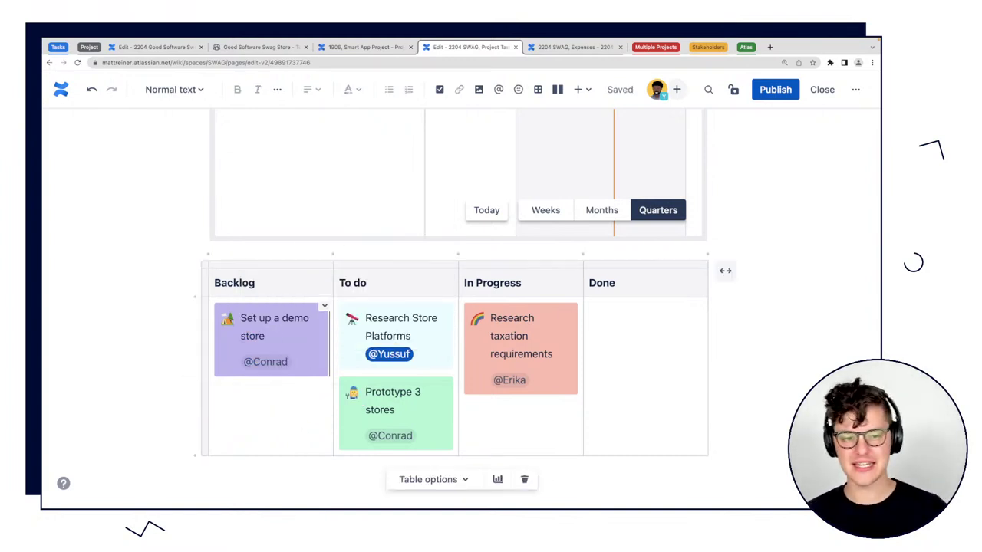
Move the "Set up a demo store" panel from Backlog to In Progress, beneath the Research taxation requirements panel.
click(219, 310)
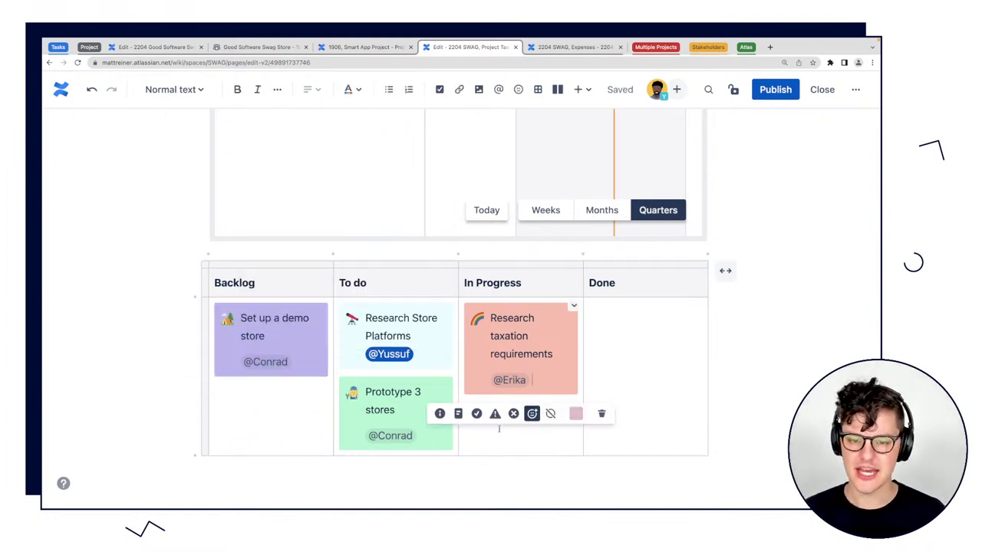
click(250, 311)
click(220, 336)
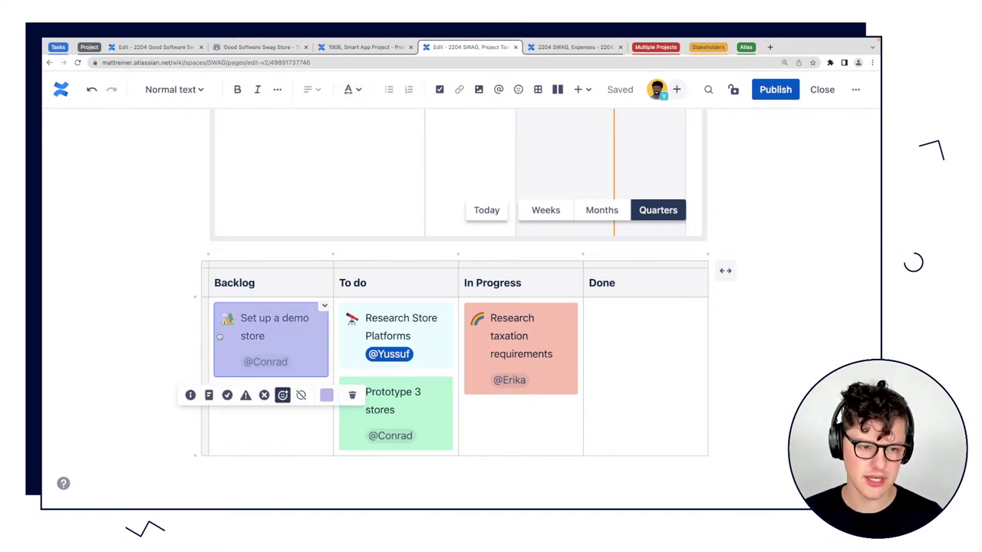
click(352, 394)
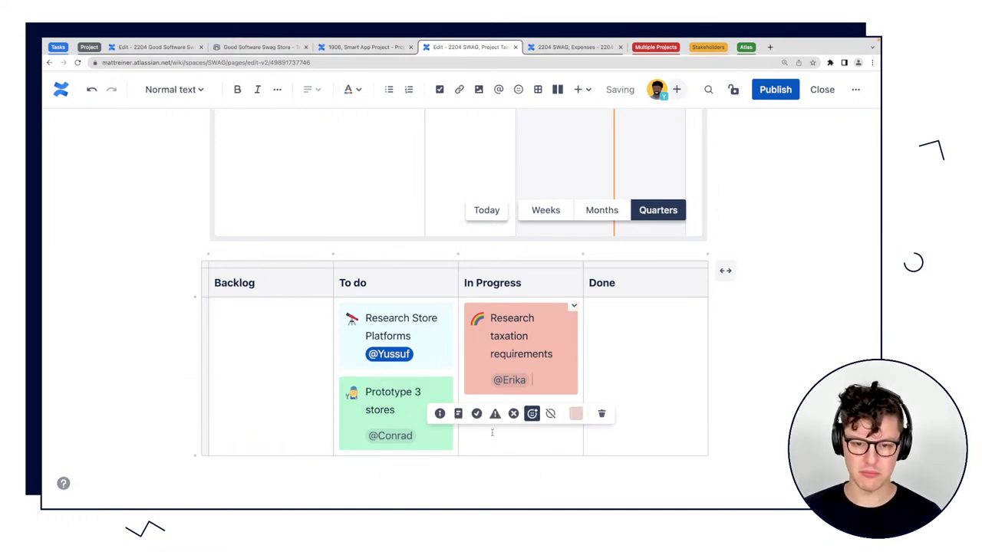
click(547, 413)
key(ctrl+v)
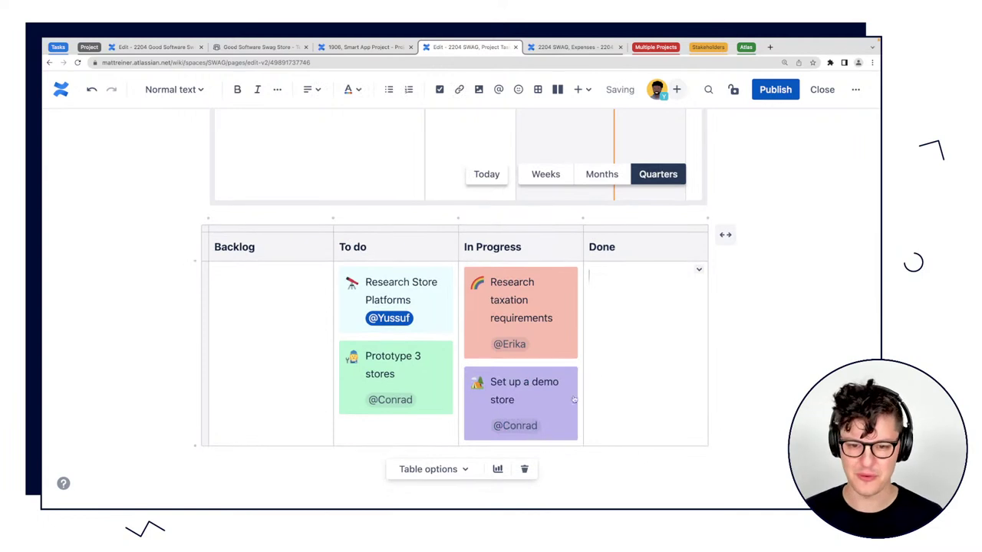
click(802, 225)
Publish the Project Task Overview page and review the task table at its end.
scroll(803, 223, up, 1)
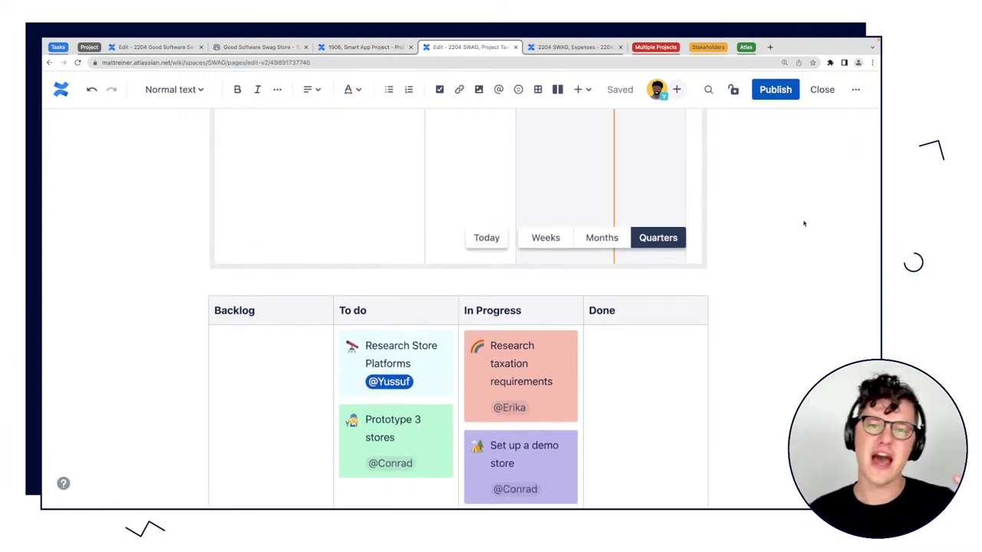
scroll(749, 366, down, 1)
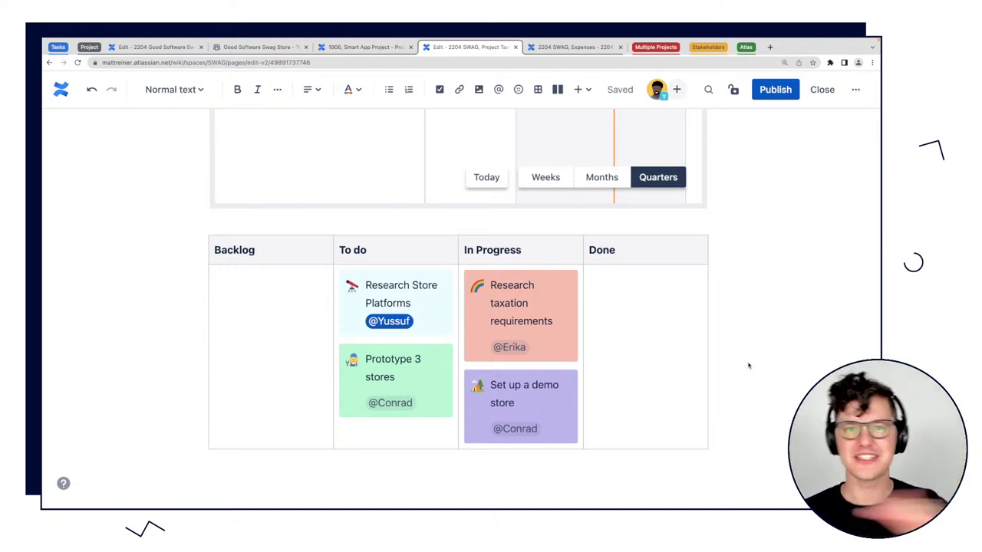
click(775, 89)
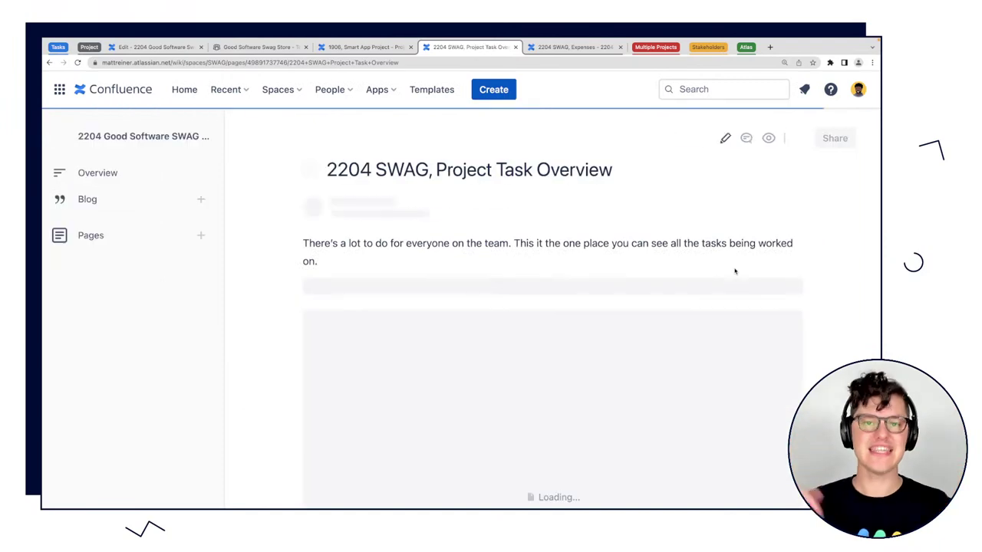
scroll(735, 270, down, 5)
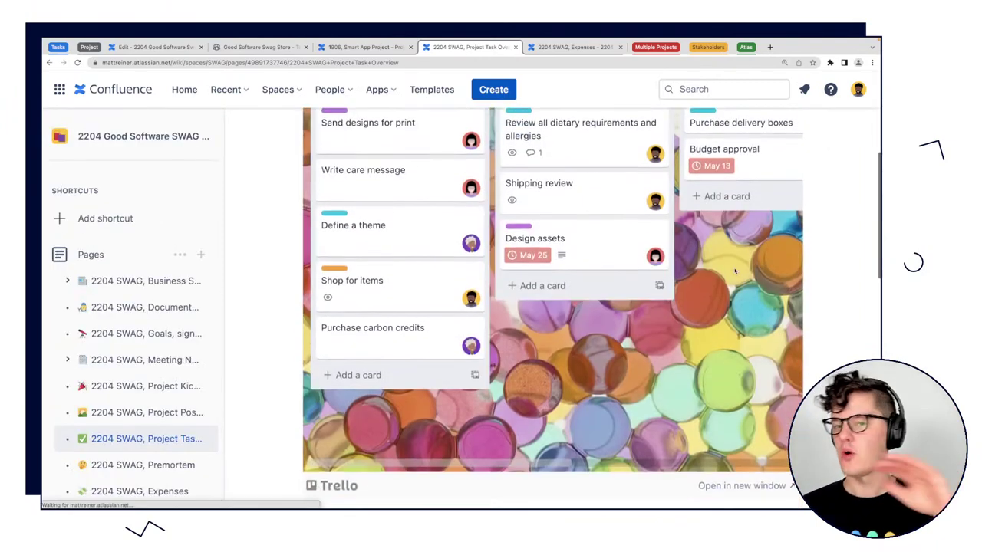
scroll(735, 271, down, 5)
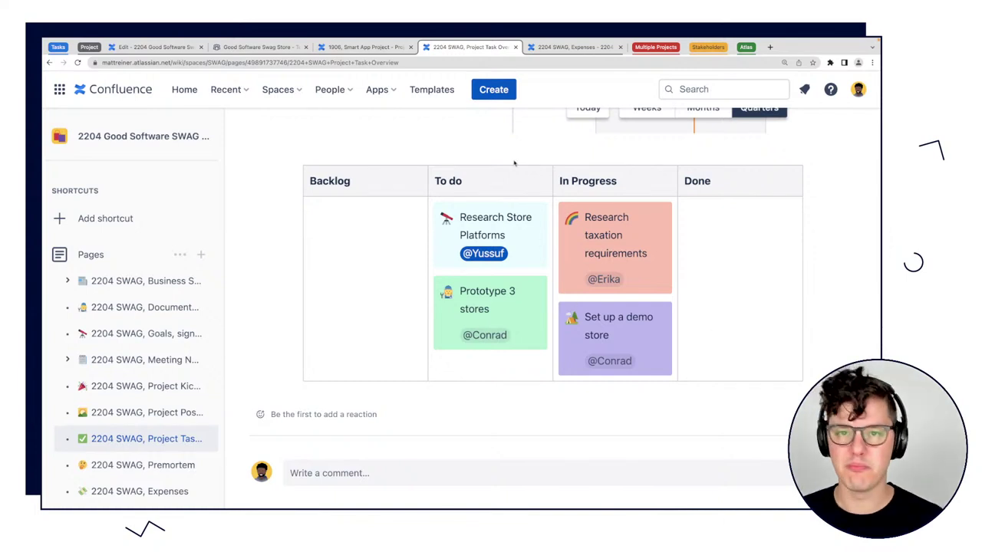
Examine the 2204 SWAG, Expenses page, comparing the Actual and Forecast columns of its table with the bar chart beneath.
click(577, 48)
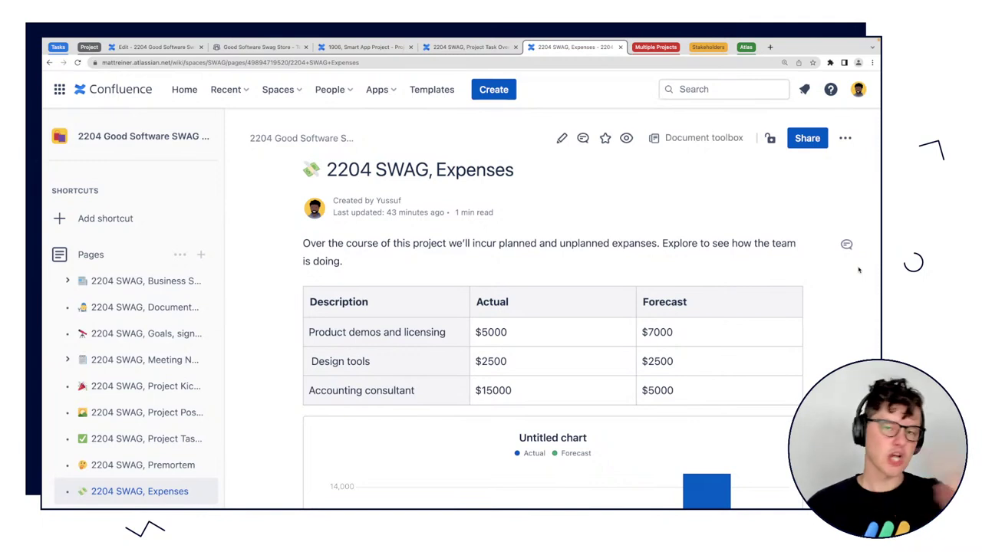
scroll(784, 278, down, 2)
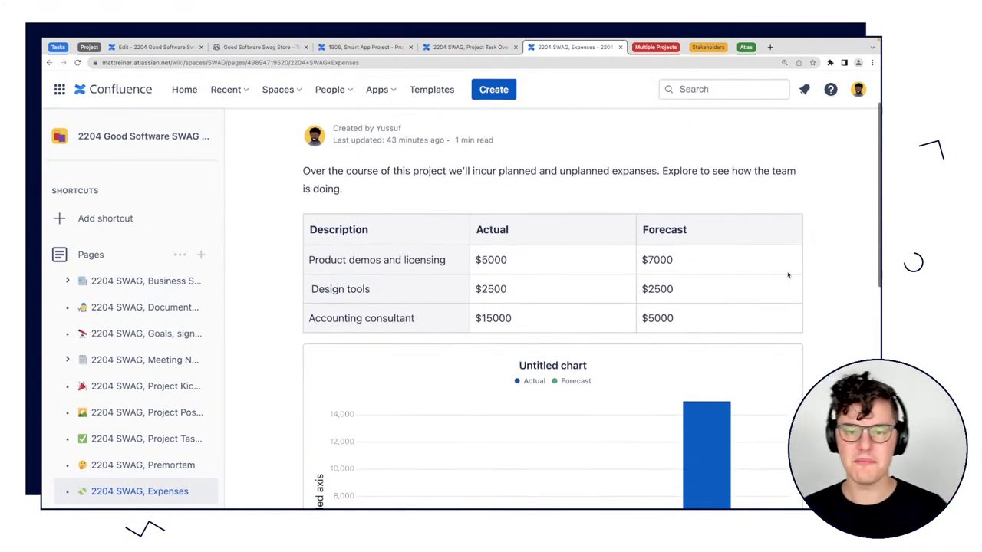
scroll(811, 311, down, 1)
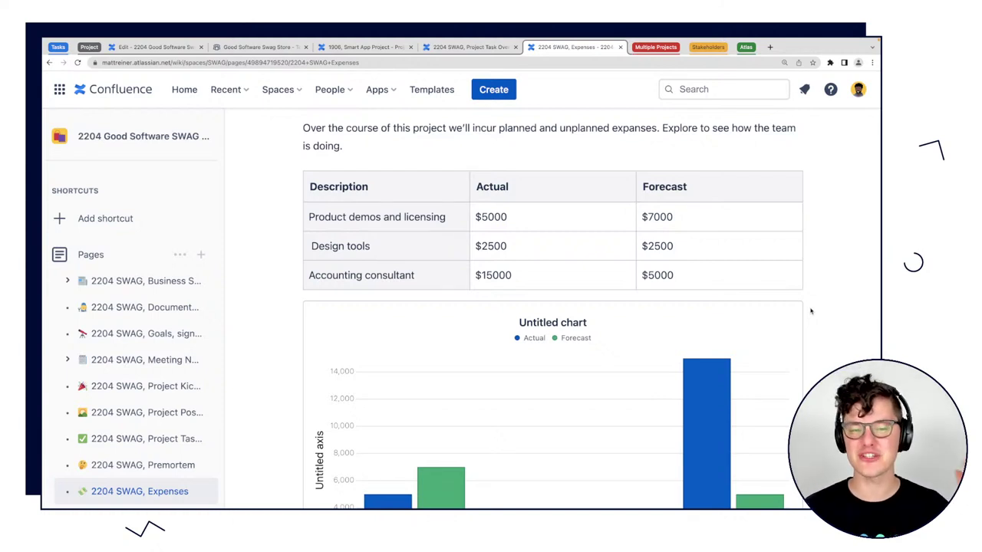
scroll(832, 249, down, 1)
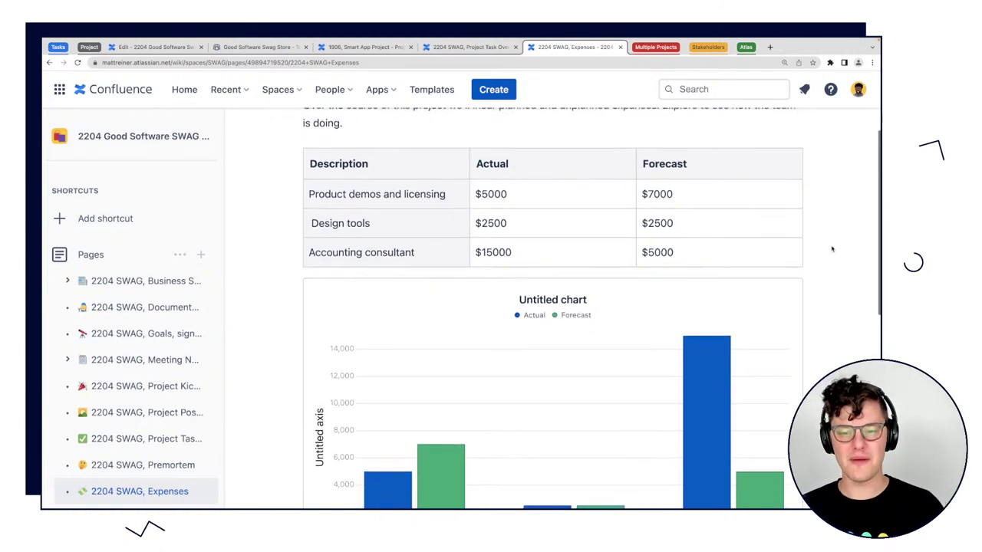
mouse_move(433, 357)
scroll(434, 357, up, 1)
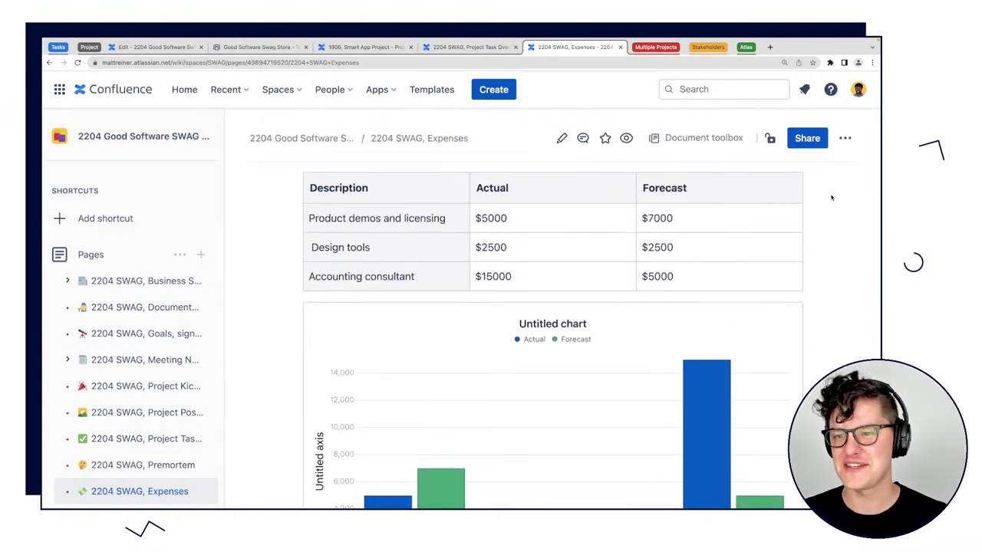
scroll(832, 198, up, 2)
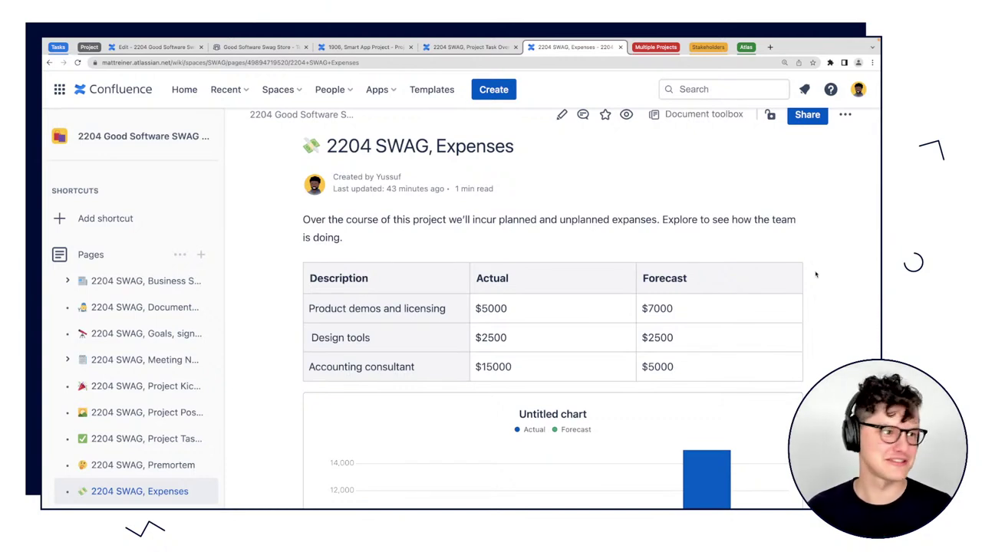
drag(305, 268, 811, 357)
click(818, 358)
scroll(821, 355, down, 2)
scroll(822, 355, down, 1)
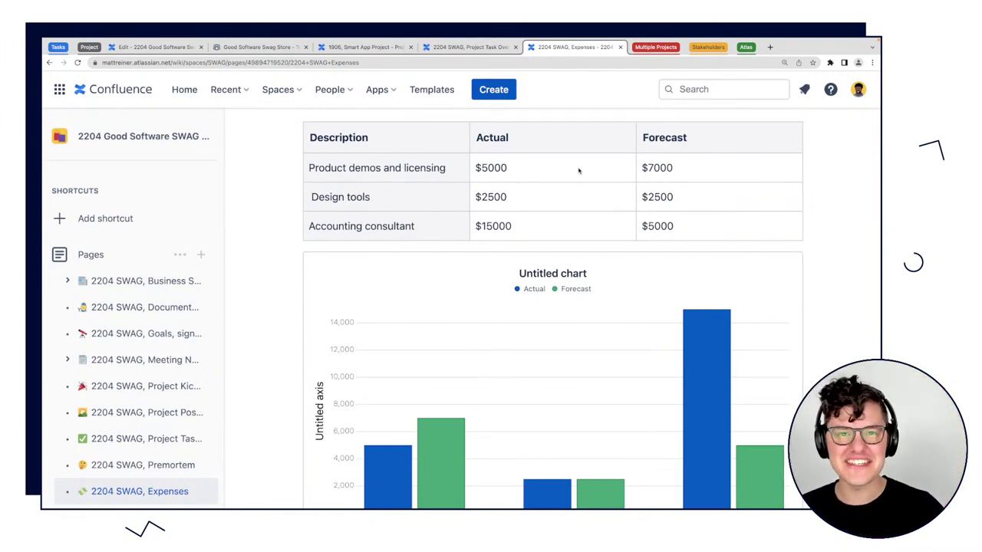
scroll(541, 227, down, 2)
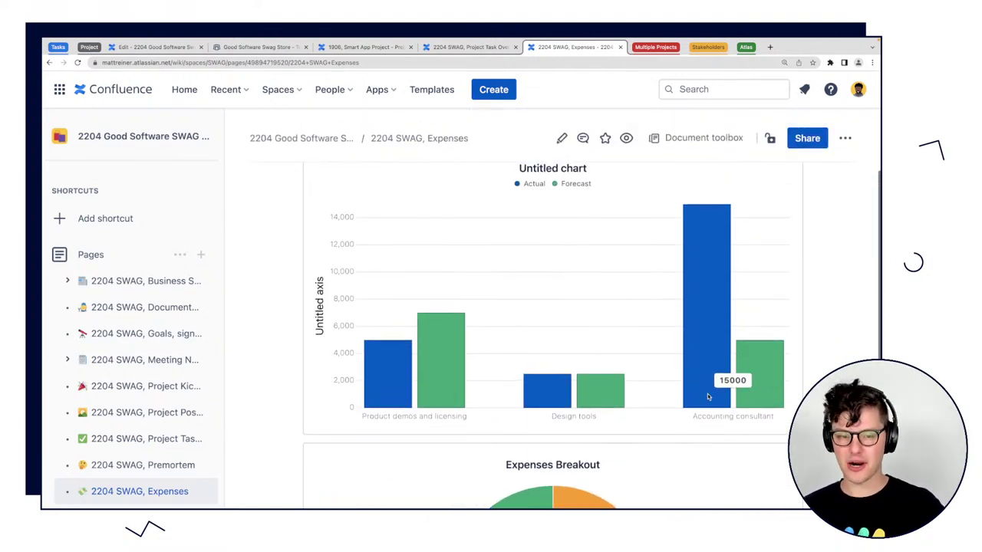
scroll(584, 208, up, 1)
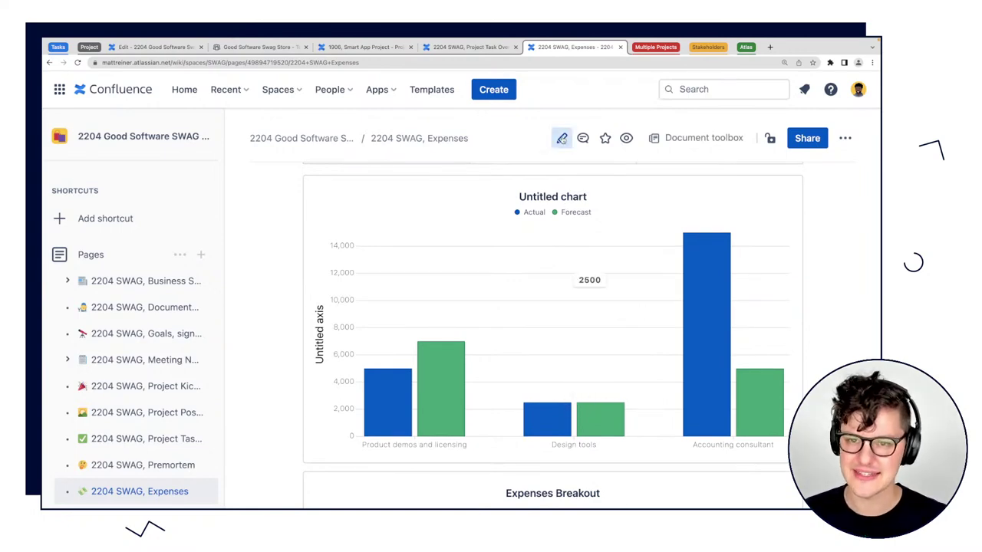
Edit the Expenses page and open the chart options of the Actual vs. Forecast bar chart.
key(e)
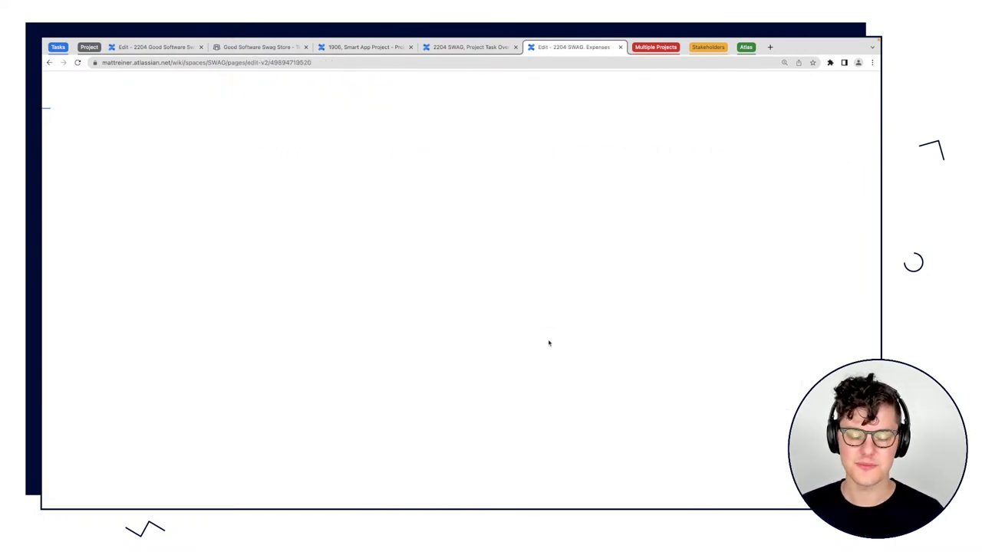
scroll(402, 340, down, 10)
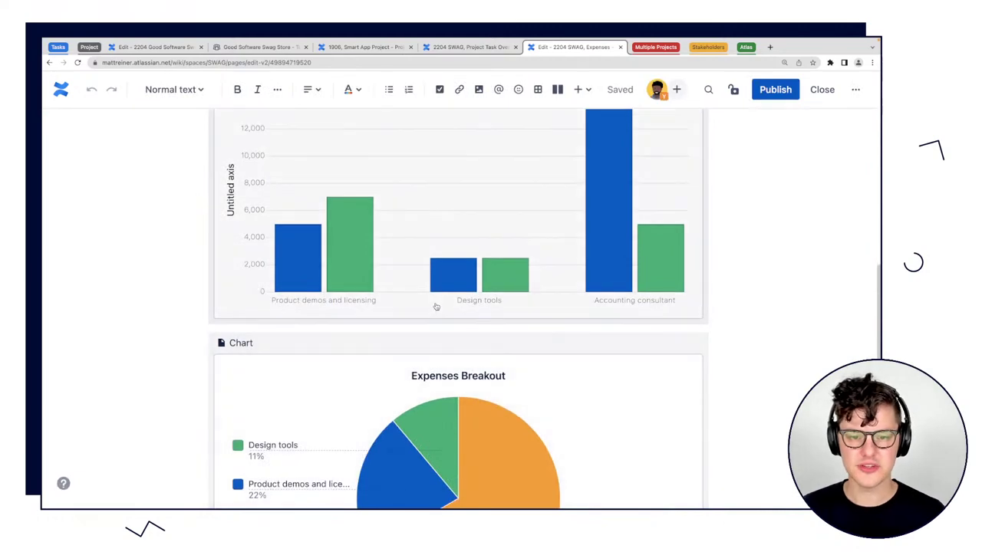
click(436, 307)
scroll(453, 307, up, 5)
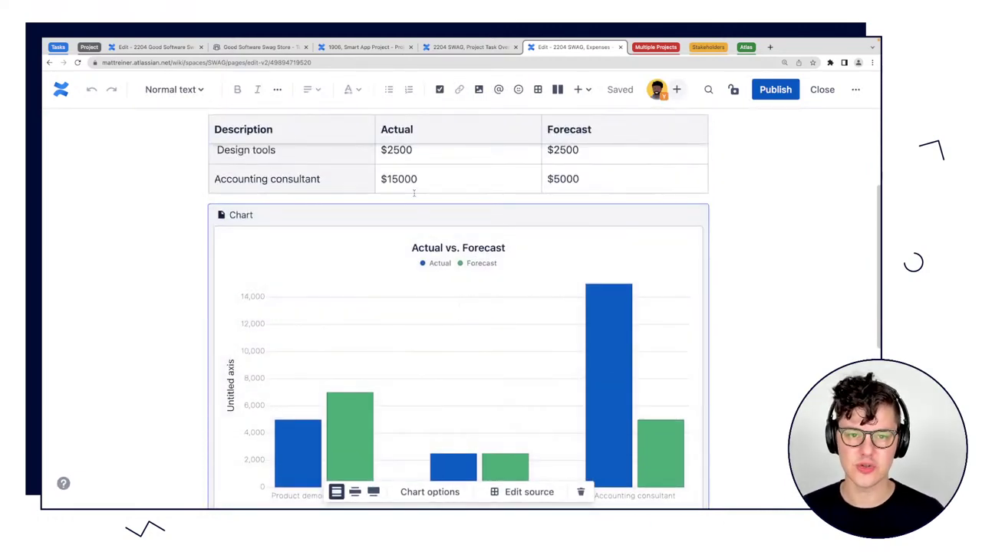
scroll(583, 194, up, 1)
scroll(552, 345, down, 2)
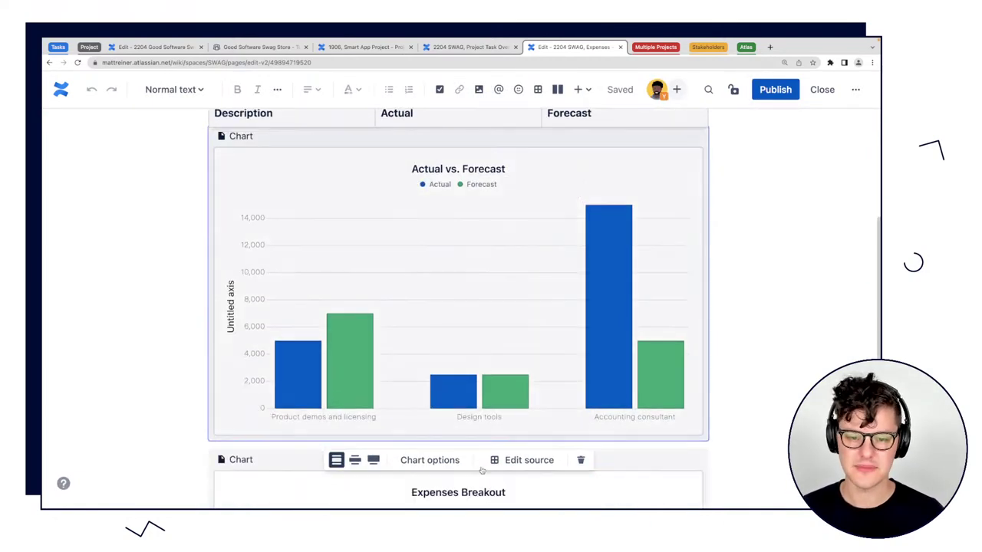
click(434, 460)
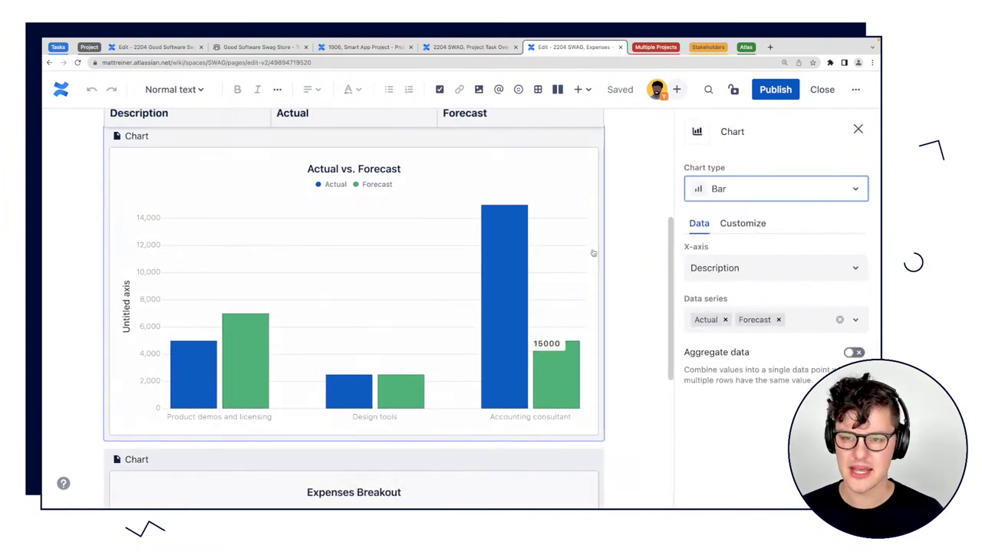
Set the bar chart's Y-axis label to "Amount in USD" and close the chart options.
click(740, 225)
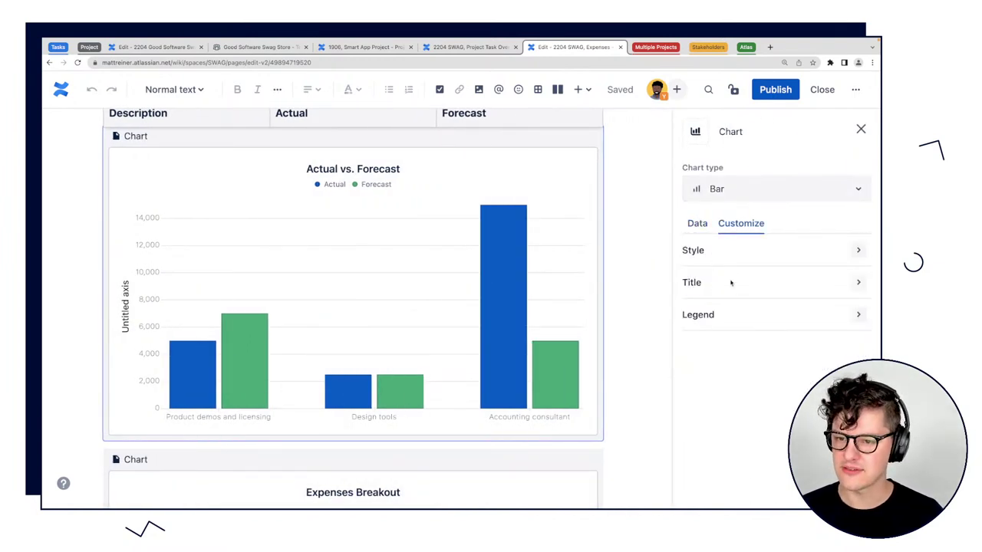
click(732, 284)
click(732, 332)
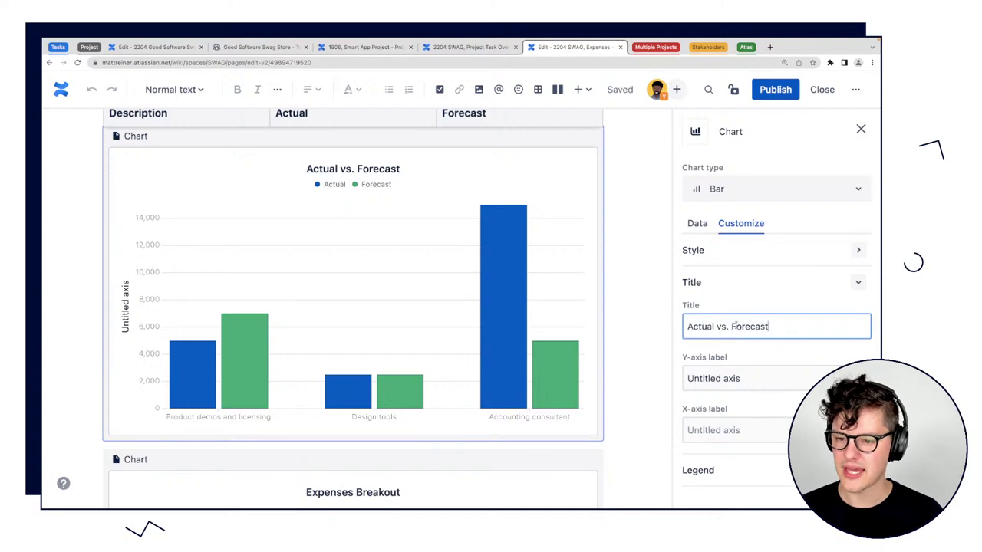
triple_click(732, 330)
click(732, 330)
click(726, 378)
triple_click(725, 378)
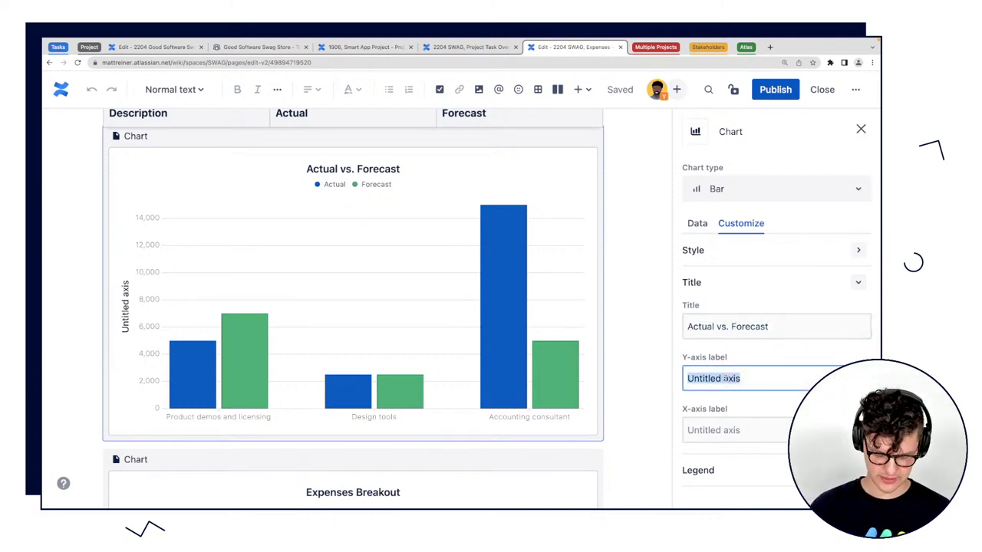
text(Amount in USD)
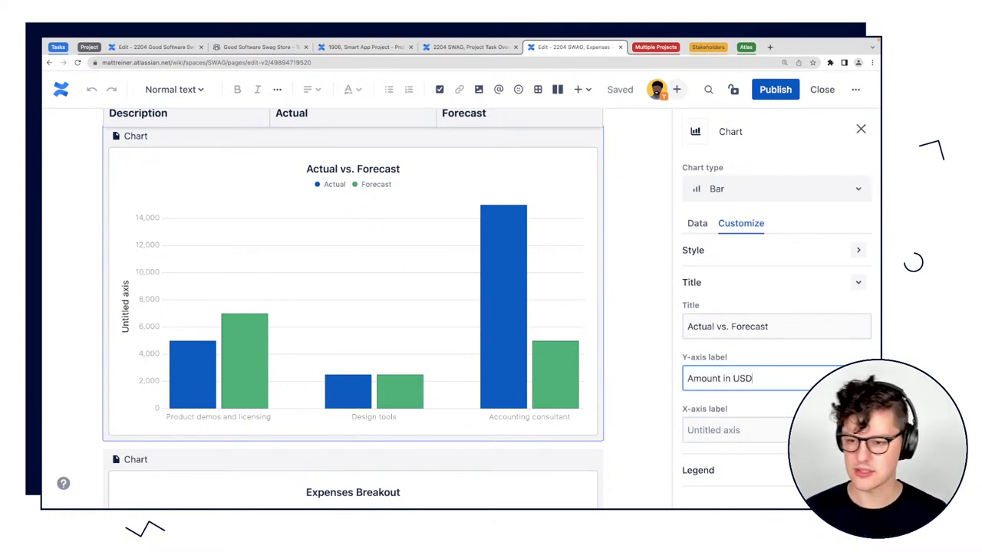
click(748, 434)
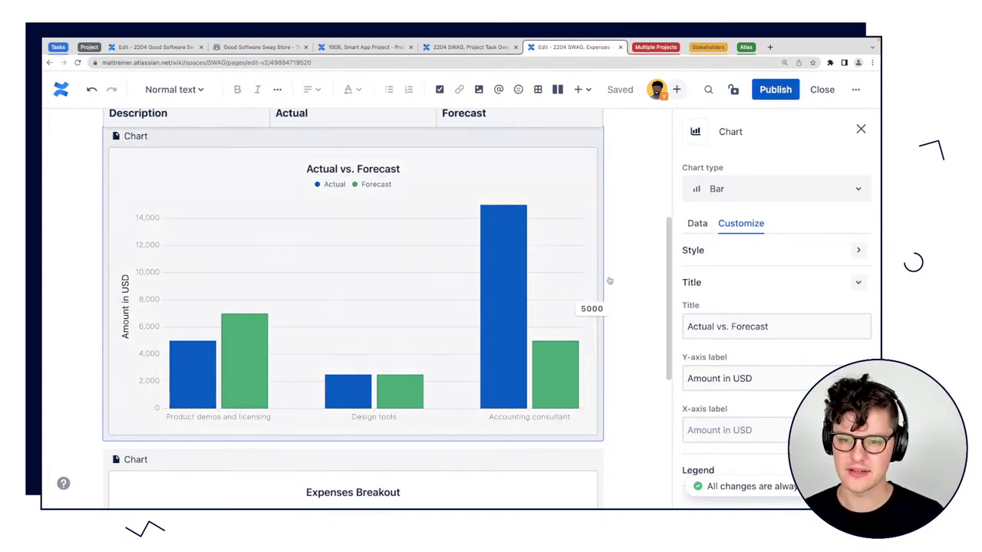
click(861, 129)
Examine the Expenses Breakout pie chart beneath the Actual vs. Forecast bar chart.
scroll(584, 314, down, 5)
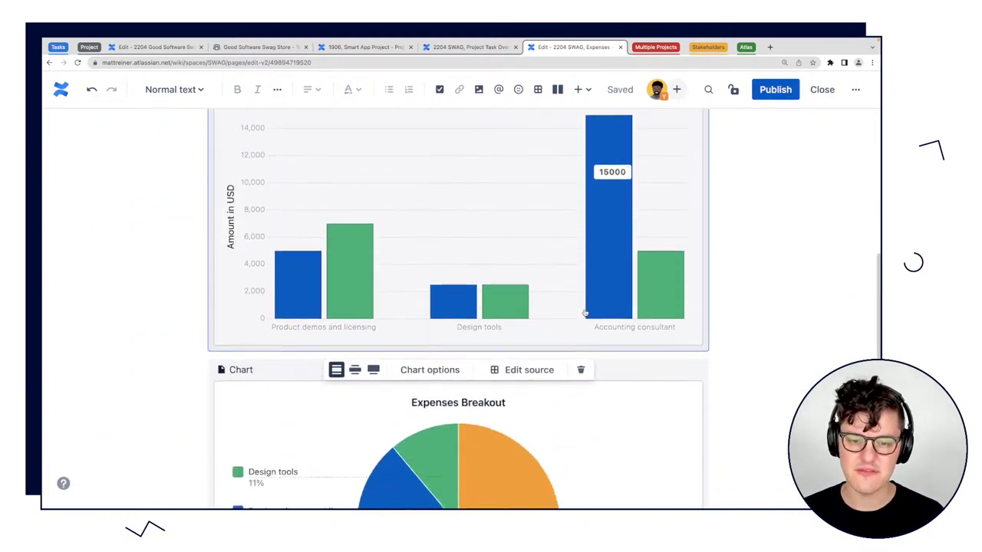
click(298, 187)
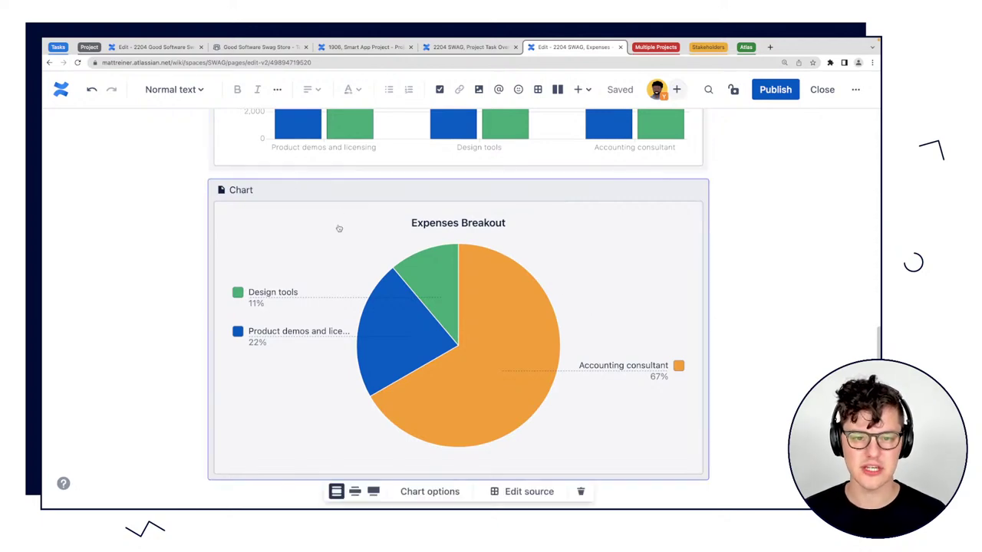
scroll(469, 213, down, 1)
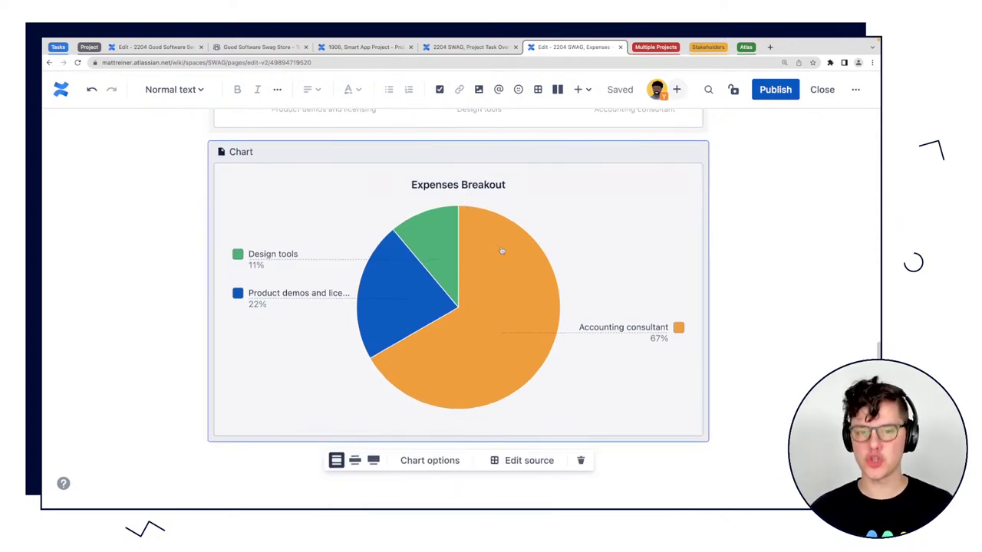
Try $22500 as the Design tools Actual amount in the expenses table and check how the bar and pie charts respond.
scroll(470, 235, up, 8)
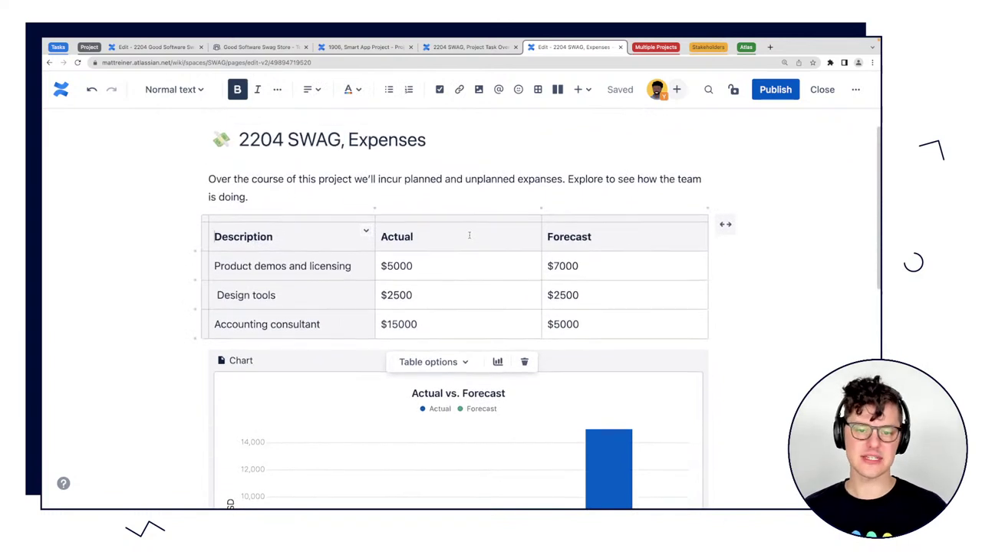
scroll(469, 236, down, 1)
click(415, 261)
click(394, 261)
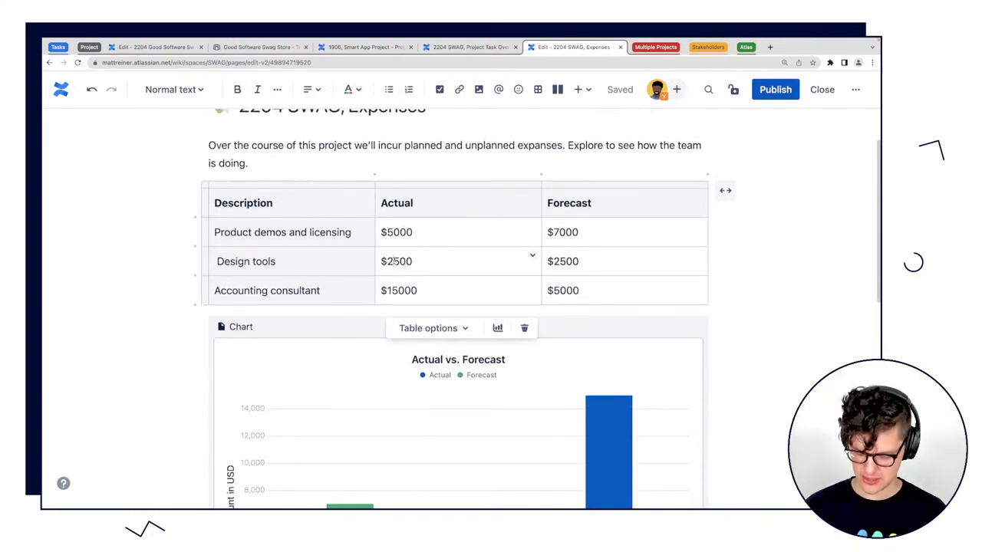
text(2)
scroll(439, 326, down, 4)
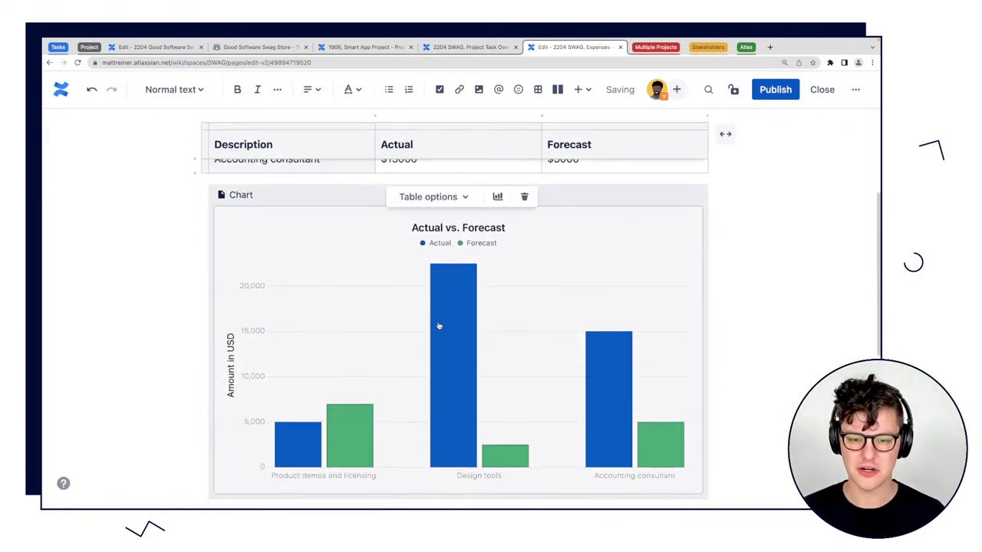
scroll(439, 326, up, 1)
scroll(438, 326, down, 4)
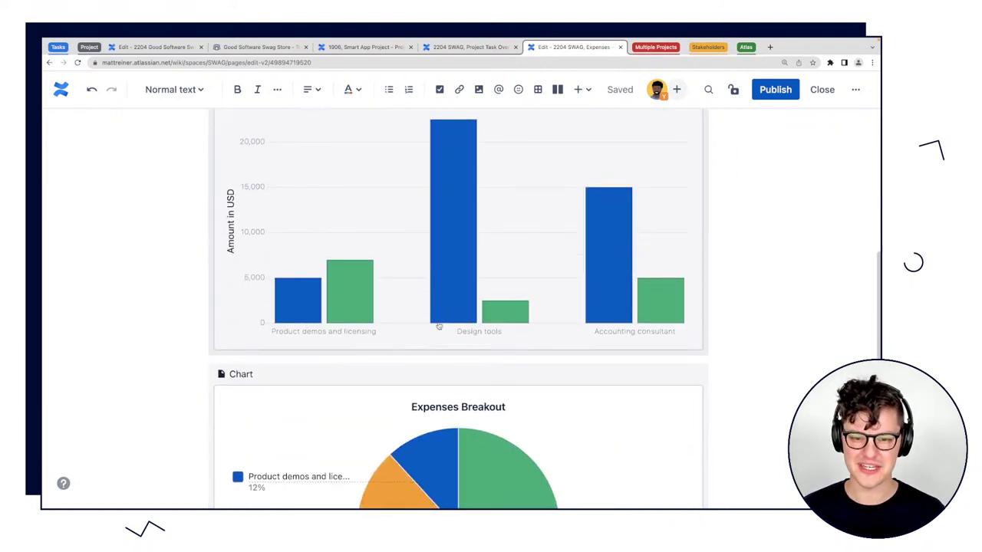
scroll(439, 326, down, 3)
scroll(438, 327, up, 6)
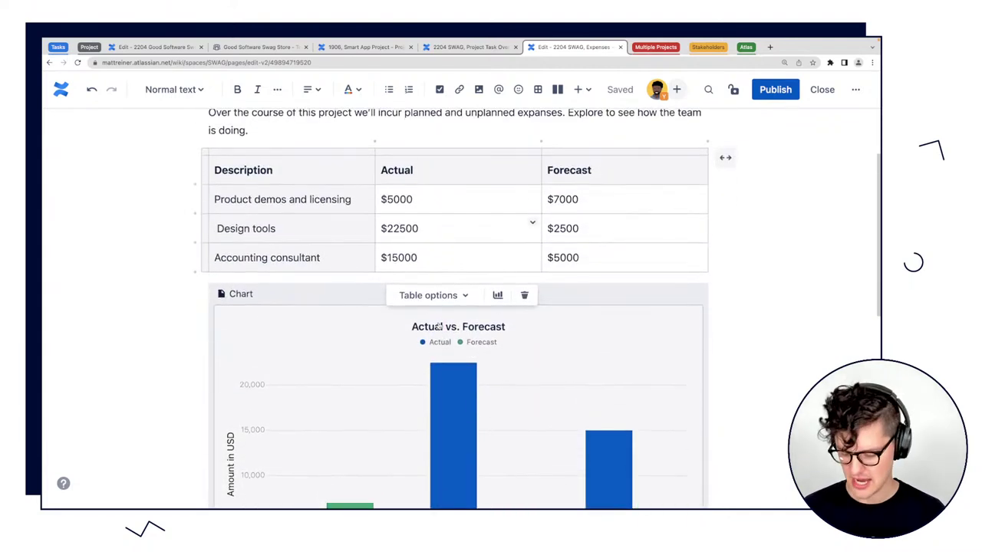
Restore the Design tools Actual amount to $2500 and publish the Expenses page.
key(BackSpace)
scroll(453, 307, up, 2)
click(775, 89)
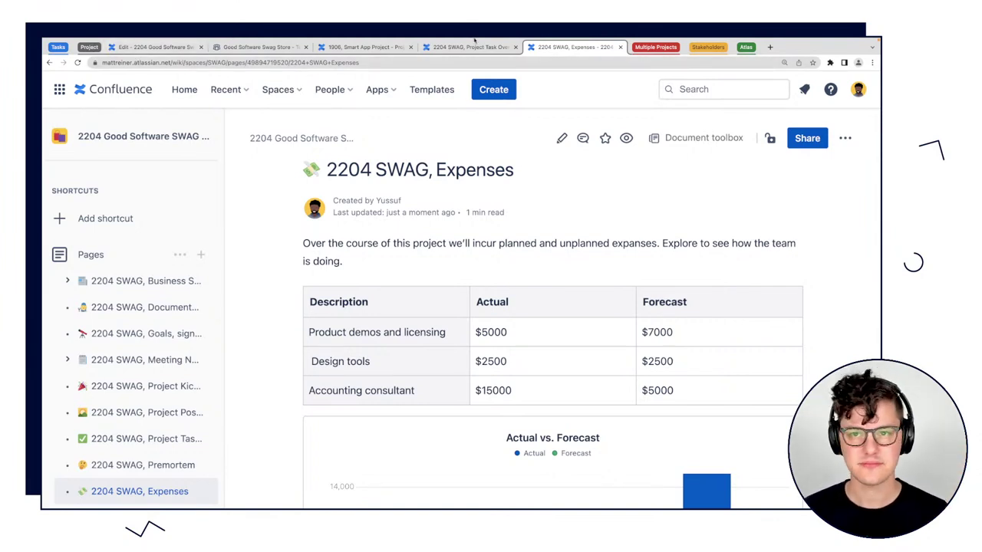
Switch to the Projects spreadsheet in Google Sheets from the Multiple Projects tab group and collapse the Project tab group.
click(641, 48)
click(511, 47)
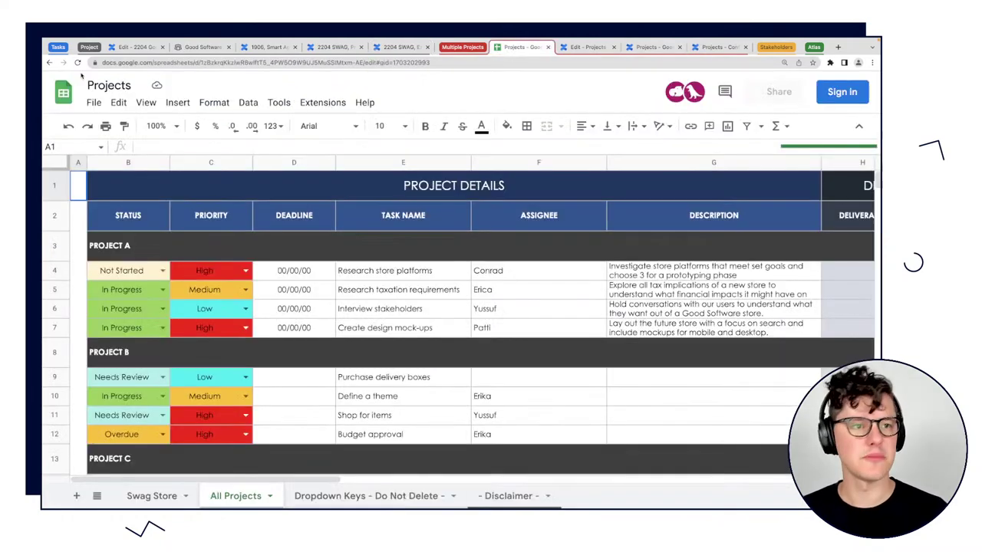
click(89, 48)
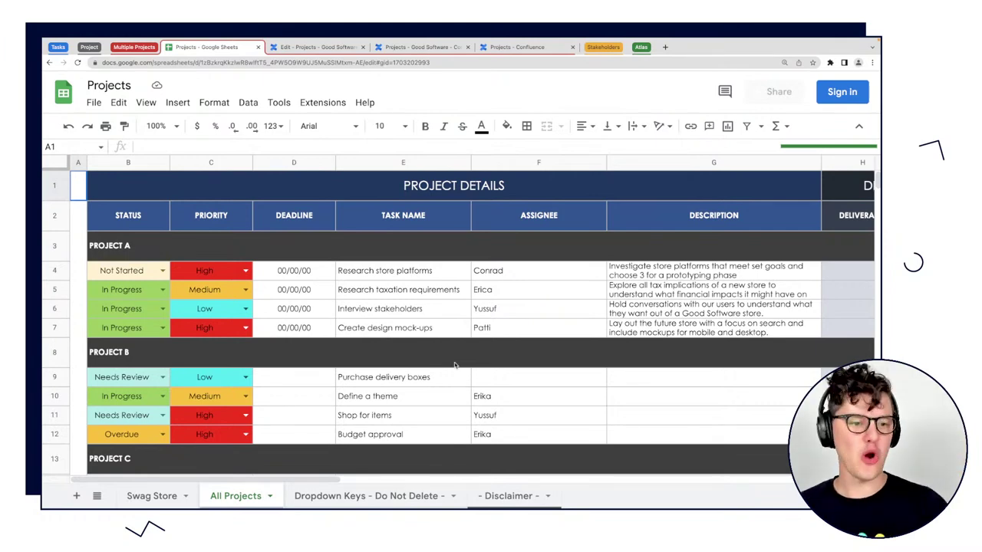
Examine the All Projects sheet, covering its project sections and its project details, deliverables and cost/hours columns.
scroll(164, 311, down, 3)
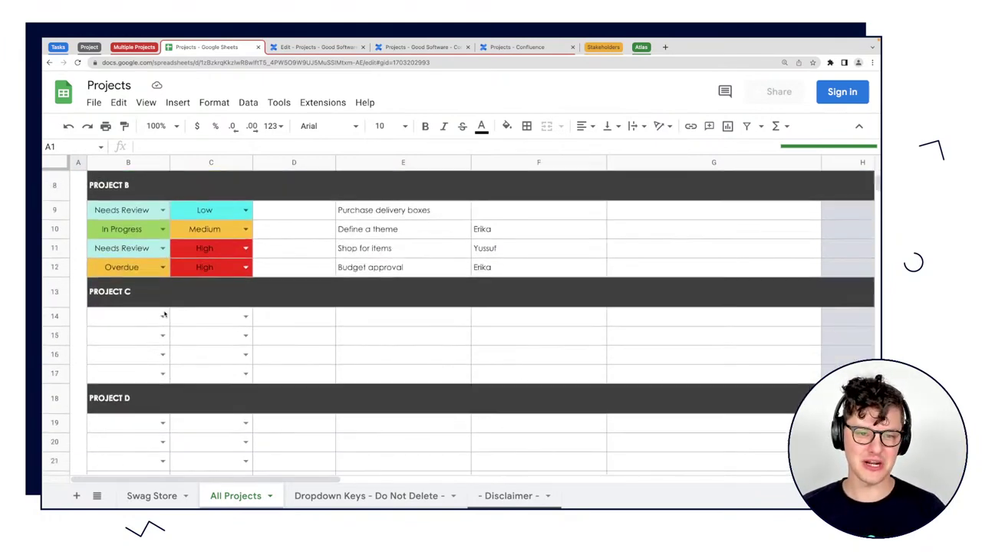
scroll(164, 311, up, 3)
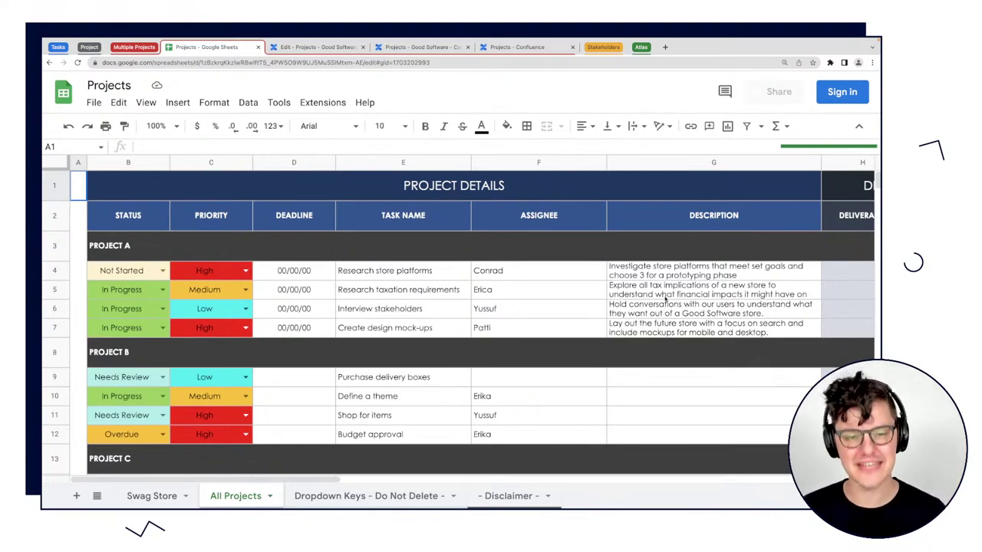
scroll(660, 300, right, 10)
scroll(636, 300, left, 6)
scroll(636, 300, right, 8)
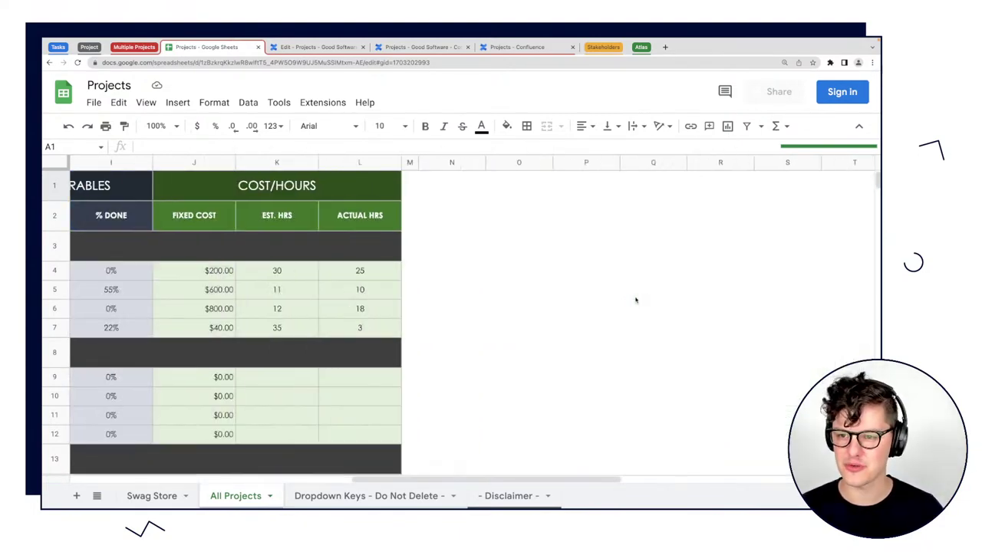
scroll(636, 300, left, 12)
scroll(636, 300, down, 3)
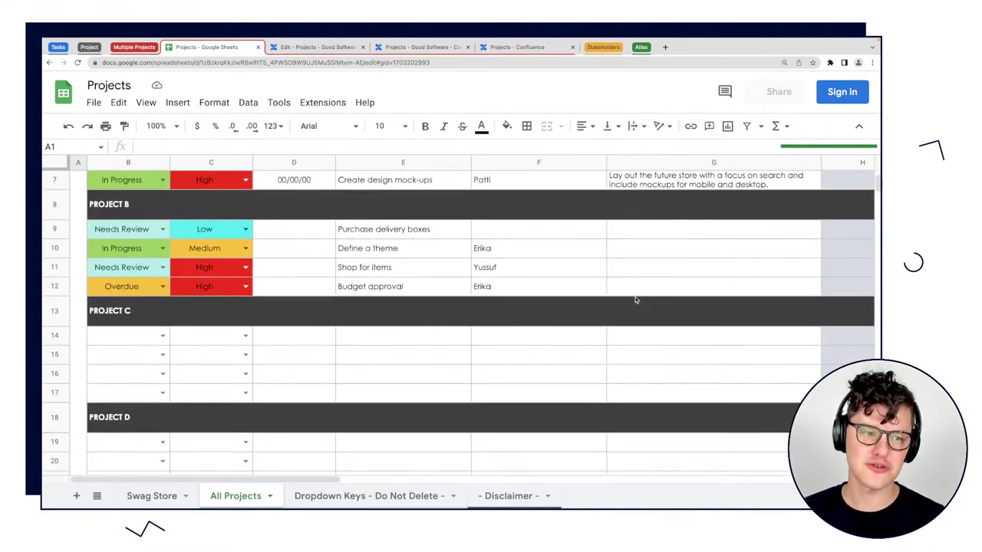
scroll(636, 300, up, 4)
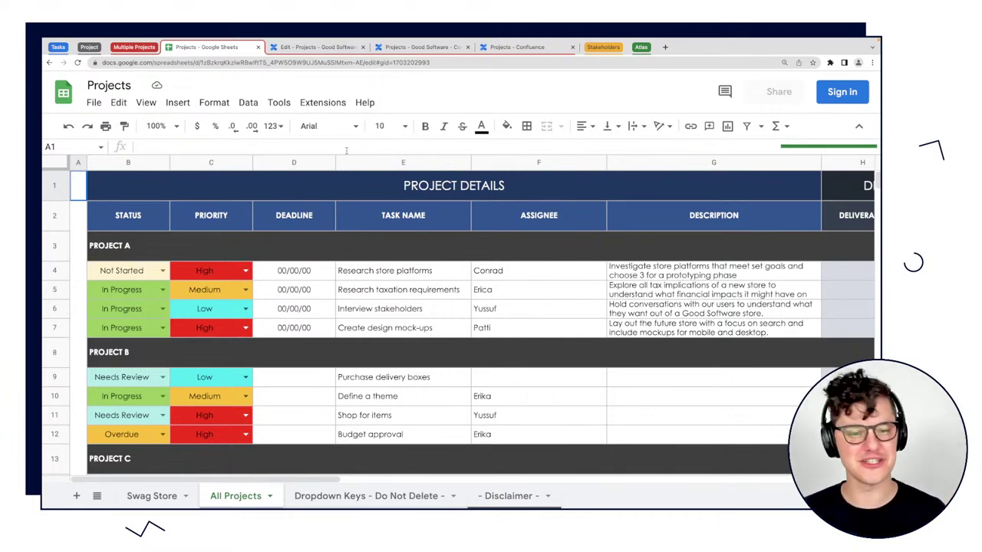
Switch to the Confluence draft of the Projects page and review its project table and the Page Properties Report below it.
click(315, 51)
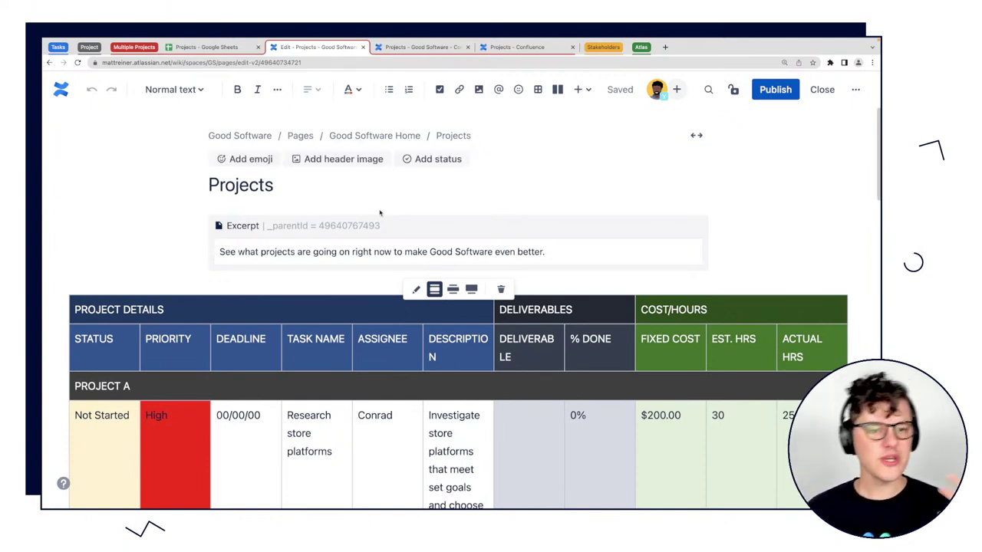
double_click(268, 191)
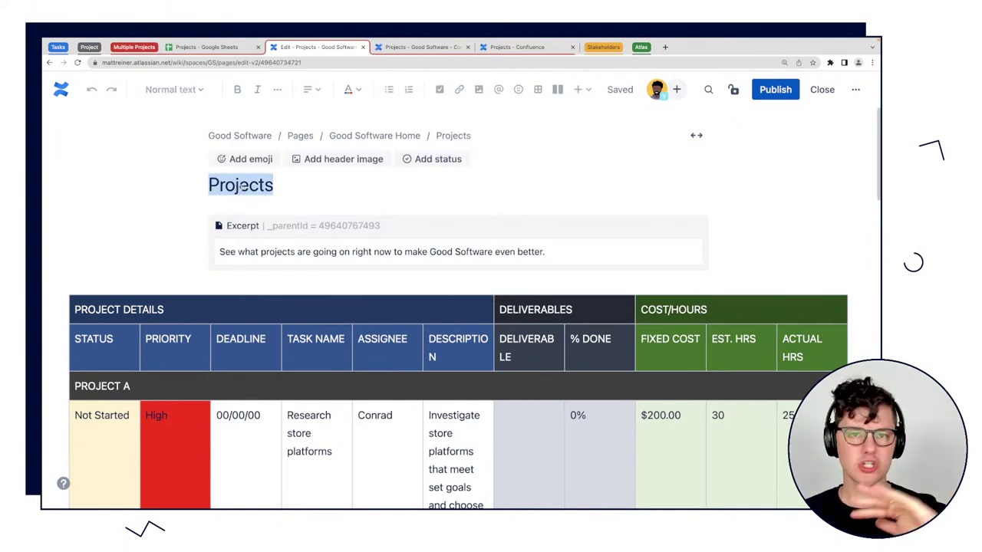
click(147, 225)
scroll(148, 226, down, 3)
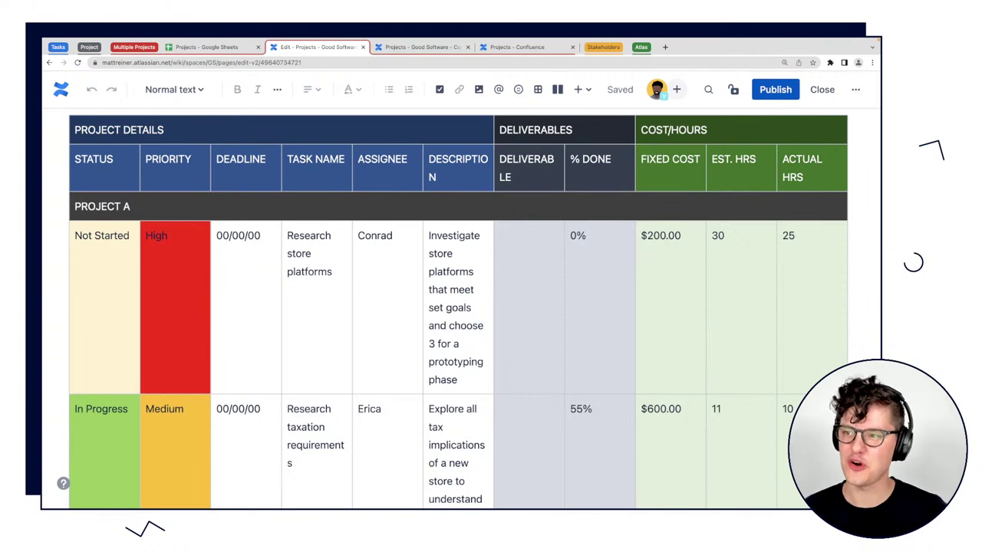
scroll(247, 206, down, 10)
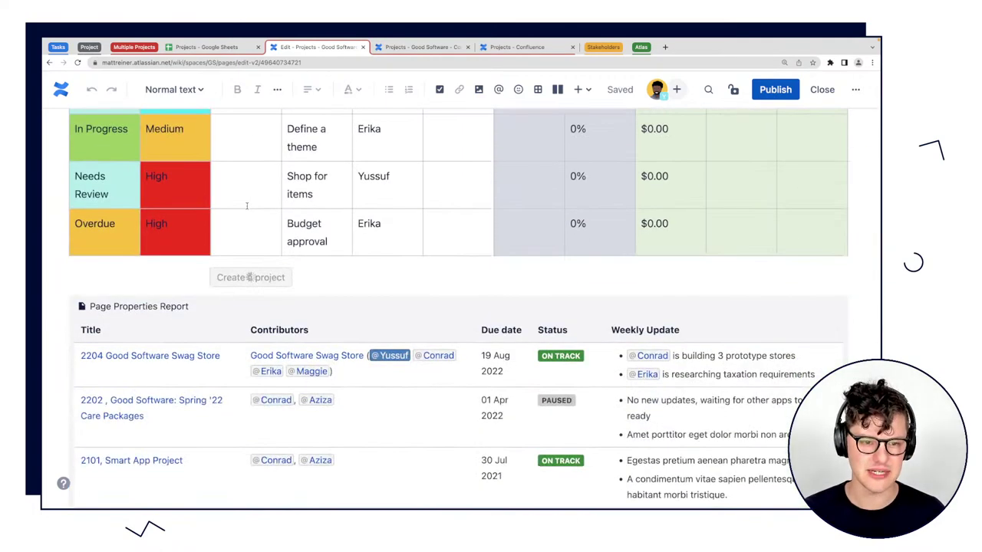
scroll(180, 225, up, 15)
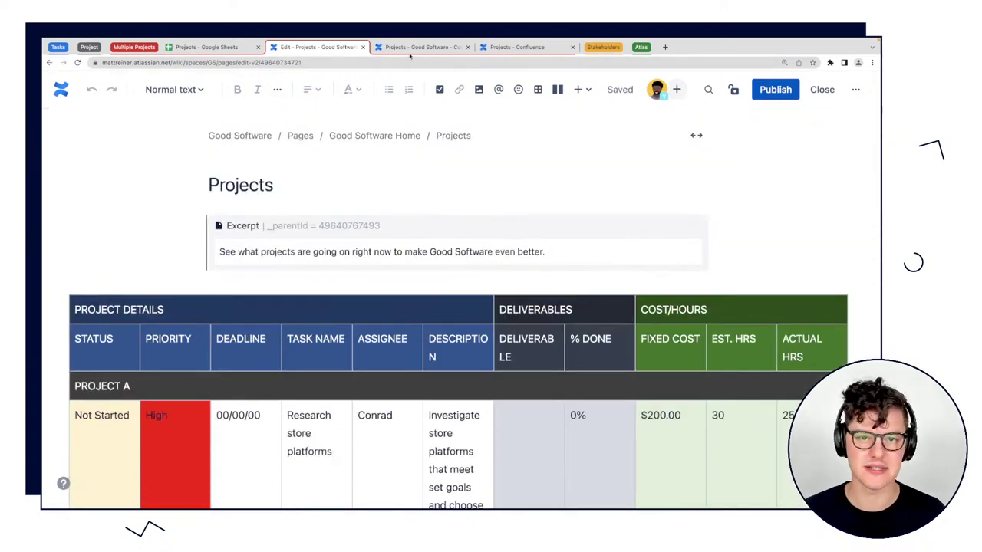
Examine the published Projects page, comparing each project's contributors, due date, status and weekly update.
click(419, 47)
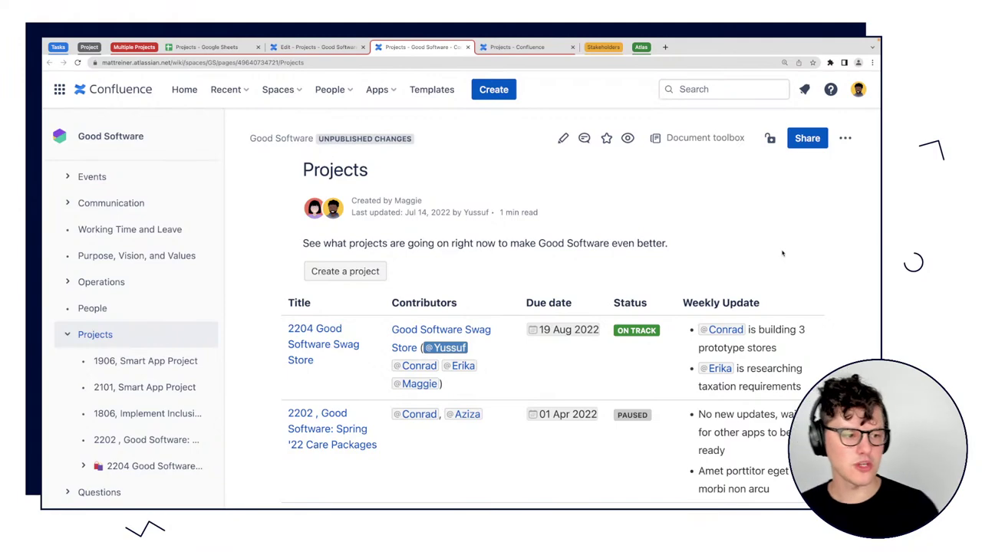
scroll(773, 294, down, 5)
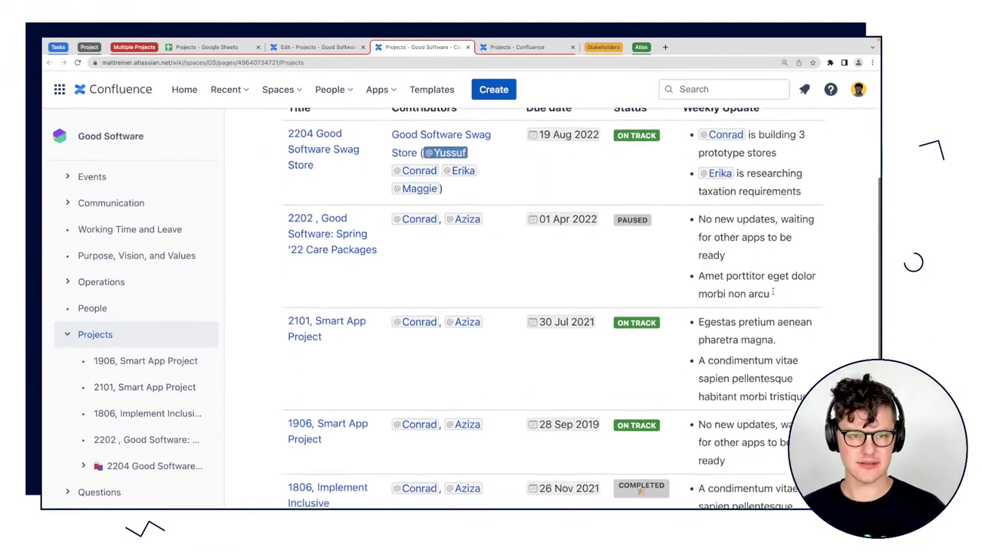
scroll(773, 292, up, 2)
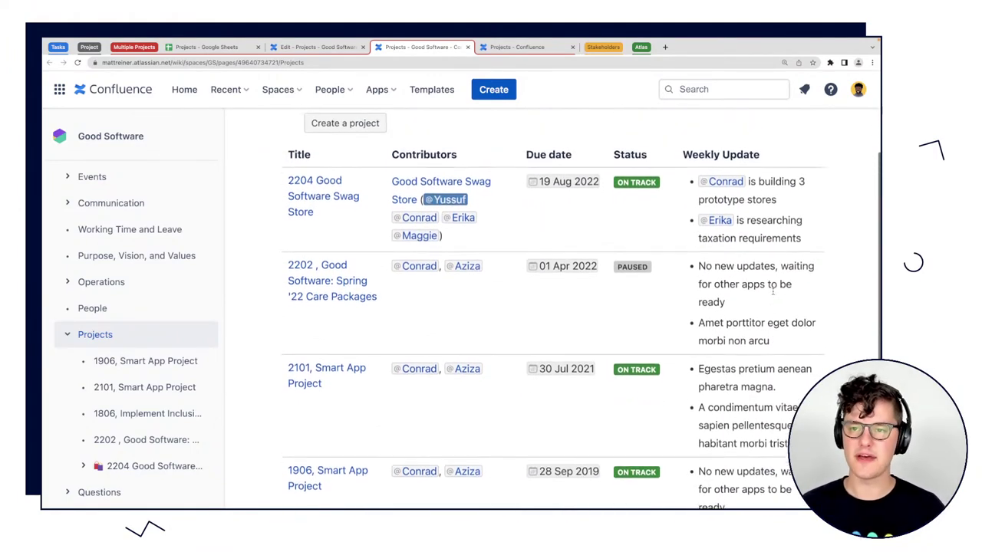
scroll(513, 215, up, 1)
scroll(340, 244, down, 3)
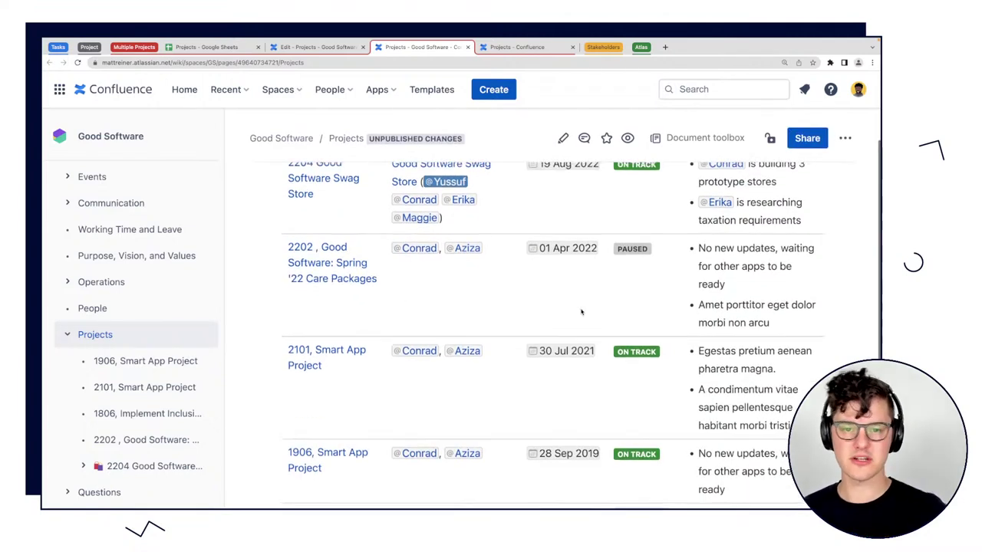
scroll(580, 310, up, 3)
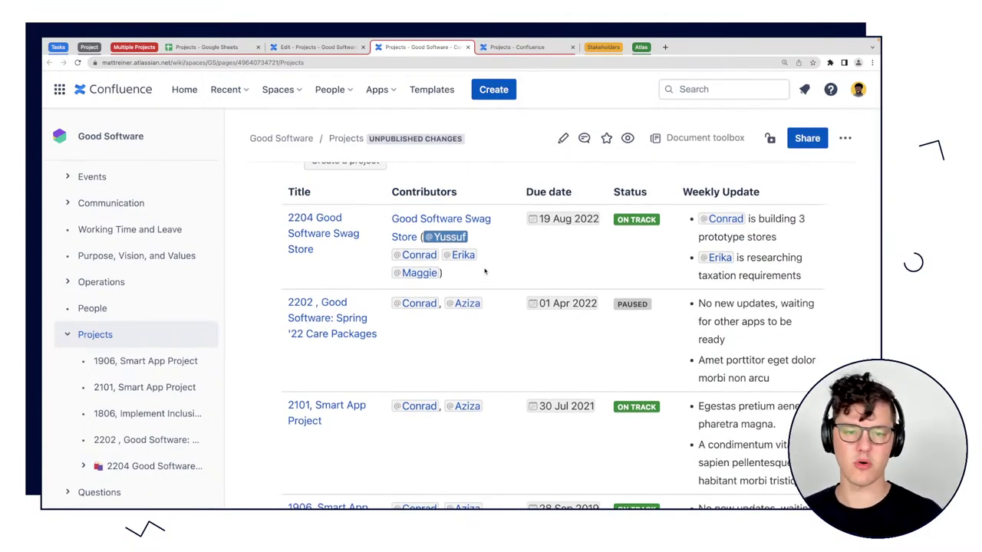
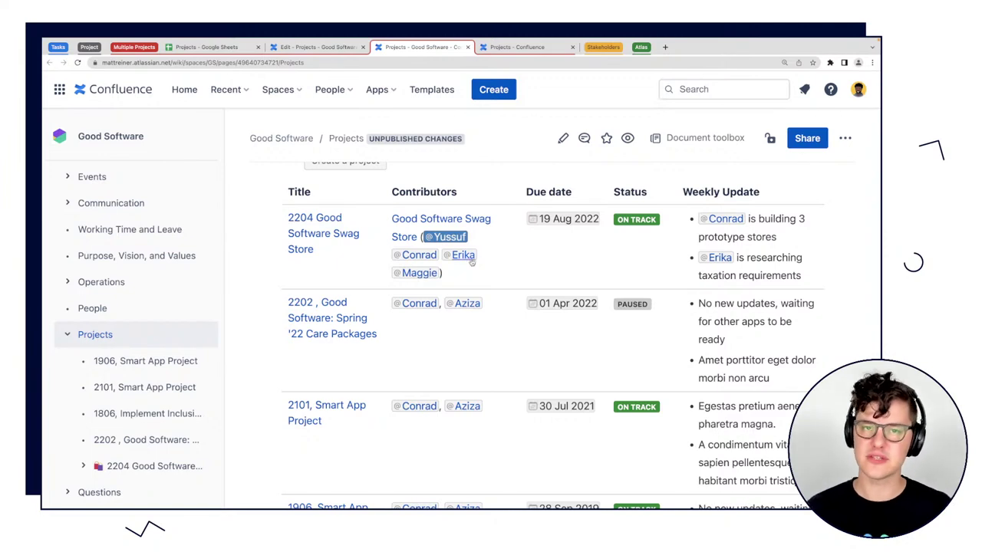
scroll(552, 285, up, 1)
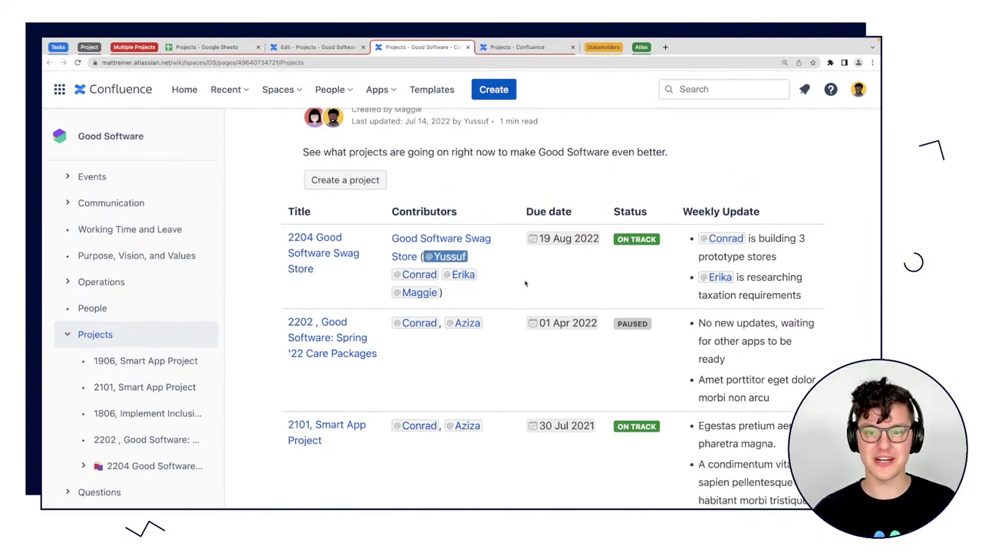
scroll(525, 284, down, 3)
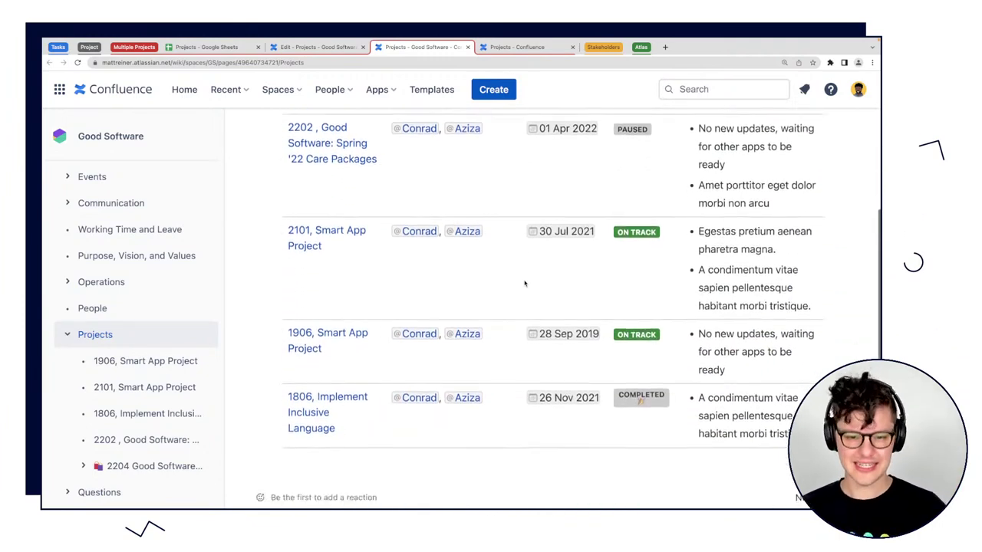
scroll(524, 284, up, 3)
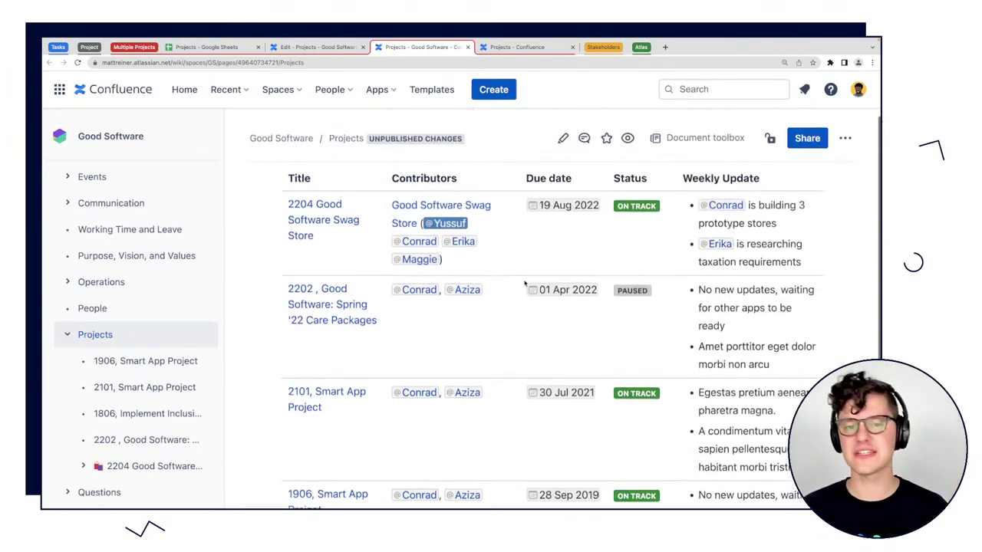
Open the published Projects page for editing and bring up the Page Properties Report macro's settings.
scroll(525, 284, up, 2)
key(e)
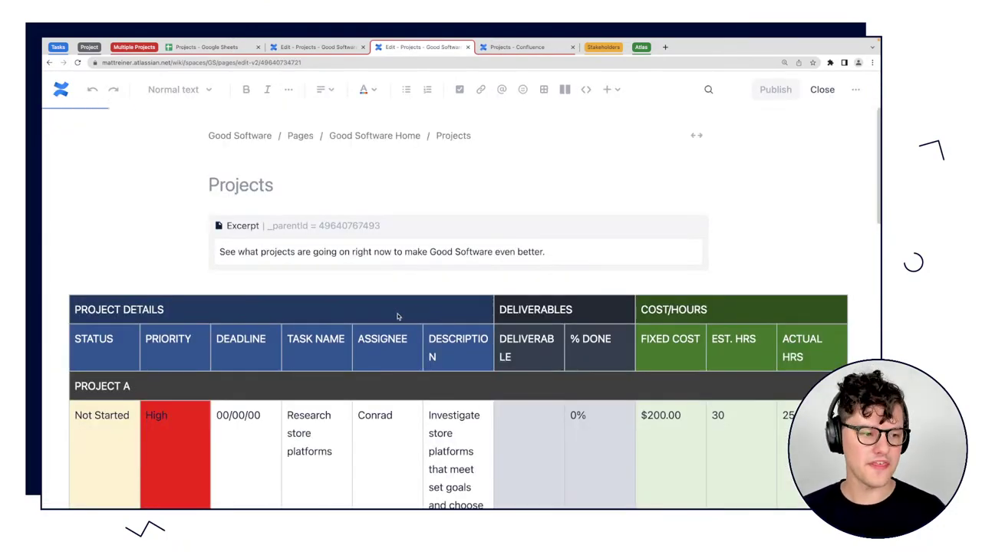
scroll(330, 315, down, 2)
scroll(265, 317, down, 5)
scroll(265, 316, up, 3)
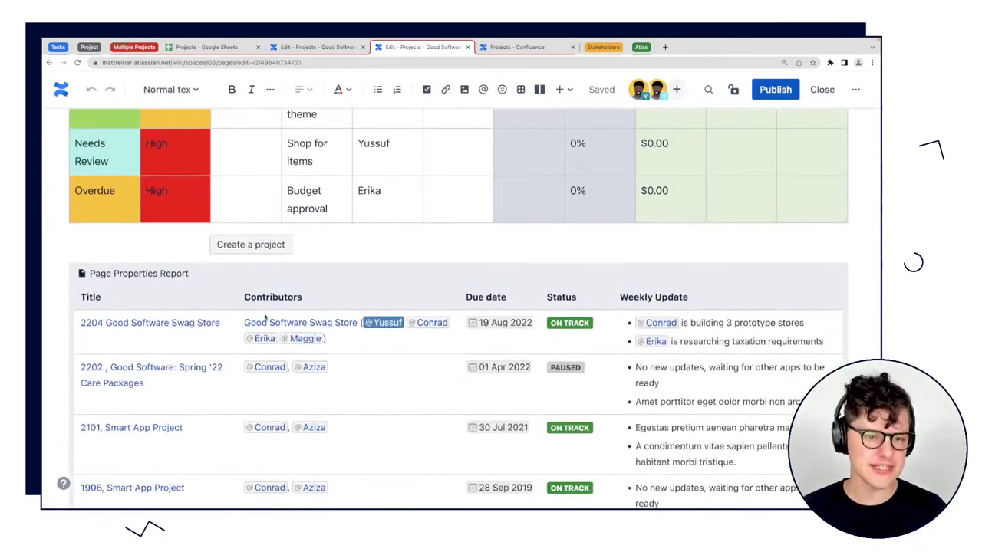
click(201, 282)
scroll(387, 339, down, 1)
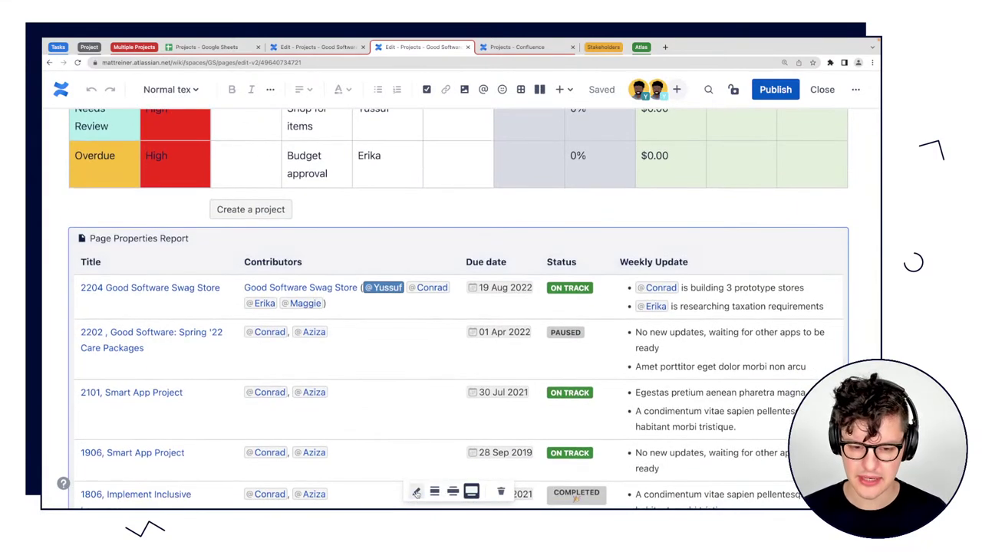
click(415, 491)
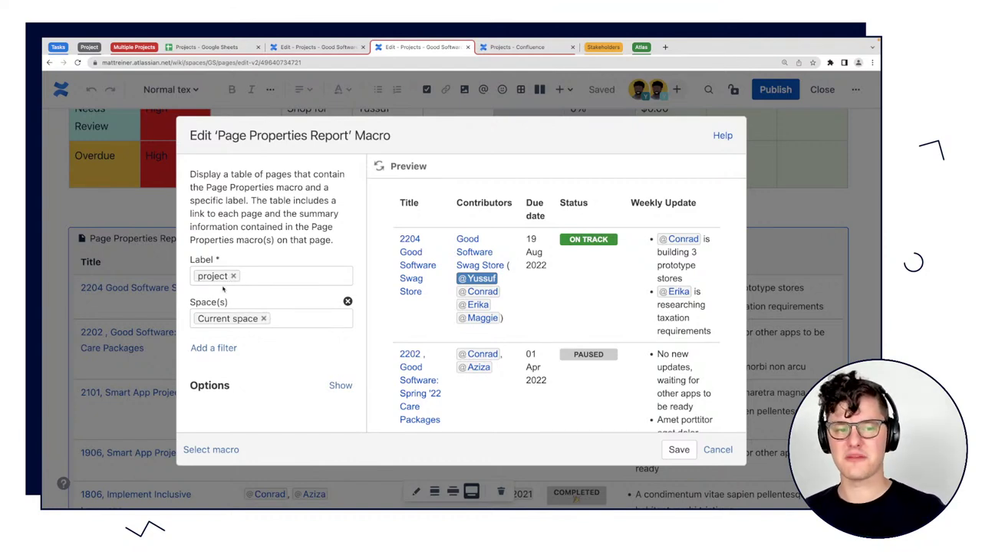
Examine the report macro's available filters and its display options, including the columns to show, item count and sorting.
click(227, 348)
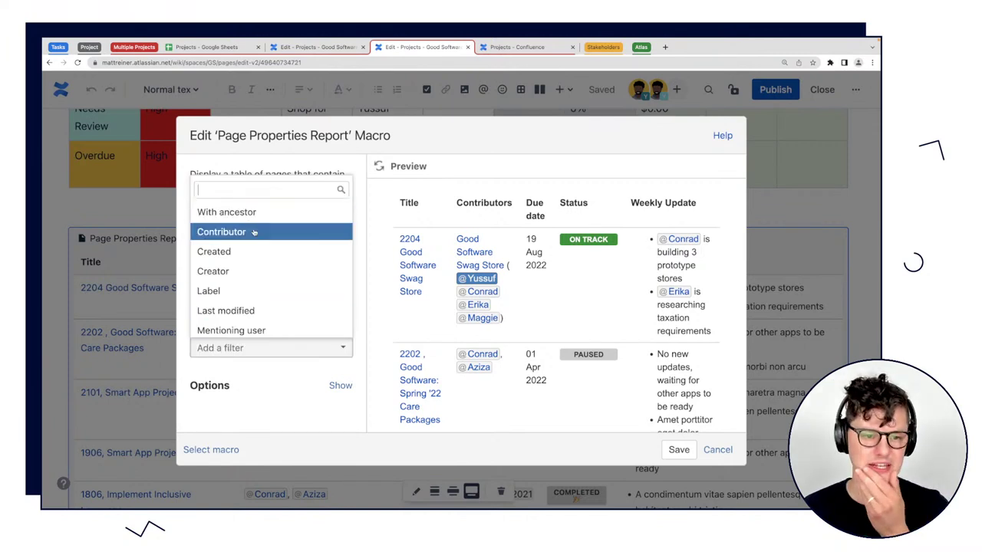
scroll(275, 280, down, 1)
scroll(274, 281, down, 2)
click(216, 407)
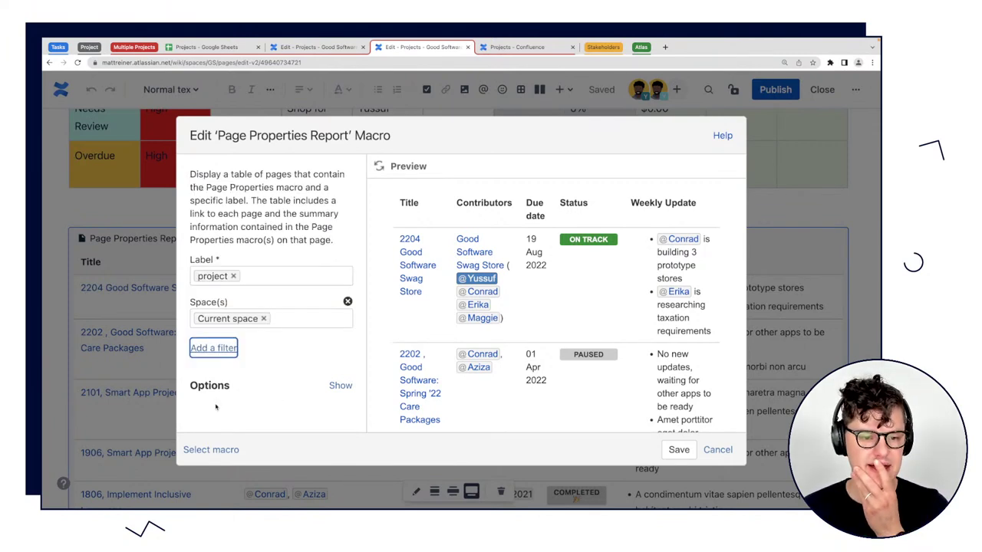
click(340, 387)
scroll(329, 367, down, 5)
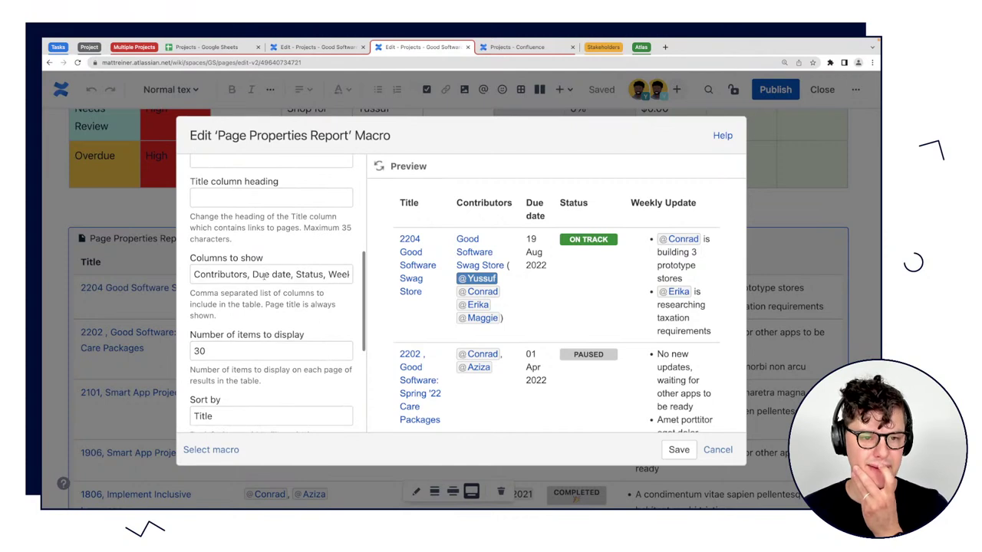
scroll(263, 275, down, 1)
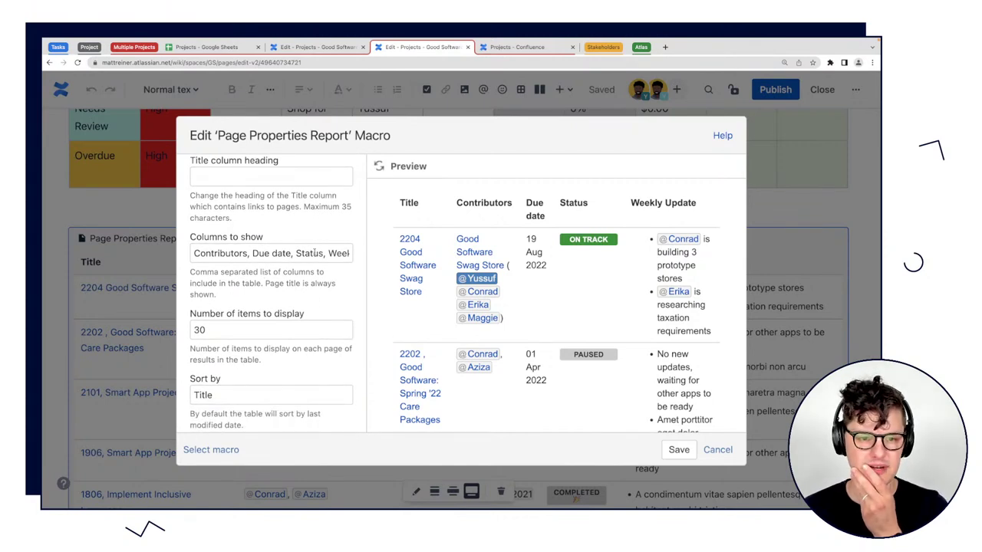
scroll(315, 253, right, 1)
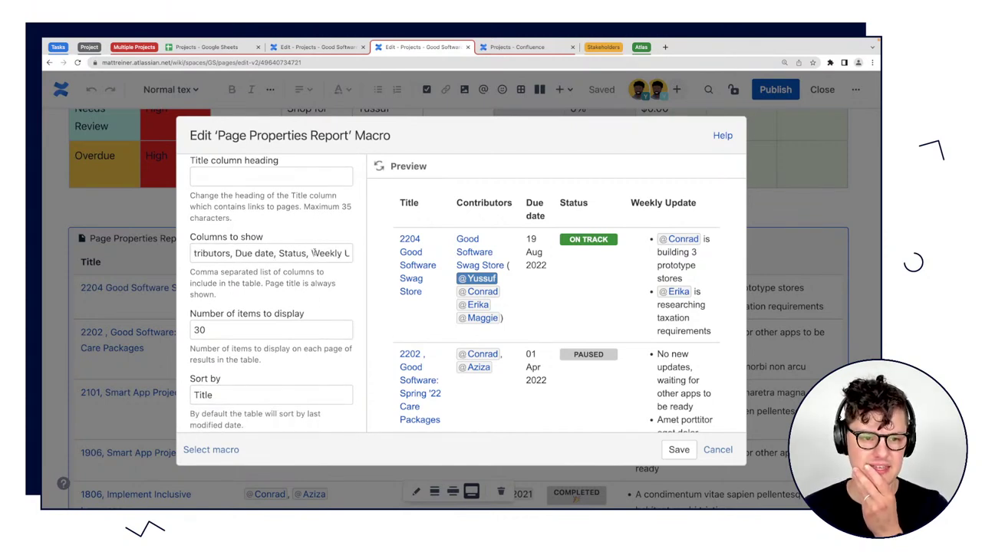
Try to drop Contributors from the report, leaving Due date, Status, Weekly Update as columns to show; refresh the preview and save the macro.
click(234, 254)
drag(234, 254, 189, 254)
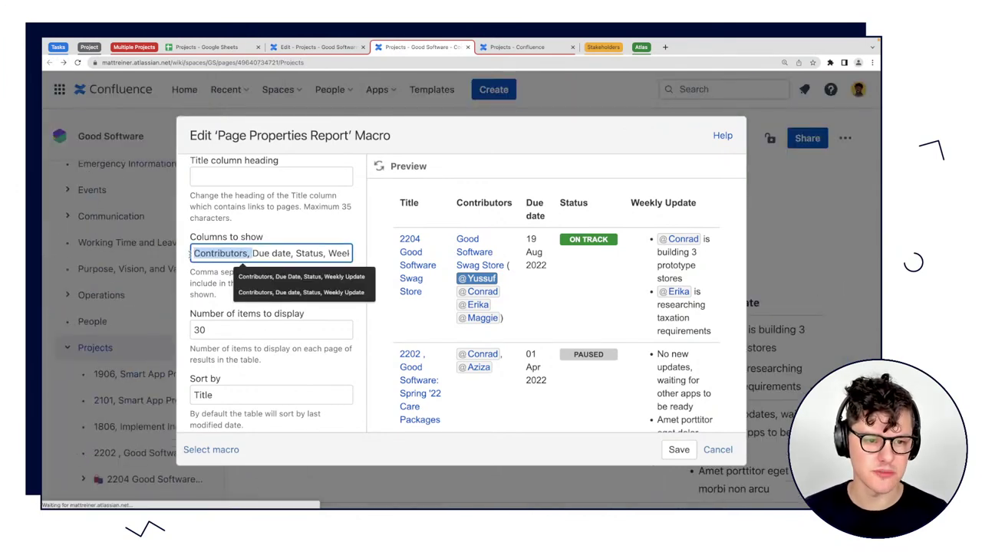
click(191, 254)
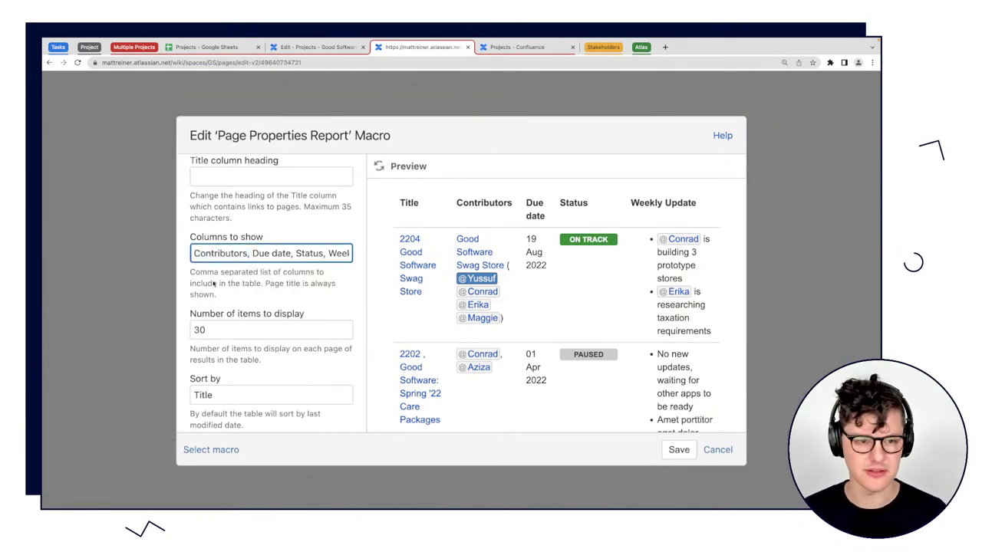
mouse_move(256, 254)
mouse_down()
mouse_move(191, 254)
mouse_move(238, 254)
mouse_up()
click(188, 258)
key(BackSpace)
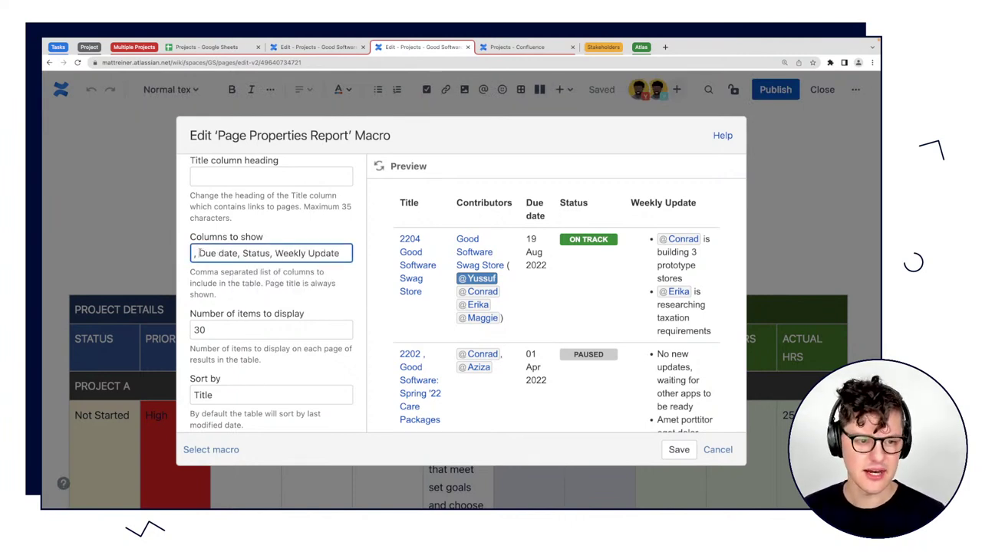
key(Delete)
click(378, 168)
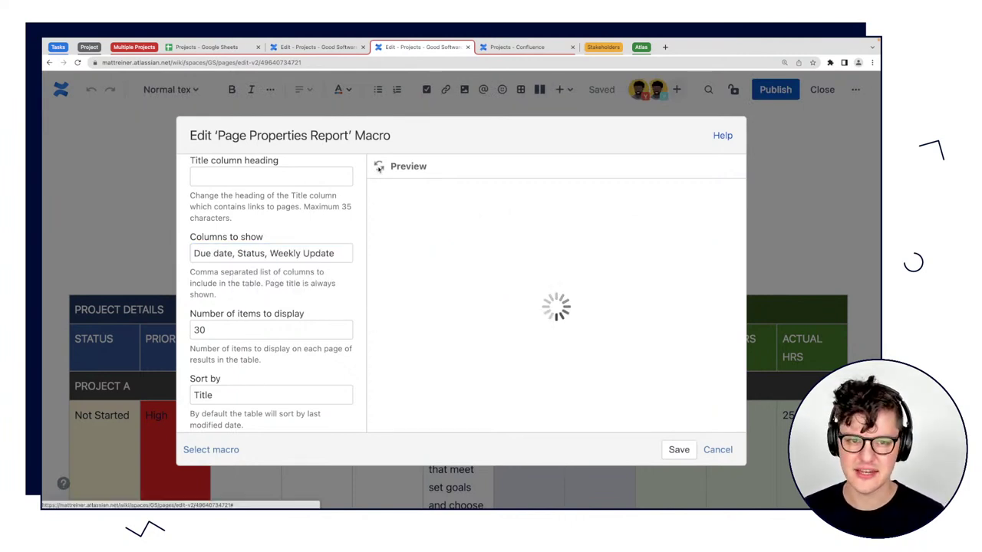
scroll(455, 306, down, 2)
scroll(455, 306, up, 1)
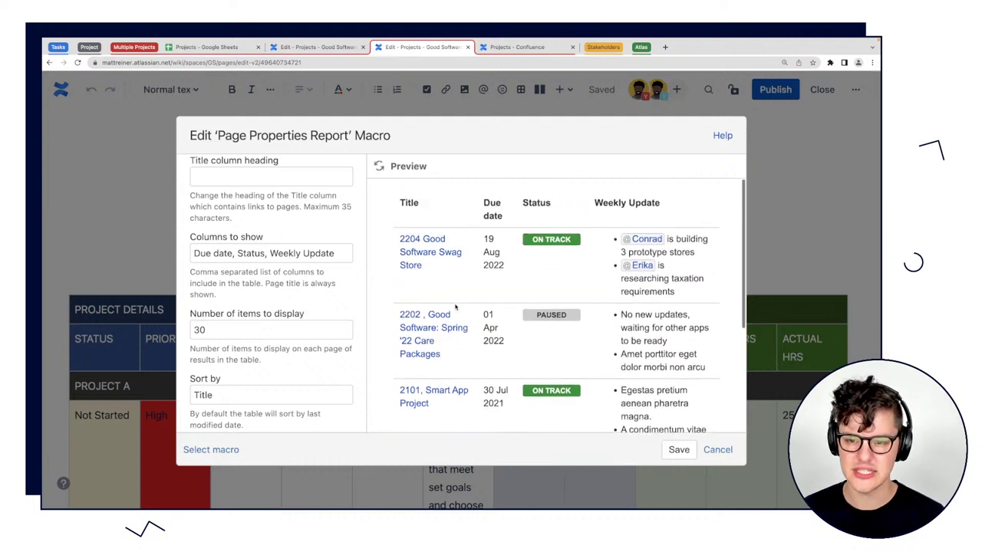
click(679, 449)
Publish the Projects page and review its Page Properties Report.
scroll(563, 219, down, 10)
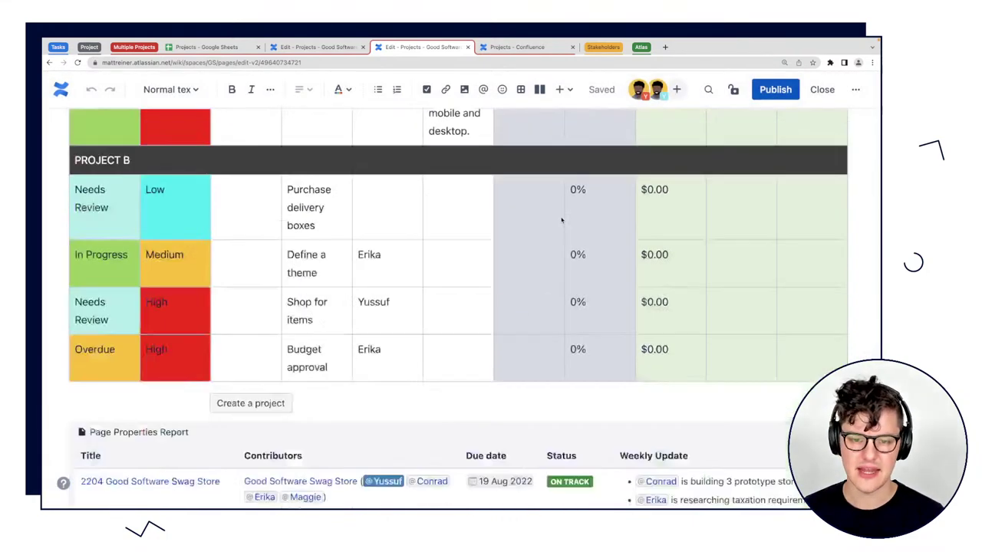
scroll(562, 221, up, 1)
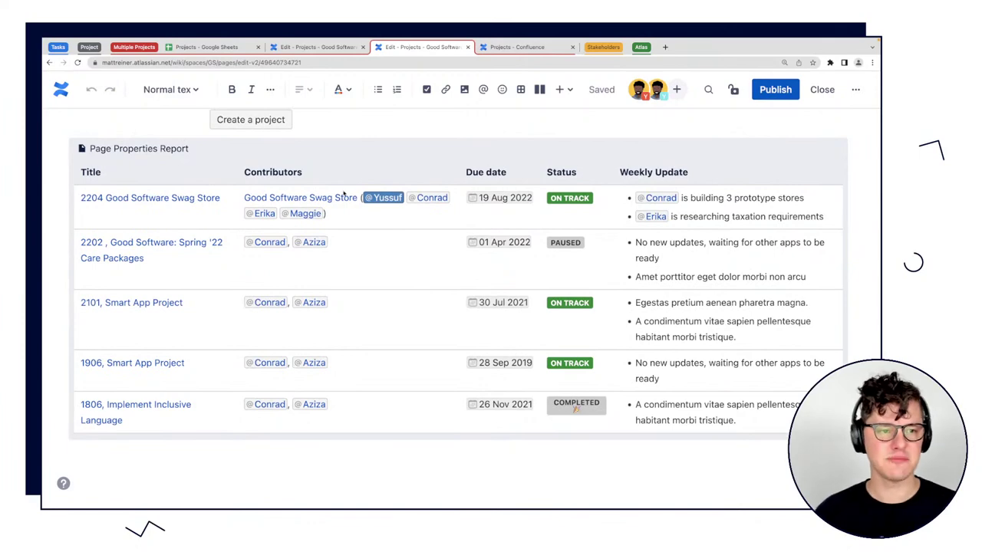
click(775, 89)
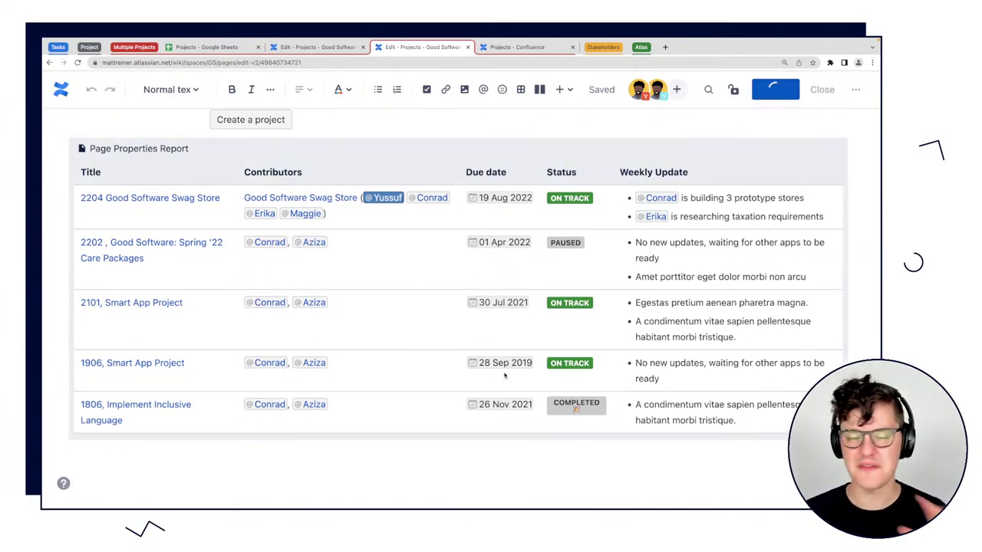
scroll(504, 373, down, 10)
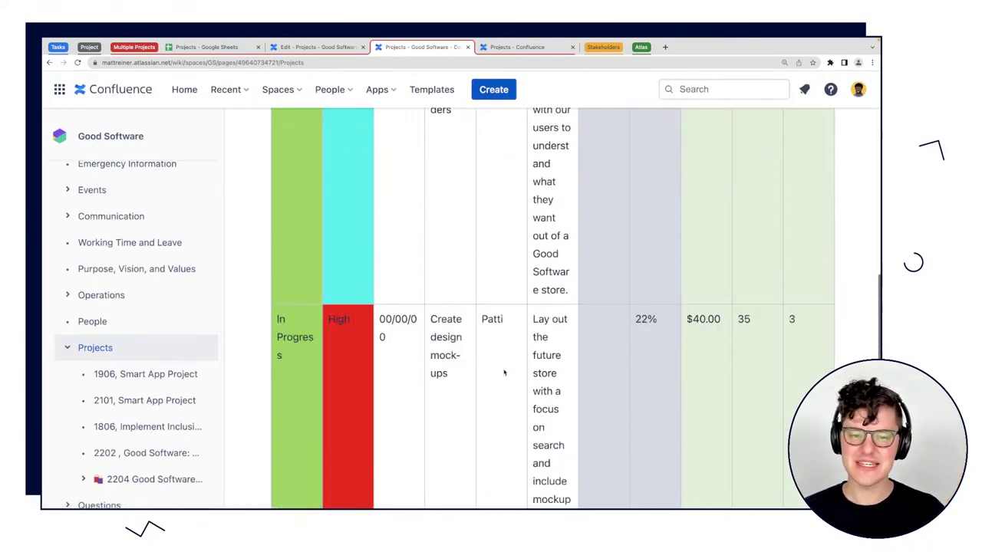
scroll(504, 372, down, 10)
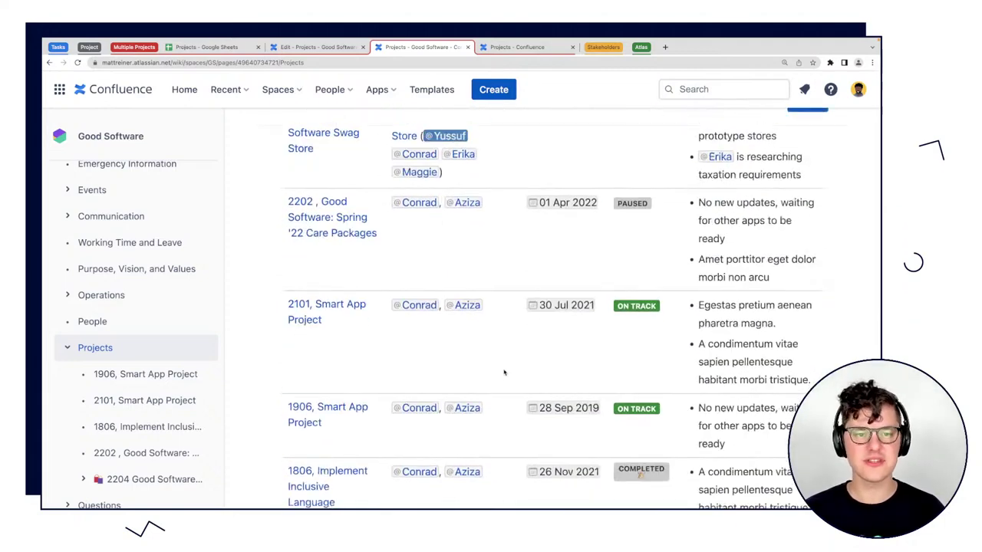
scroll(504, 373, down, 2)
scroll(504, 372, up, 5)
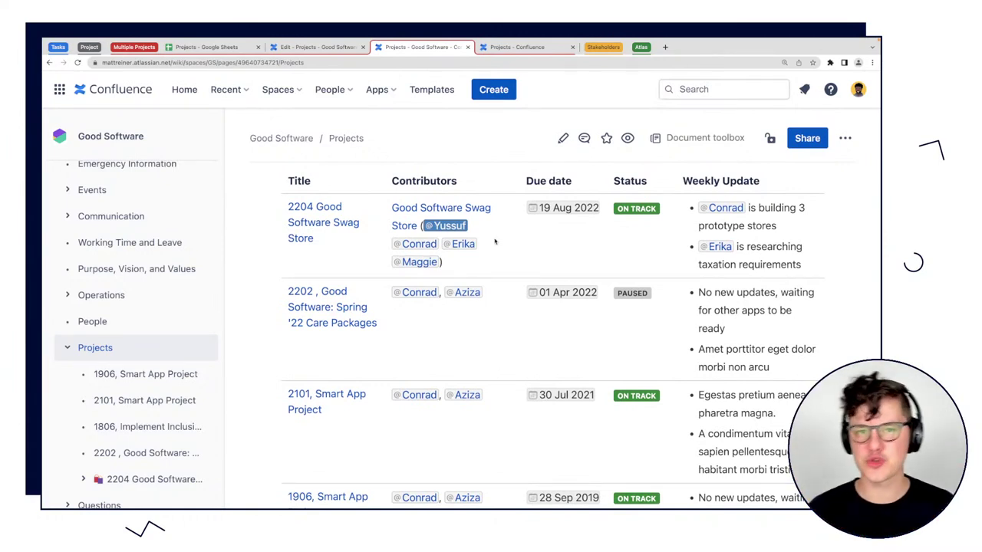
Switch to the Projects space overview and review the project database's driver, approver, contributor and due date columns.
click(513, 46)
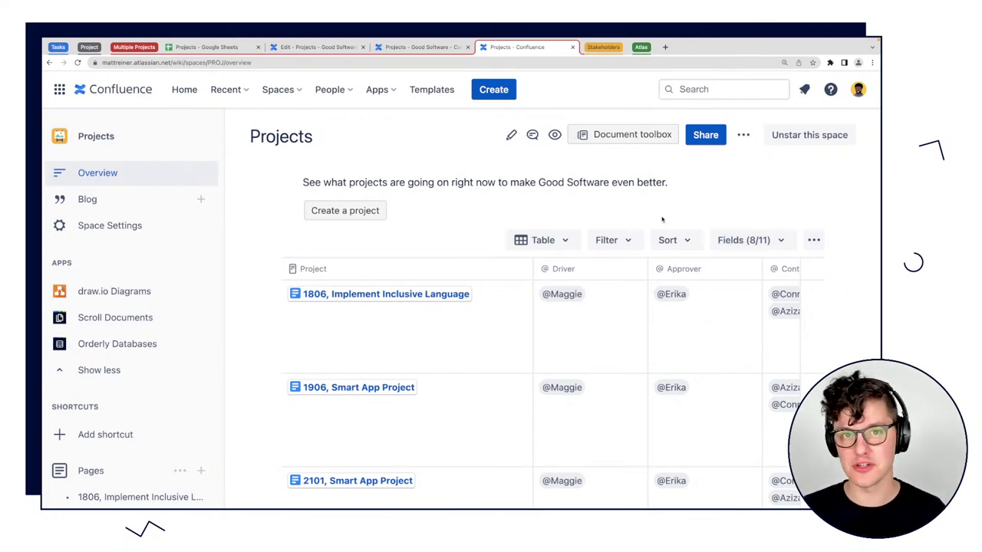
scroll(692, 332, down, 3)
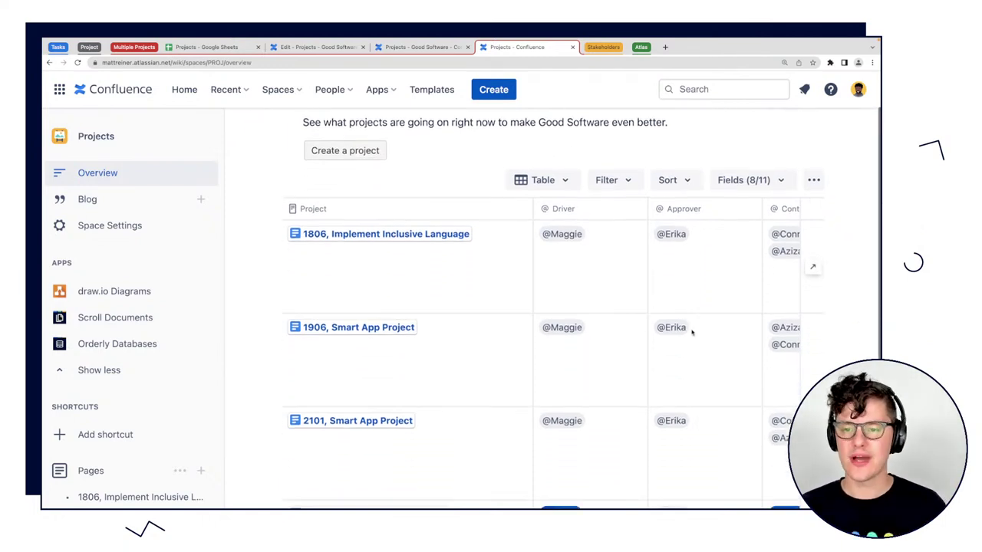
scroll(691, 332, down, 4)
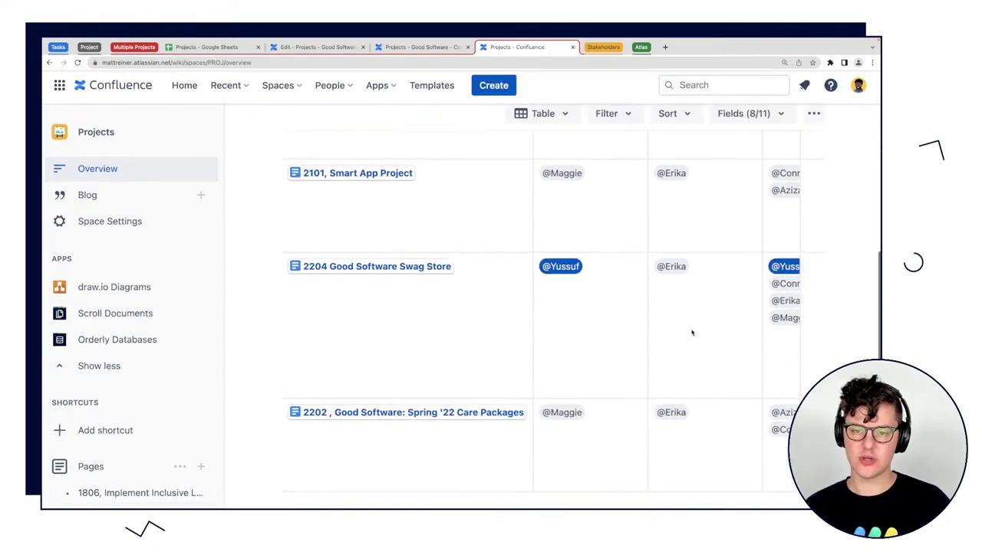
scroll(691, 332, up, 4)
scroll(692, 332, right, 1)
scroll(692, 333, right, 5)
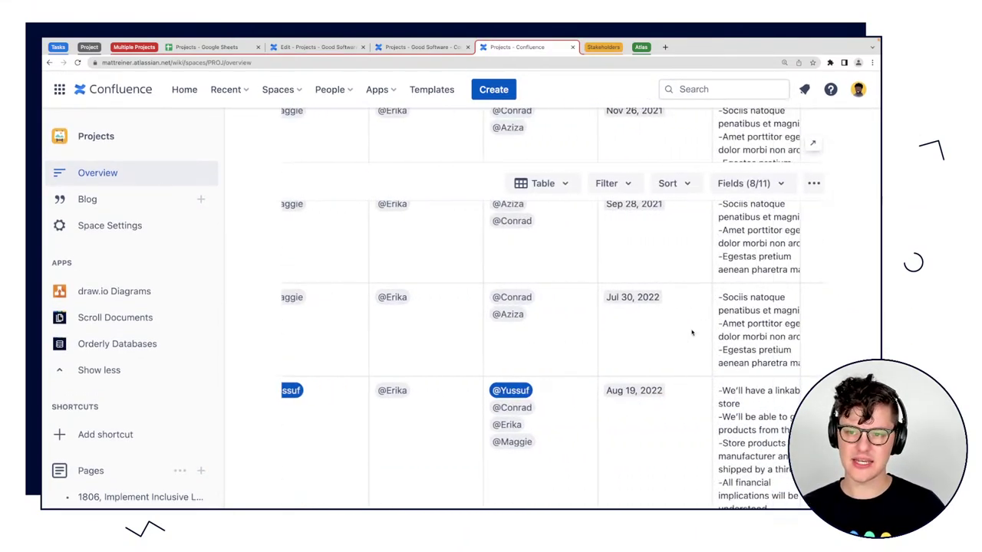
Collapse the space sidebar and examine the database's key outcomes, status and weekly update columns.
click(227, 140)
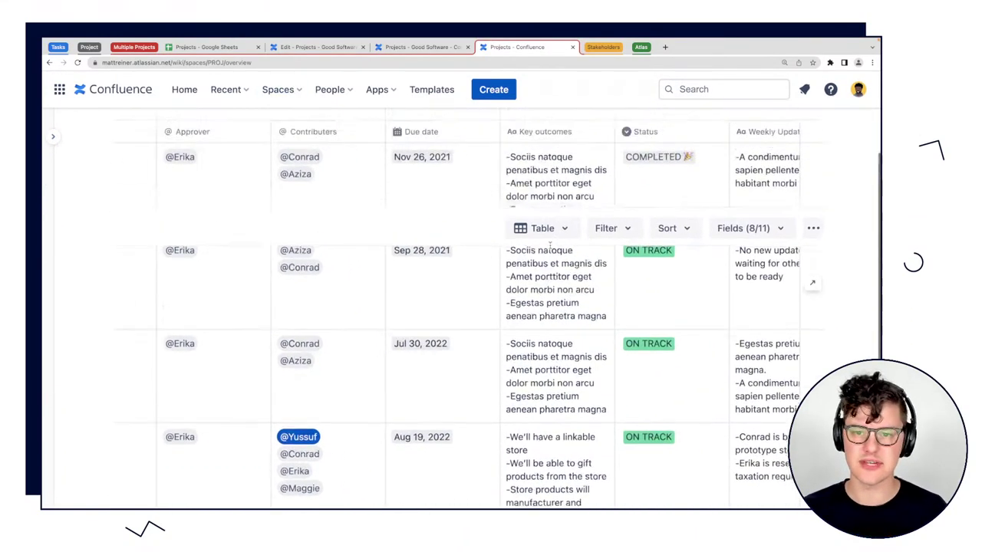
scroll(549, 371, up, 4)
scroll(549, 371, down, 3)
scroll(549, 371, down, 1)
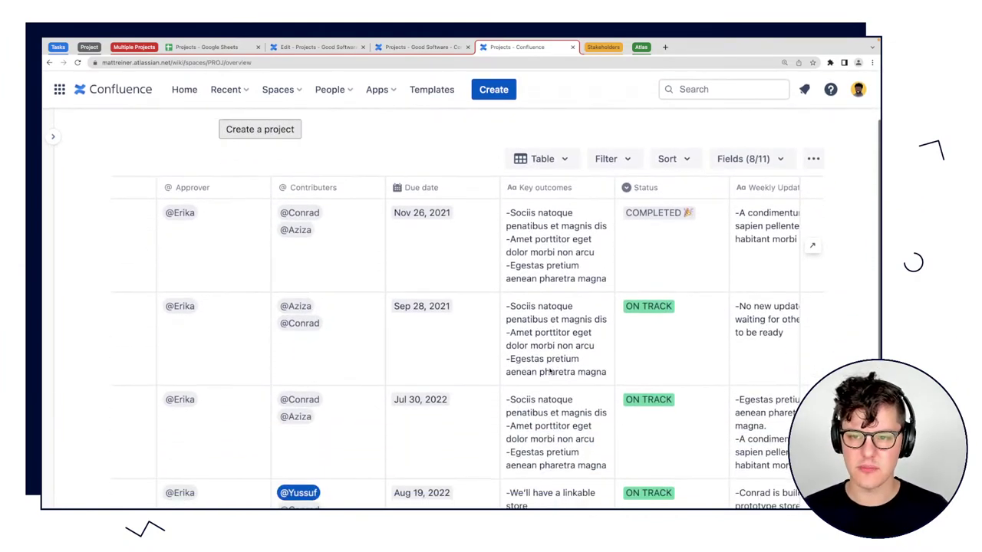
scroll(622, 432, right, 1)
scroll(622, 431, down, 3)
scroll(621, 435, up, 3)
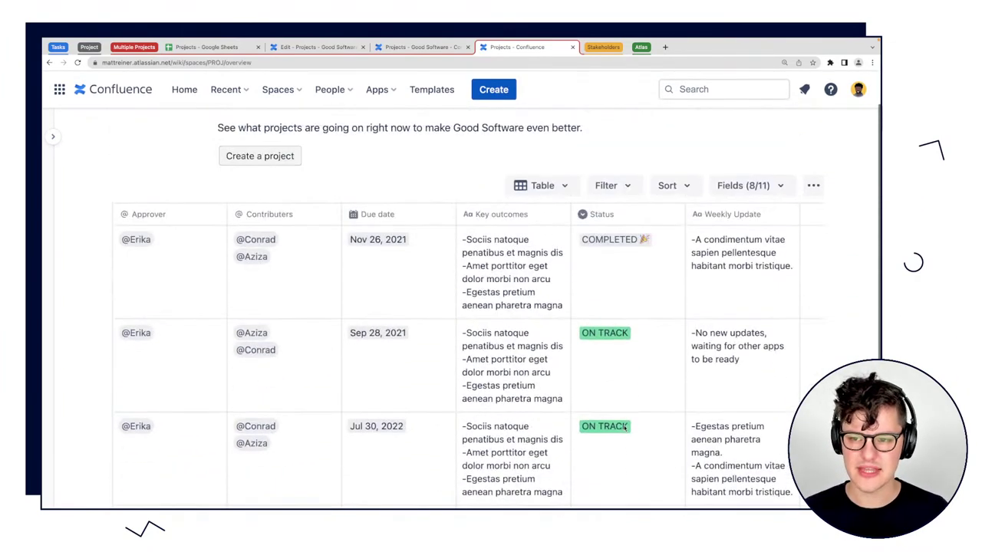
scroll(495, 347, left, 4)
scroll(496, 347, left, 3)
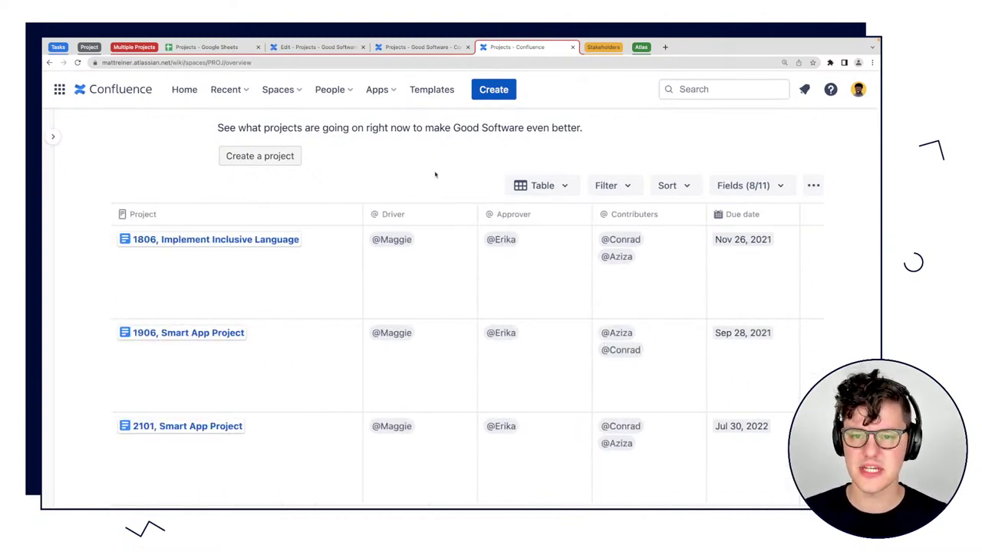
Display the project database as cards and review the individual project cards.
click(556, 189)
click(568, 242)
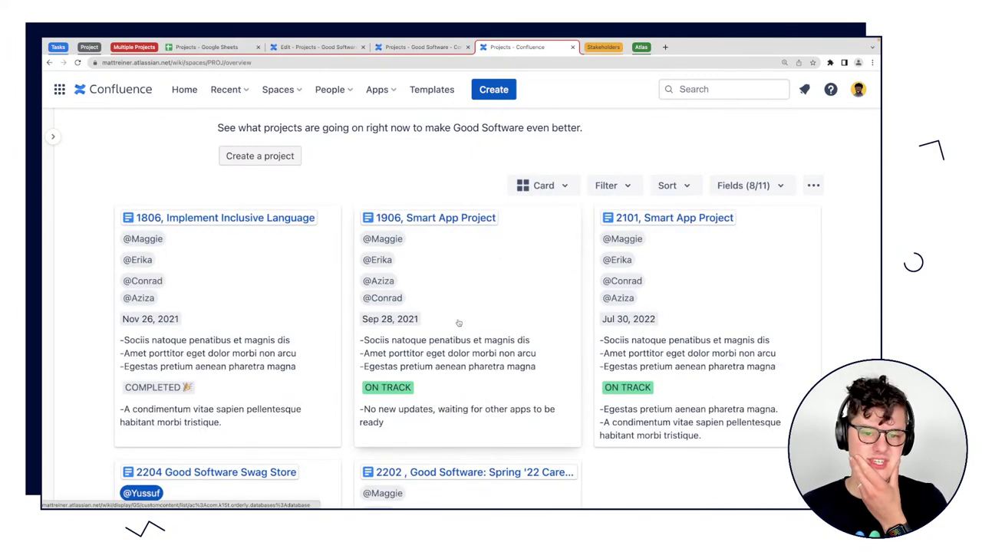
scroll(460, 313, down, 4)
scroll(460, 313, down, 2)
scroll(460, 312, up, 4)
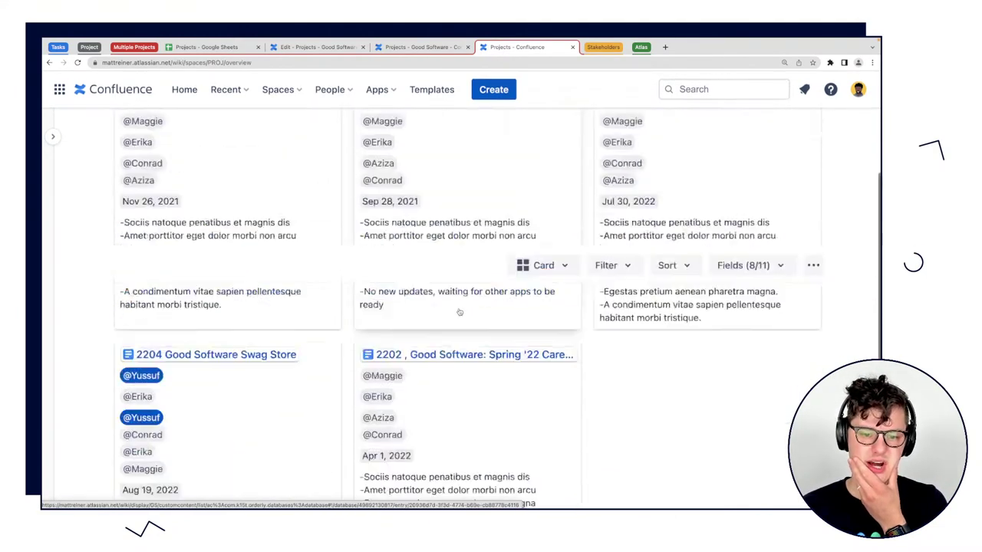
scroll(460, 312, up, 1)
Return the project database to the table layout.
click(543, 238)
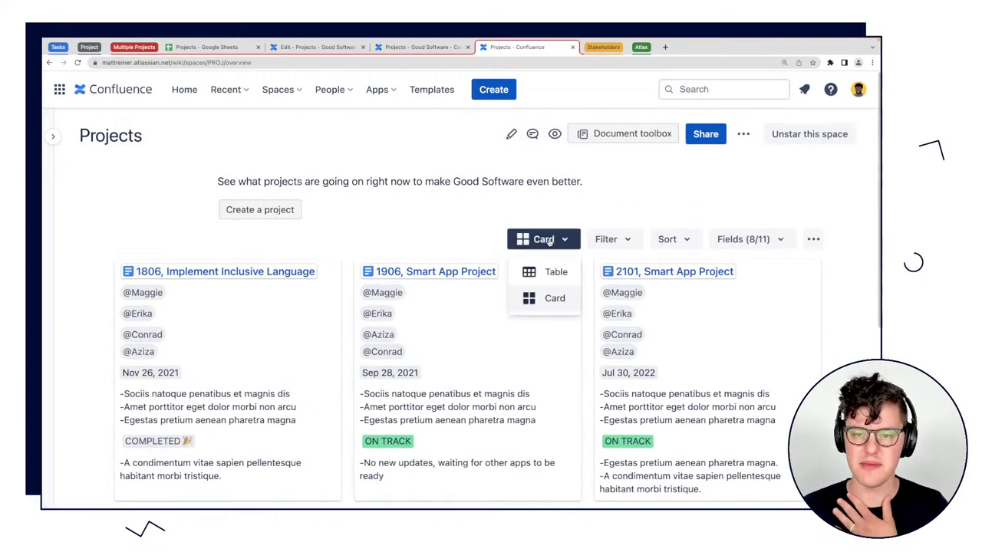
click(543, 239)
click(543, 239)
click(537, 271)
Filter the project database to entries whose Status is ON TRACK.
click(610, 239)
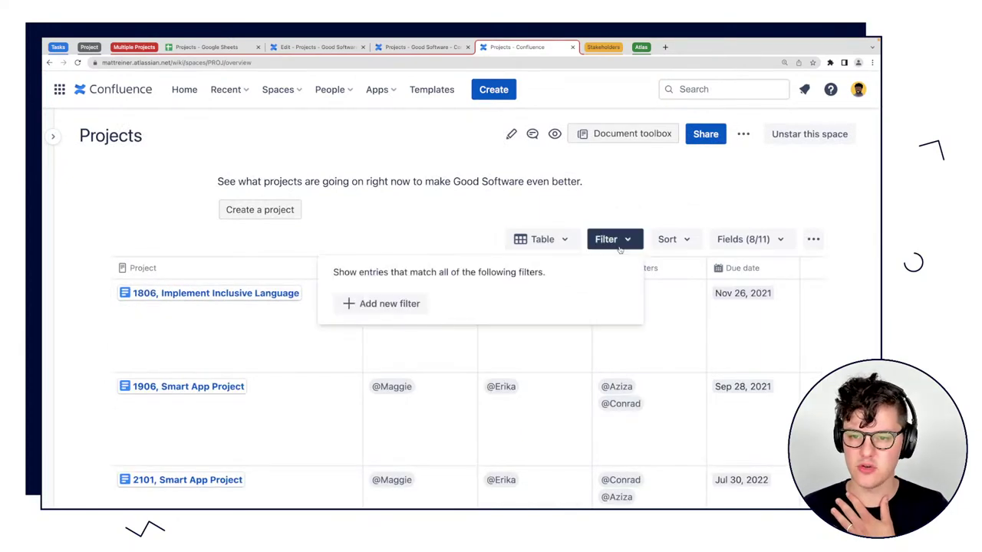
click(382, 313)
click(388, 307)
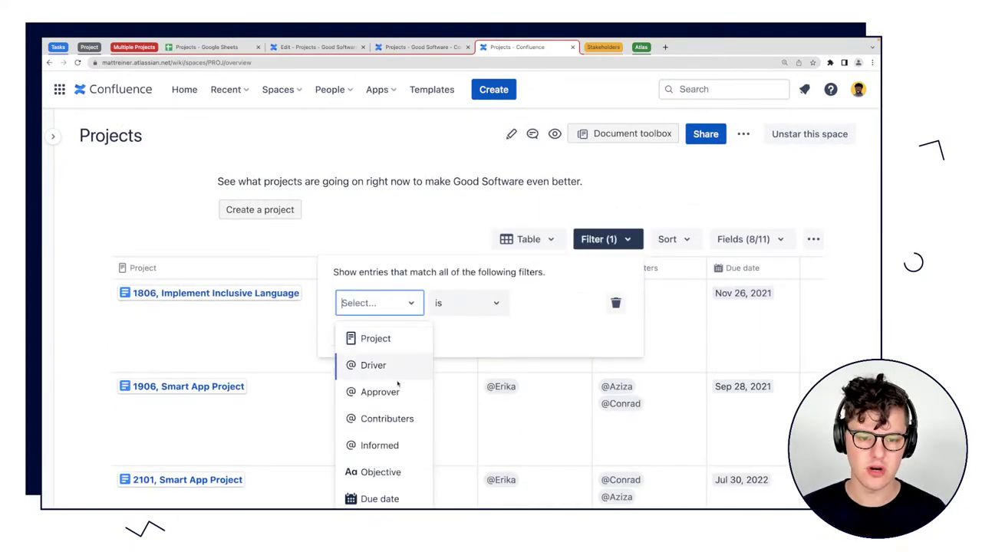
scroll(391, 407, down, 2)
scroll(390, 414, down, 1)
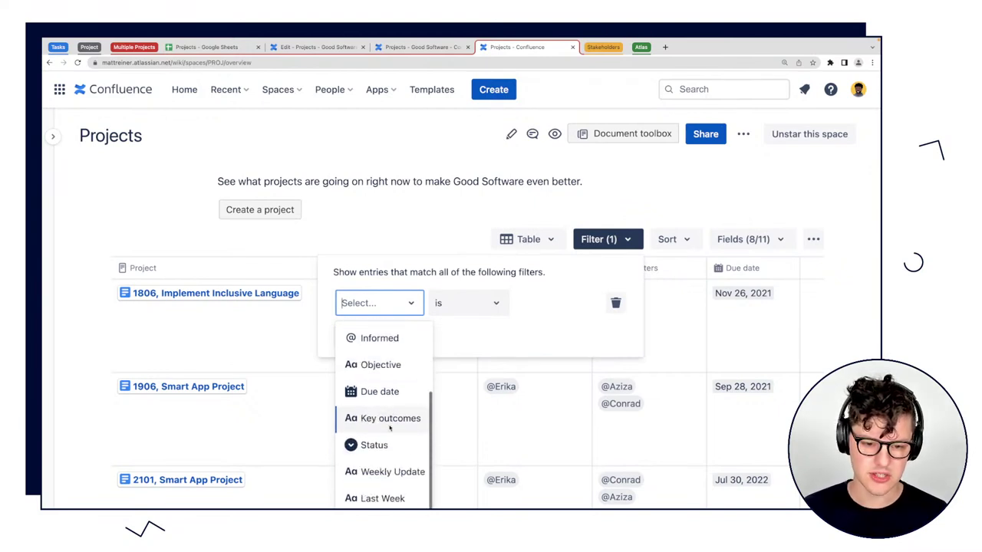
click(387, 449)
click(471, 305)
click(546, 303)
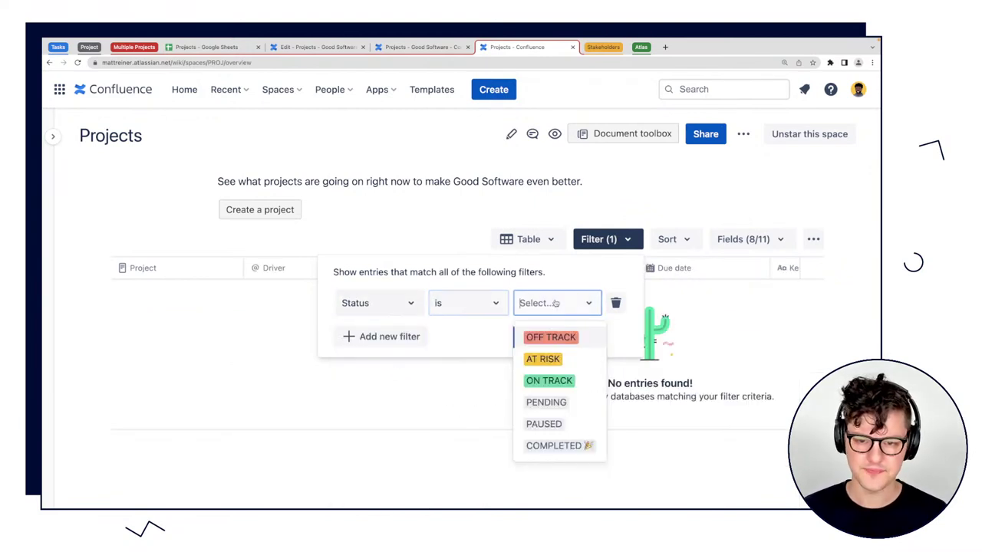
click(539, 376)
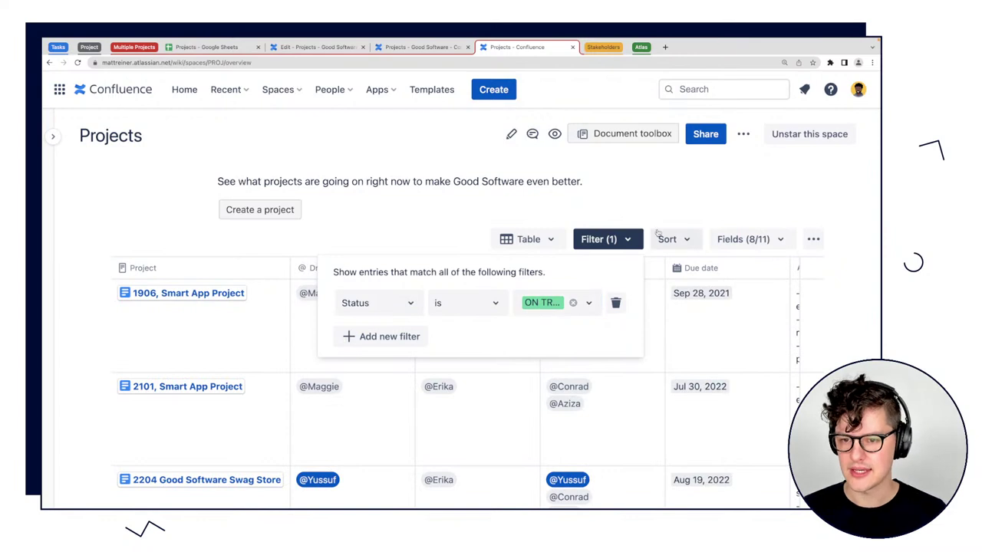
click(628, 240)
Sort the filtered project database by Driver.
click(668, 239)
scroll(676, 230, down, 1)
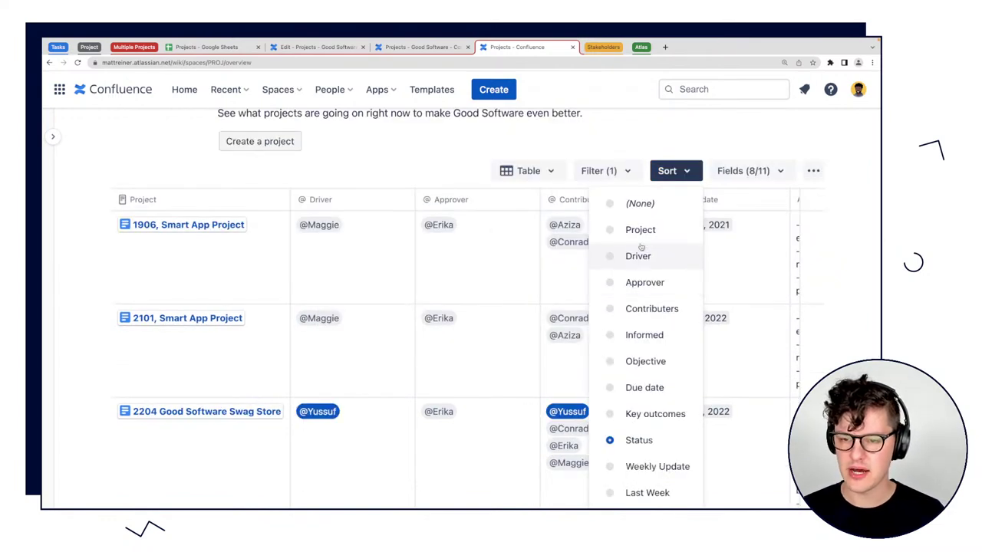
scroll(641, 249, up, 1)
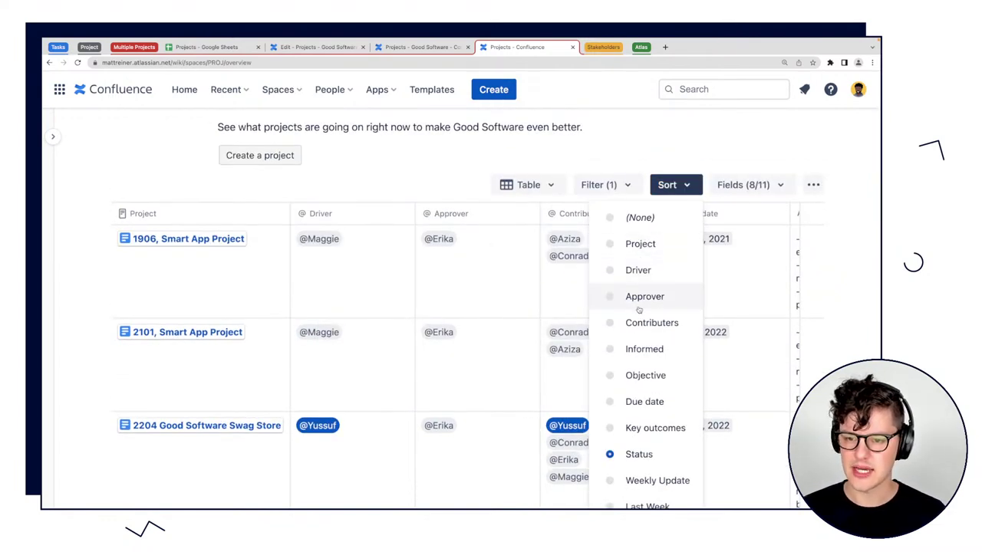
click(638, 270)
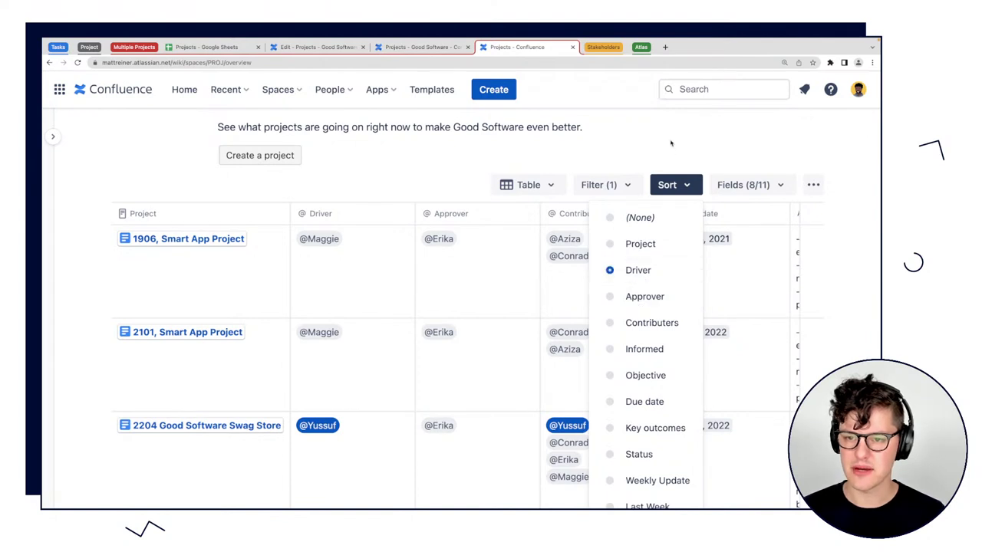
Hide the Key outcomes, Approver and Contributers fields from the project database table.
click(758, 187)
scroll(695, 314, down, 3)
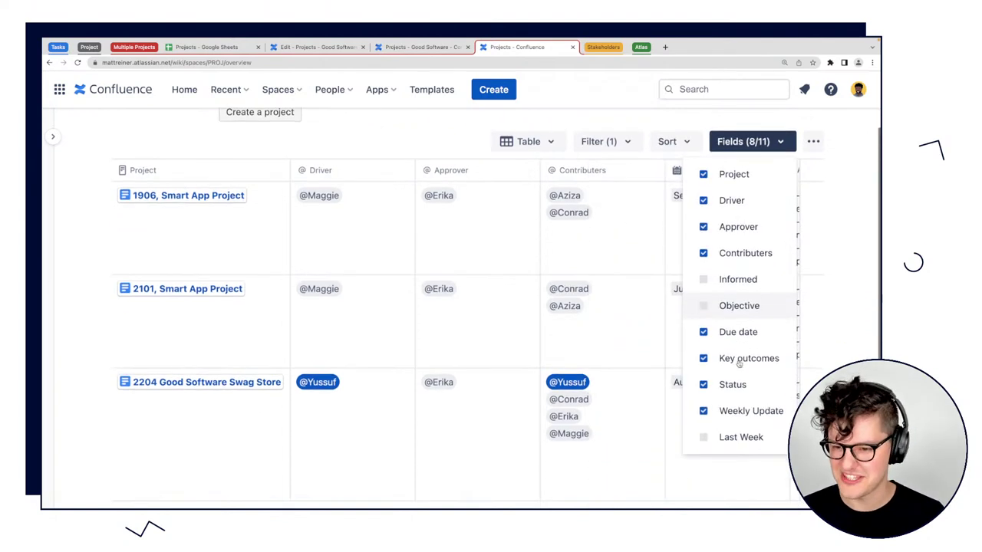
click(700, 360)
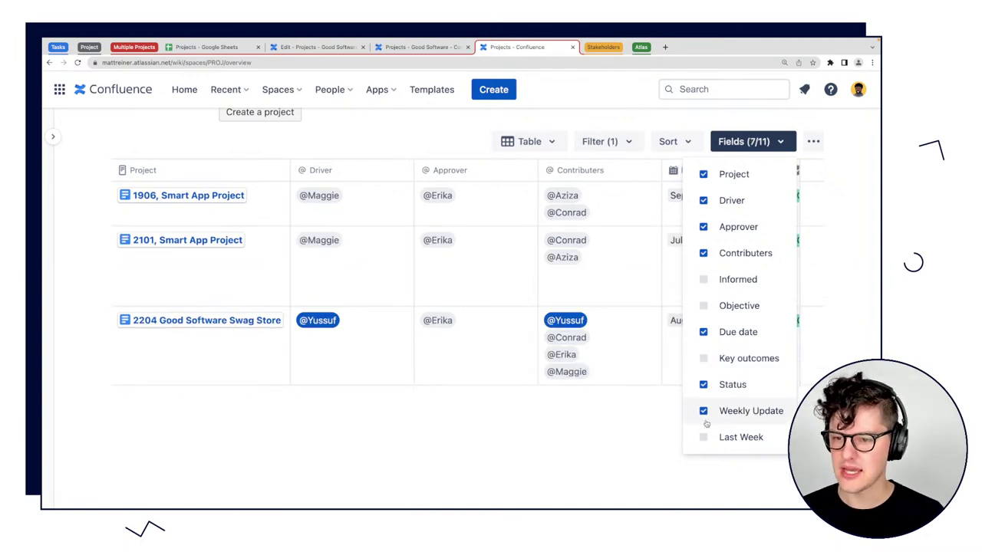
click(703, 226)
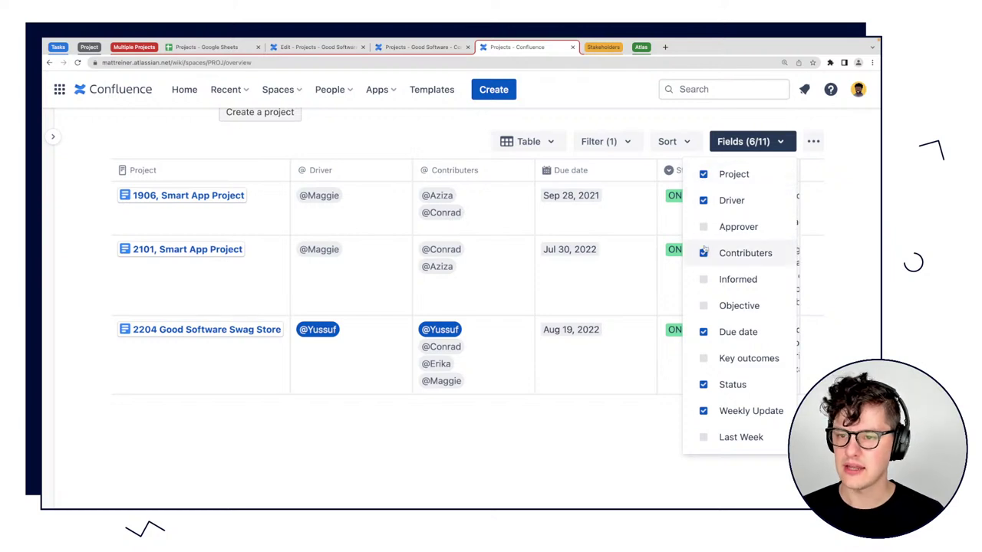
click(703, 252)
scroll(729, 127, up, 3)
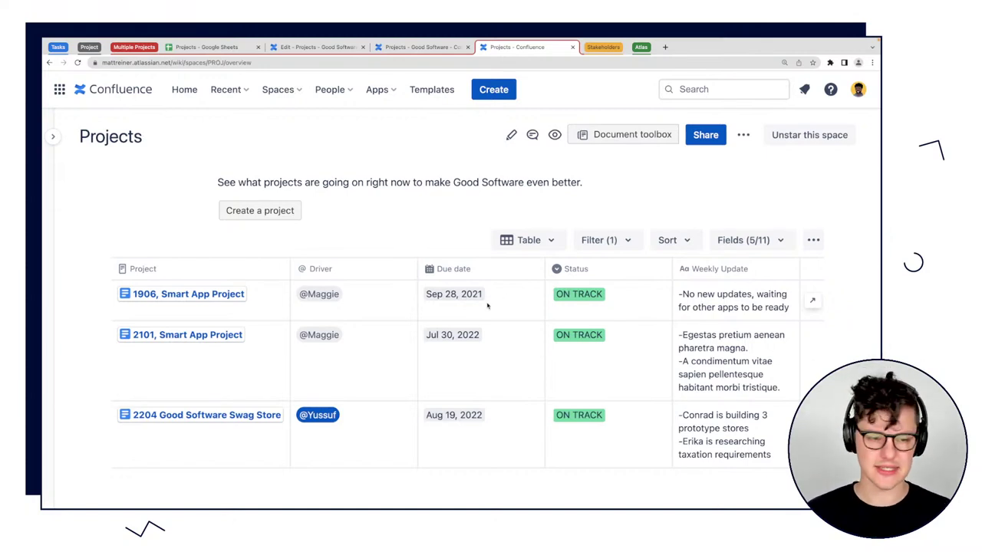
Open the 1906, Smart App Project page from the database and compare its properties table with the project database.
click(204, 297)
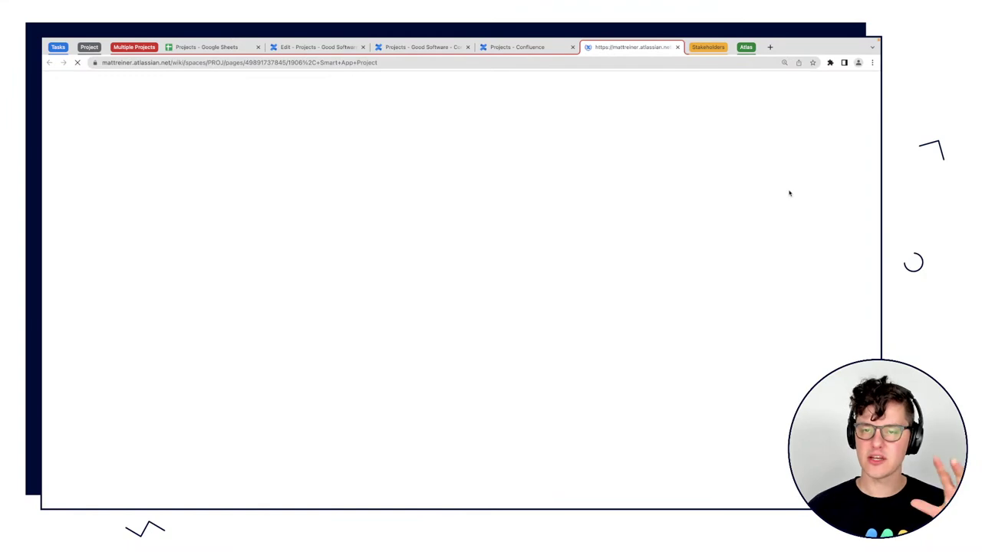
scroll(535, 360, down, 5)
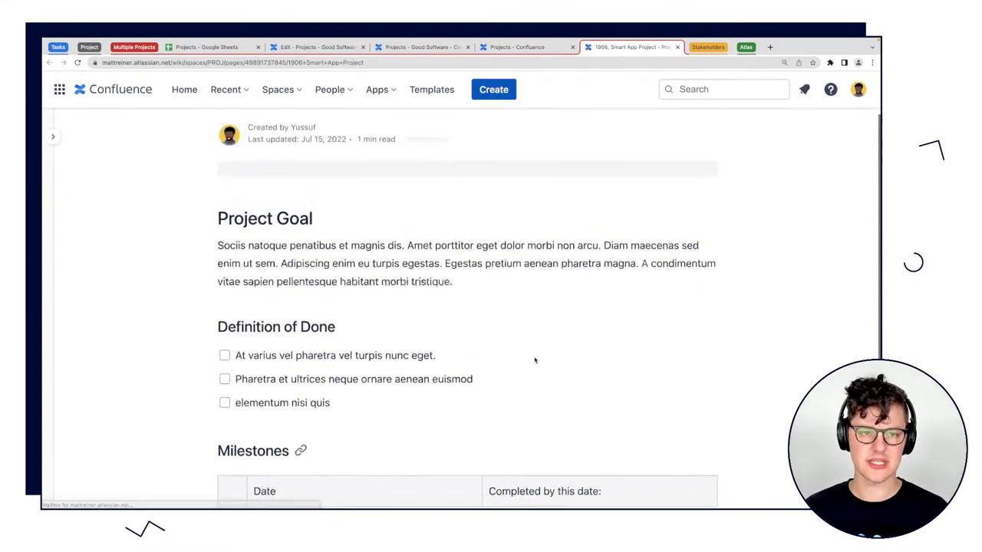
scroll(534, 360, up, 10)
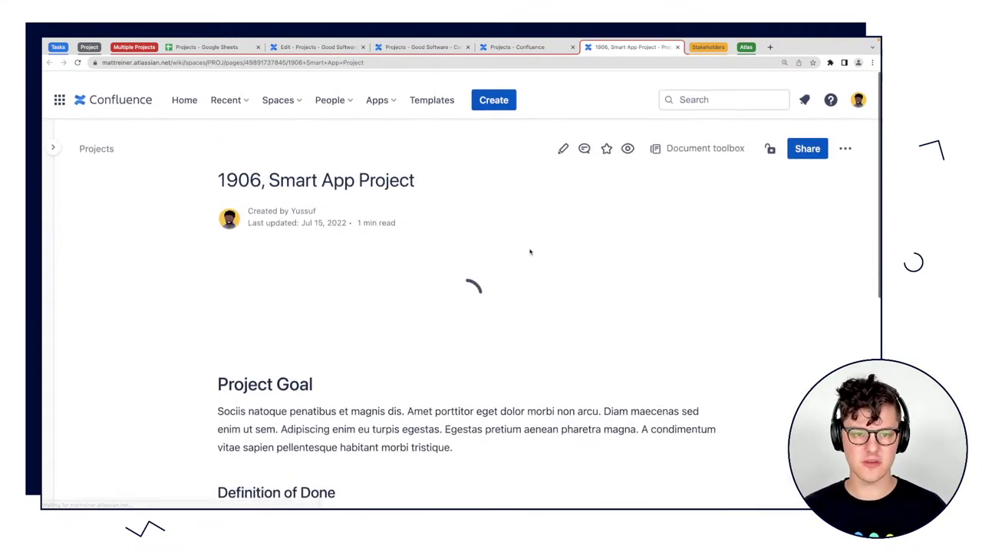
scroll(545, 346, down, 4)
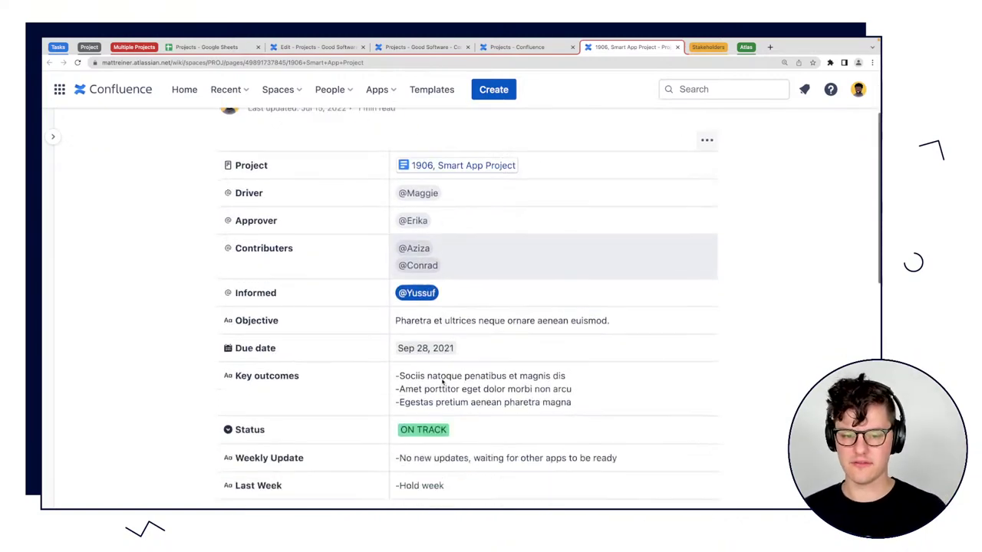
scroll(472, 191, up, 4)
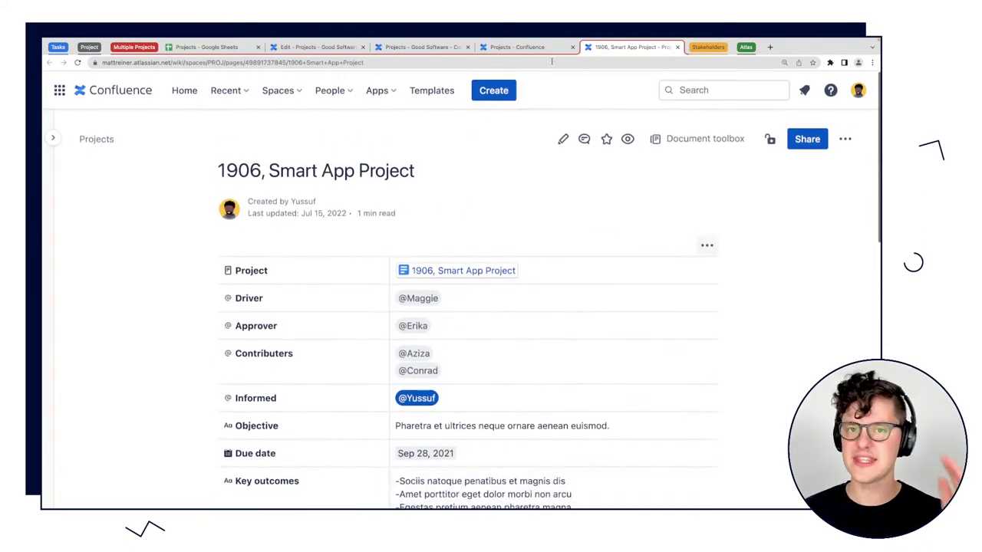
click(553, 49)
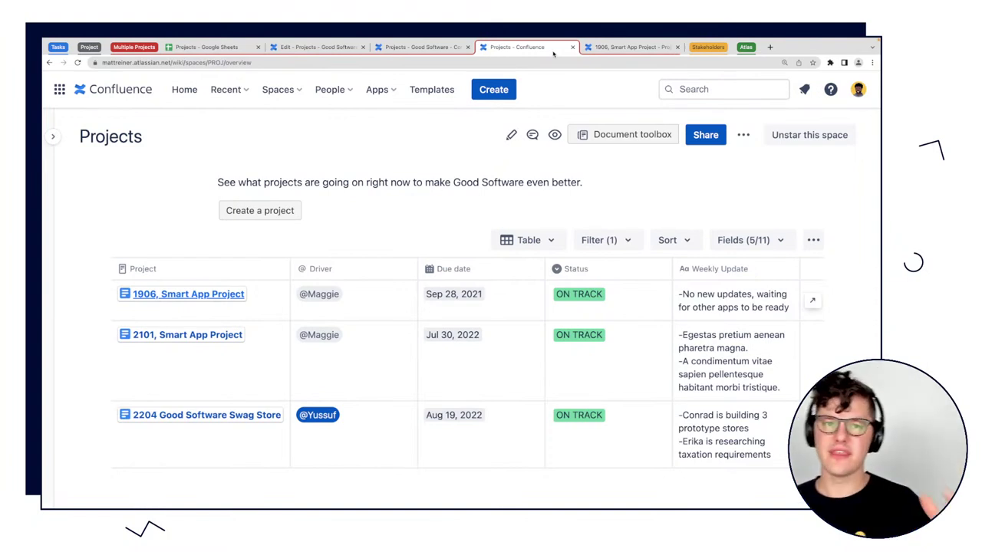
click(606, 48)
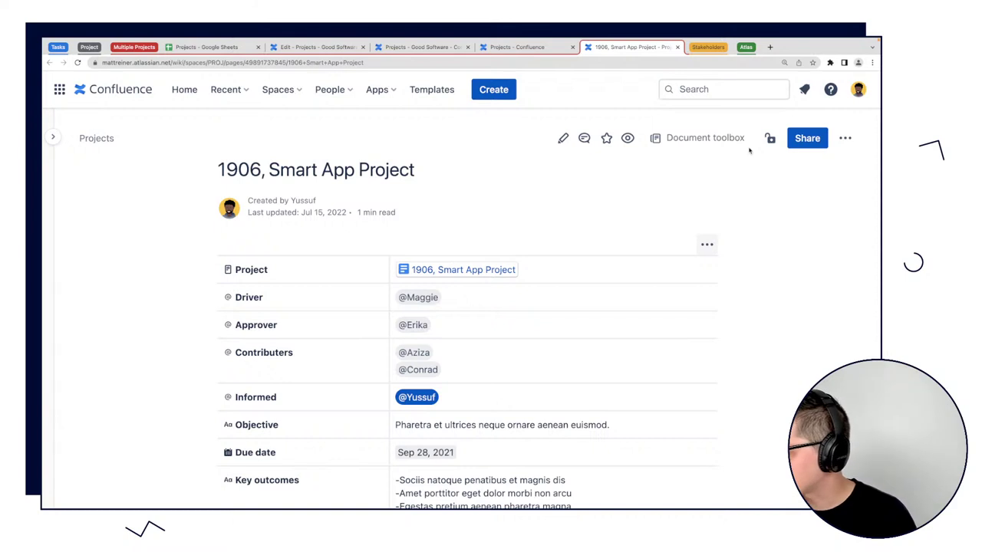
From the Good Software space's Projects page, open the 2204 Good Software Swag Store project in a new tab and switch to it.
click(414, 47)
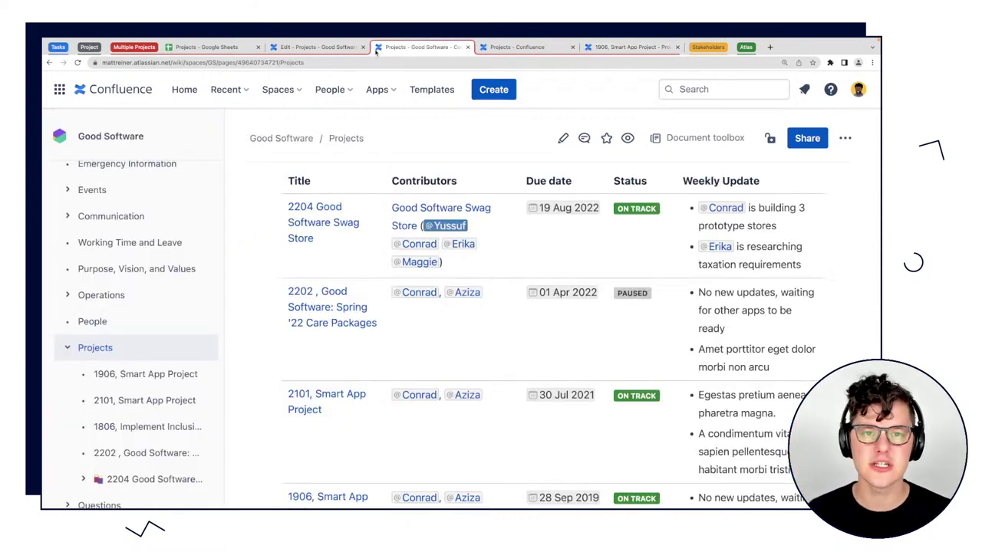
super+click(361, 224)
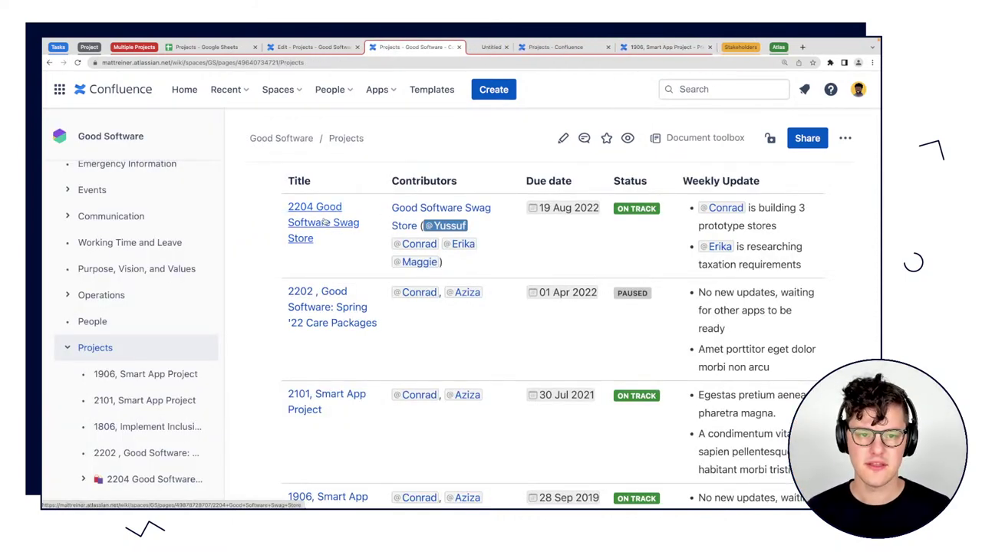
scroll(456, 217, up, 2)
scroll(455, 217, up, 3)
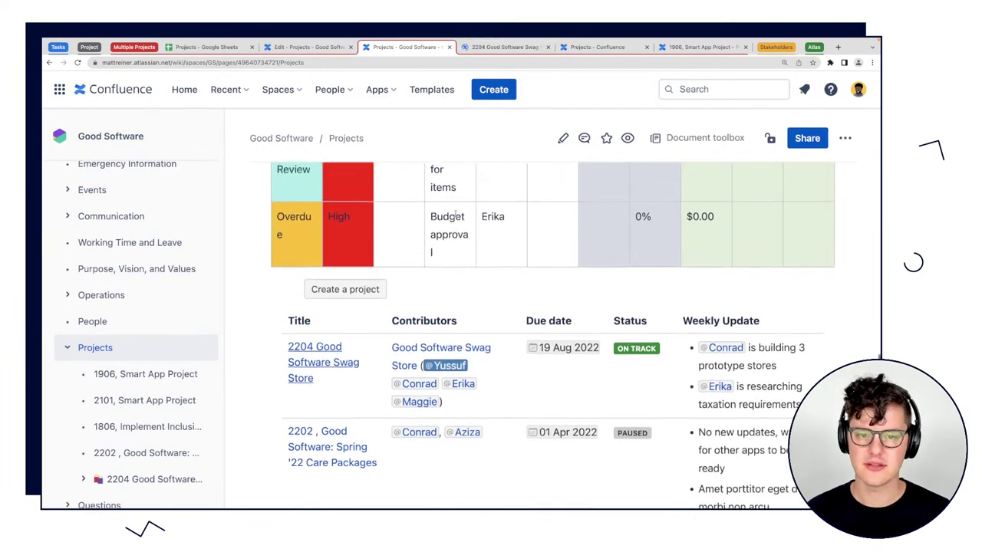
click(491, 47)
Review the Swag Store page's project details, problem statement, scope and timeline, and expand the space sidebar to show its child pages.
scroll(489, 323, down, 2)
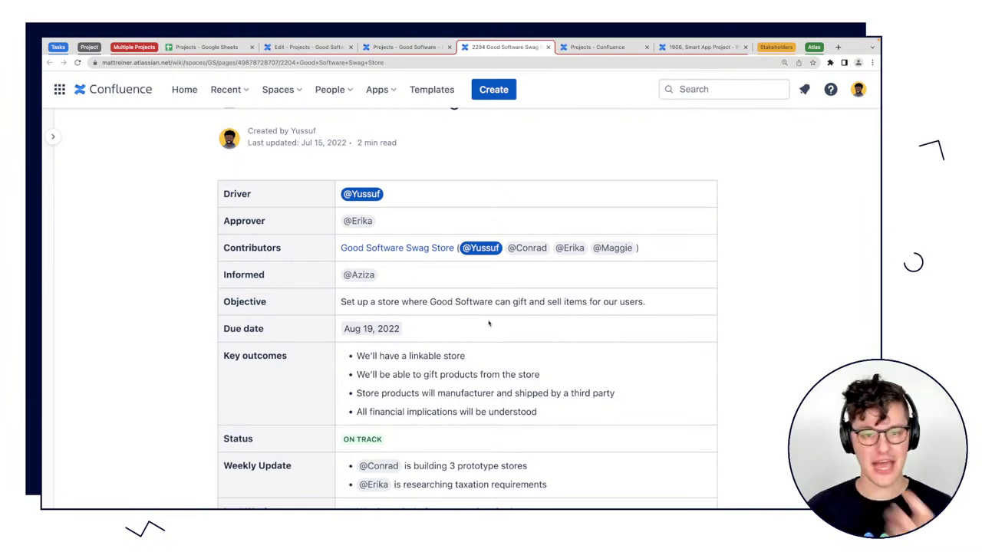
scroll(489, 323, up, 2)
scroll(438, 333, down, 4)
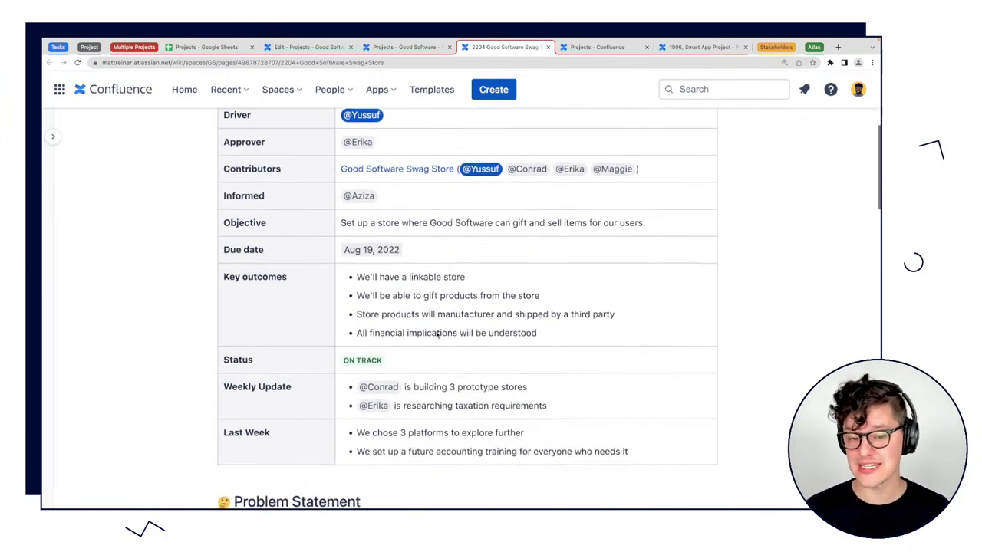
scroll(438, 333, down, 2)
scroll(437, 335, down, 3)
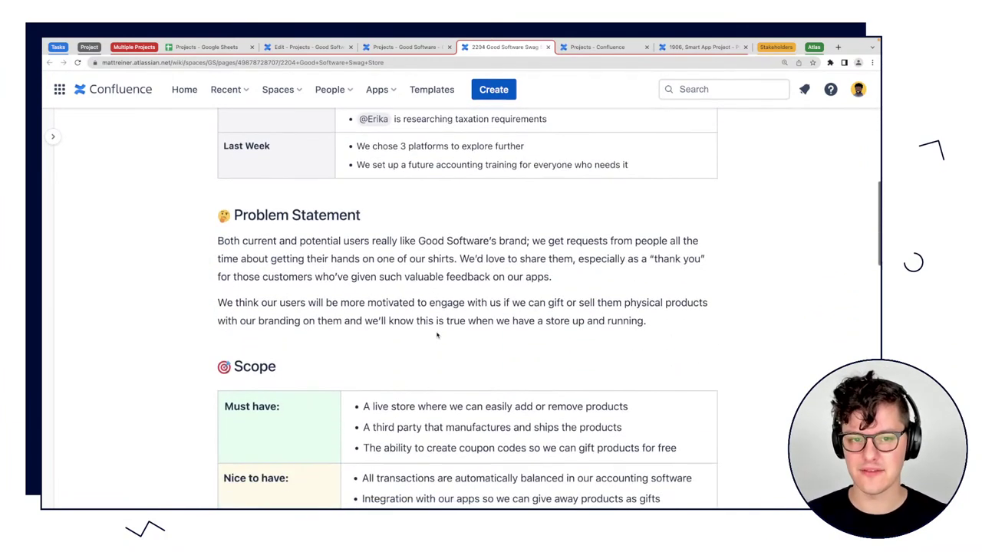
scroll(437, 335, up, 9)
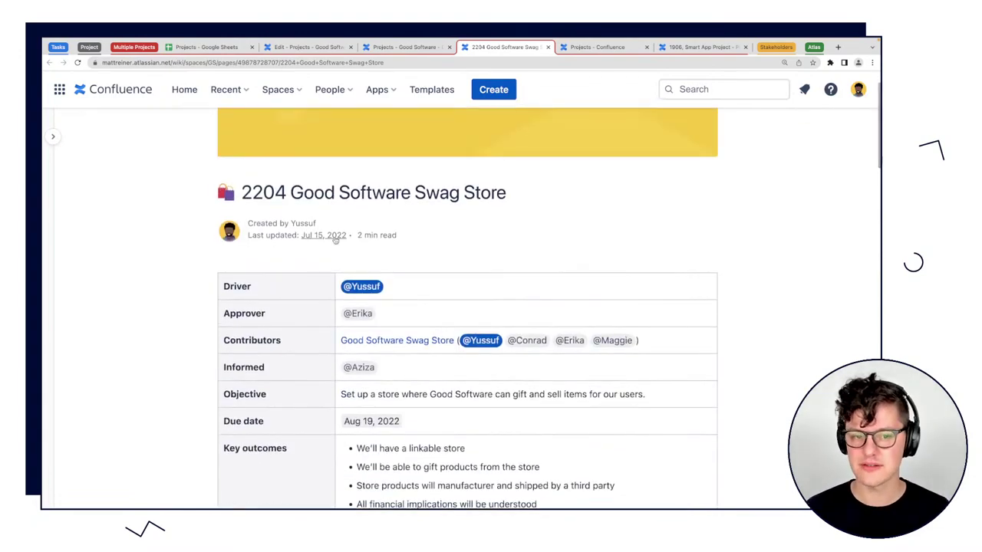
scroll(220, 299, down, 5)
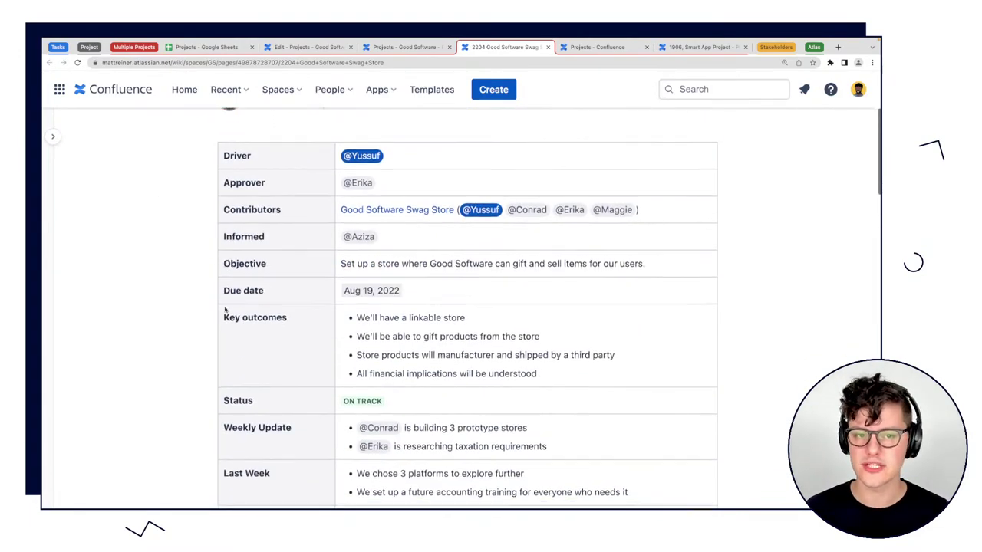
scroll(225, 309, down, 6)
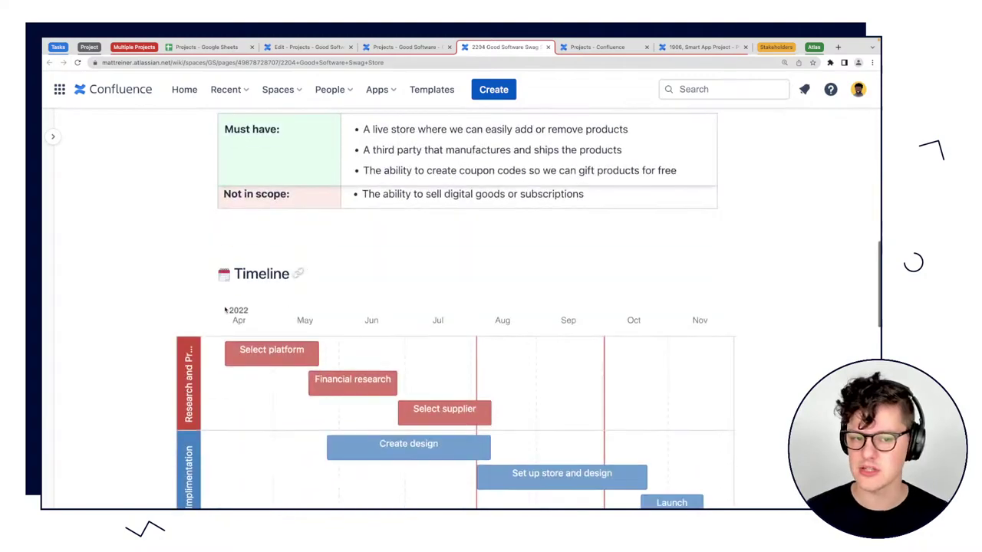
scroll(225, 309, up, 11)
scroll(225, 309, down, 2)
scroll(225, 309, up, 2)
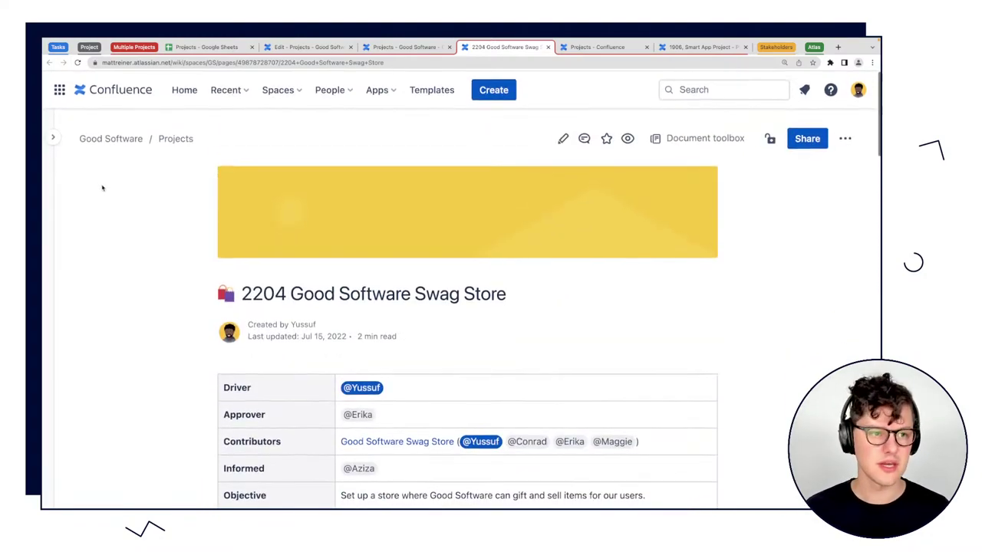
click(53, 136)
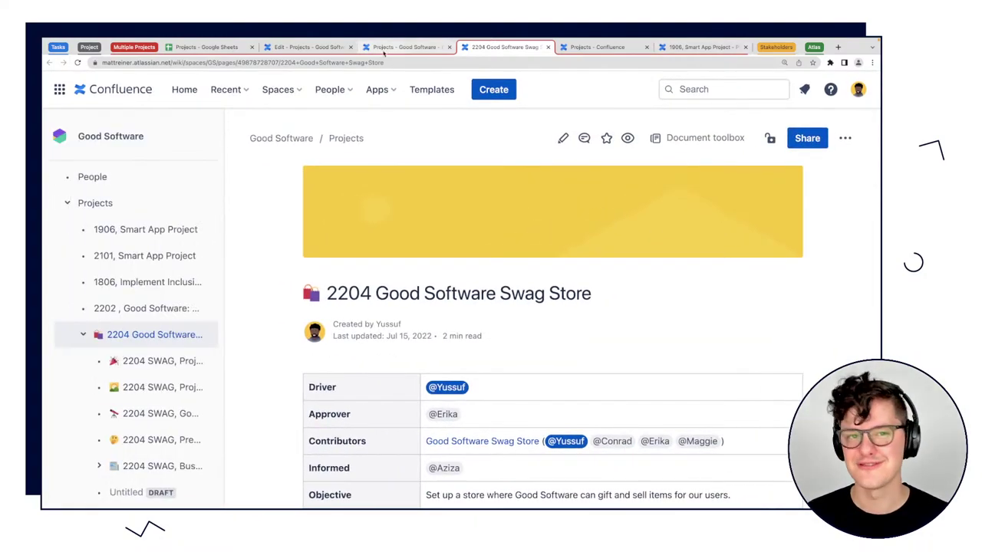
Expand the Stakeholders tab group, switch to its Projects spreadsheet in Google Sheets, and collapse the Multiple Projects group.
click(769, 47)
click(654, 47)
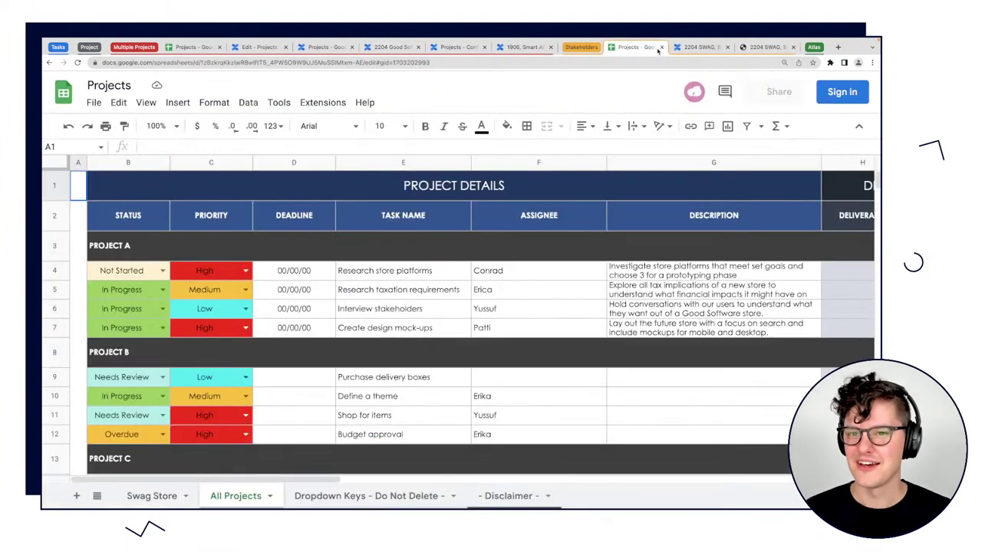
click(136, 48)
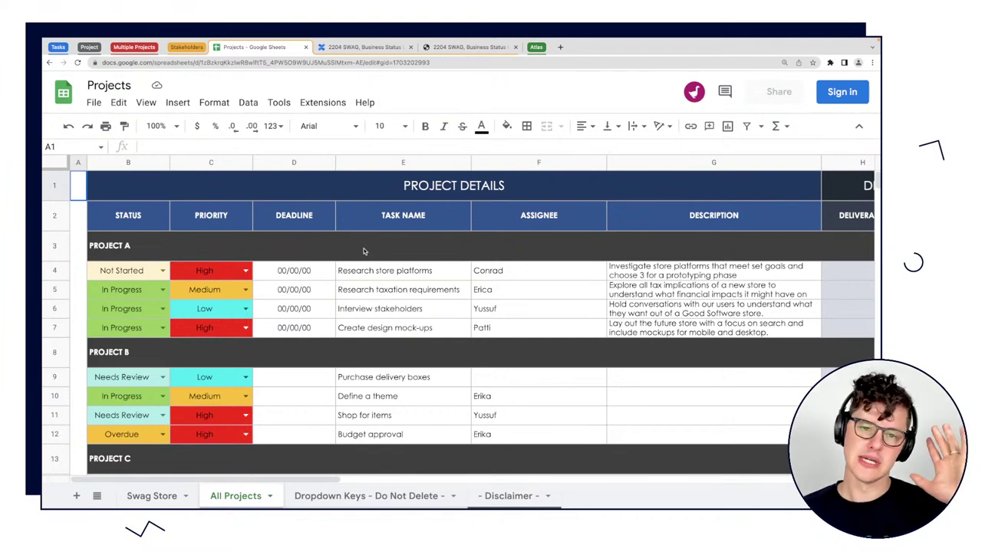
Switch to the 2204 SWAG Business Status Update page in Confluence and review its headlines, highlights, risks, metrics, OKRs and other updates.
click(359, 47)
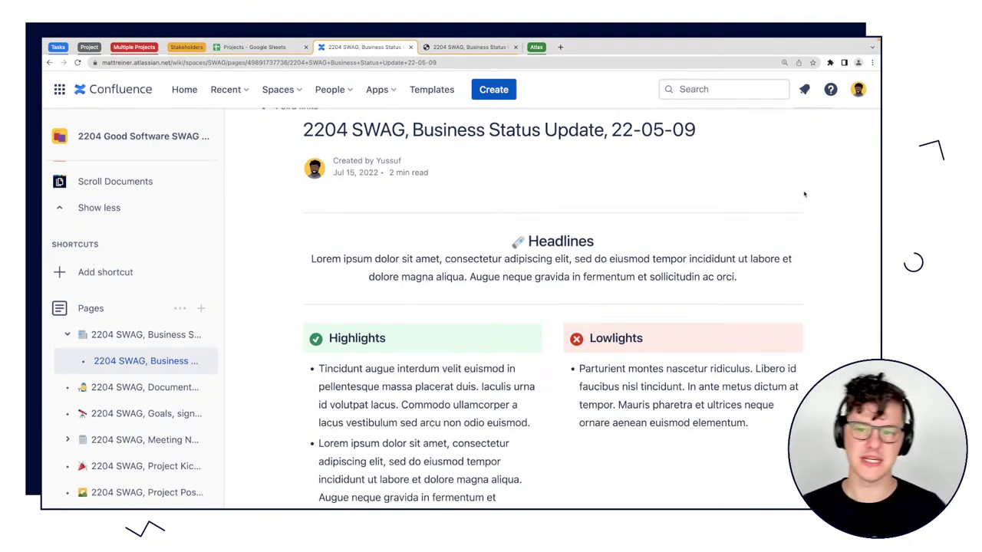
scroll(805, 188, up, 2)
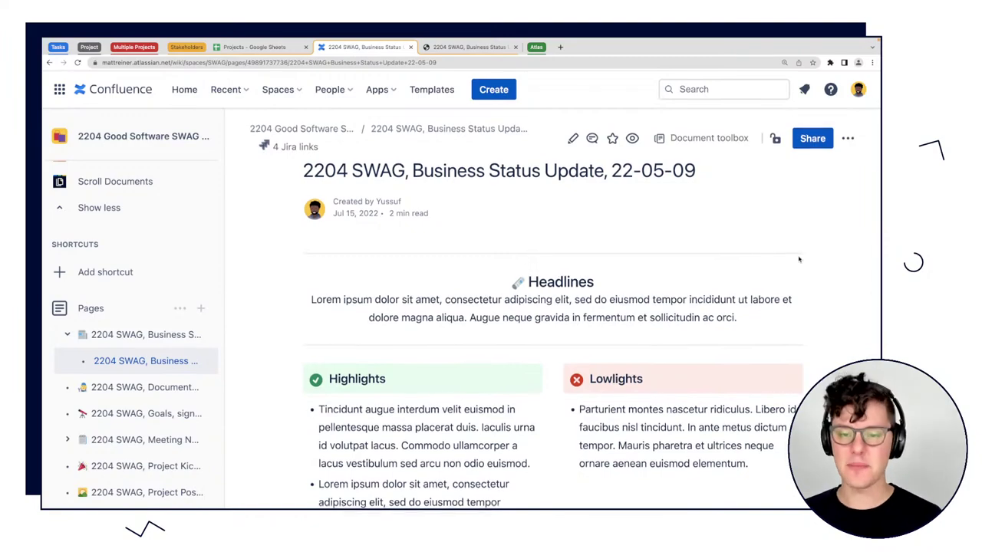
scroll(798, 259, down, 5)
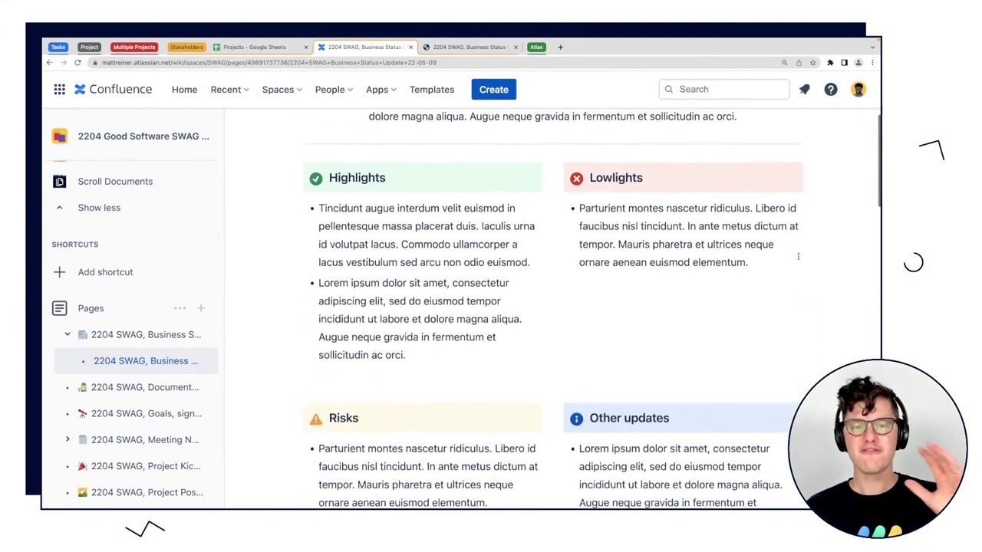
scroll(799, 258, down, 5)
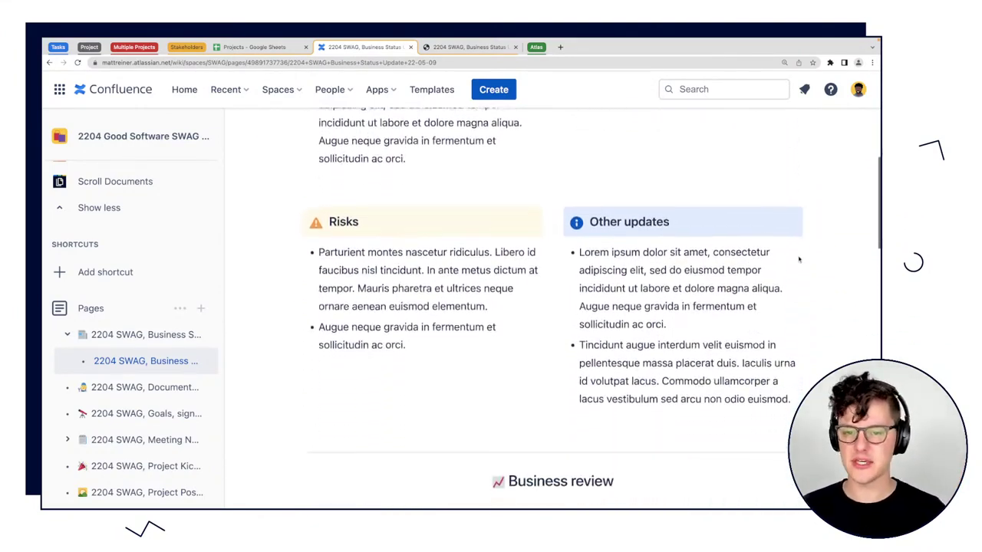
scroll(798, 259, down, 10)
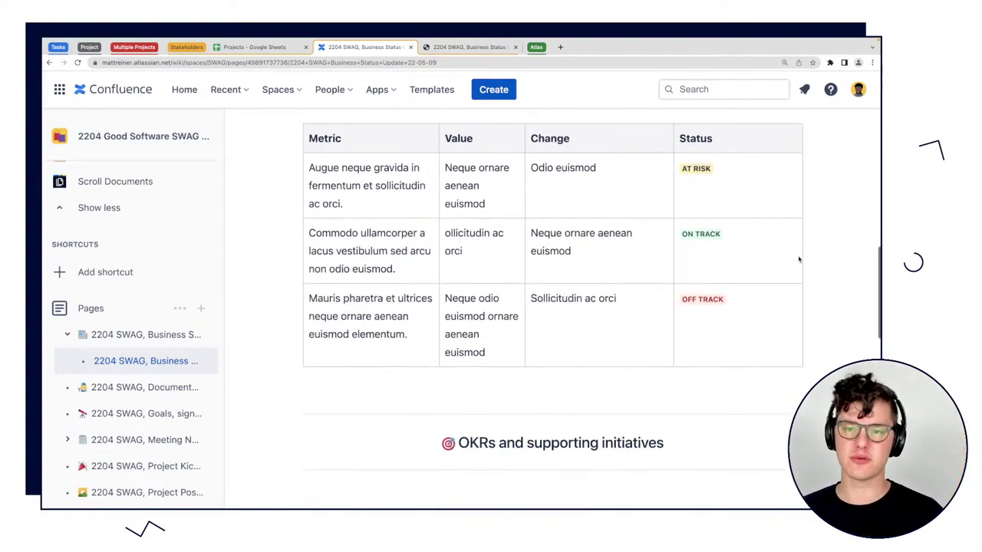
scroll(799, 259, down, 5)
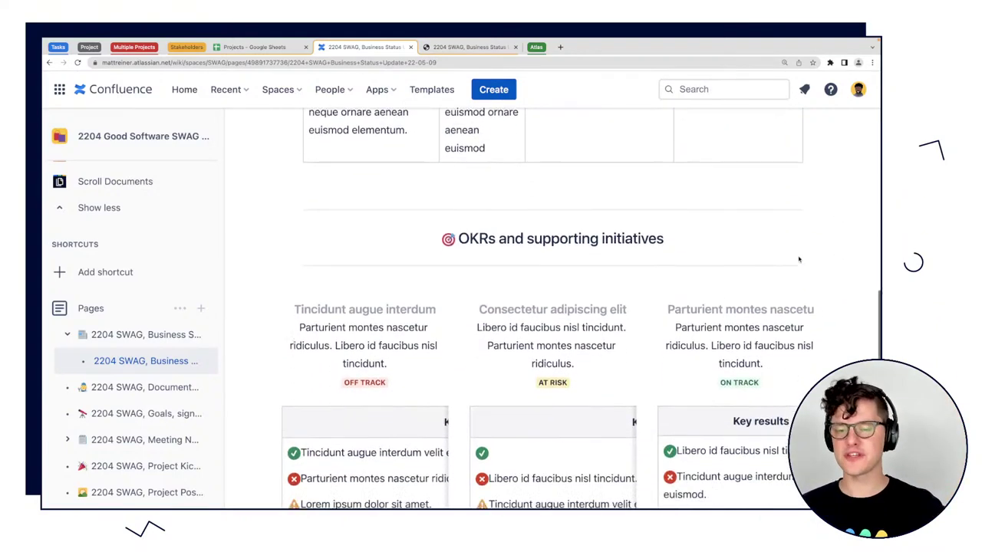
scroll(799, 260, down, 15)
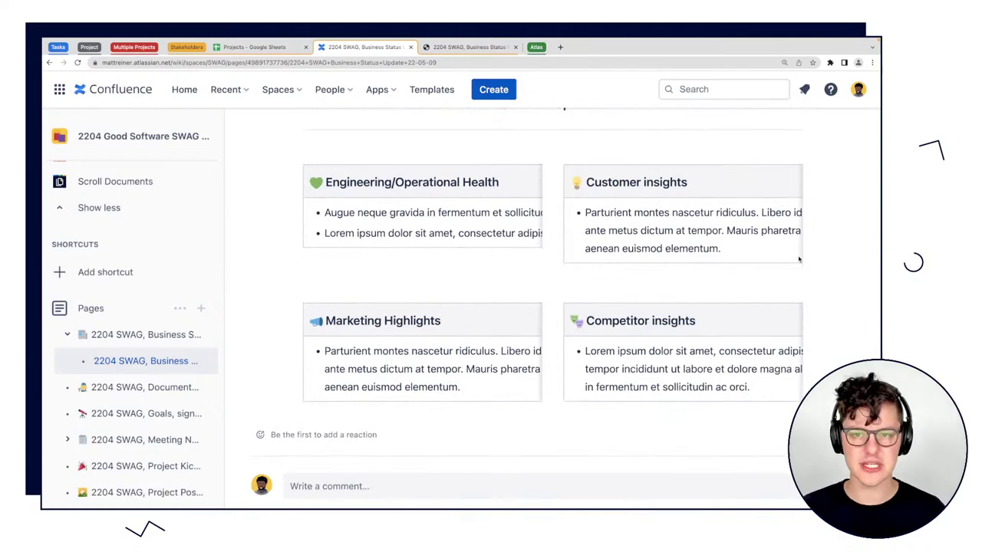
scroll(799, 260, down, 1)
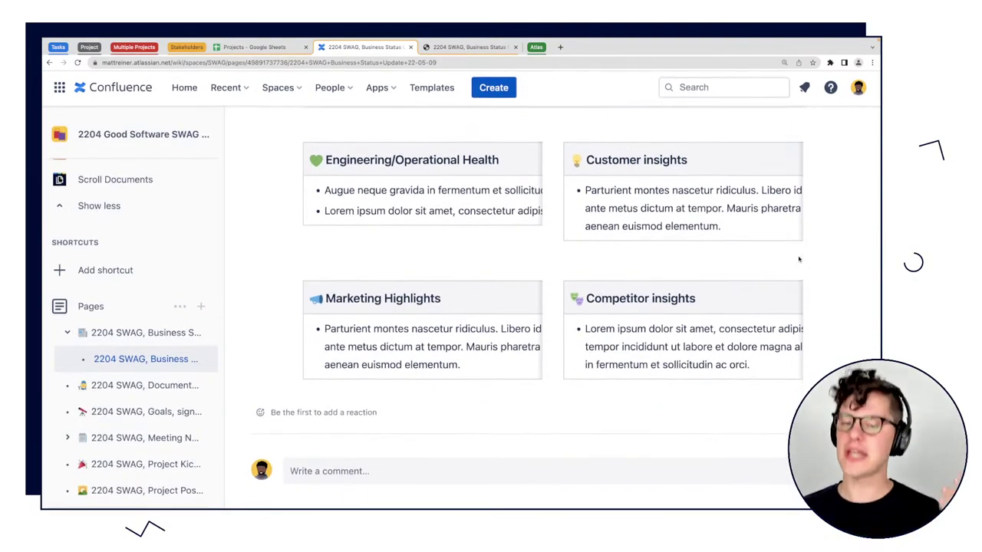
scroll(585, 267, up, 3)
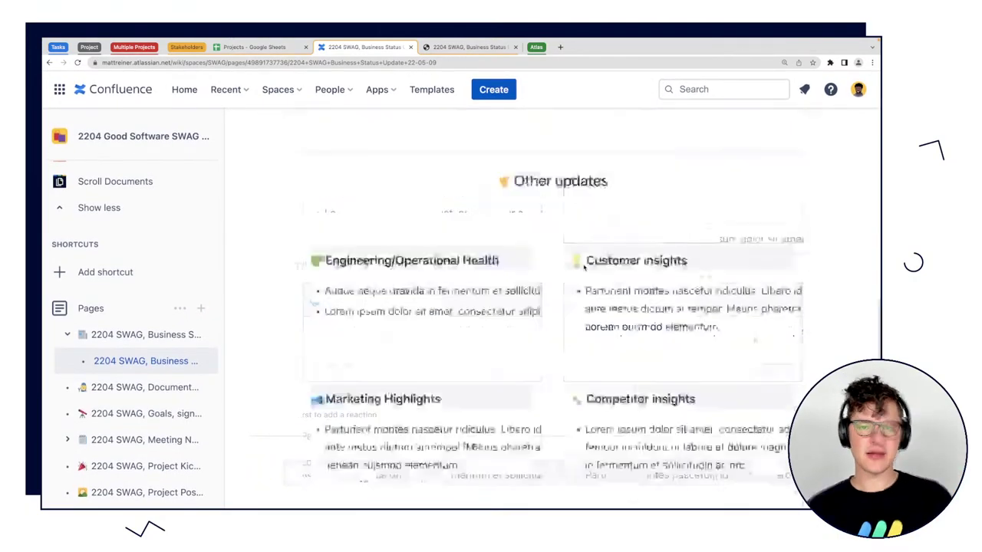
scroll(585, 267, up, 15)
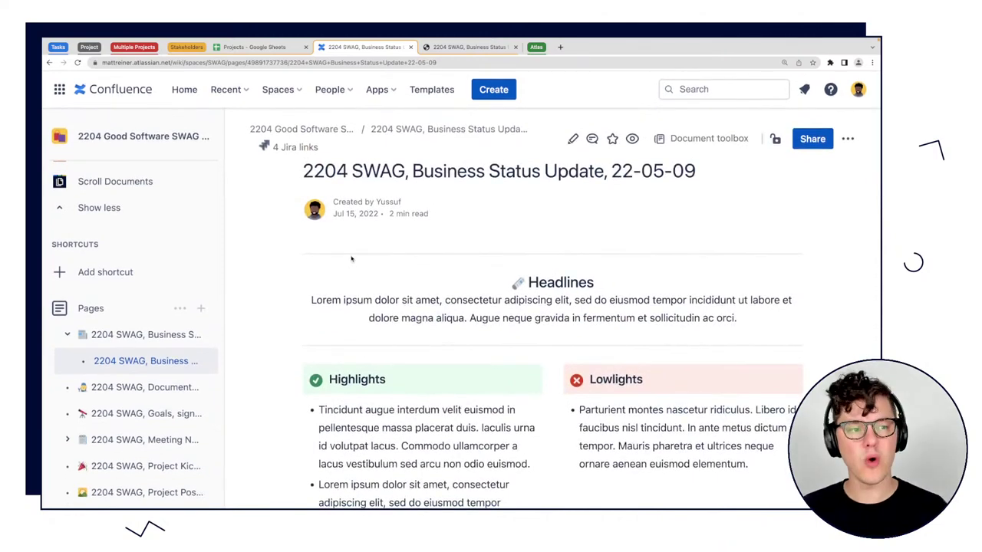
scroll(169, 280, up, 3)
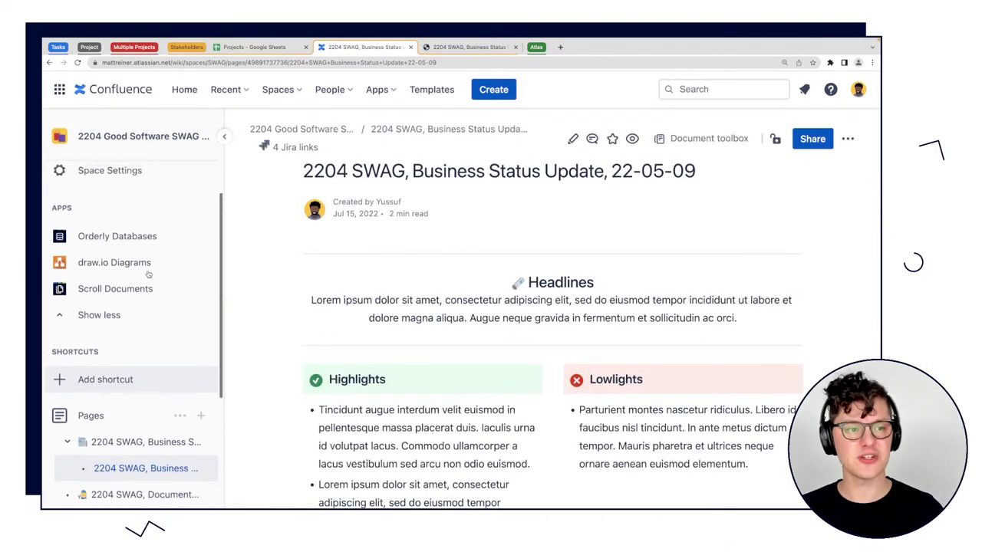
scroll(149, 274, up, 2)
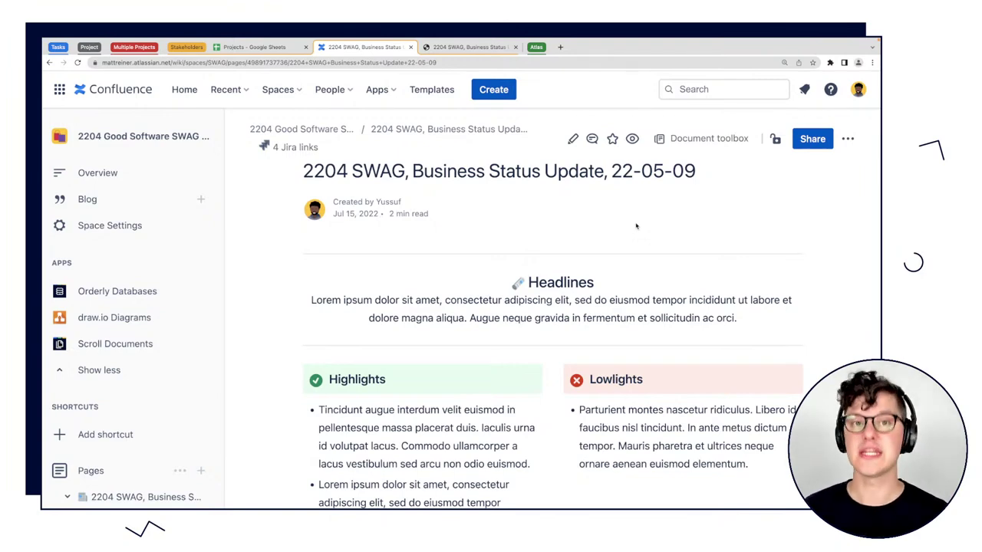
scroll(741, 383, down, 5)
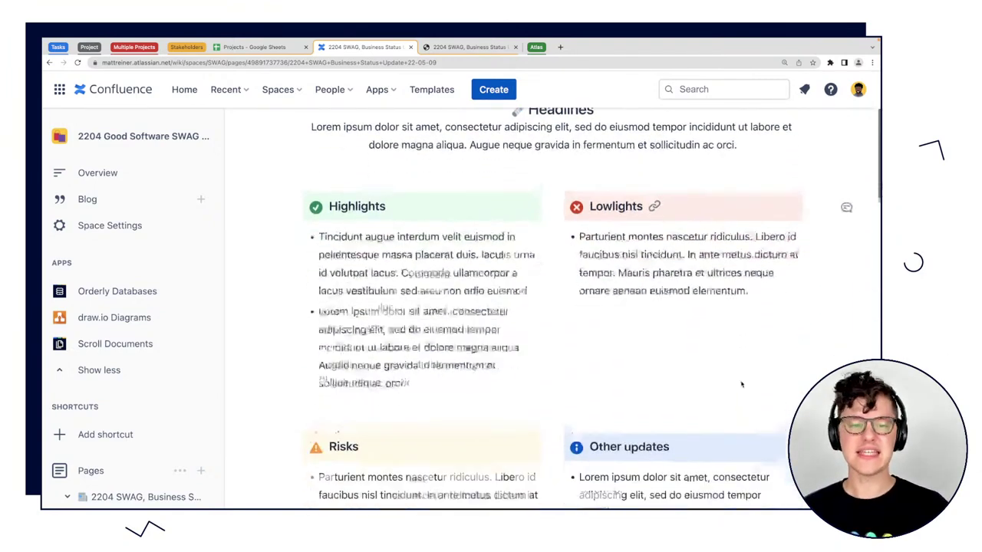
scroll(742, 384, down, 3)
scroll(741, 384, up, 10)
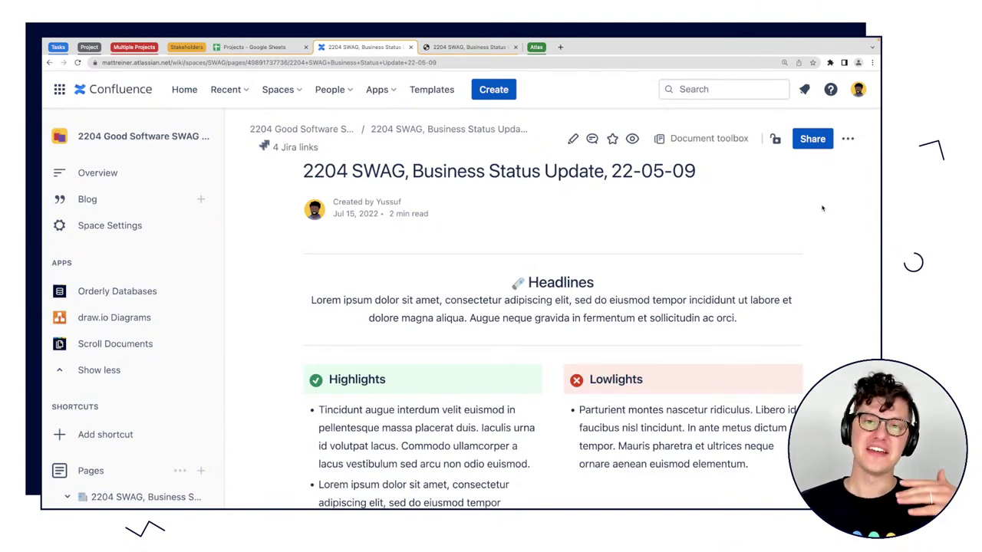
Open the status update's Slack notifications, view the workspace and channel choices for a subscription, and close without adding one.
click(848, 139)
scroll(820, 326, down, 3)
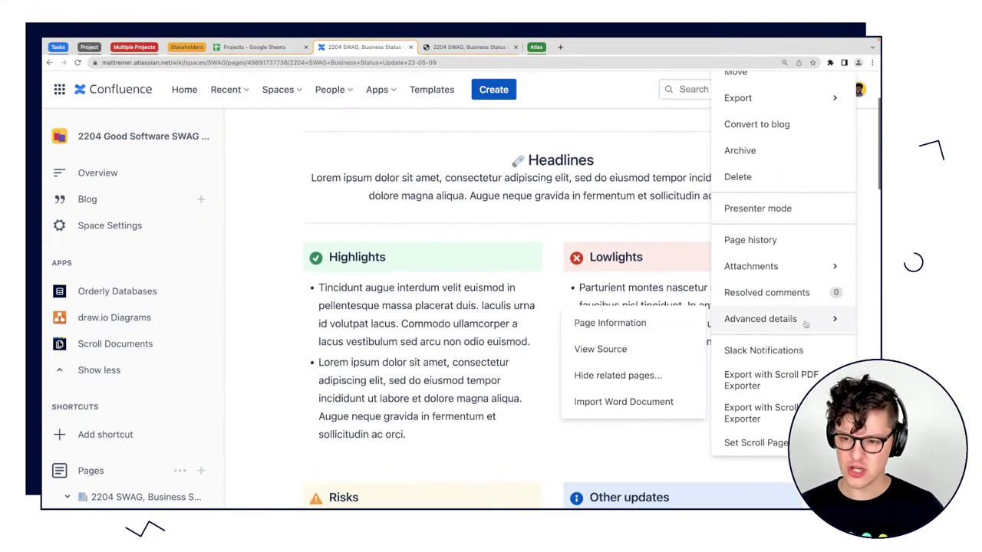
click(748, 410)
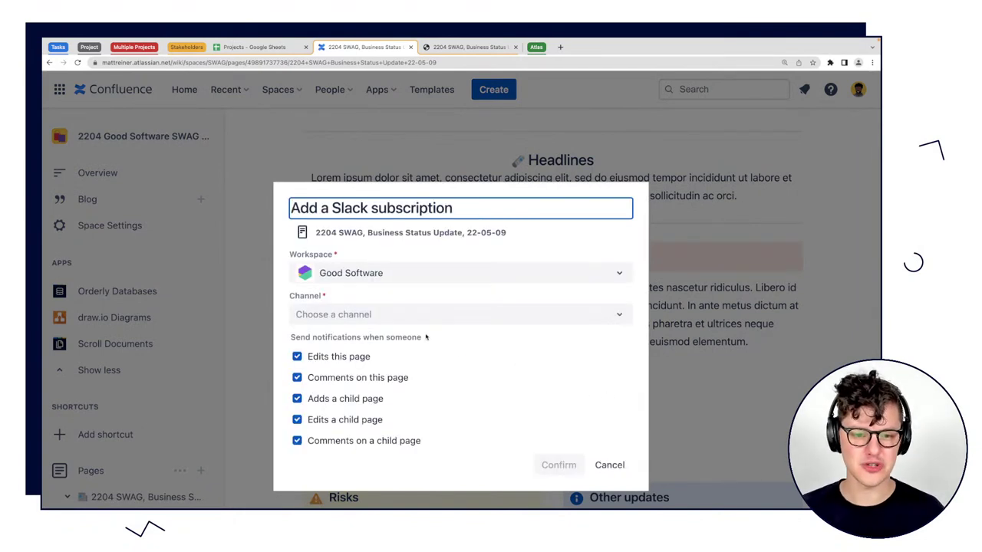
click(406, 277)
click(407, 277)
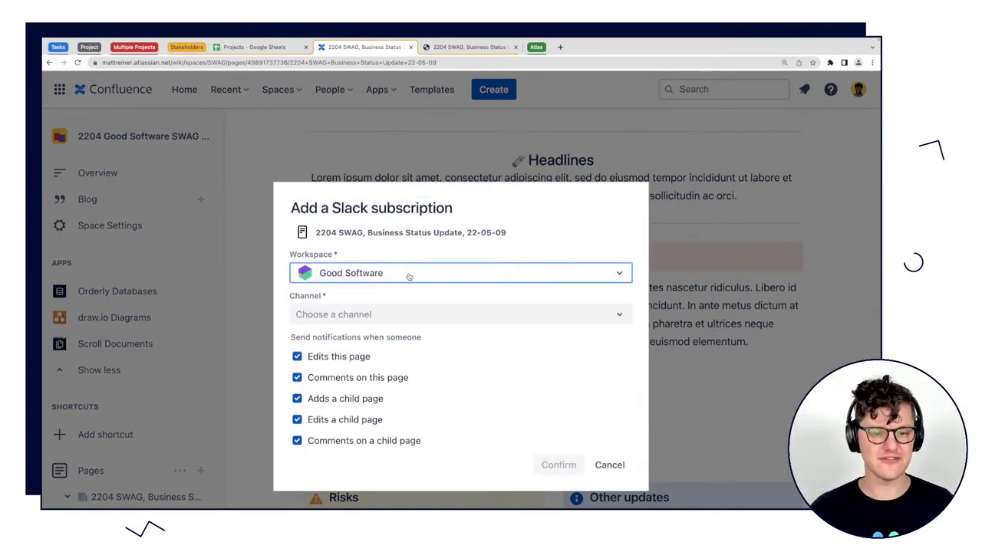
click(416, 319)
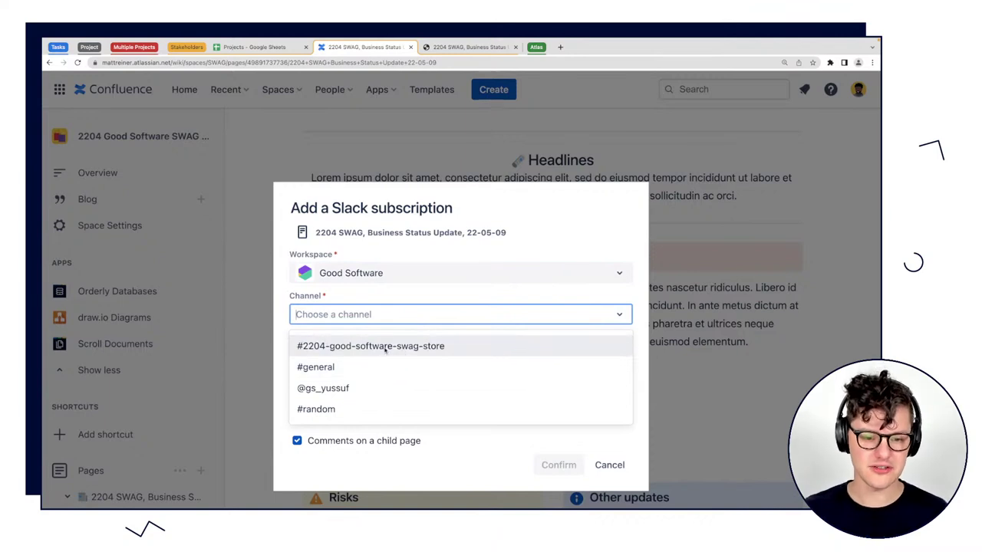
click(507, 449)
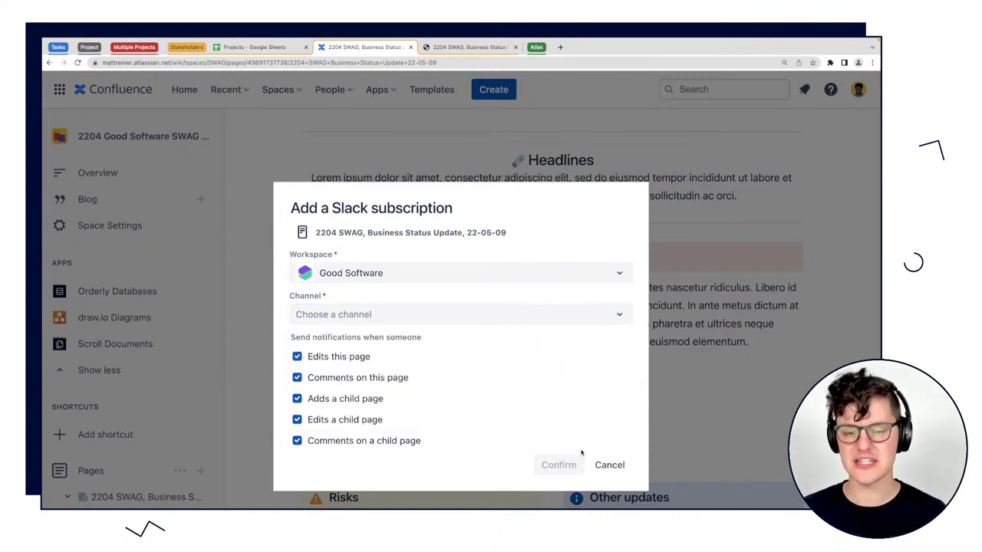
click(607, 471)
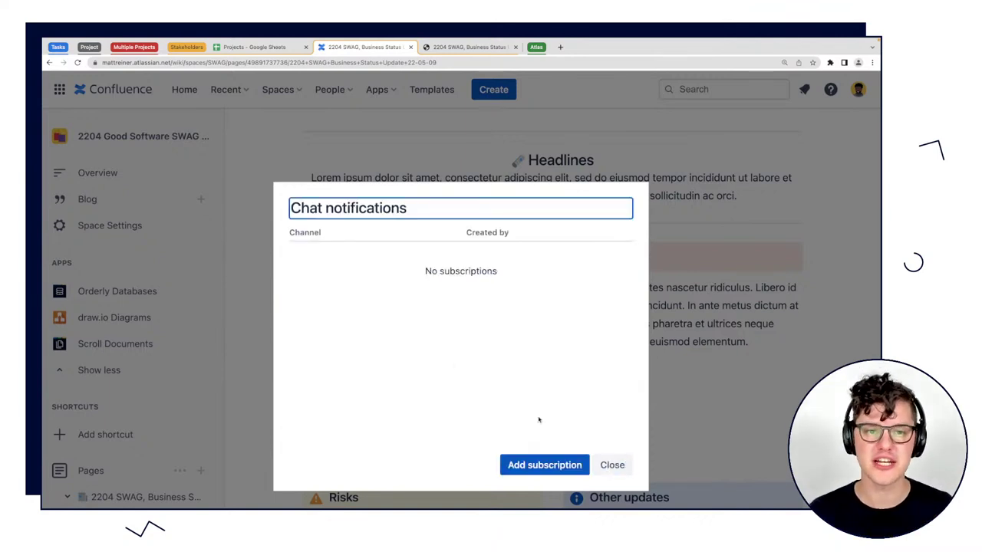
click(614, 466)
Open the sharing options for the status update page, view the suggested recipients, and close them without sending.
scroll(366, 249, up, 3)
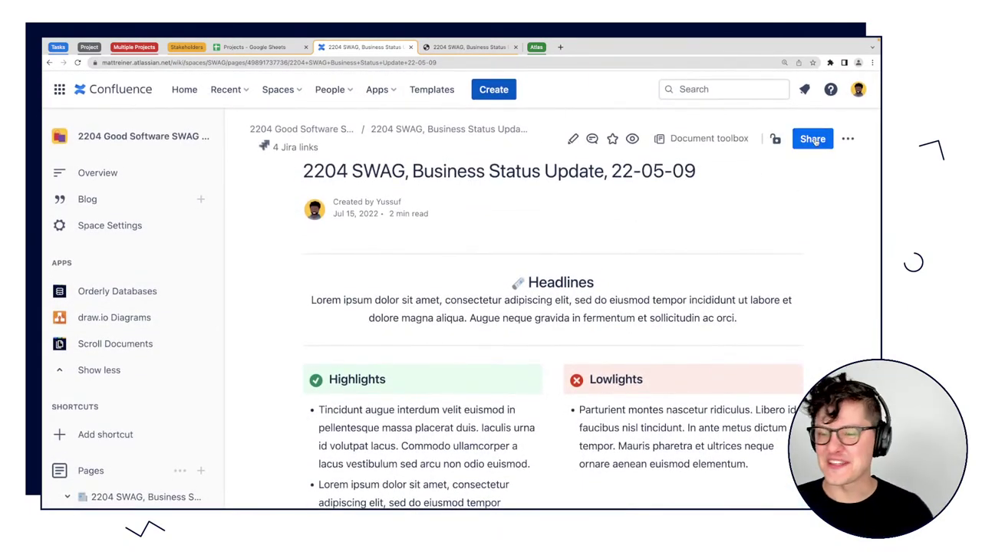
click(813, 139)
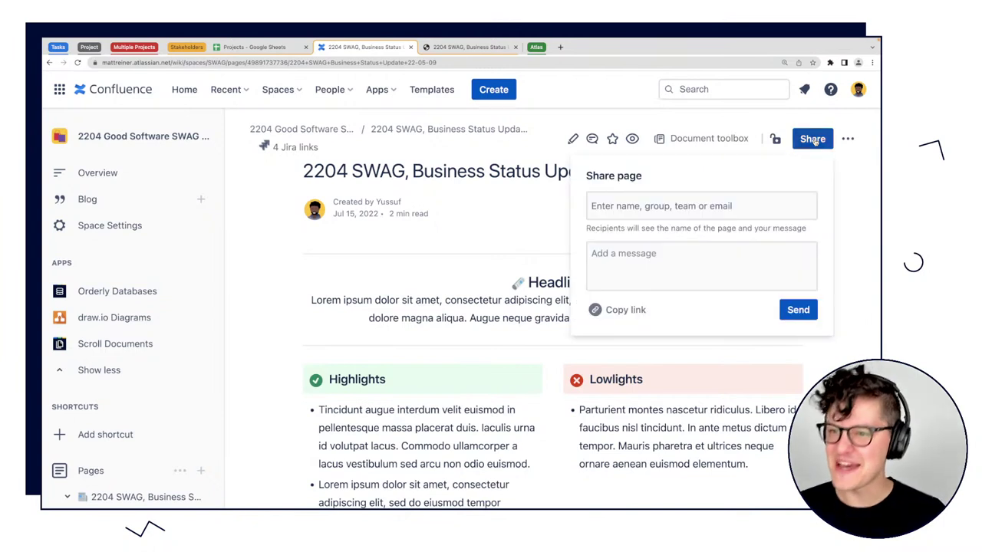
click(826, 182)
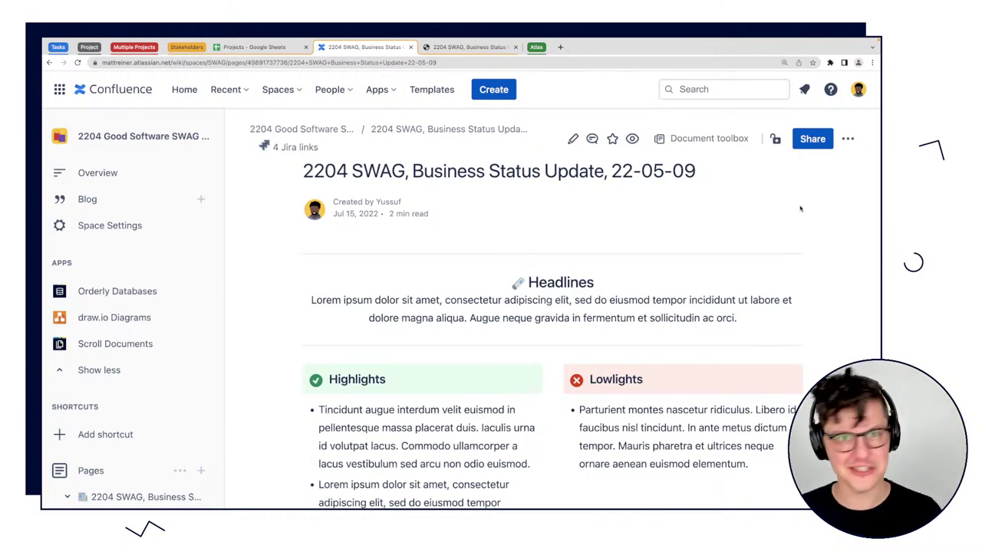
click(812, 145)
click(685, 207)
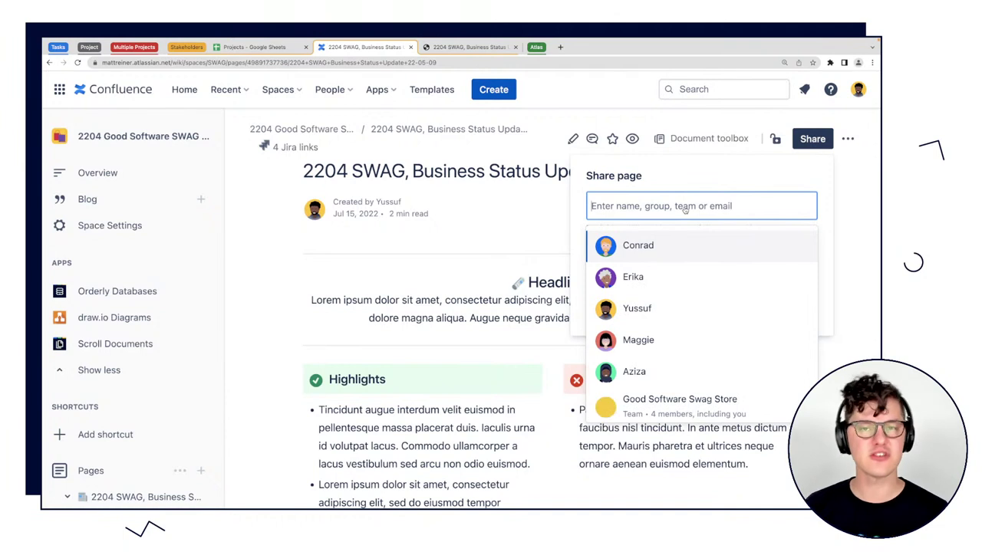
click(843, 281)
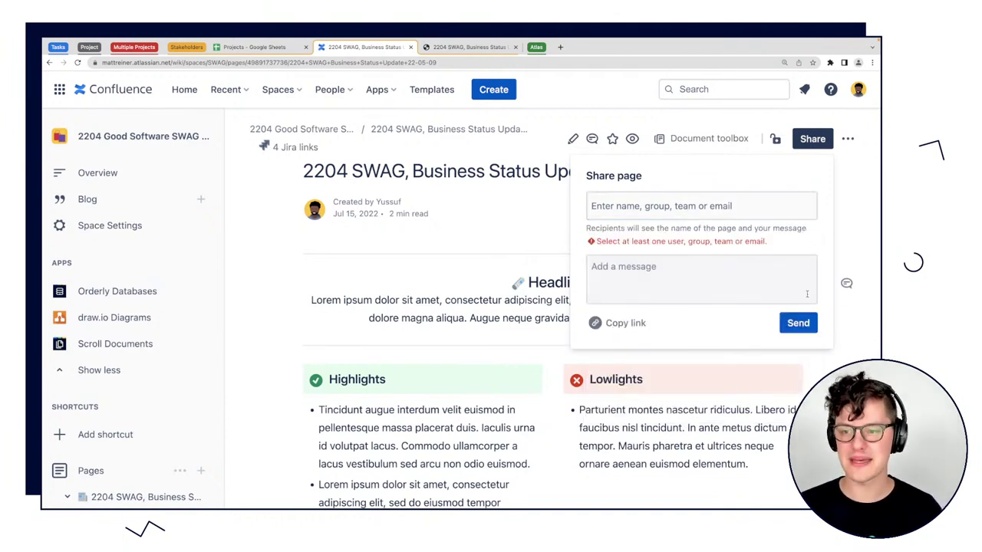
click(851, 337)
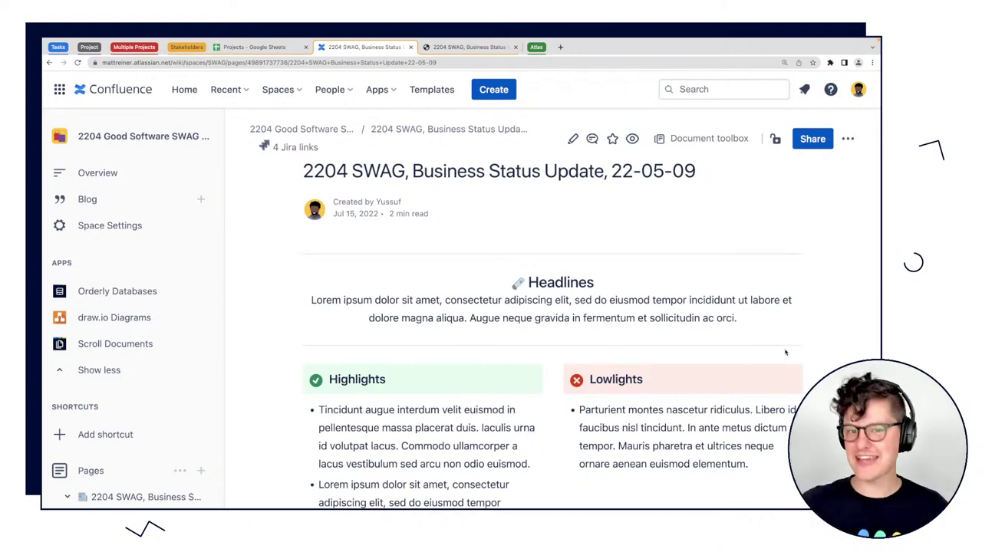
View the exported PDF of the status update in its browser tab and return to the Confluence page.
scroll(624, 376, down, 10)
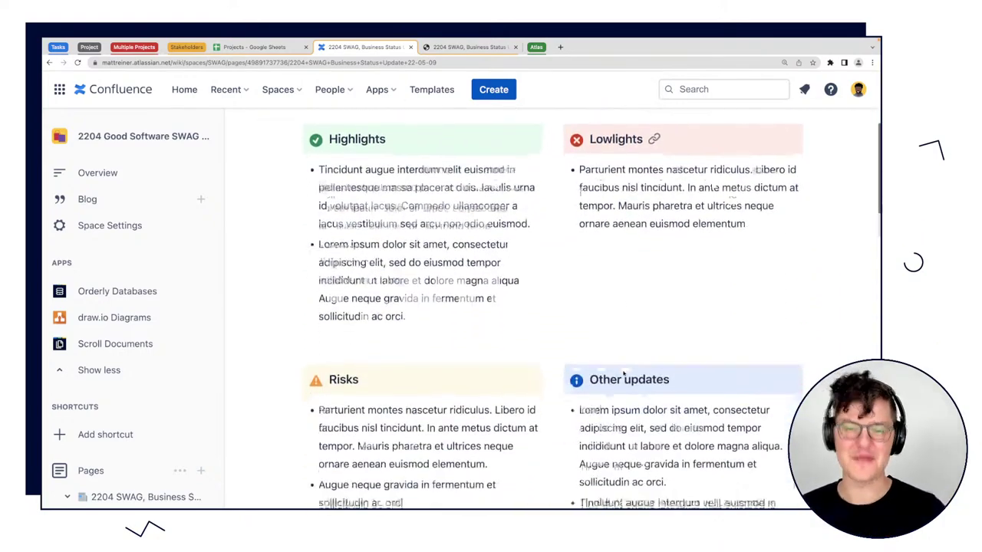
scroll(624, 374, up, 10)
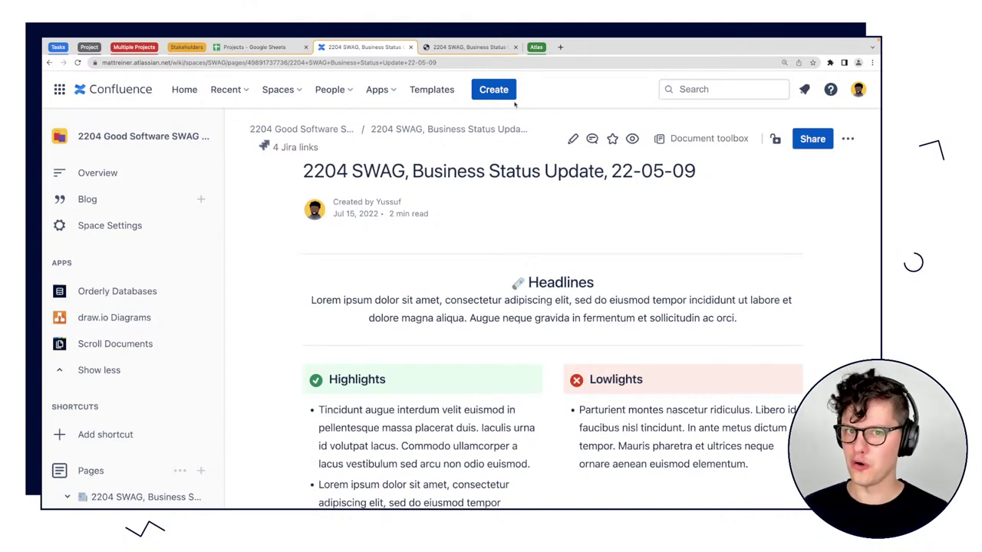
click(468, 49)
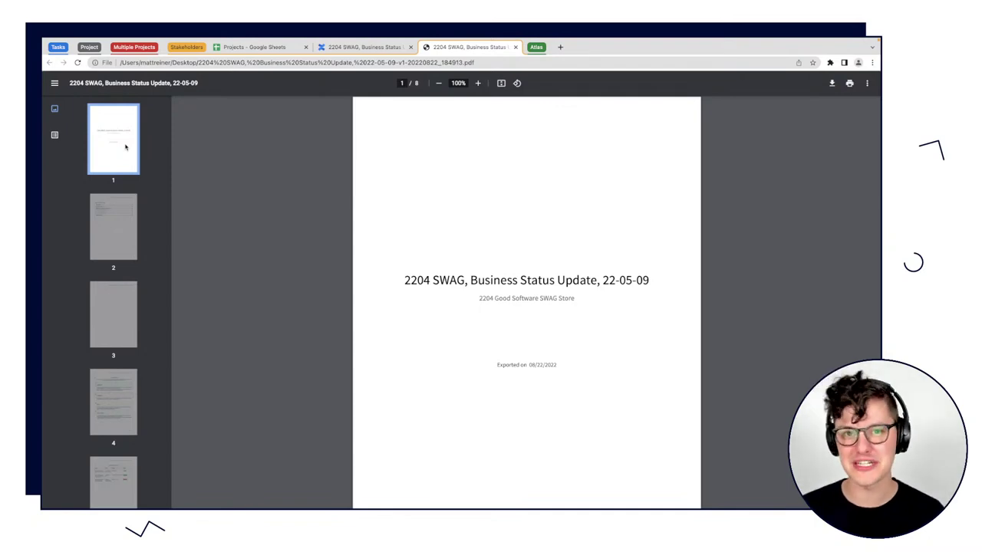
click(410, 47)
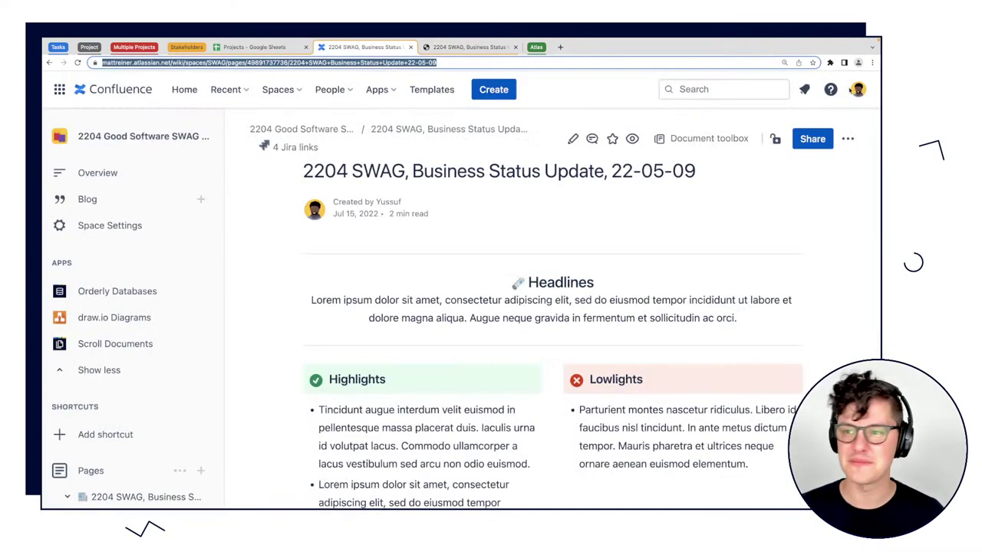
Inspect the status update page's Word and PDF export options, dismiss them, and switch to the exported PDF.
click(848, 138)
scroll(838, 330, down, 3)
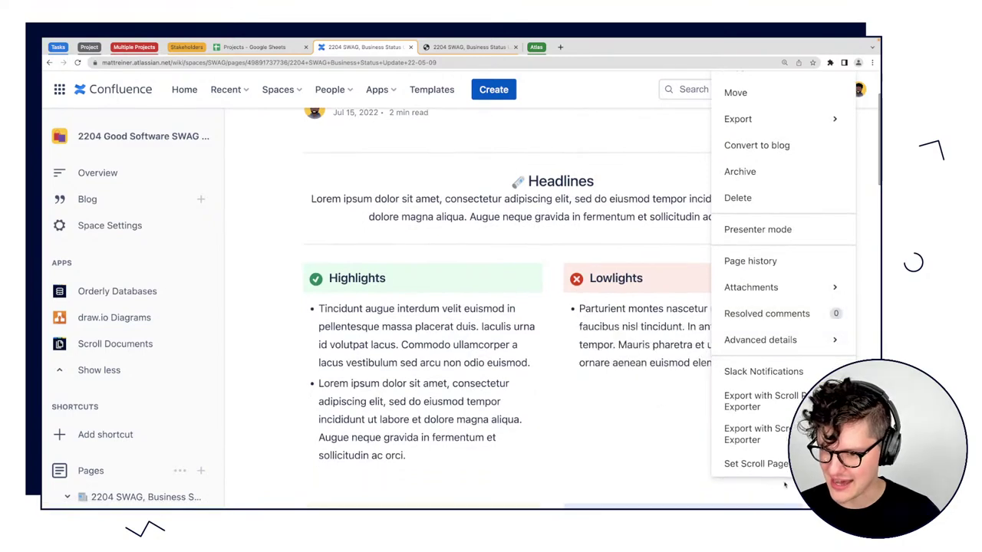
scroll(767, 345, up, 3)
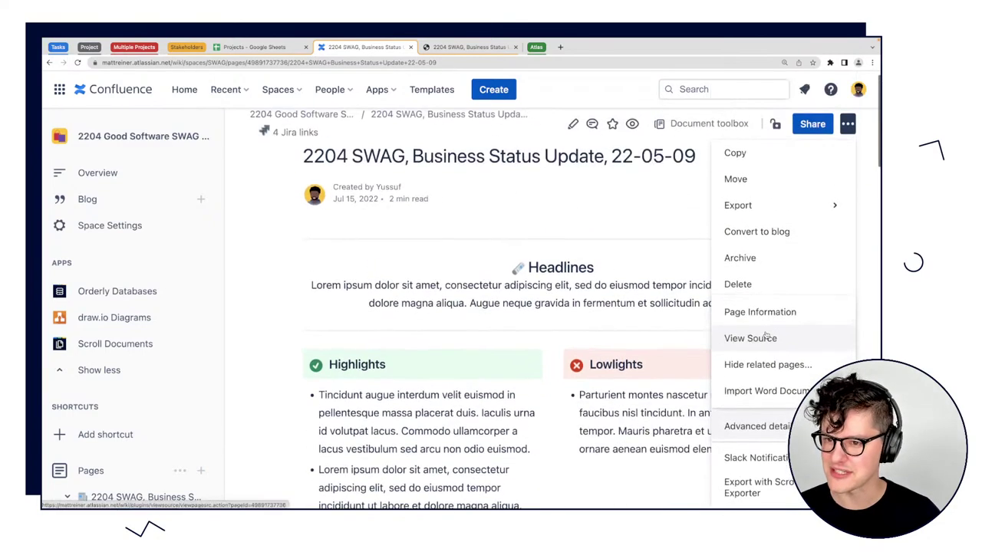
scroll(783, 230, down, 2)
mouse_move(790, 140)
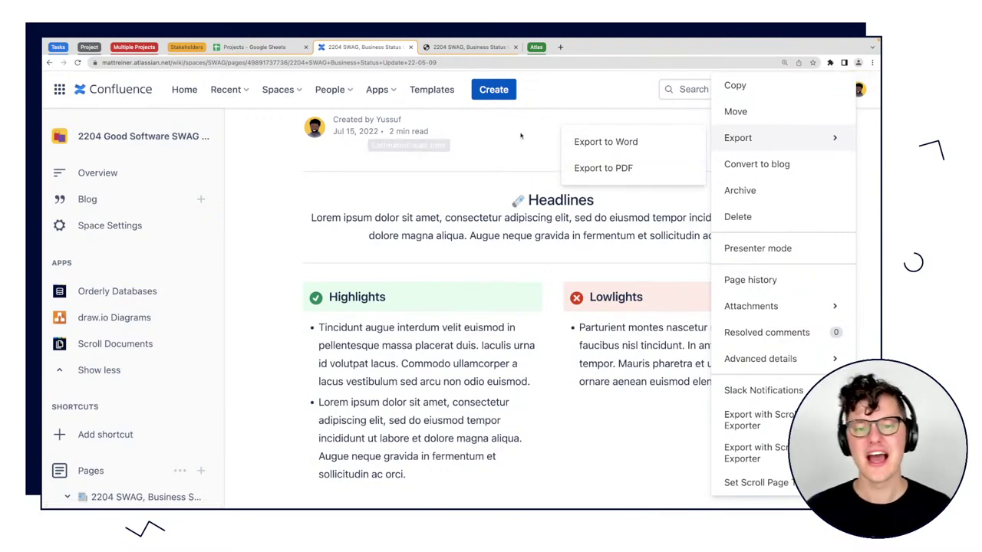
scroll(461, 251, up, 2)
click(460, 252)
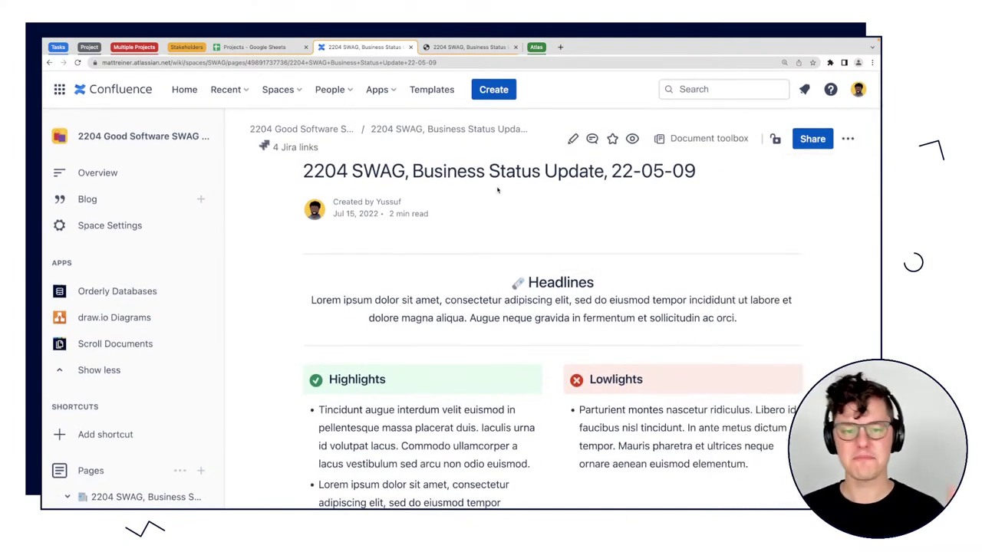
click(468, 48)
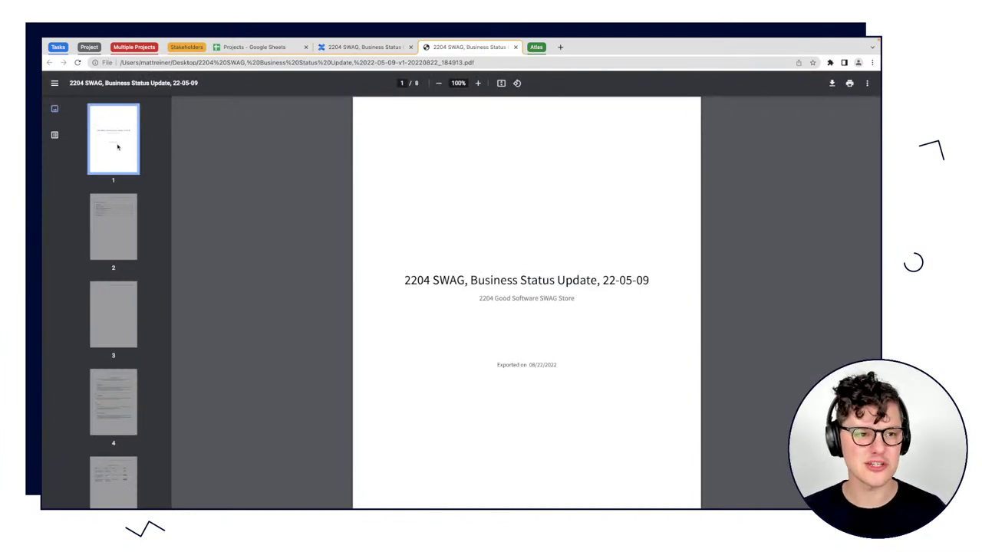
Page through the exported status update PDF, from its table of contents to the OKRs and supporting initiatives, and return to the first thumbnail.
click(121, 235)
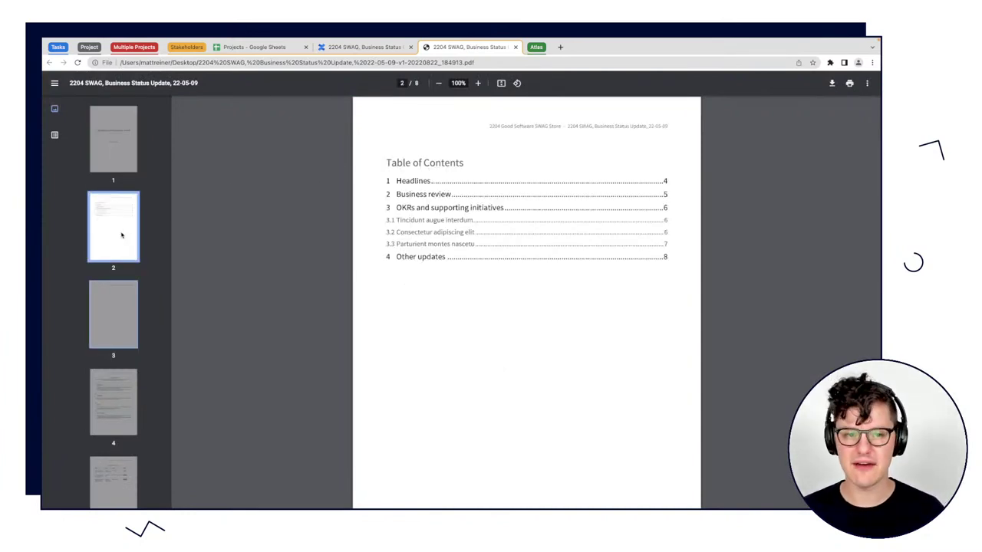
click(125, 322)
click(108, 378)
scroll(107, 384, down, 3)
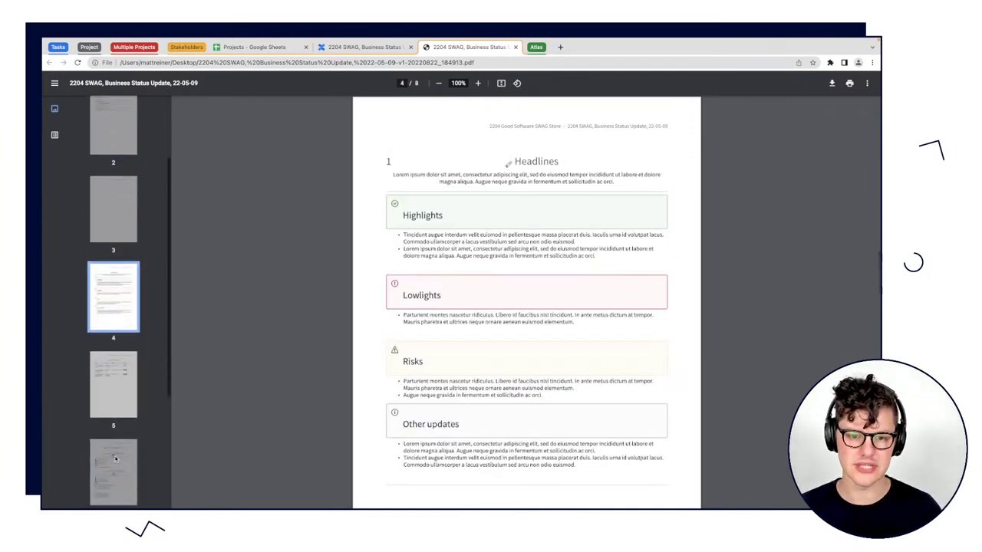
click(104, 398)
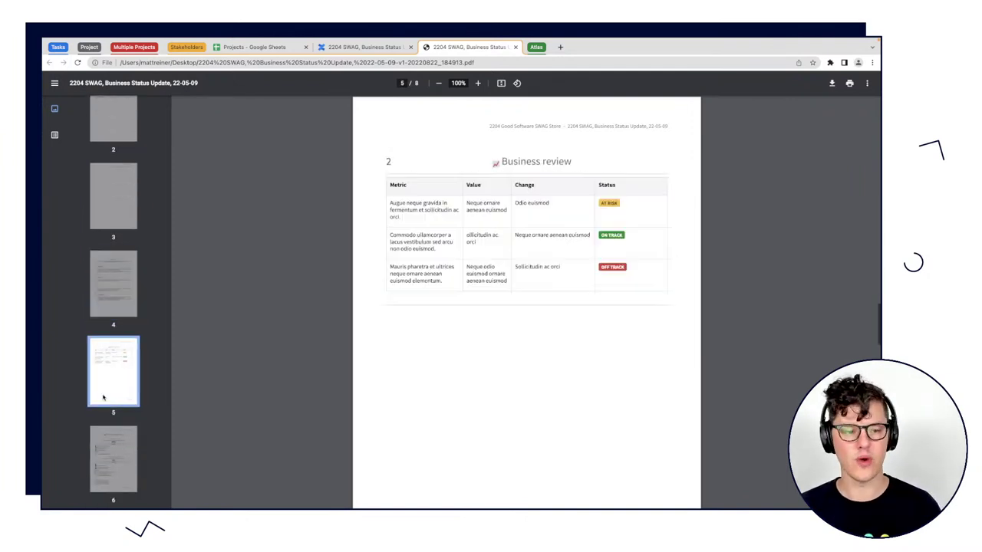
click(108, 471)
scroll(106, 472, up, 5)
click(114, 140)
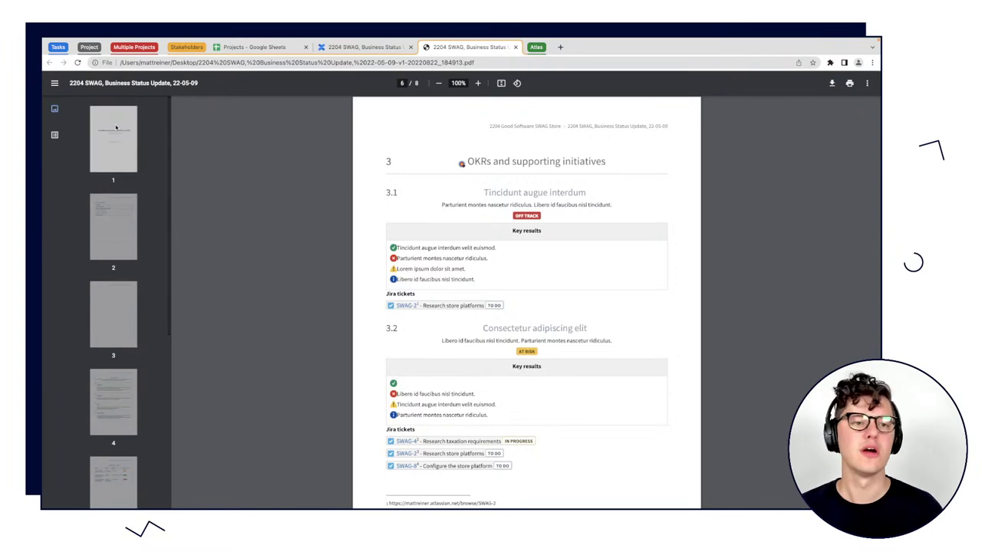
Return to the Confluence space, review its space settings, and open the Slack Notifications integration.
click(337, 74)
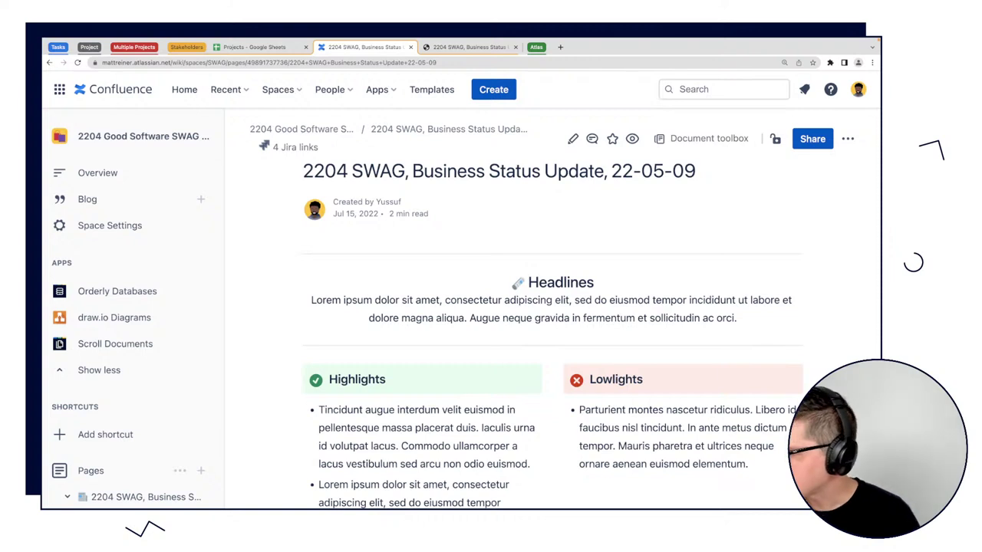
click(138, 225)
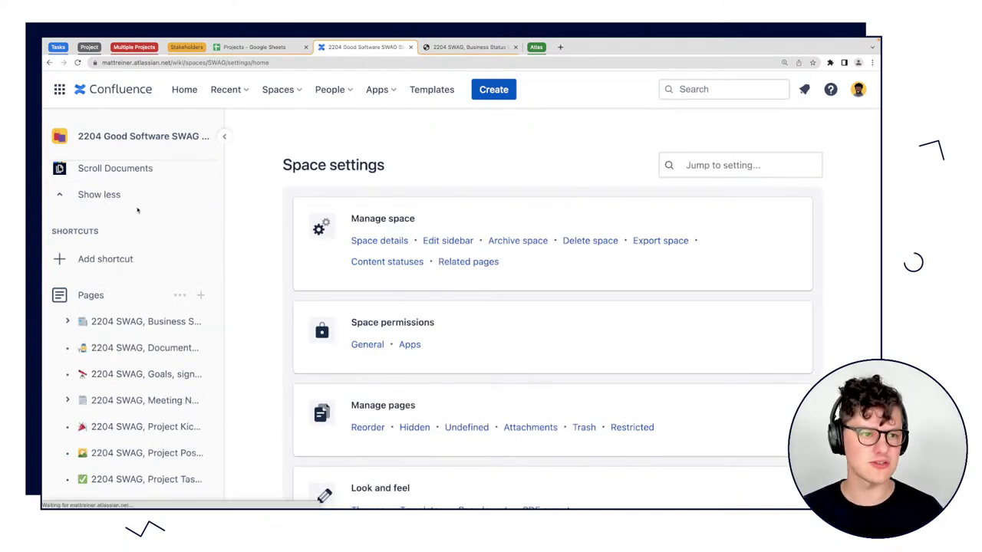
scroll(134, 206, up, 2)
scroll(130, 205, up, 2)
scroll(415, 307, down, 3)
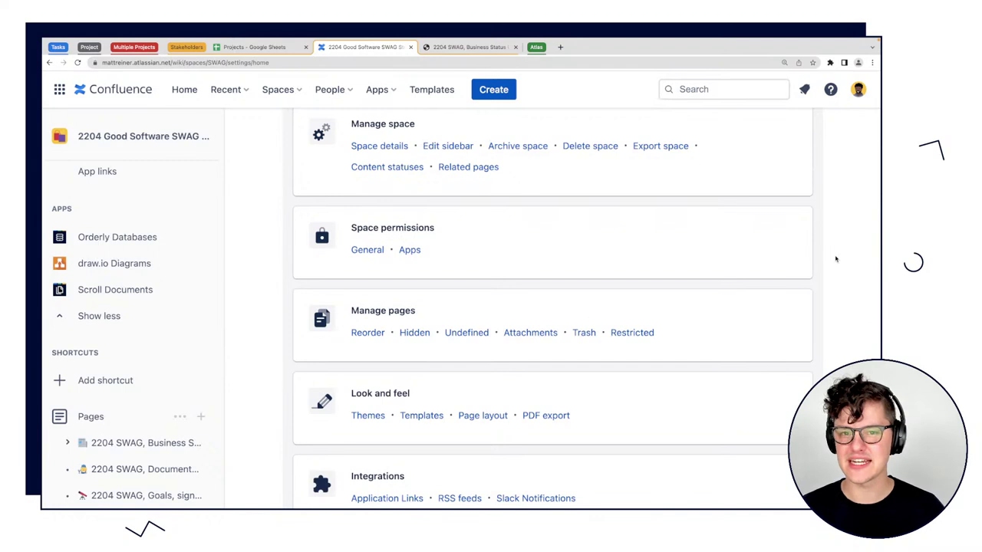
scroll(729, 311, down, 2)
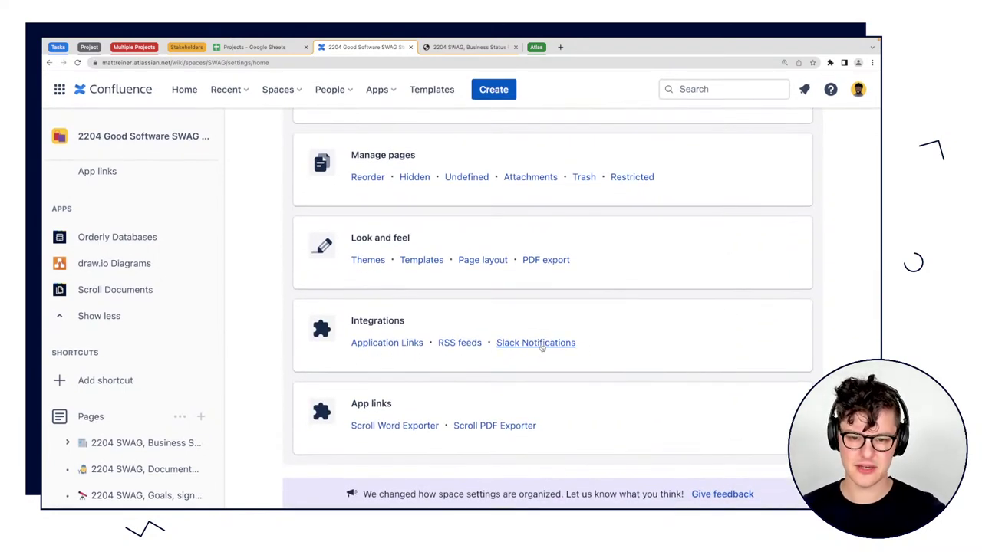
click(542, 347)
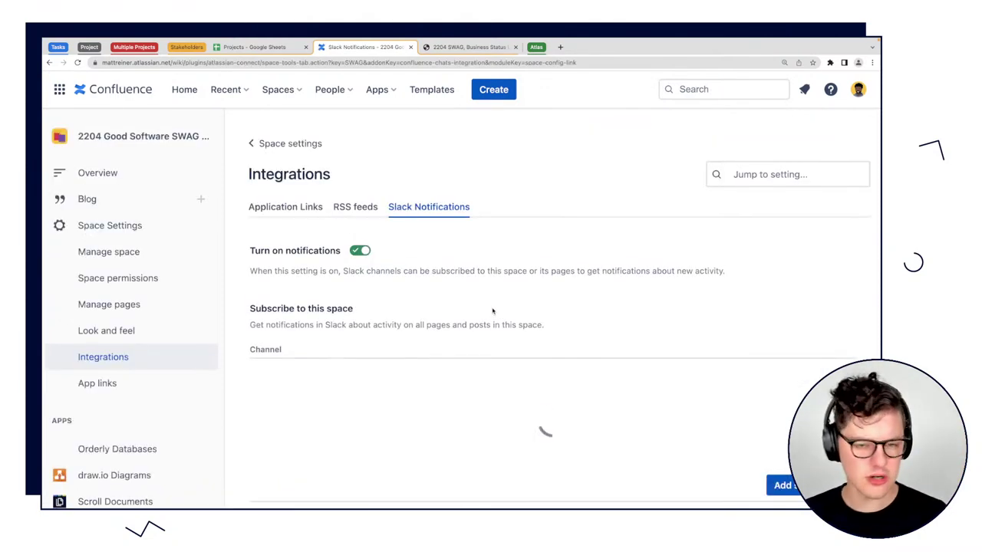
Edit the space's Slack subscription by clearing all three page notifications and blog post comments, and cancel the changes.
scroll(509, 445, down, 1)
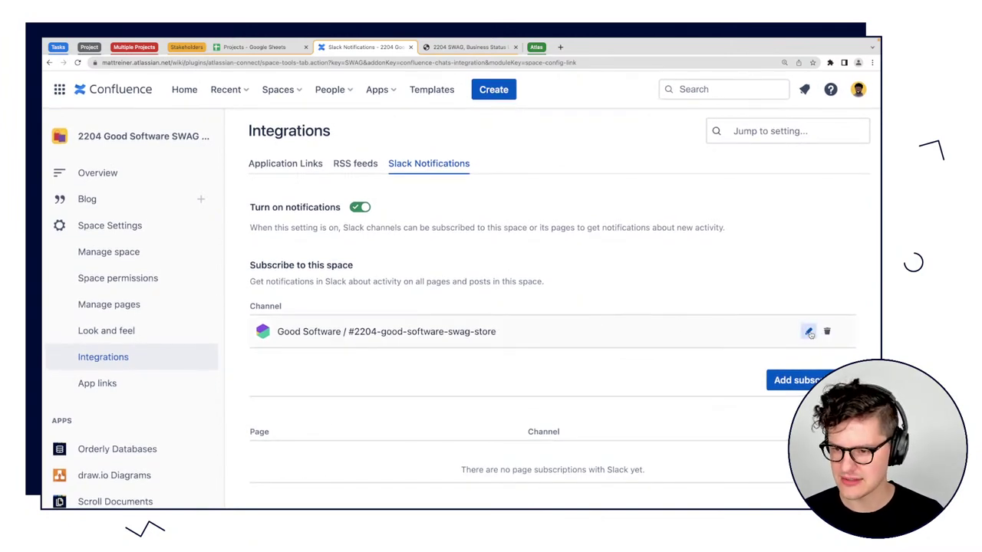
click(809, 330)
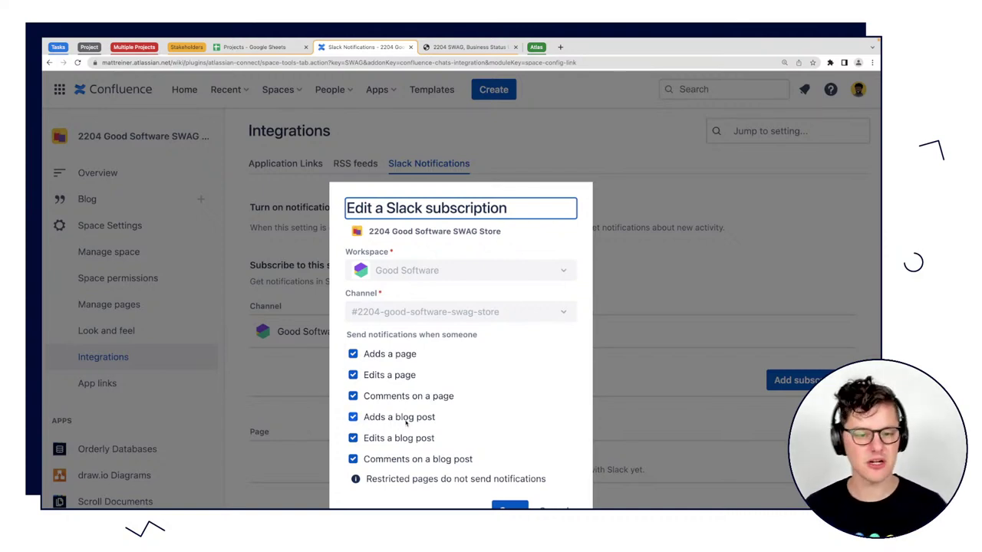
click(353, 354)
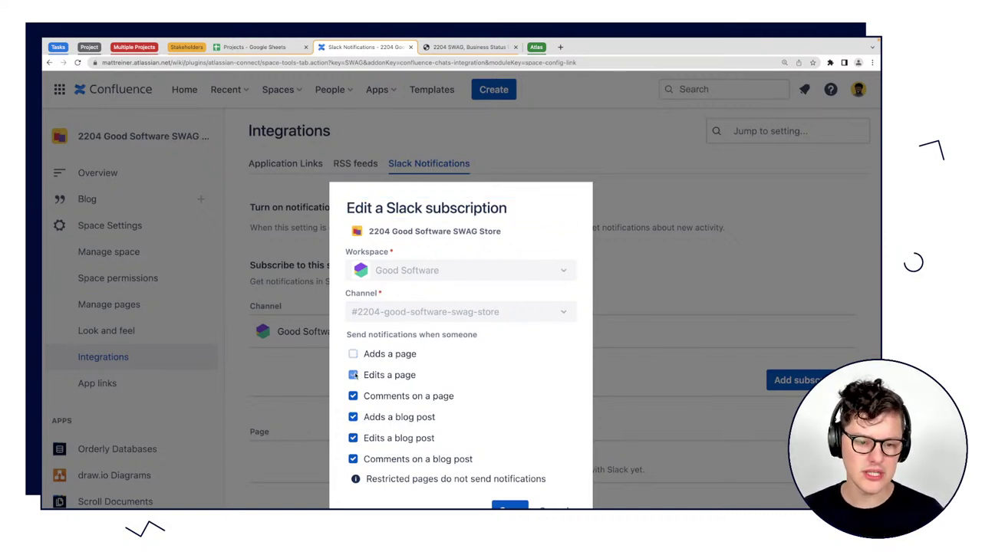
click(353, 375)
click(353, 396)
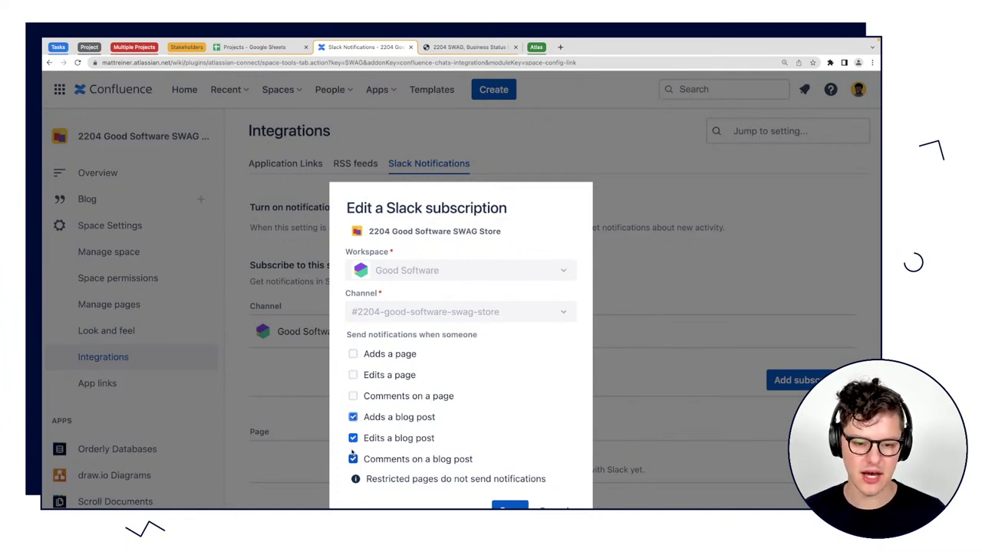
click(353, 459)
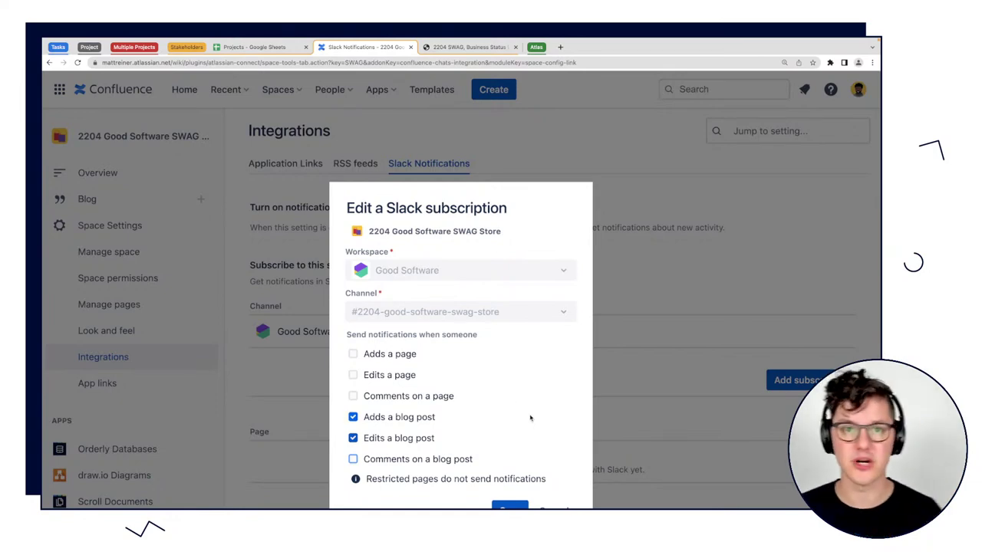
click(557, 504)
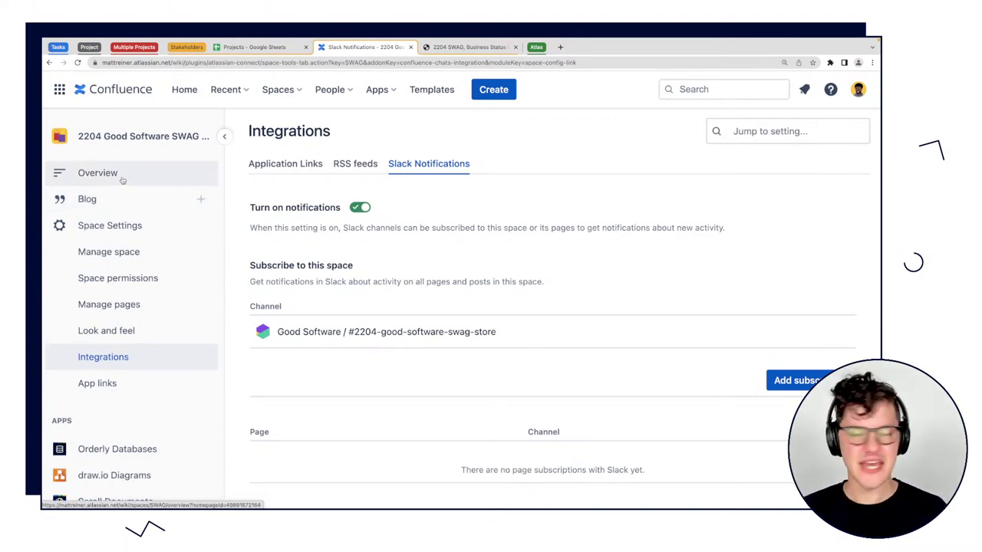
Open the space overview, switch to the Good Software SWAG Store project in Atlas, and collapse the Stakeholders tab group.
click(97, 172)
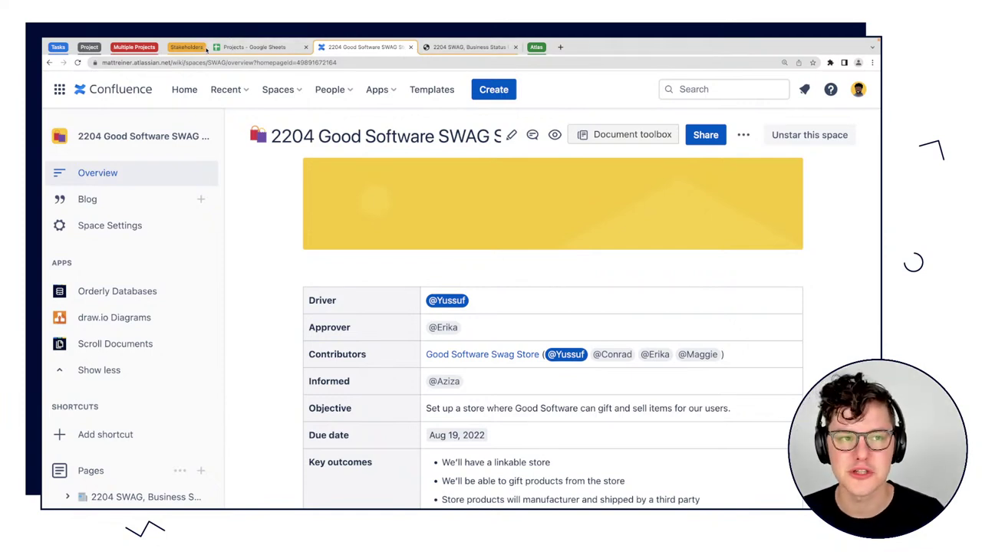
click(537, 47)
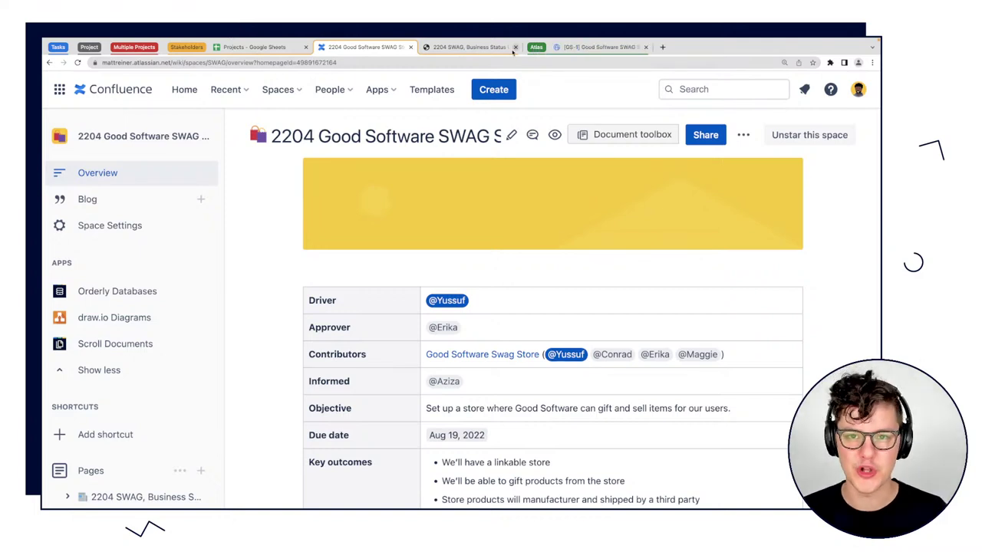
click(567, 48)
click(188, 48)
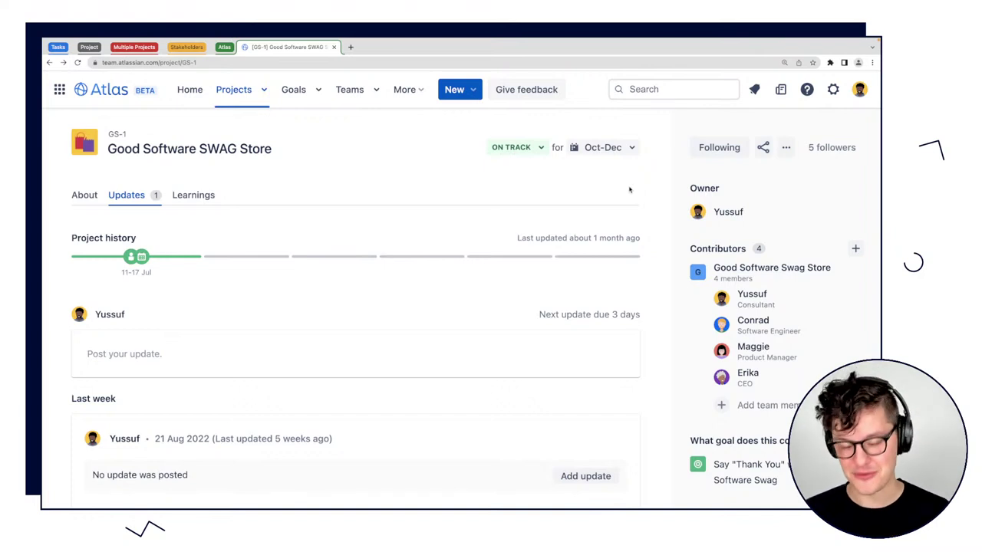
Examine the Atlas project's posted update with its date and status changes, and preview the commenter's profile card.
scroll(646, 187, down, 1)
scroll(647, 192, up, 1)
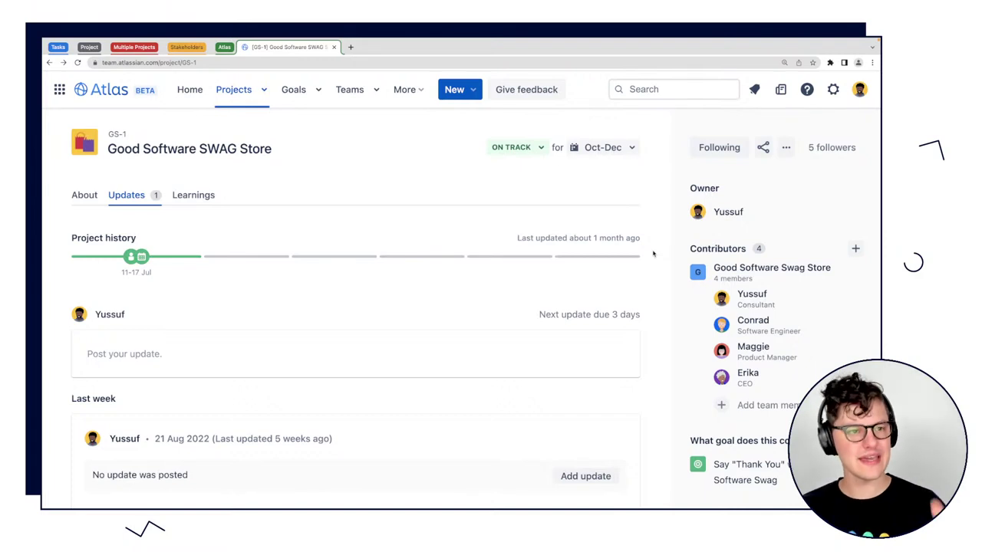
scroll(653, 251, down, 1)
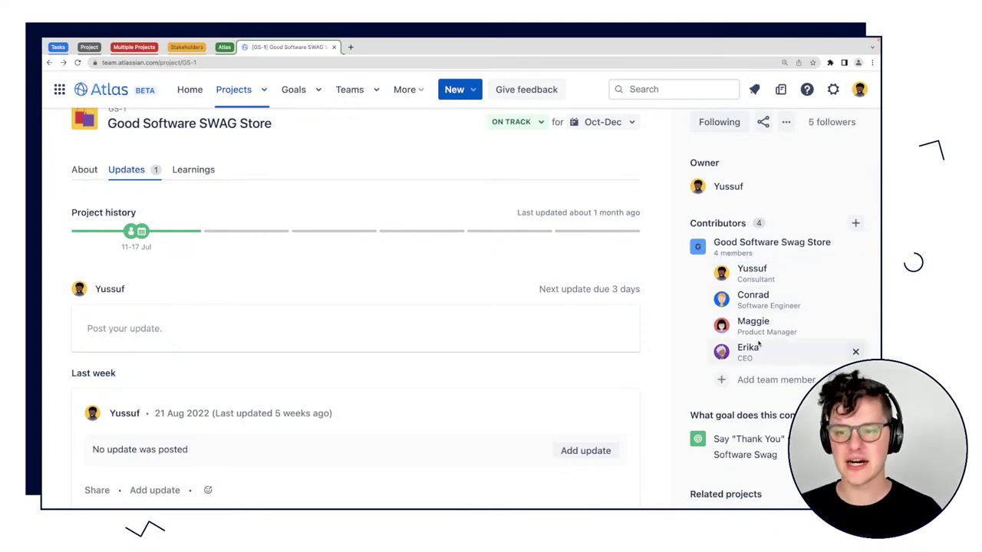
scroll(486, 374, down, 3)
scroll(486, 373, down, 15)
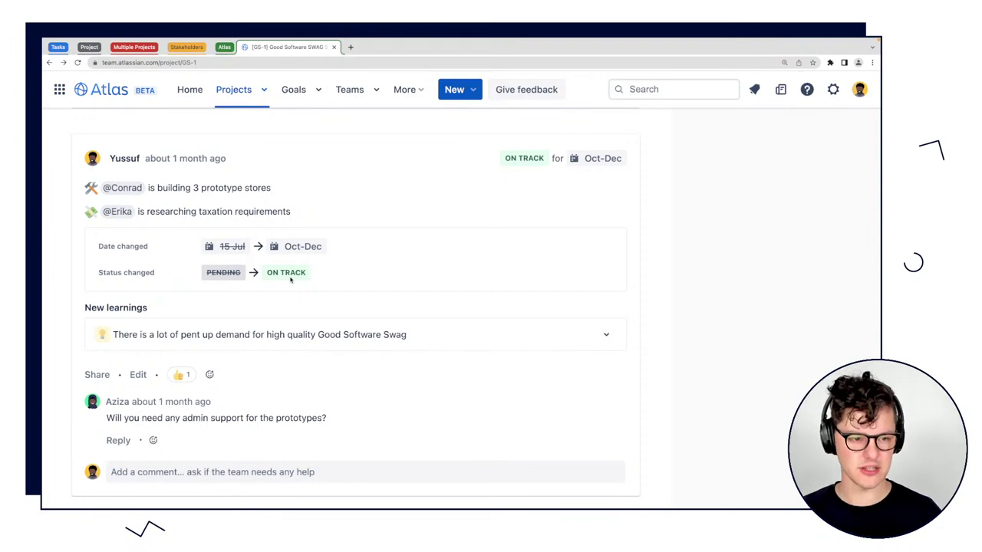
scroll(290, 280, down, 1)
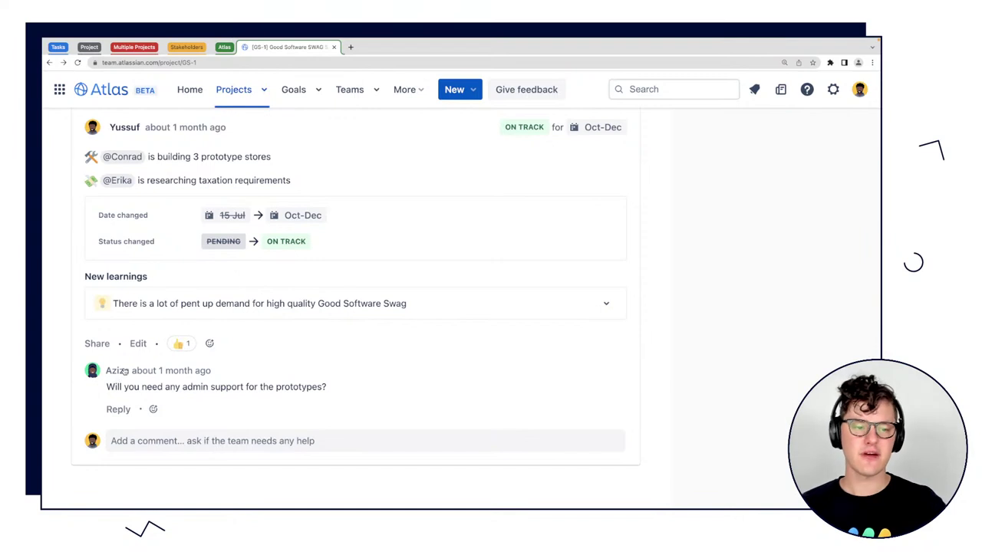
mouse_move(123, 371)
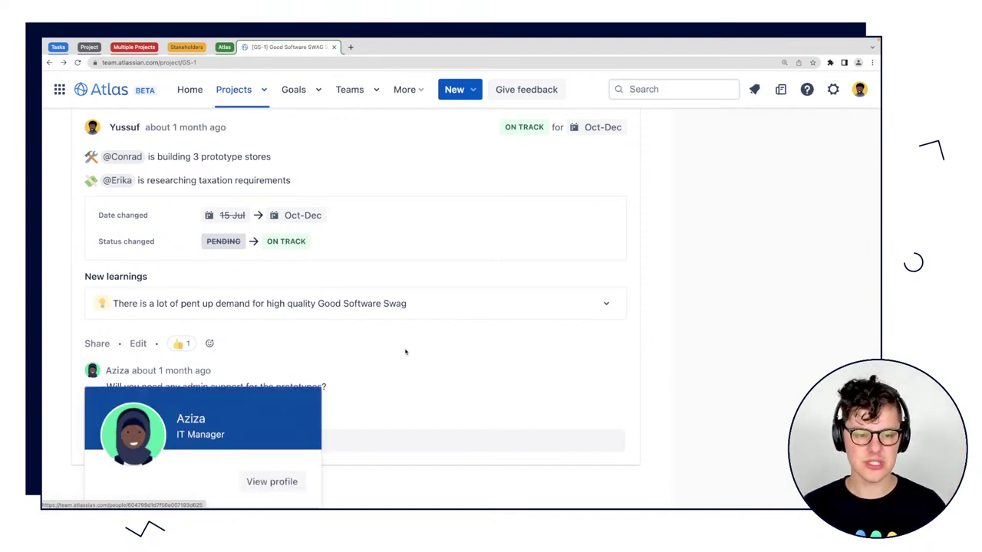
Review the project history and weekly update feed again, including the stakeholder comment on the posted update.
scroll(406, 351, up, 10)
scroll(406, 351, down, 3)
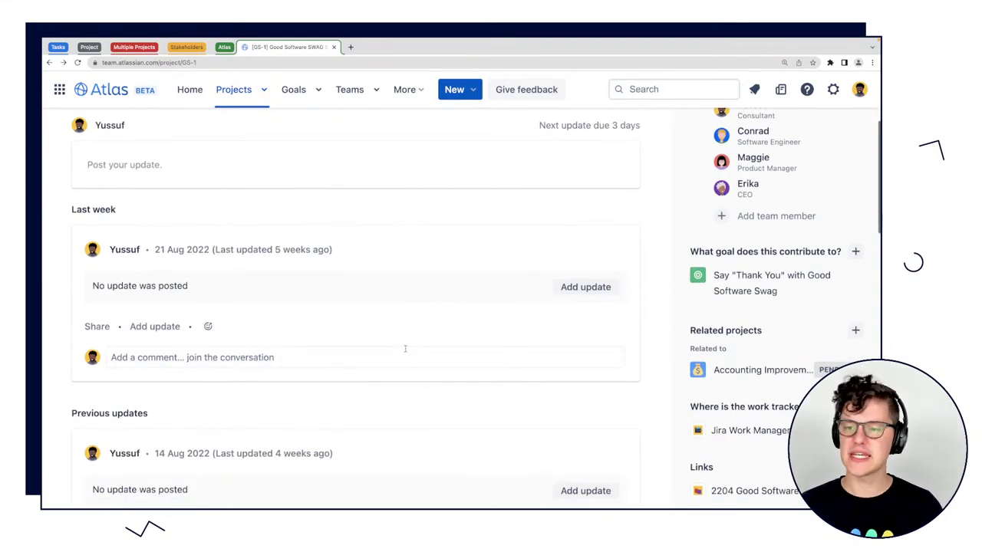
scroll(406, 352, up, 3)
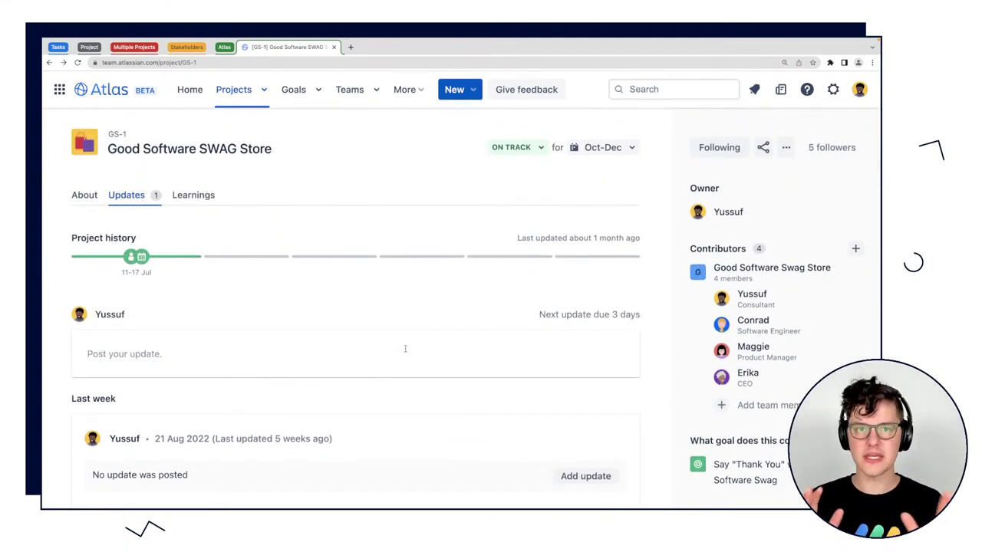
scroll(414, 270, down, 5)
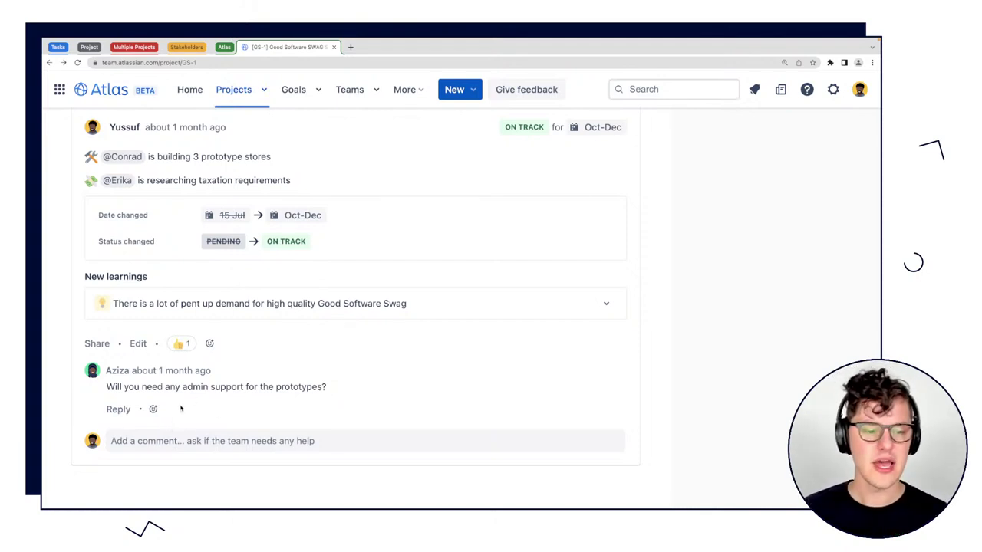
scroll(557, 352, up, 1)
scroll(557, 353, up, 10)
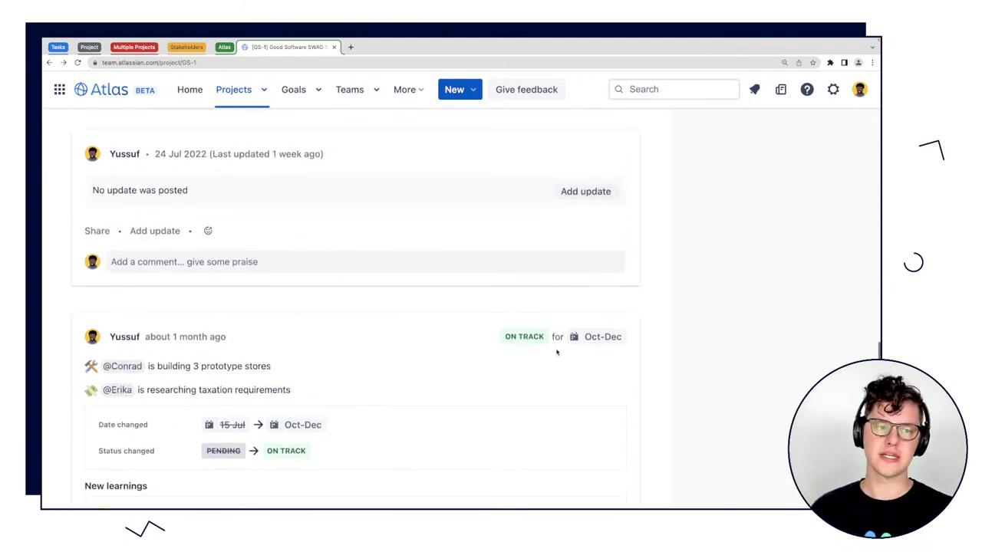
scroll(557, 352, up, 10)
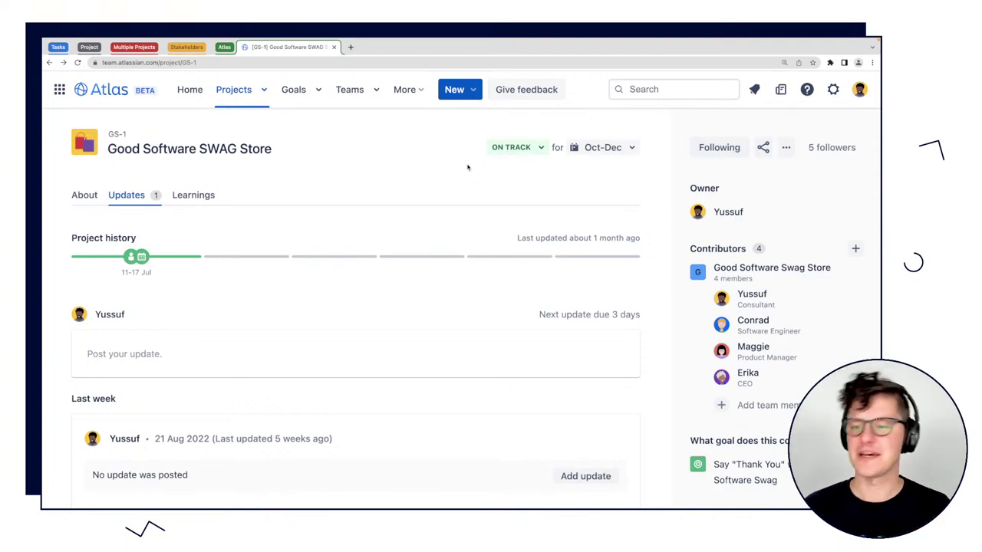
Examine the project's contributors, contributing goal, related projects, work tracking location, links and tags.
scroll(727, 276, down, 3)
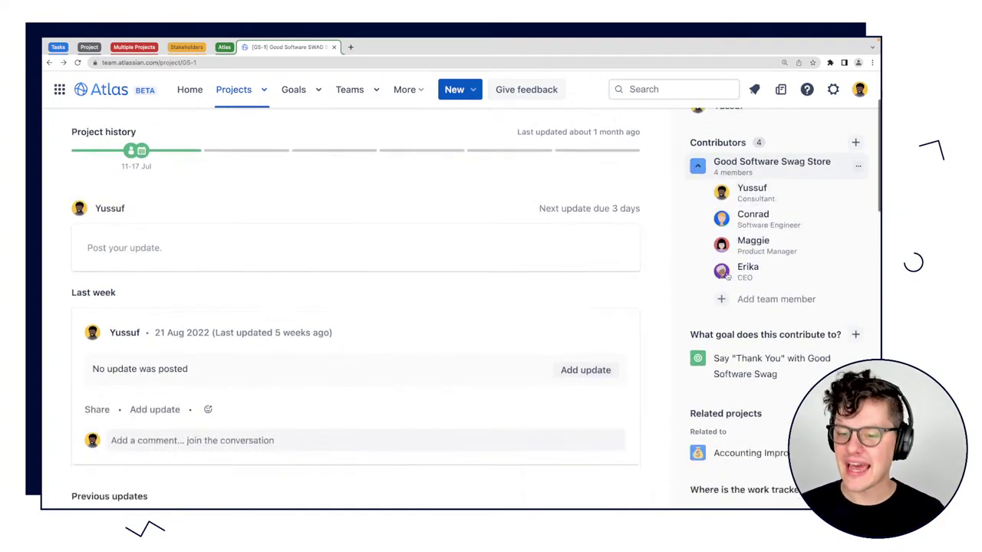
scroll(765, 274, down, 1)
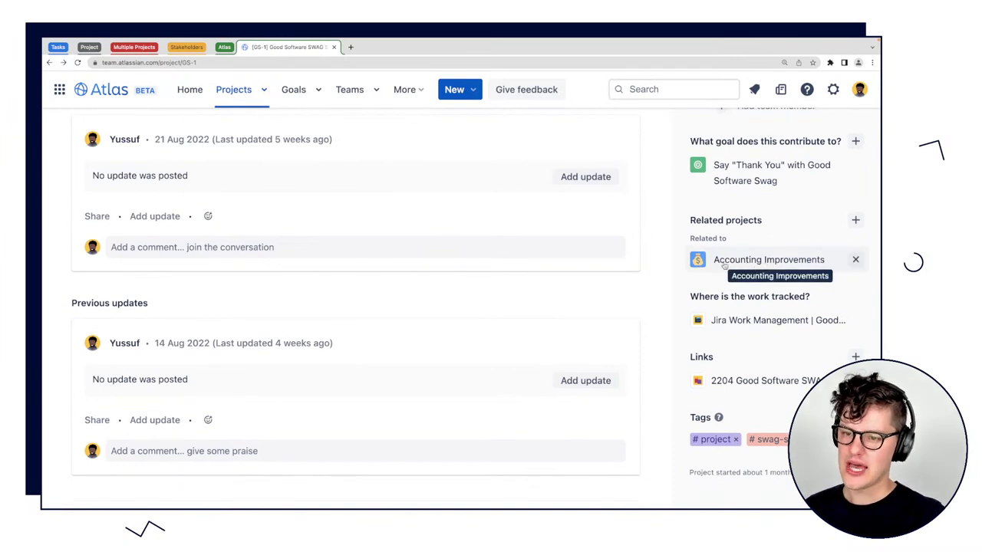
scroll(724, 264, down, 1)
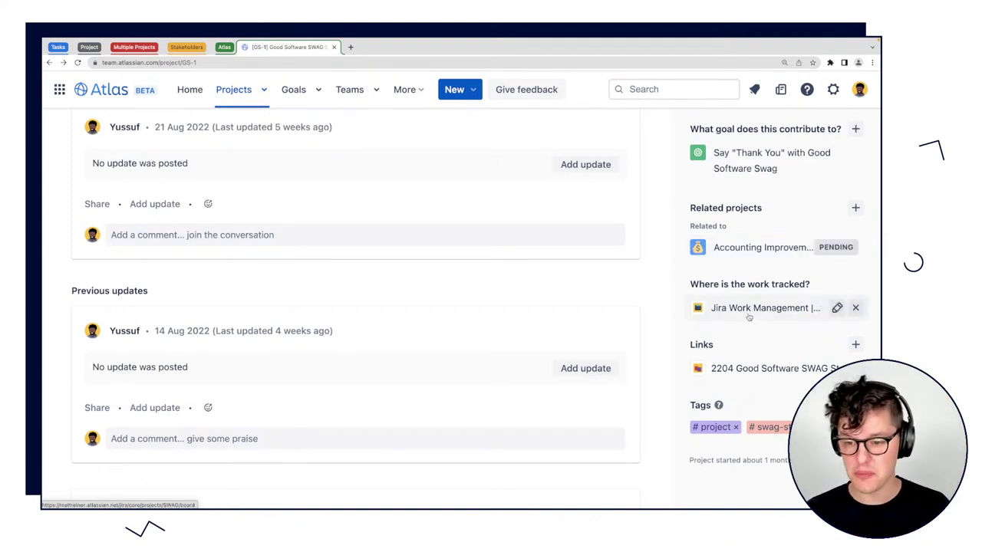
scroll(760, 369, down, 1)
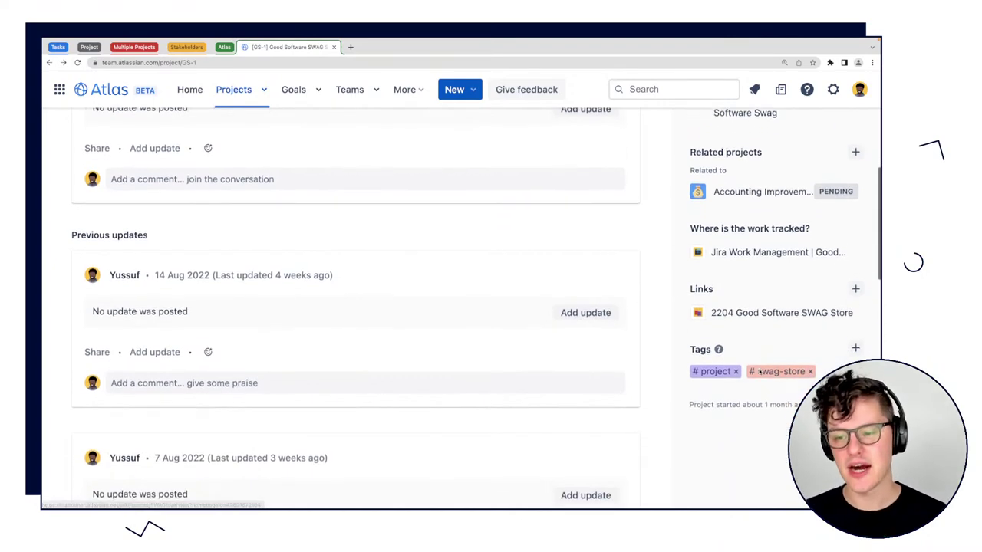
scroll(724, 437, up, 1)
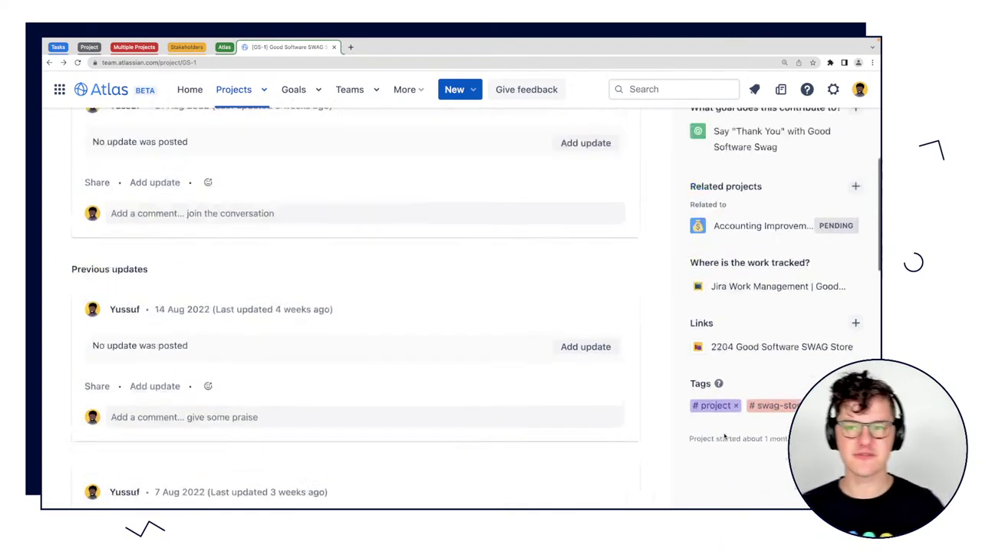
scroll(724, 437, up, 10)
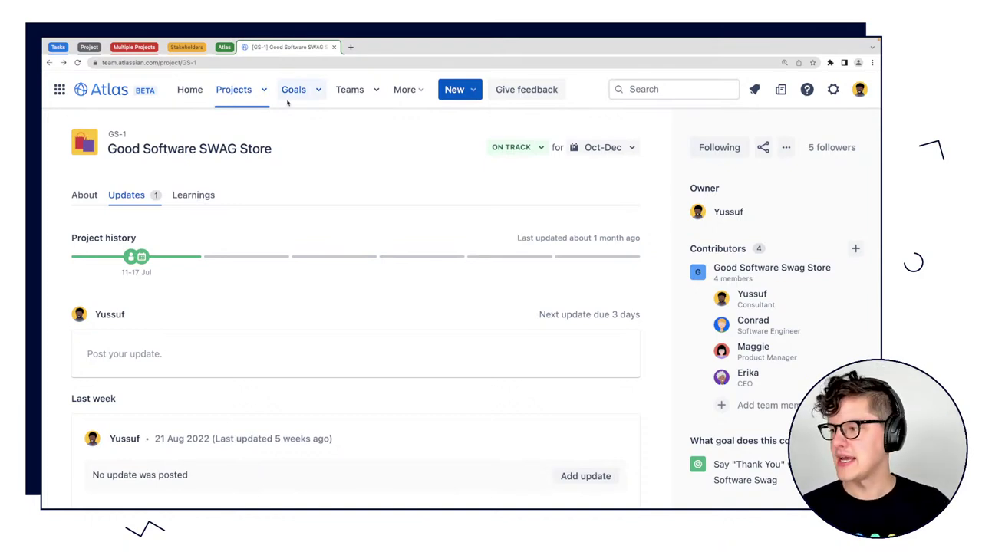
mouse_move(225, 69)
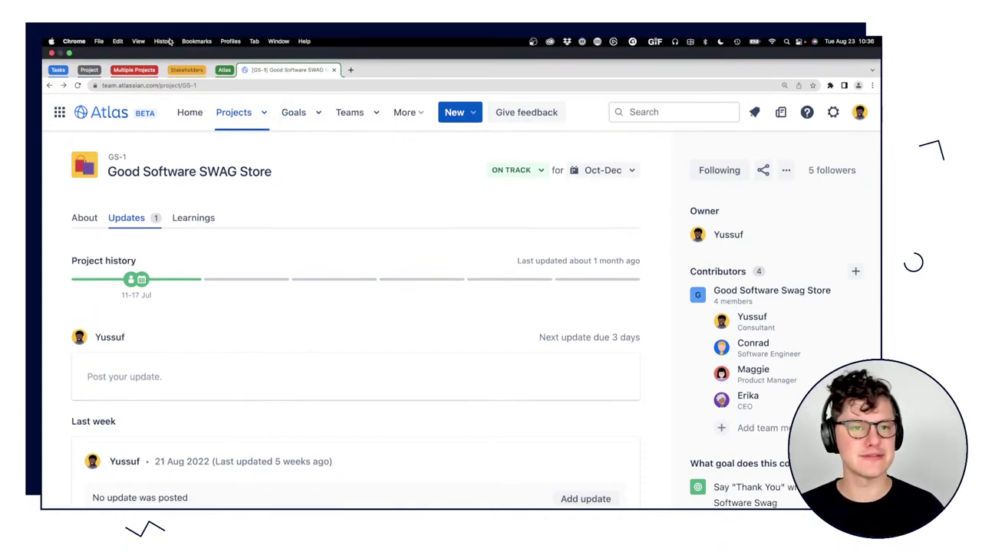